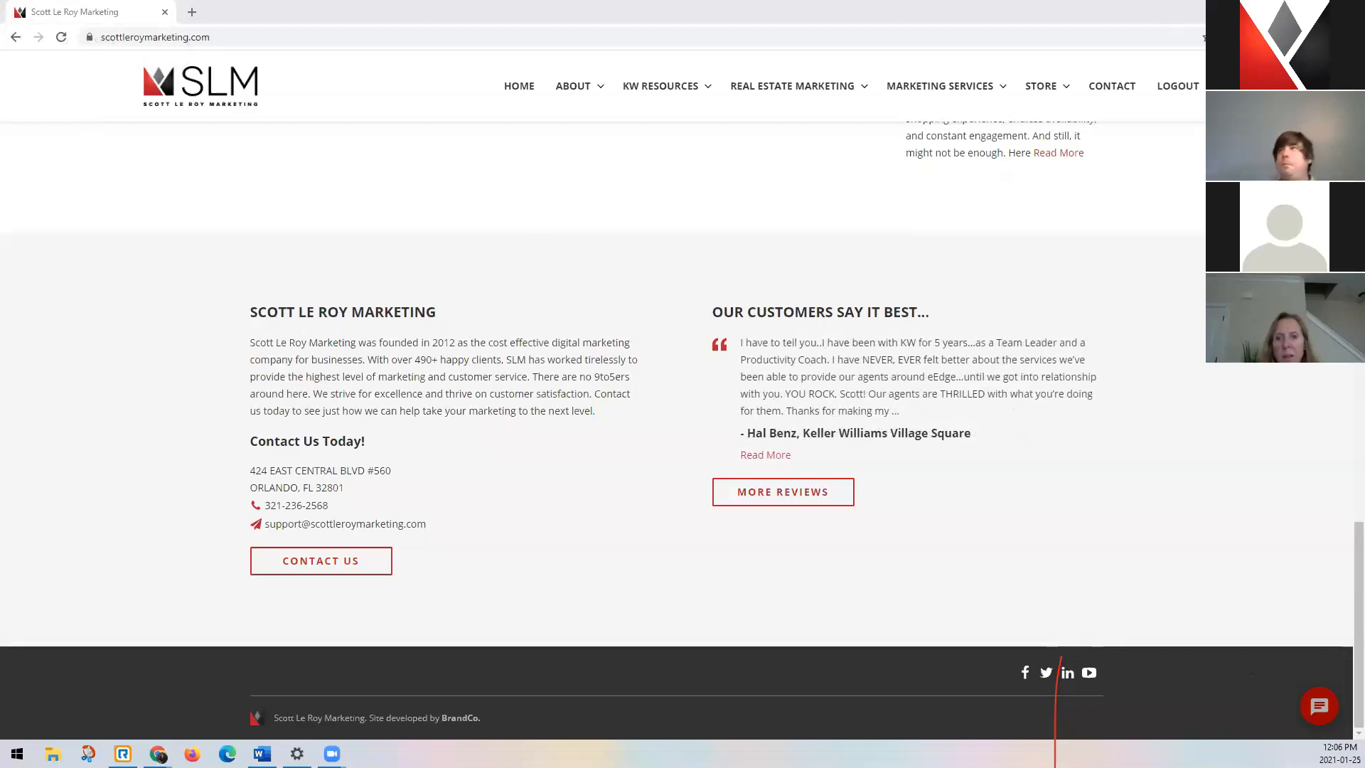
Open a new incognito window and go to agent.kw.com.
click(1351, 37)
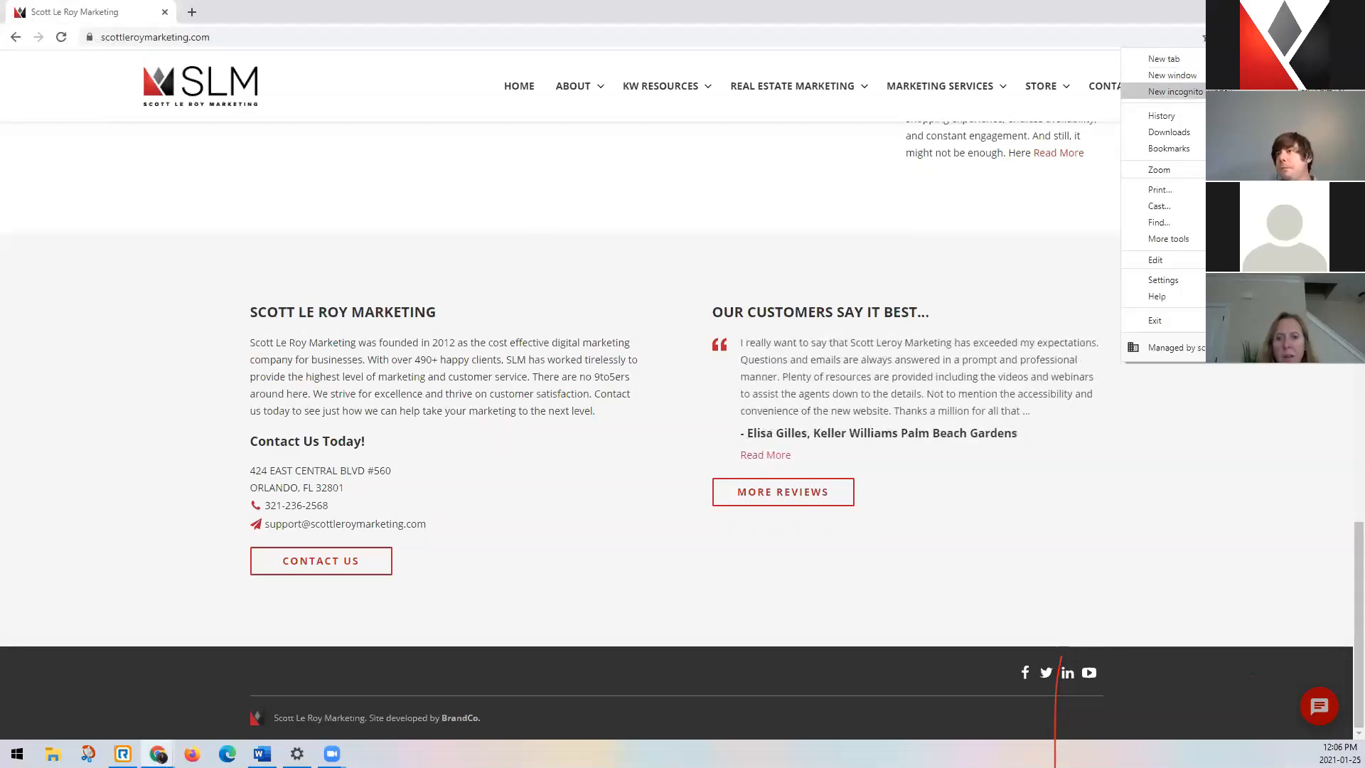
click(1173, 91)
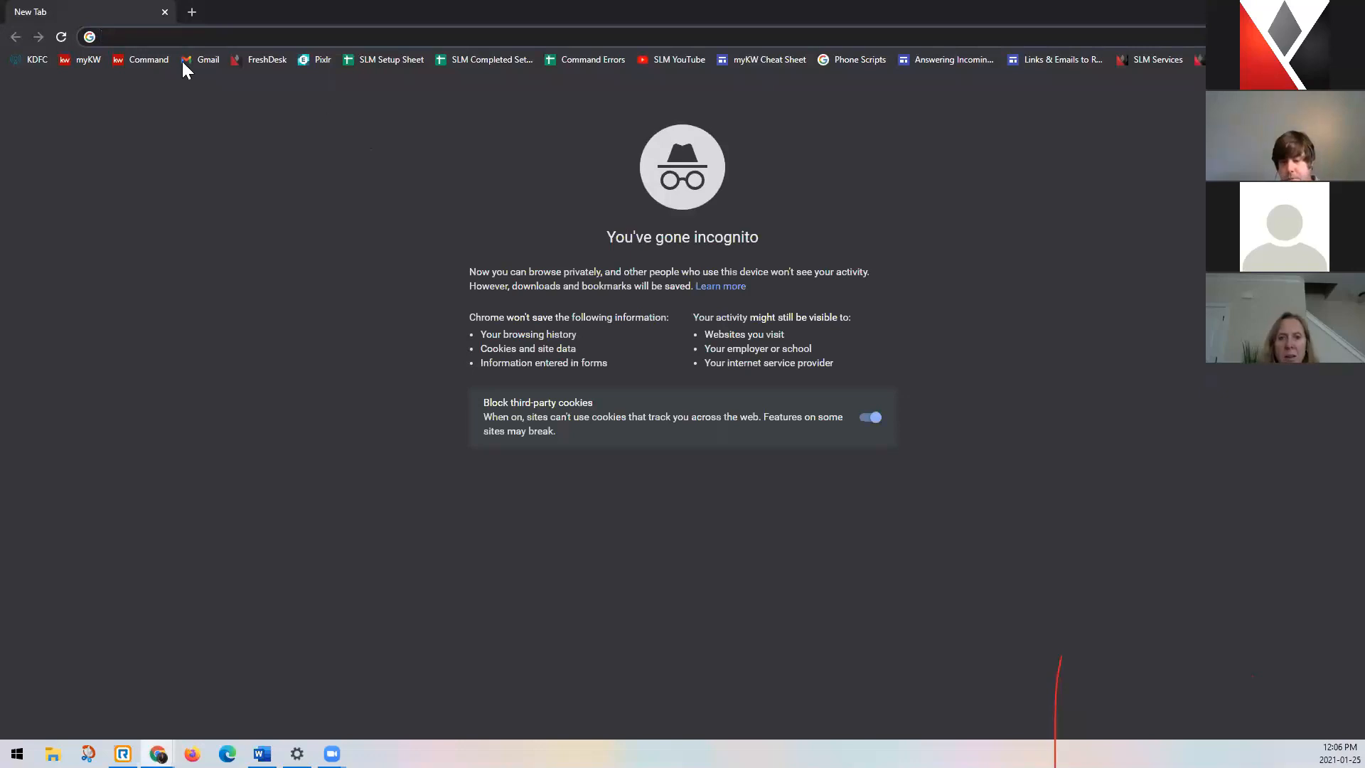
click(277, 36)
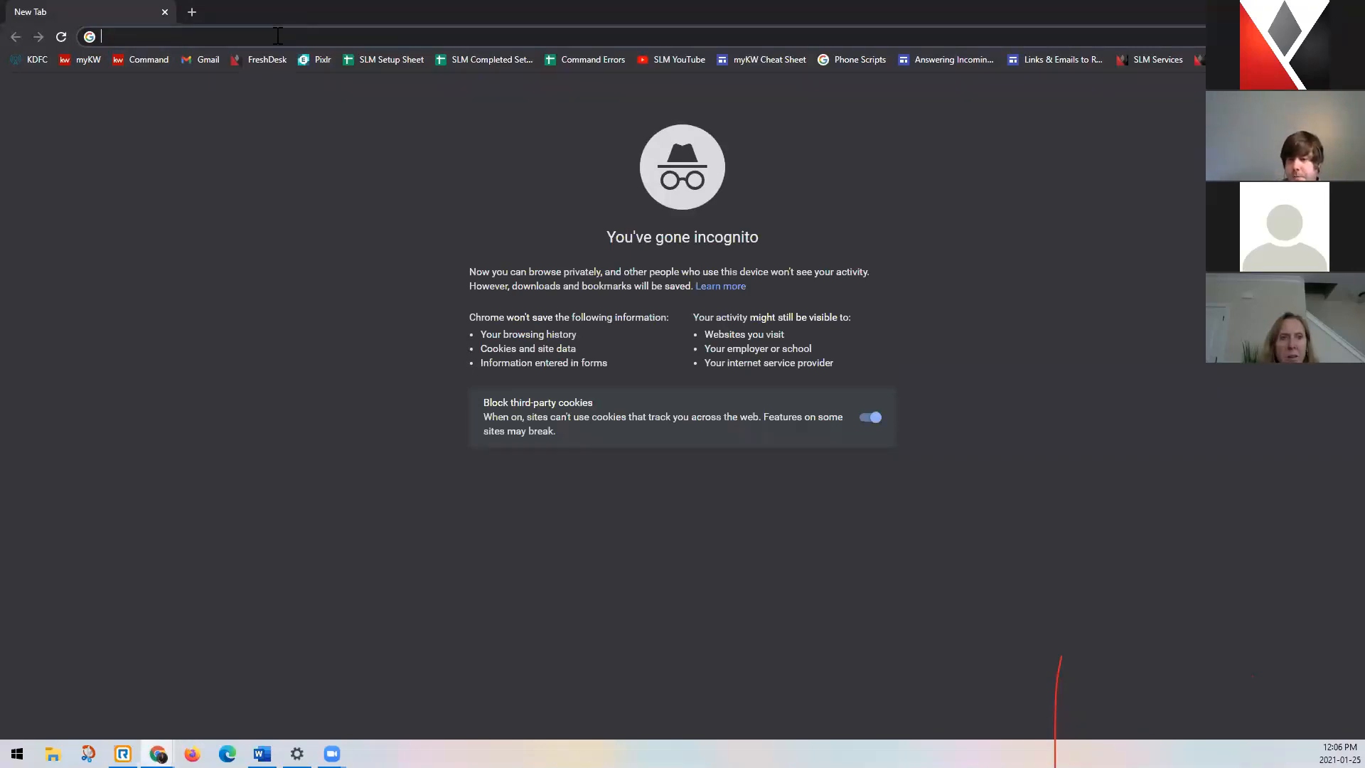
text(agent.kw.)
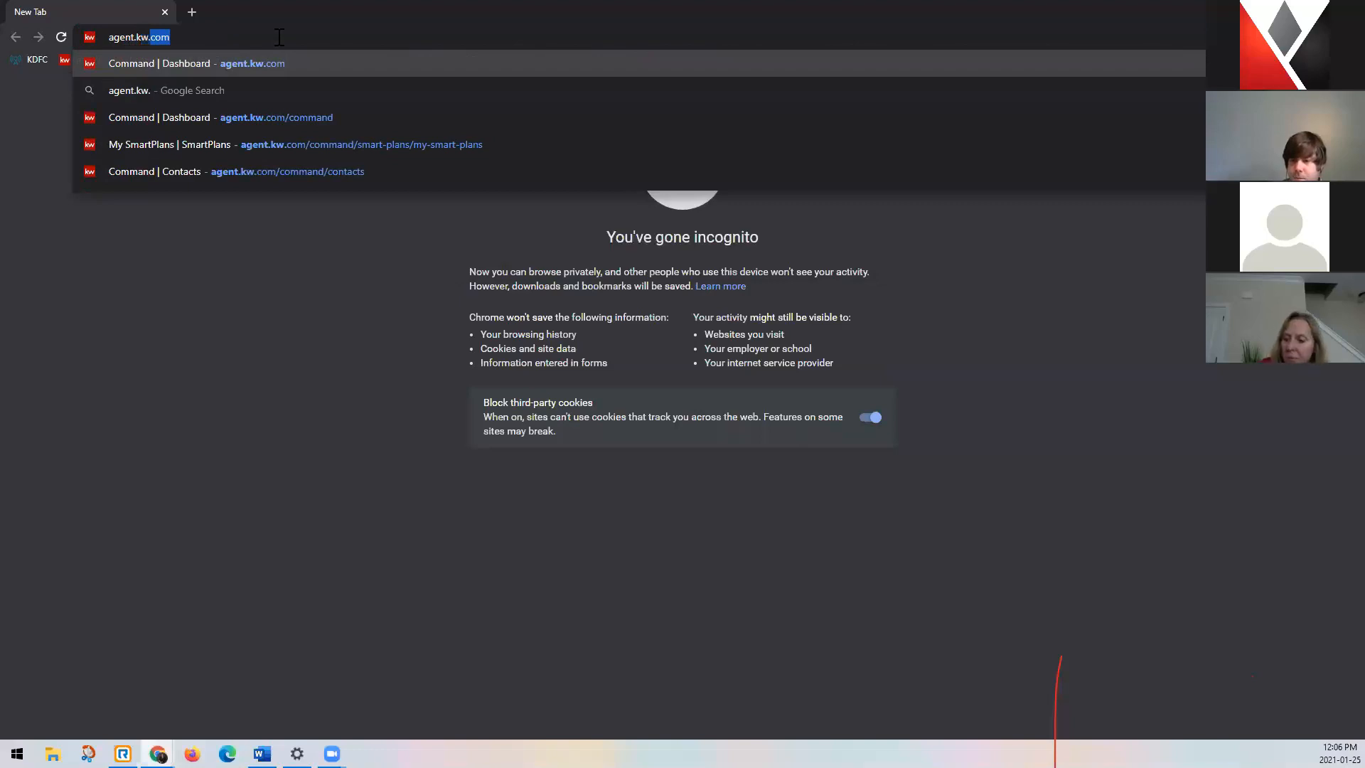
key(Return)
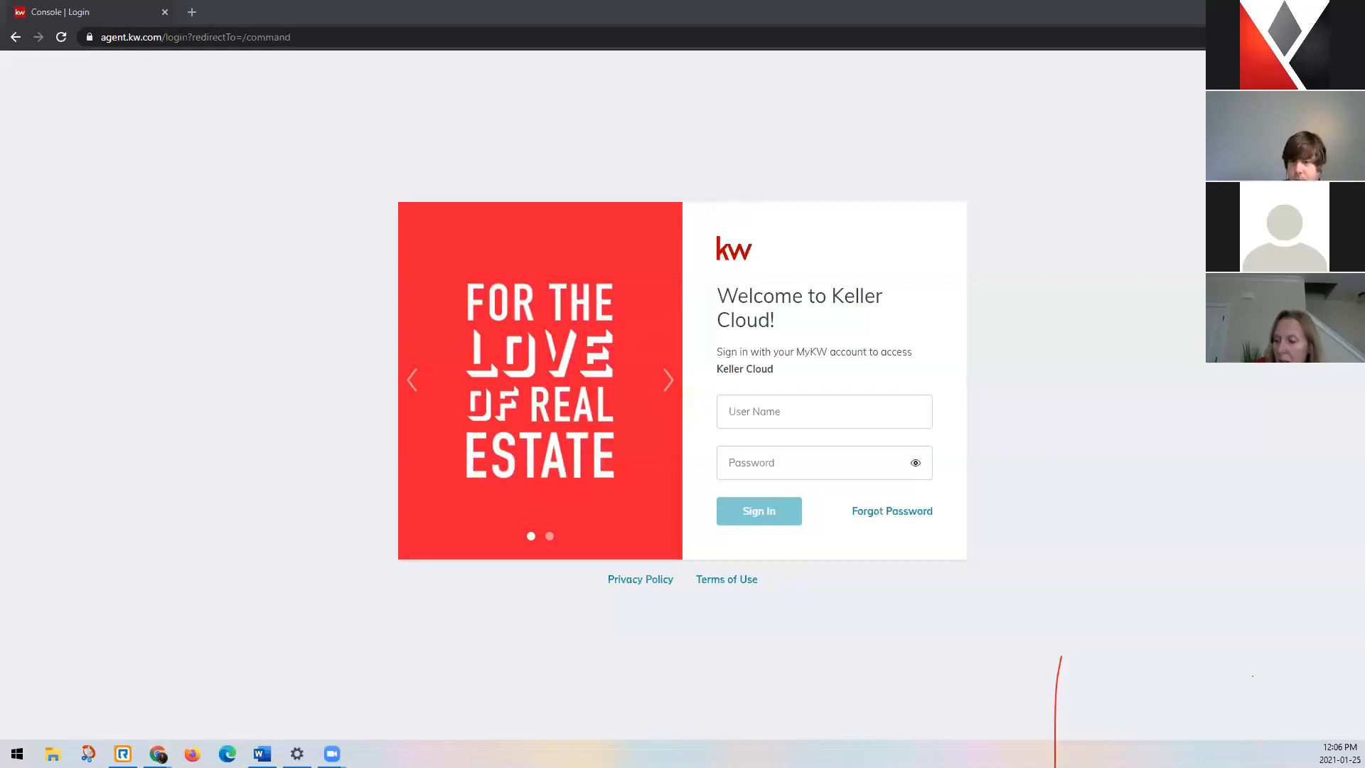
Sign in to Keller Cloud with the account's user name and password.
click(896, 411)
key(Tab)
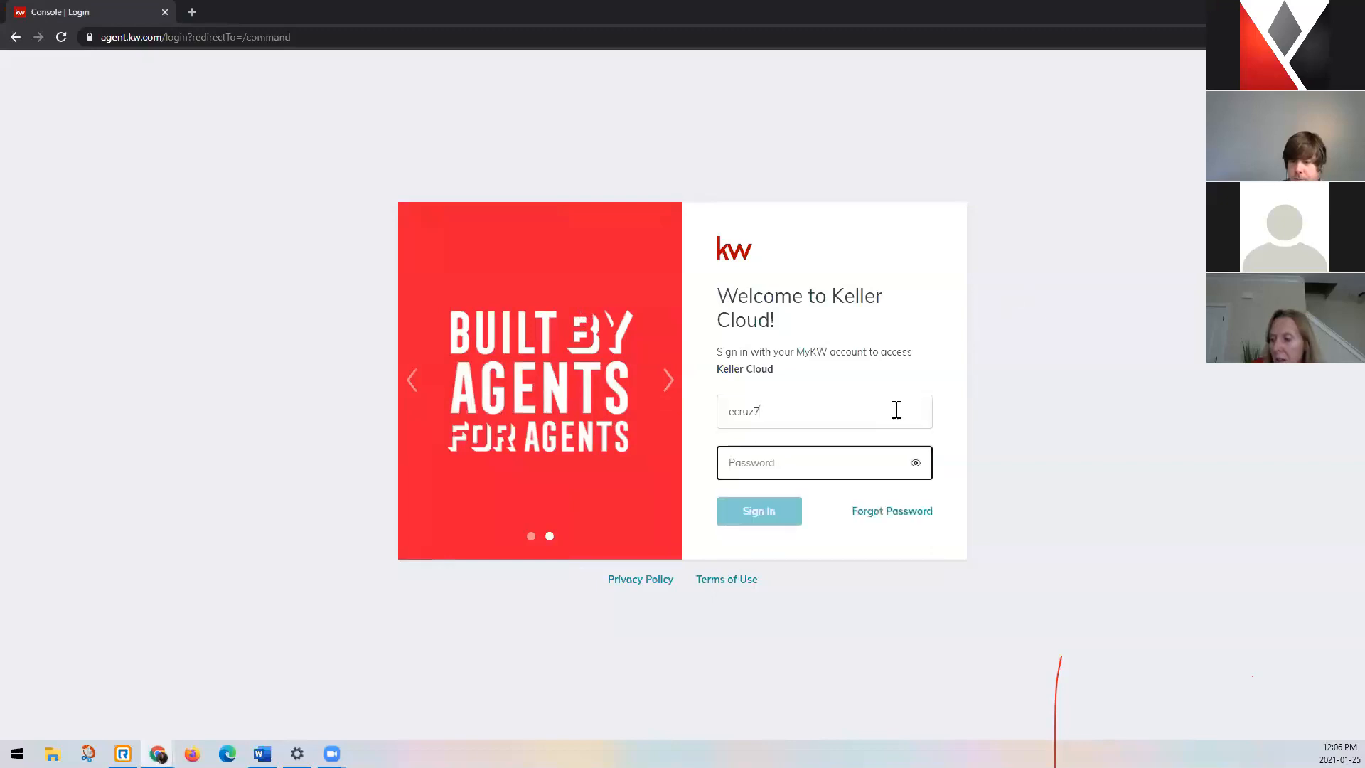
text(•••)
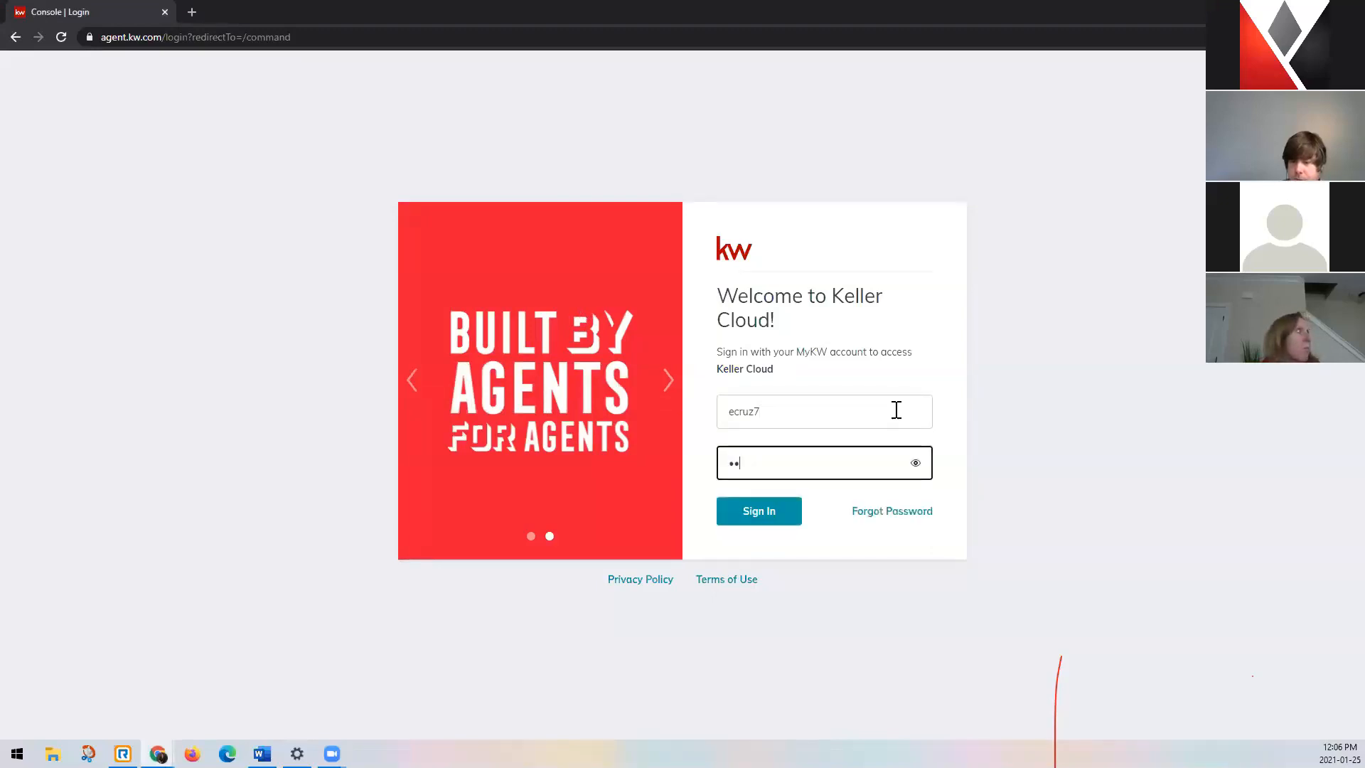
key(BackSpace)
text(•••••)
key(Return)
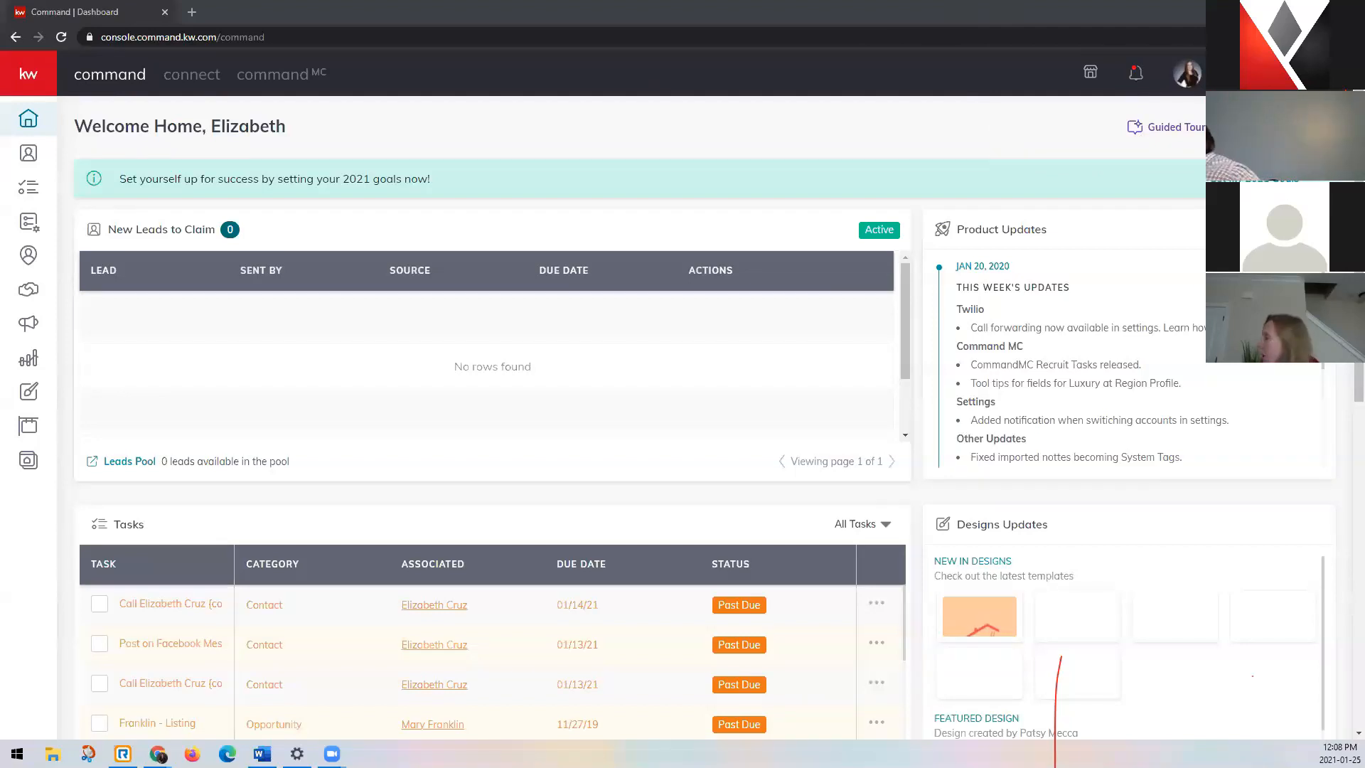
Open the account's settings page and accept the site's cookies.
click(1187, 74)
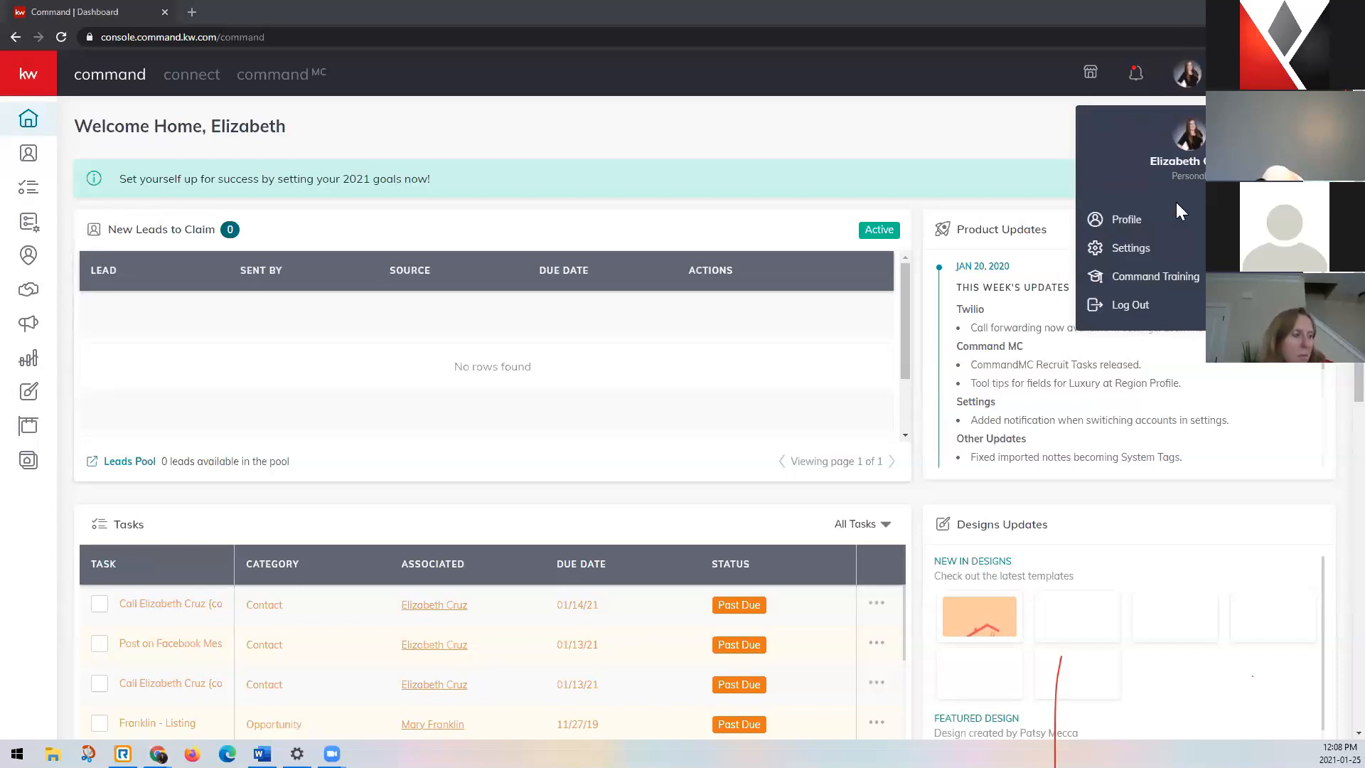
click(1173, 249)
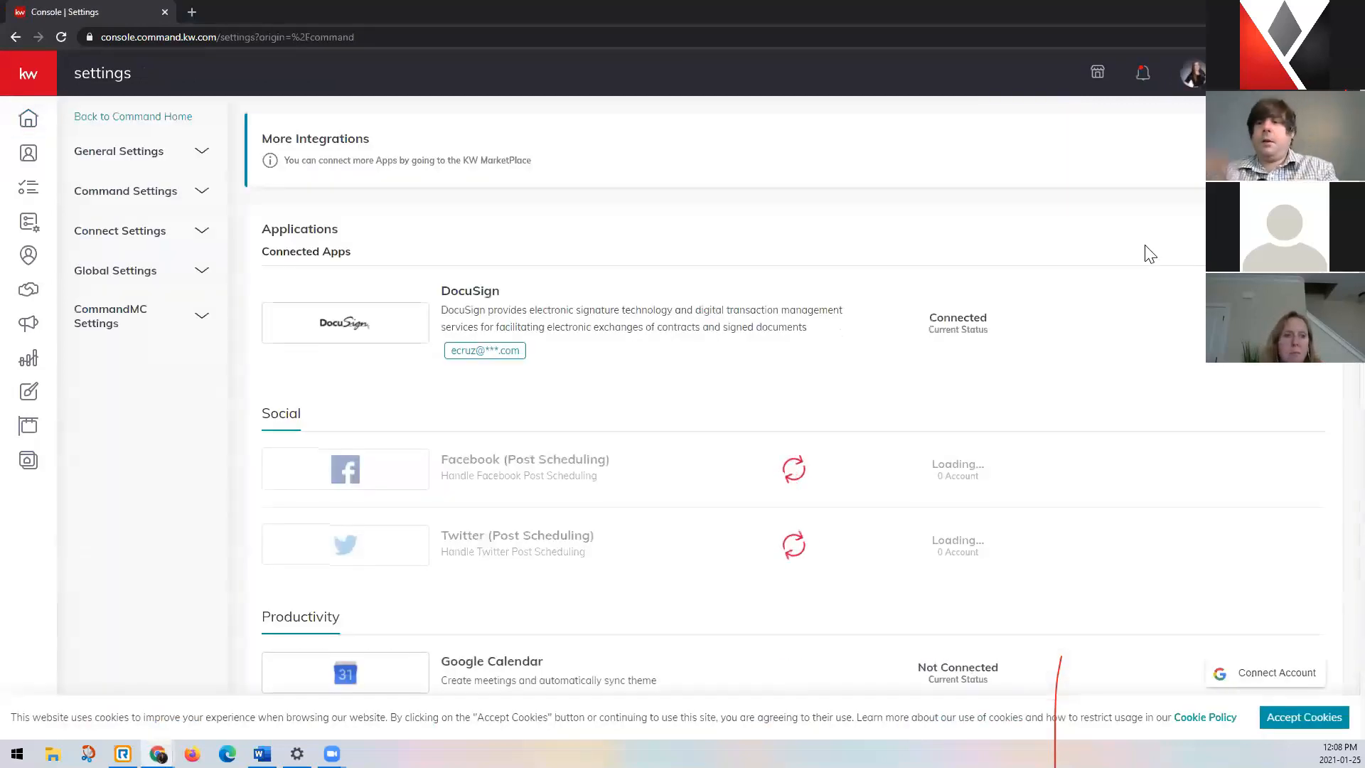
click(1313, 724)
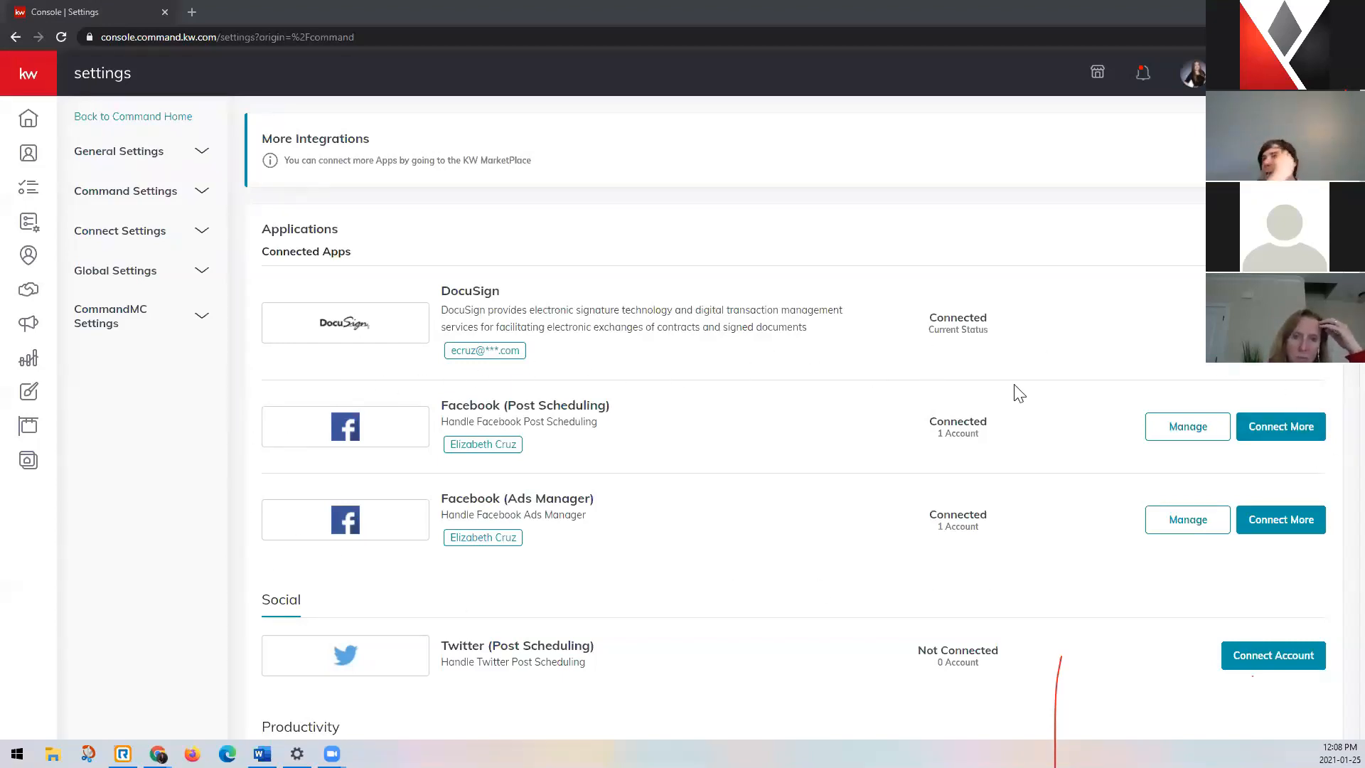
Check the connection status of the Facebook Post Scheduling and Facebook Ads Manager apps.
drag(869, 372, 968, 414)
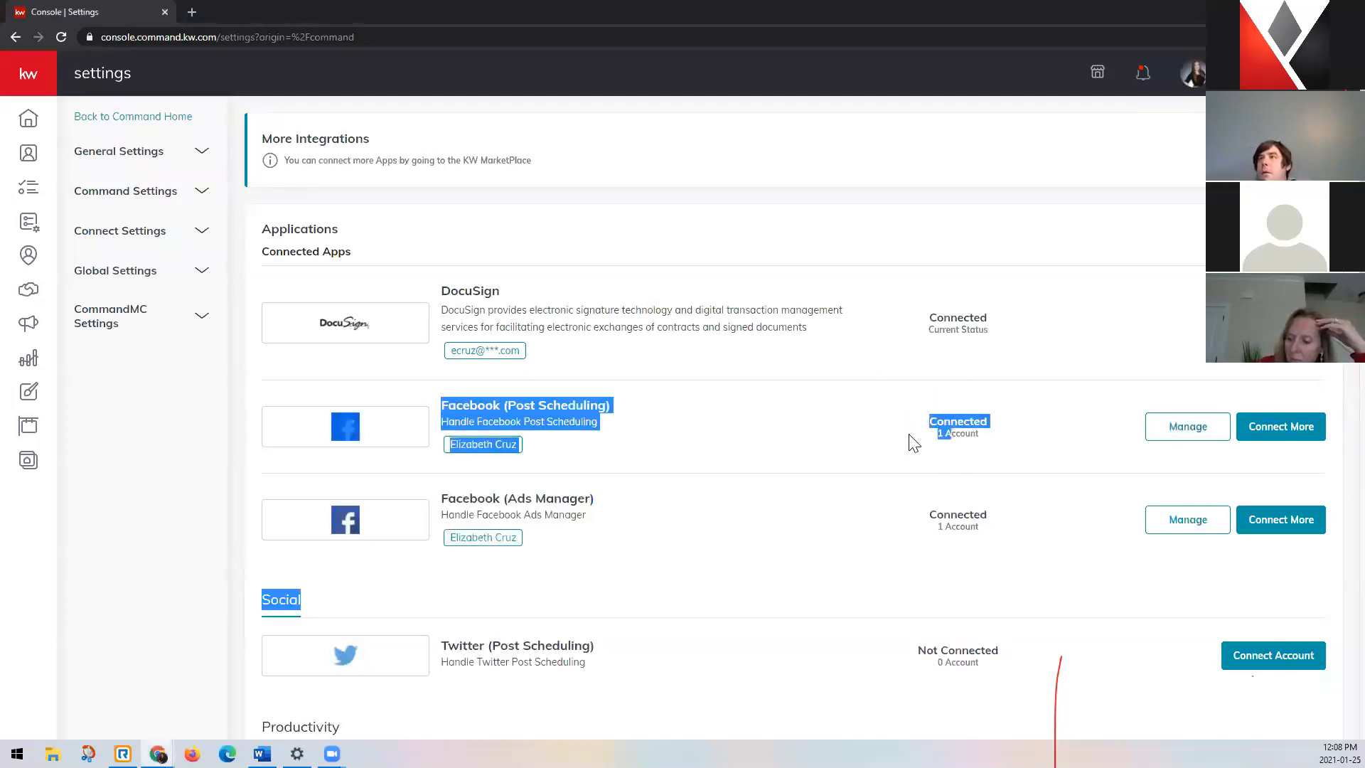
click(924, 444)
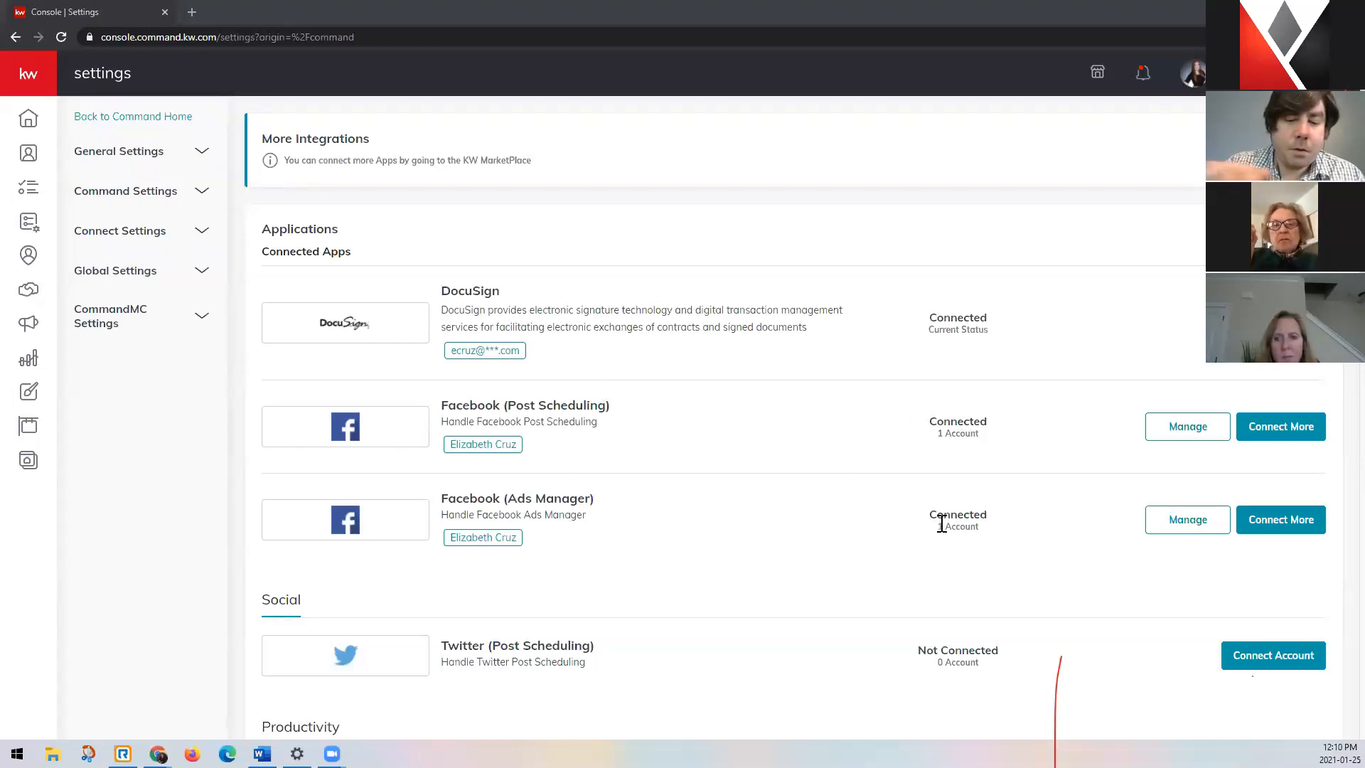
drag(931, 513, 998, 516)
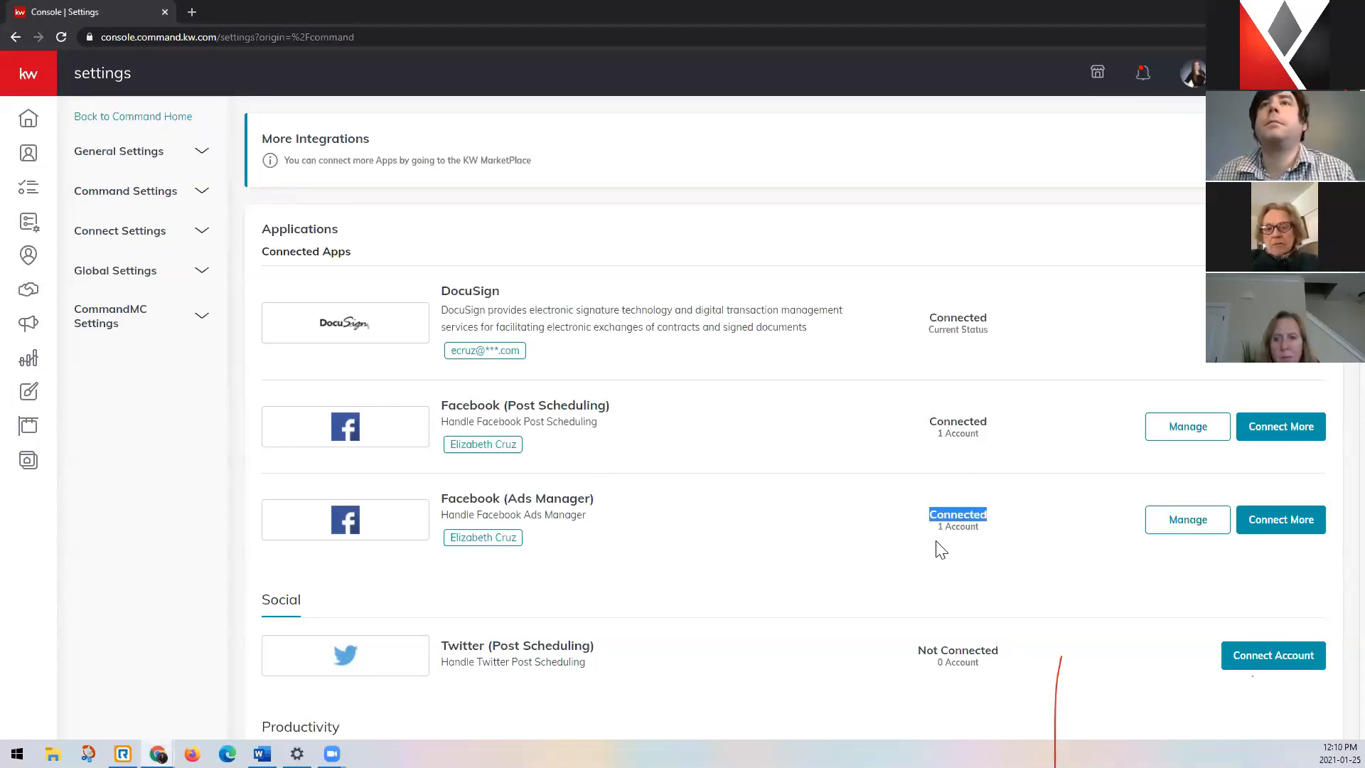
Save the Marketing Profile in the Connect settings and review its photo, personal details, compliance and social link sections.
click(134, 241)
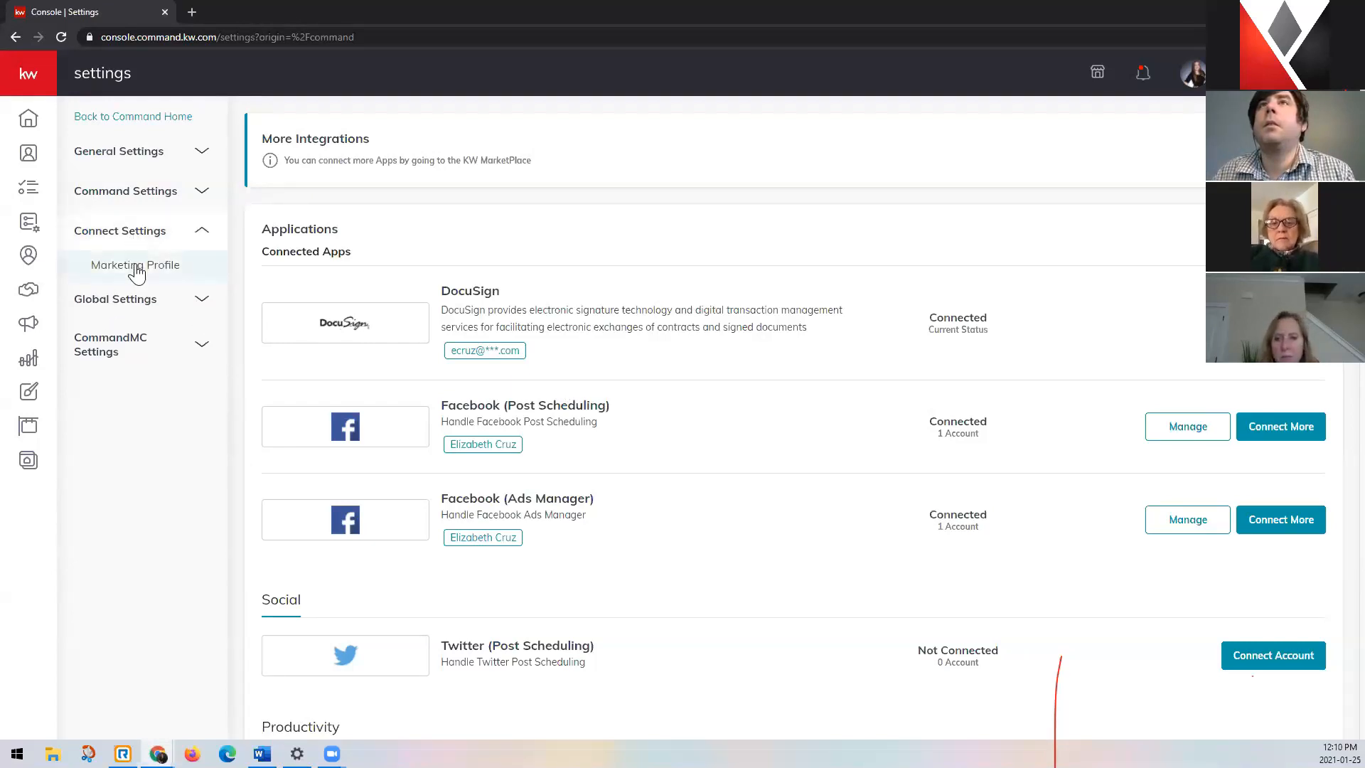
click(135, 267)
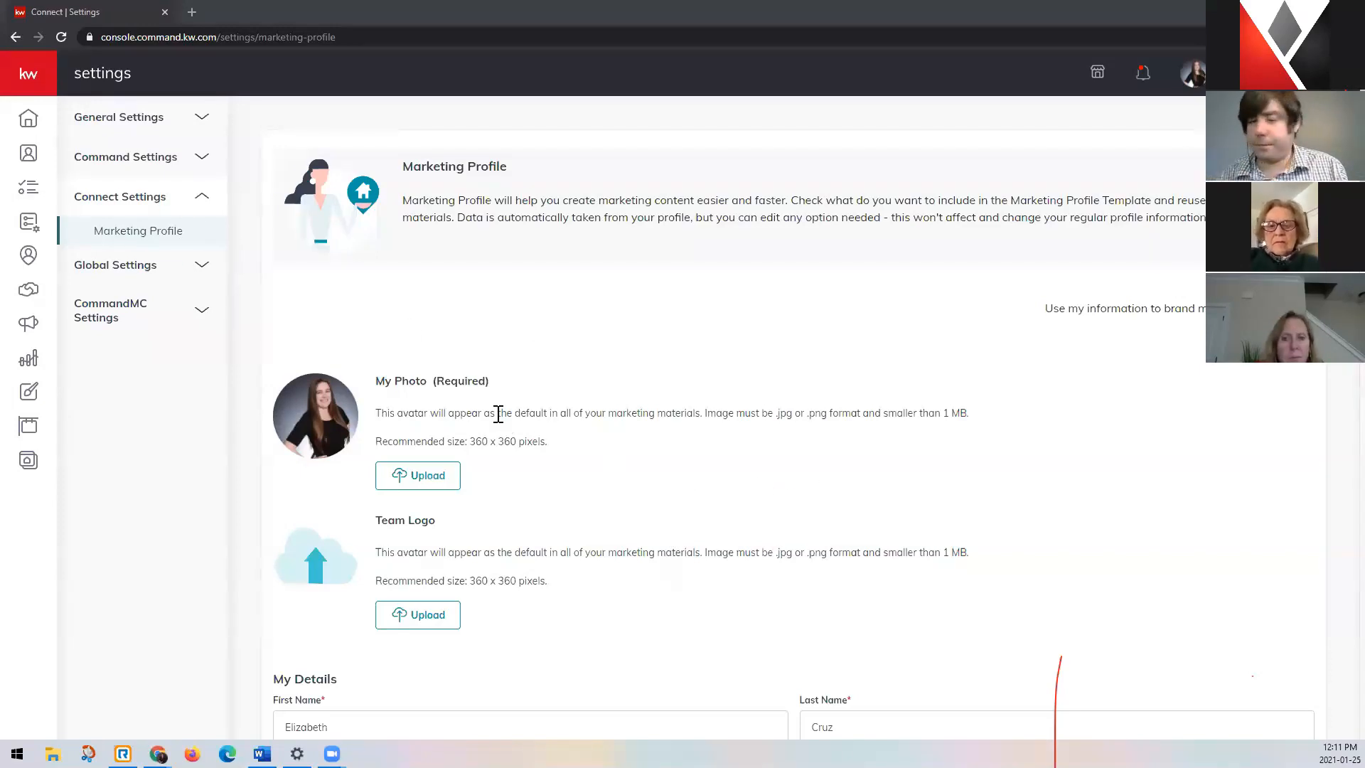
scroll(297, 377, down, 2)
scroll(250, 445, down, 8)
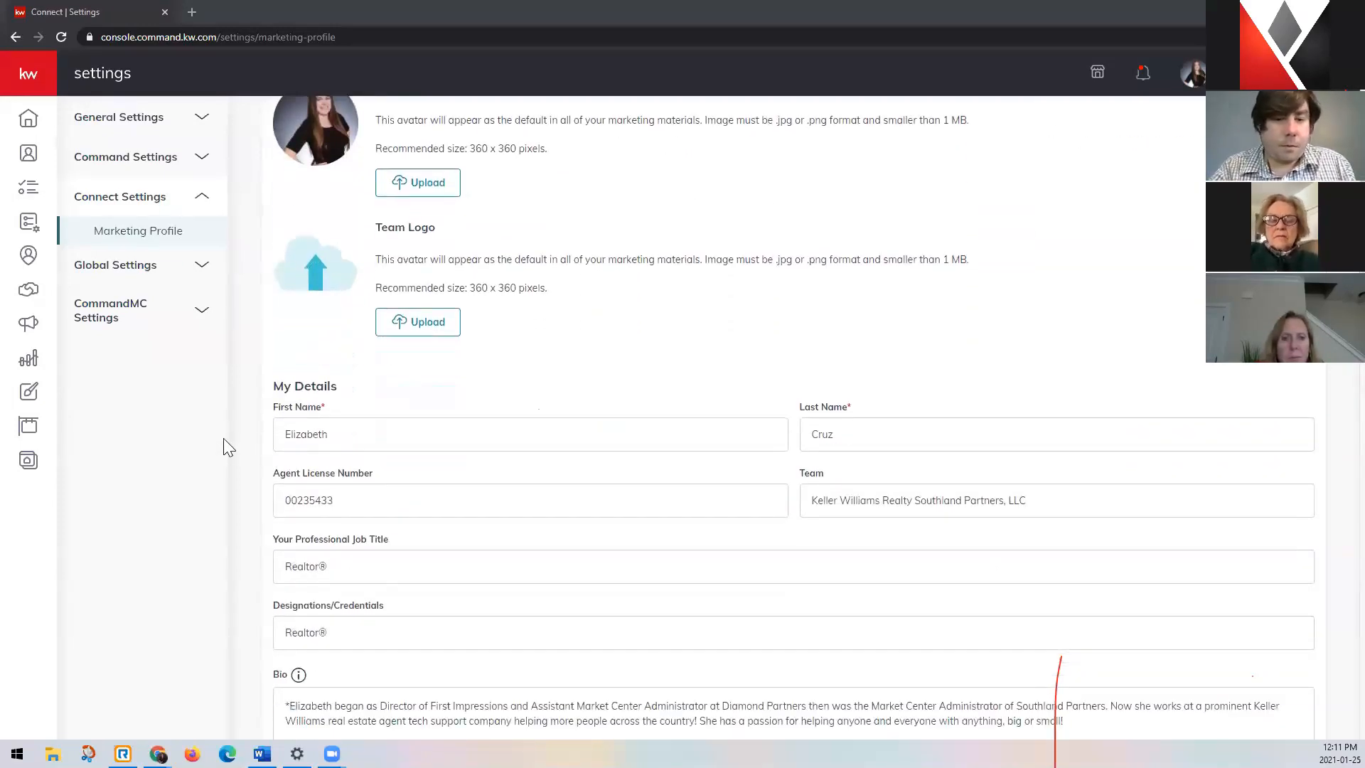
scroll(223, 438, down, 13)
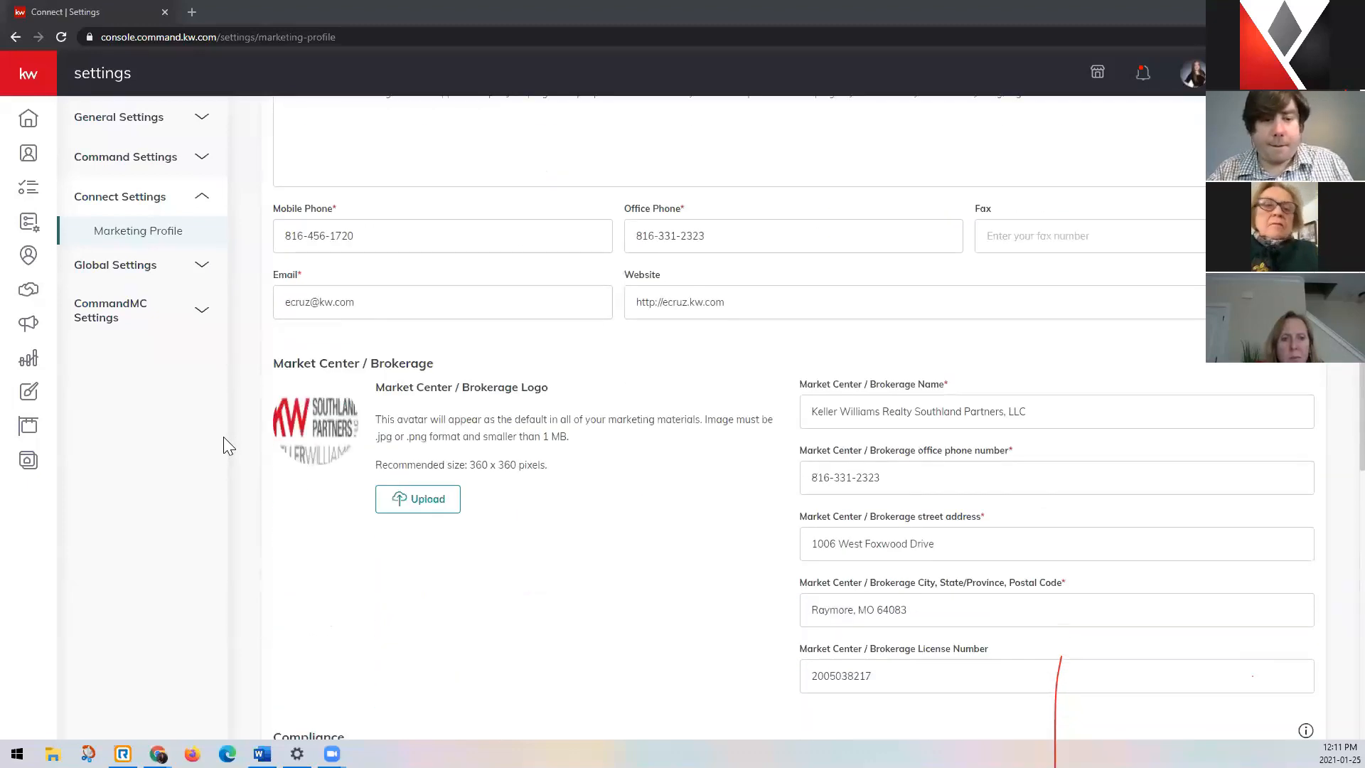
scroll(223, 438, down, 11)
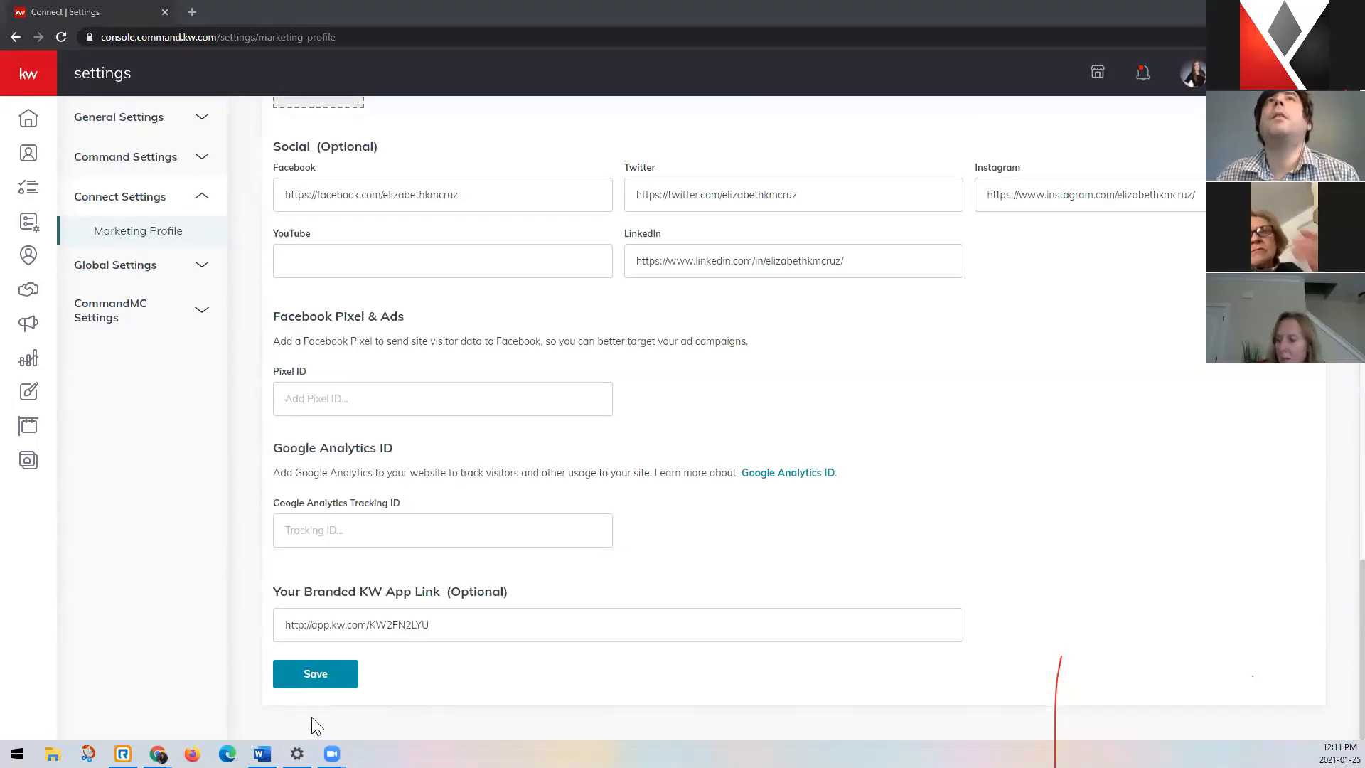
click(339, 680)
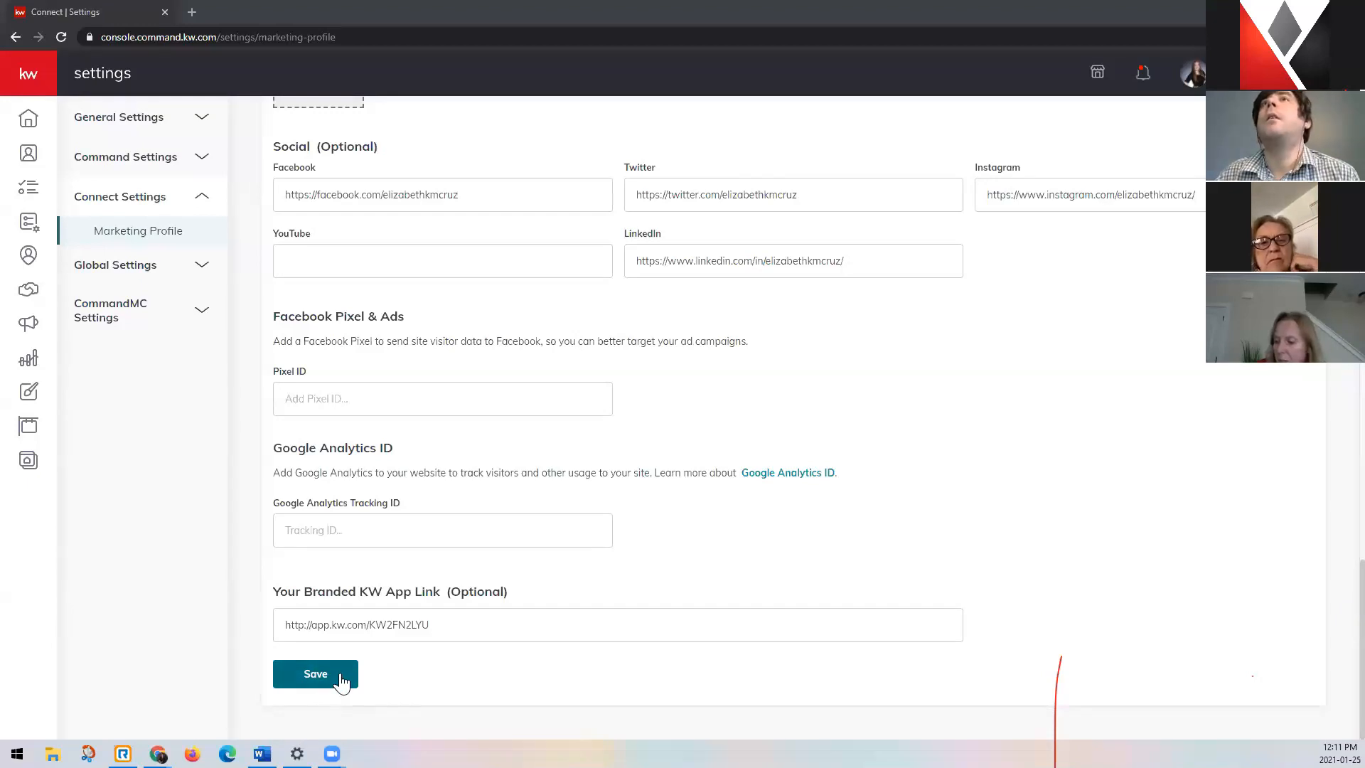
scroll(341, 680, up, 15)
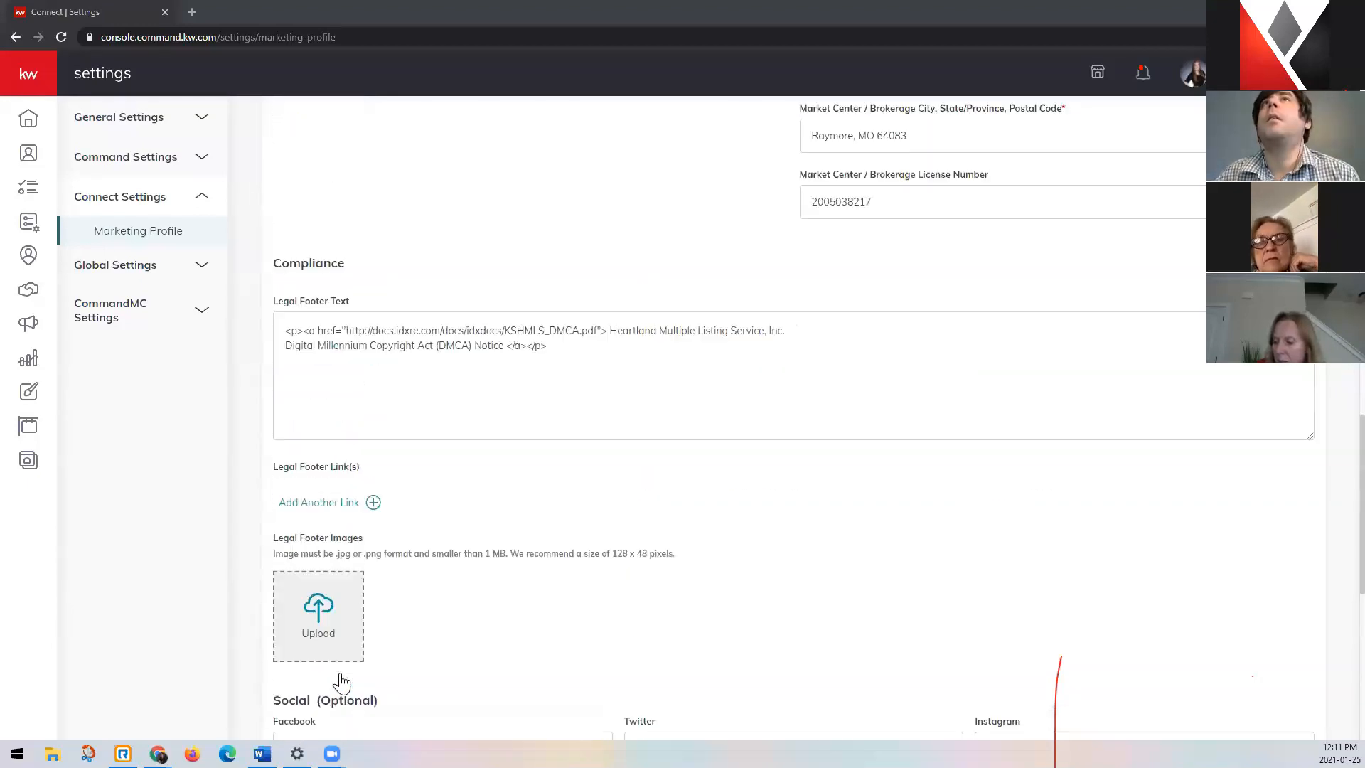
scroll(341, 681, up, 10)
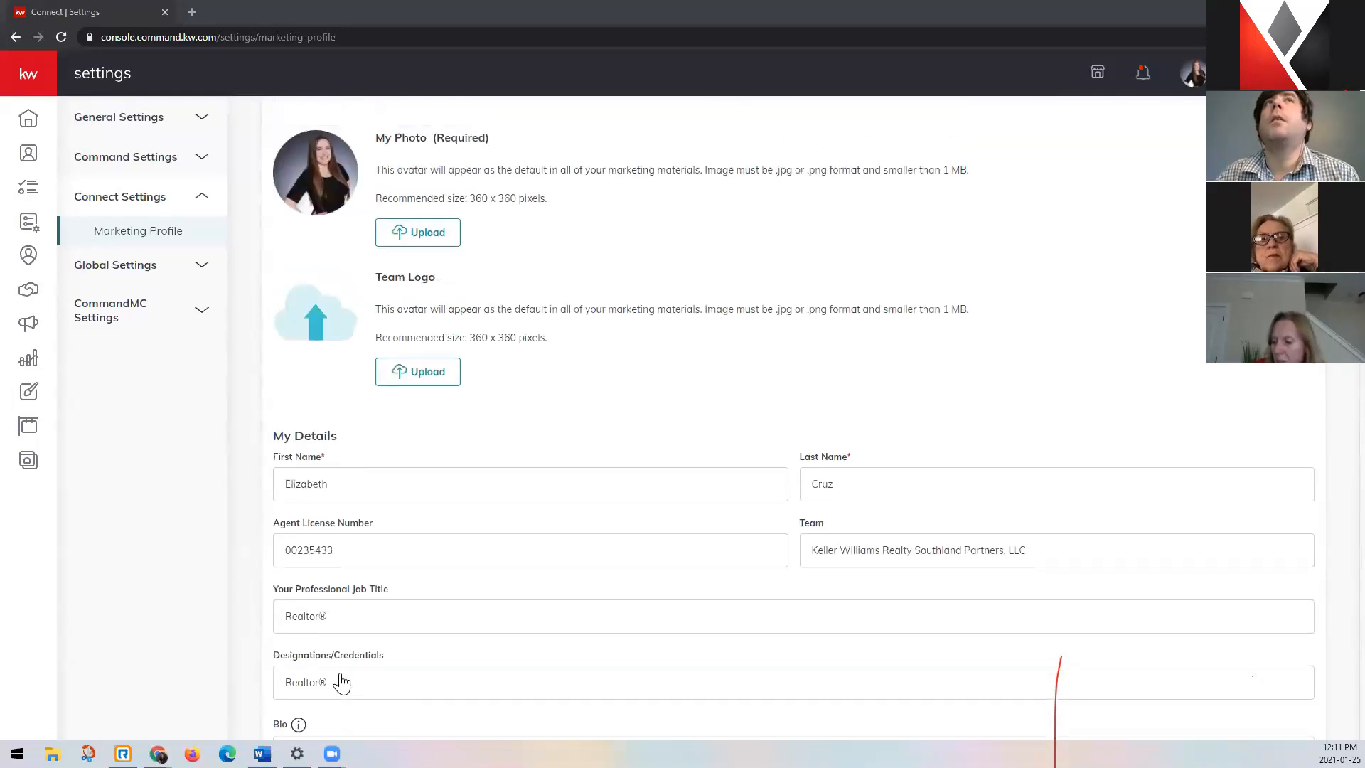
scroll(341, 681, down, 14)
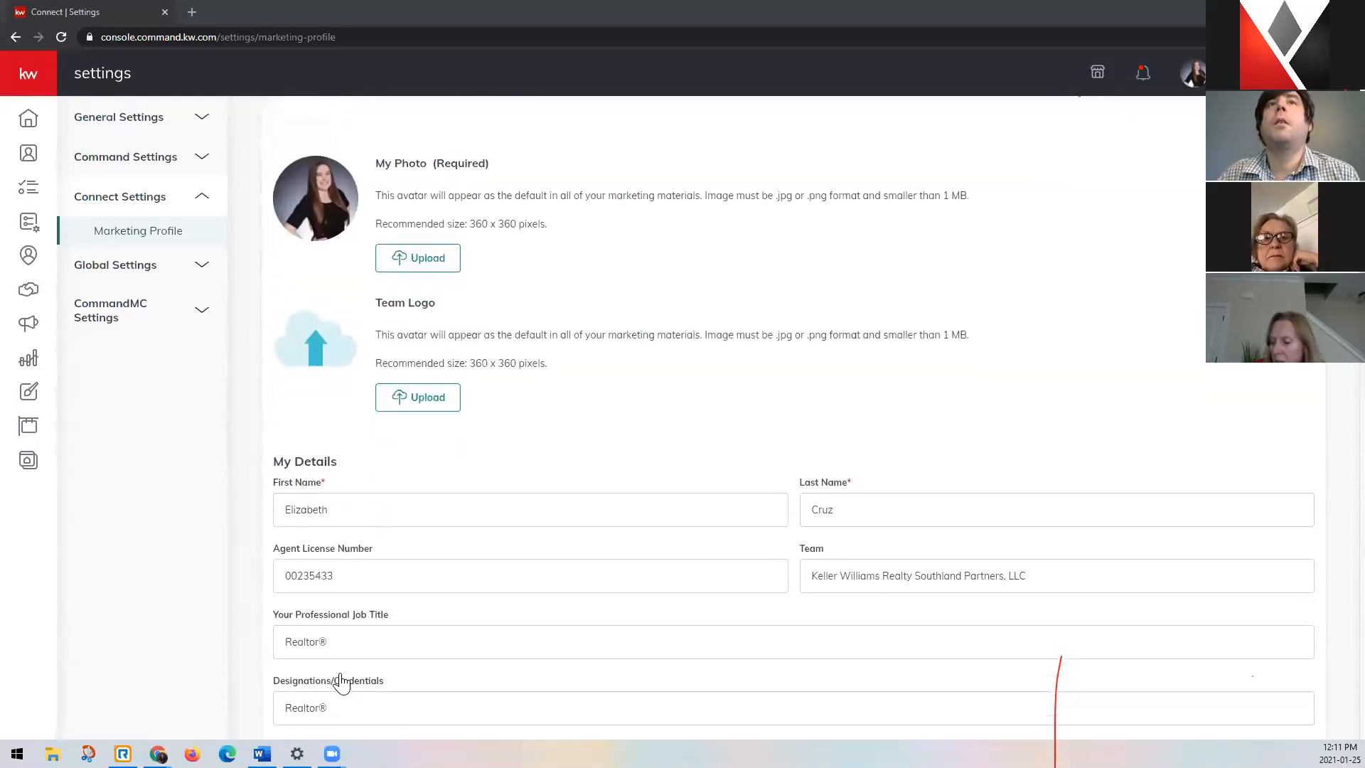
scroll(341, 681, down, 12)
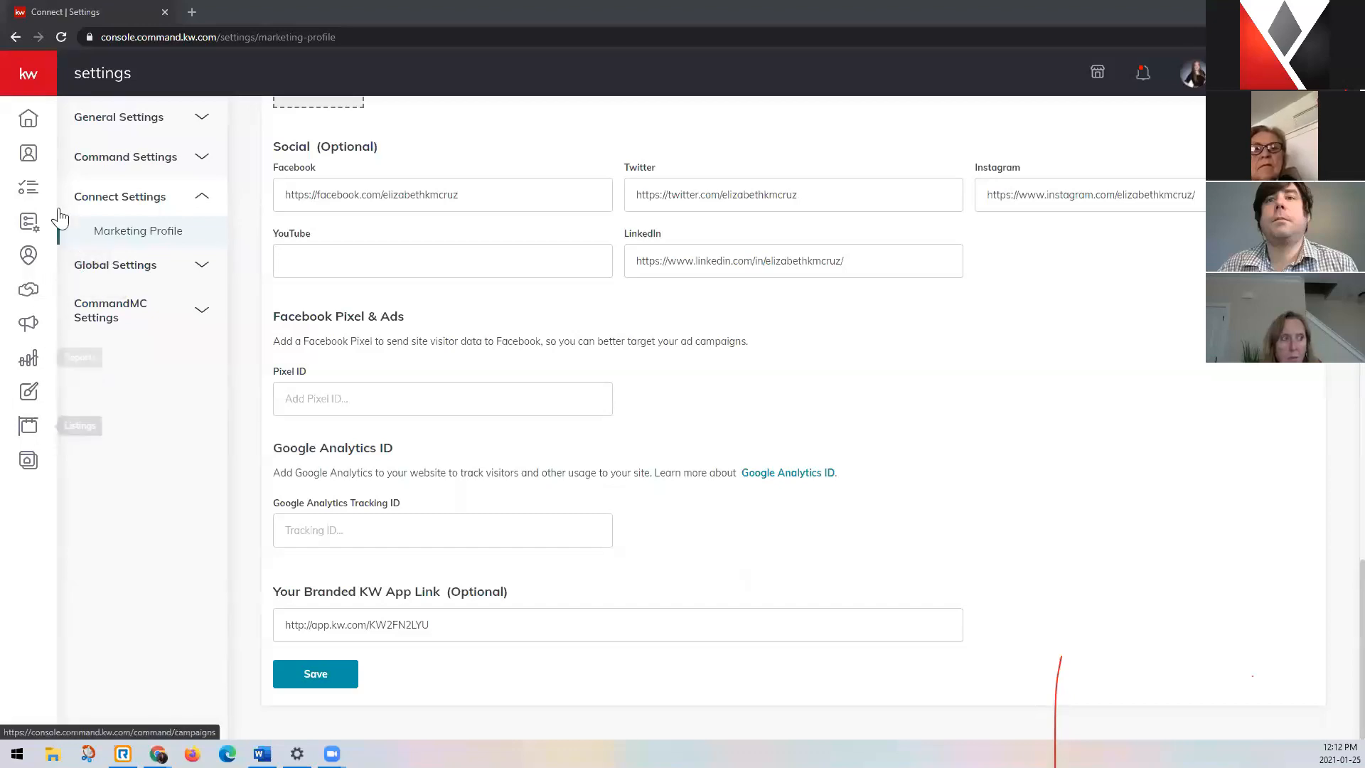
Open Campaigns and review the dashboard's connected accounts, quick posts, and tips and training sections.
click(31, 78)
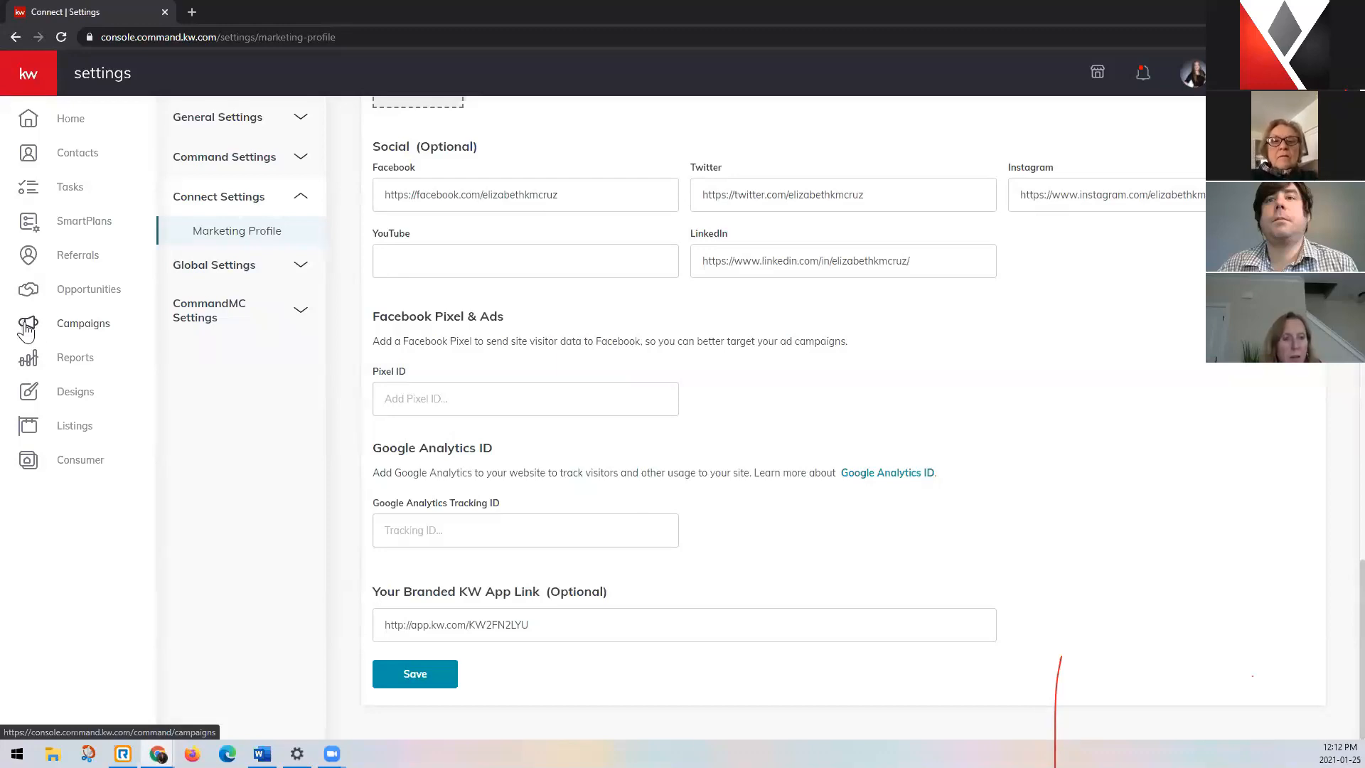
click(89, 331)
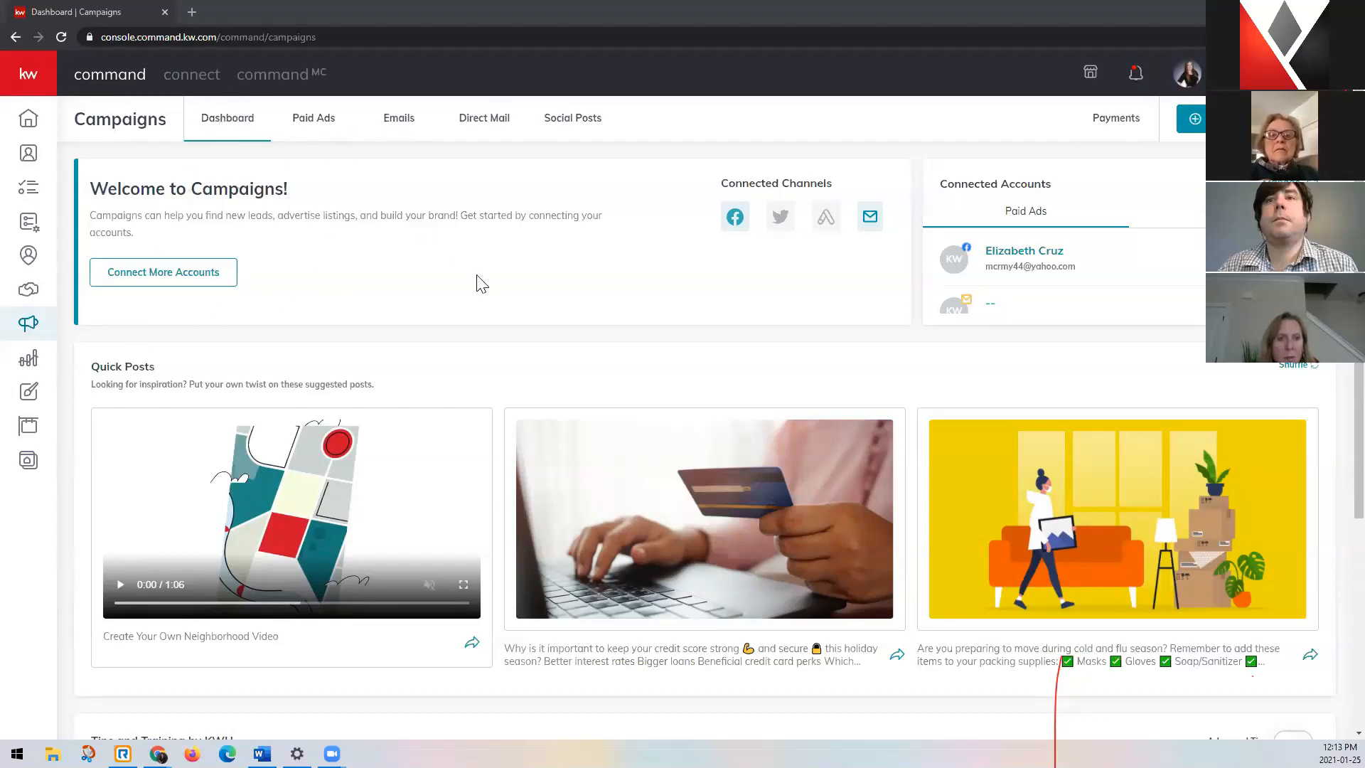
scroll(381, 371, down, 4)
scroll(299, 517, up, 4)
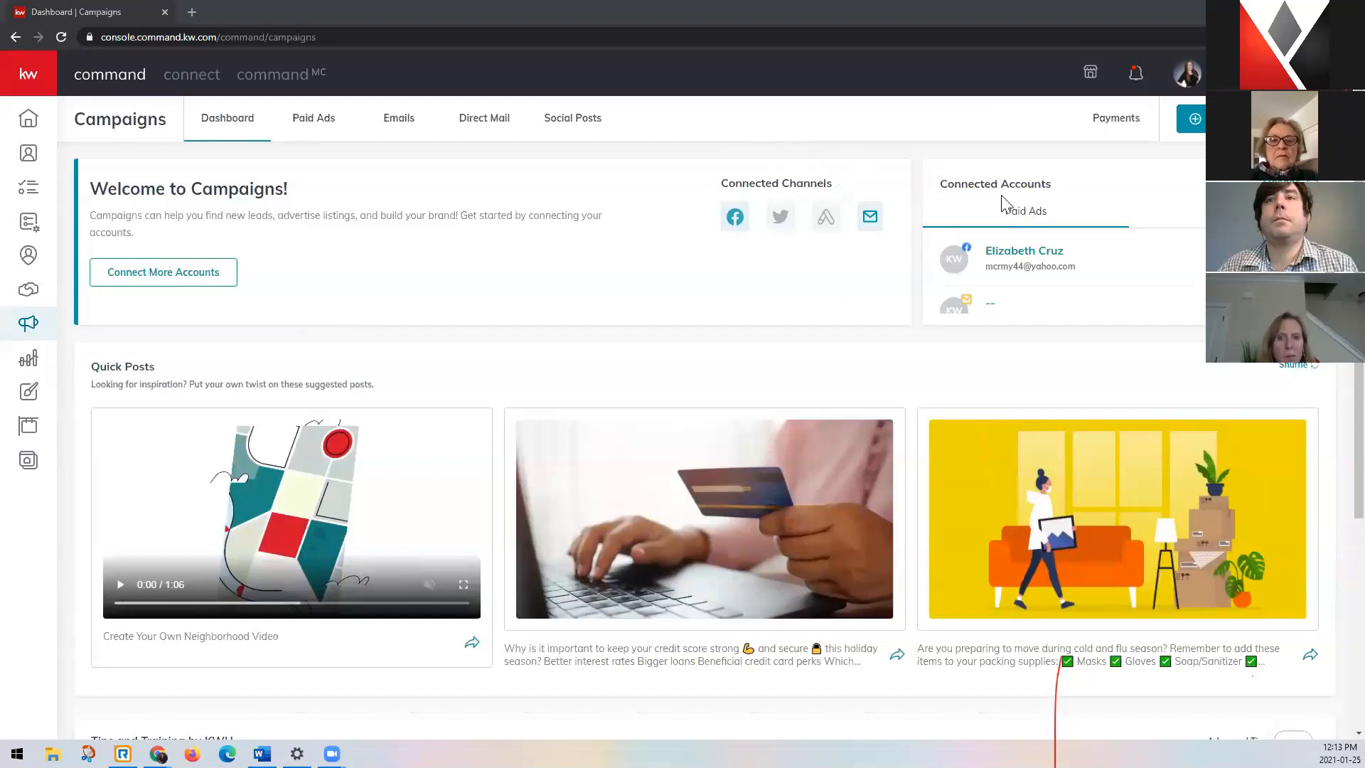
scroll(1077, 268, down, 1)
scroll(1002, 308, up, 1)
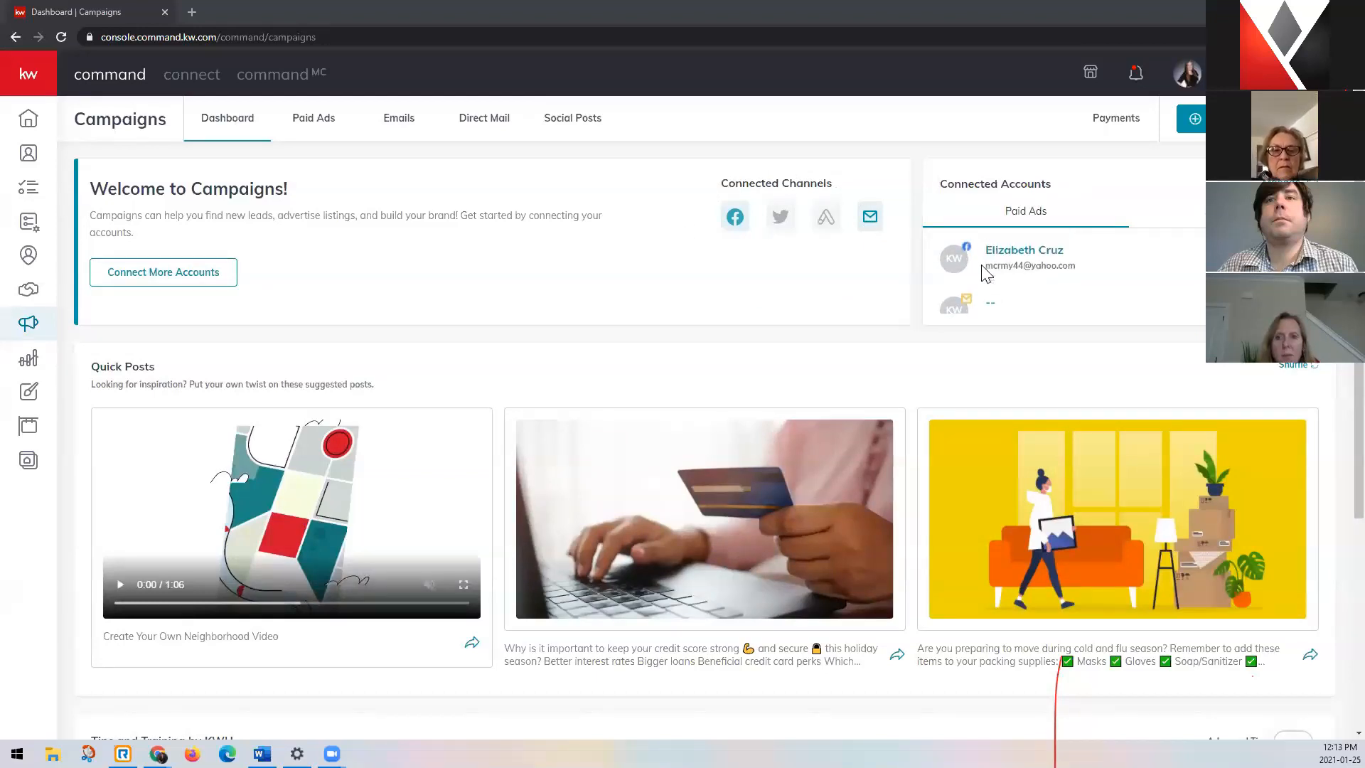
scroll(350, 342, down, 2)
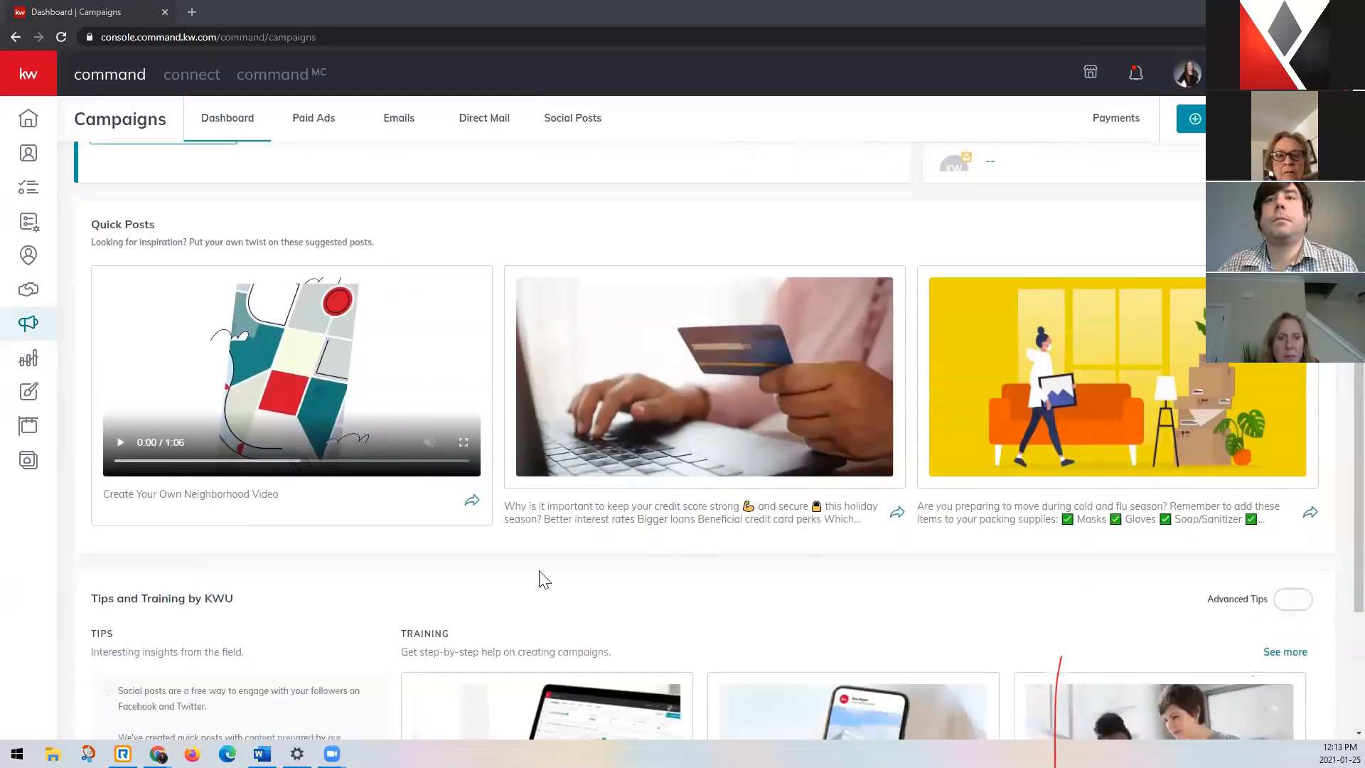
scroll(542, 578, down, 2)
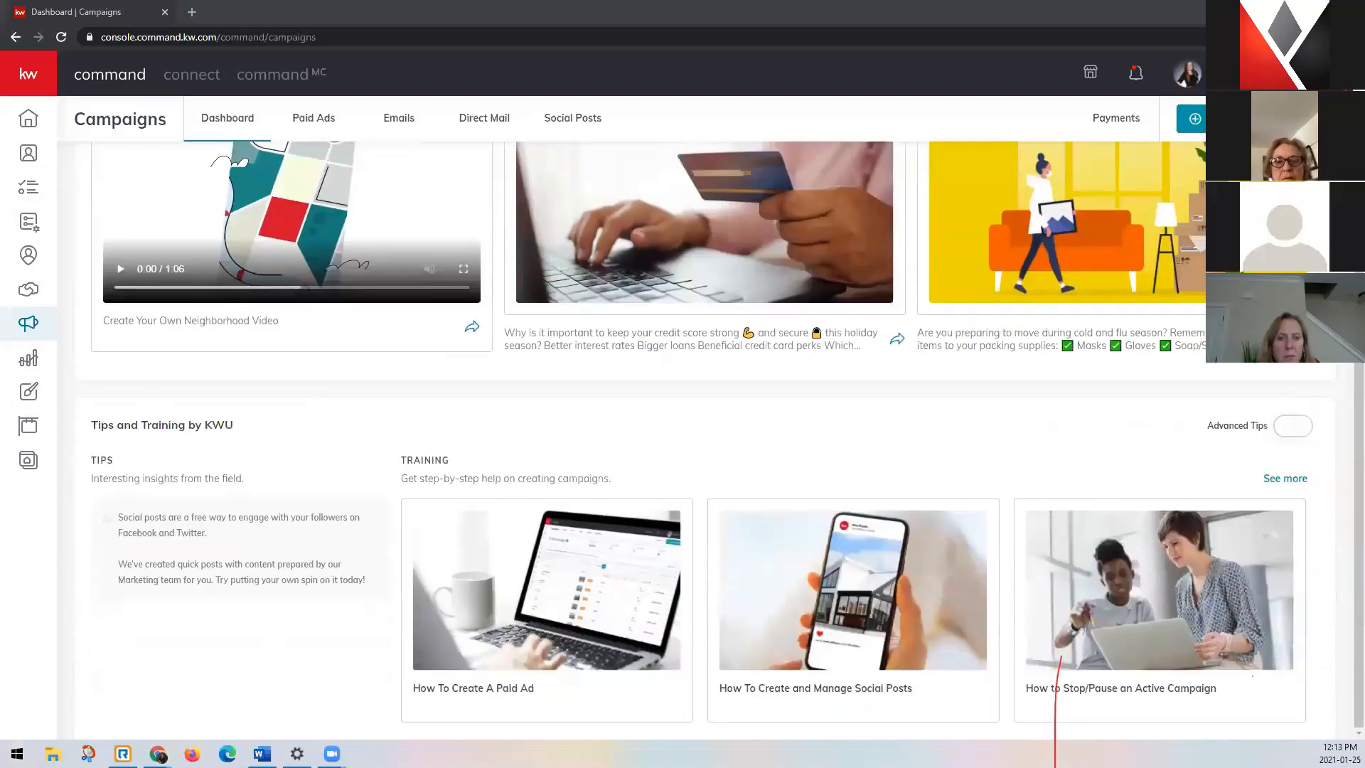
scroll(402, 265, up, 4)
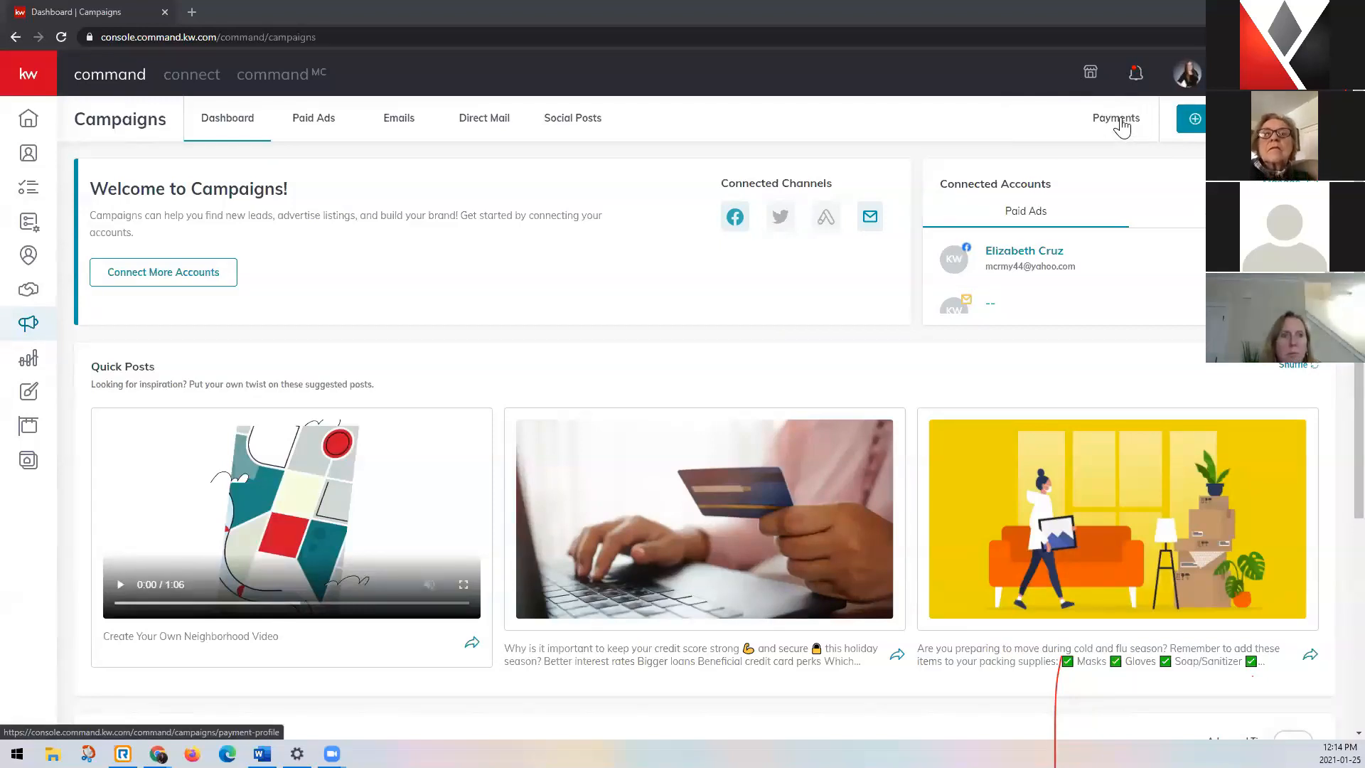
View the campaign payment information and inspect the form for adding a card, closing it without entering anything.
click(1120, 126)
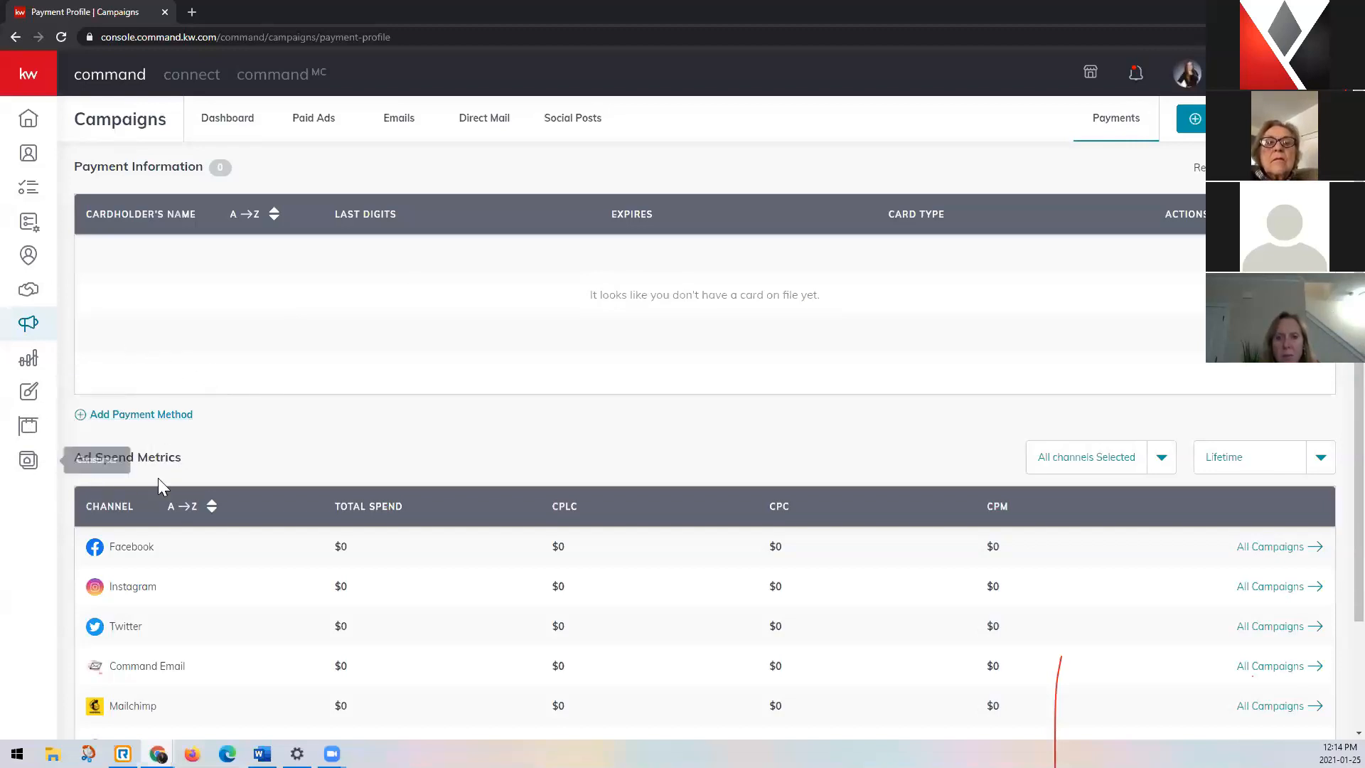
click(186, 419)
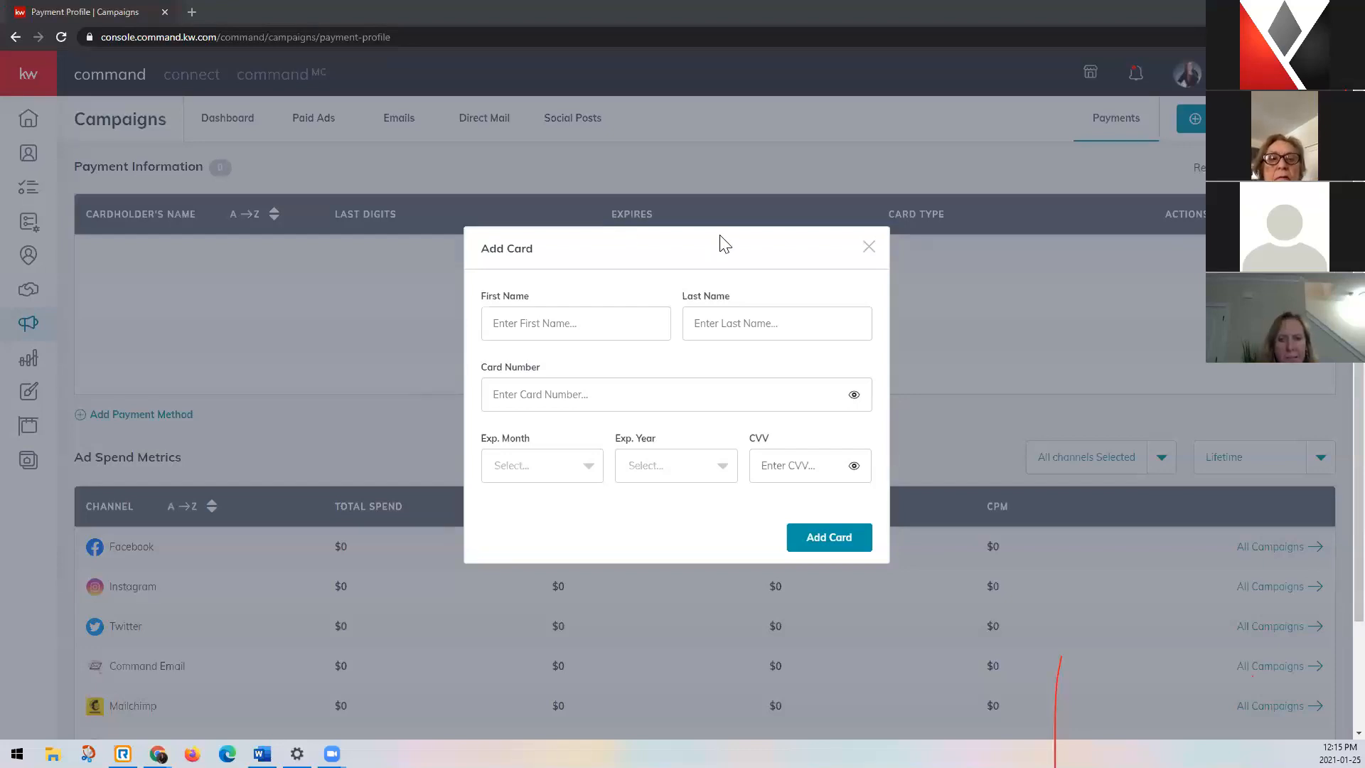
click(870, 249)
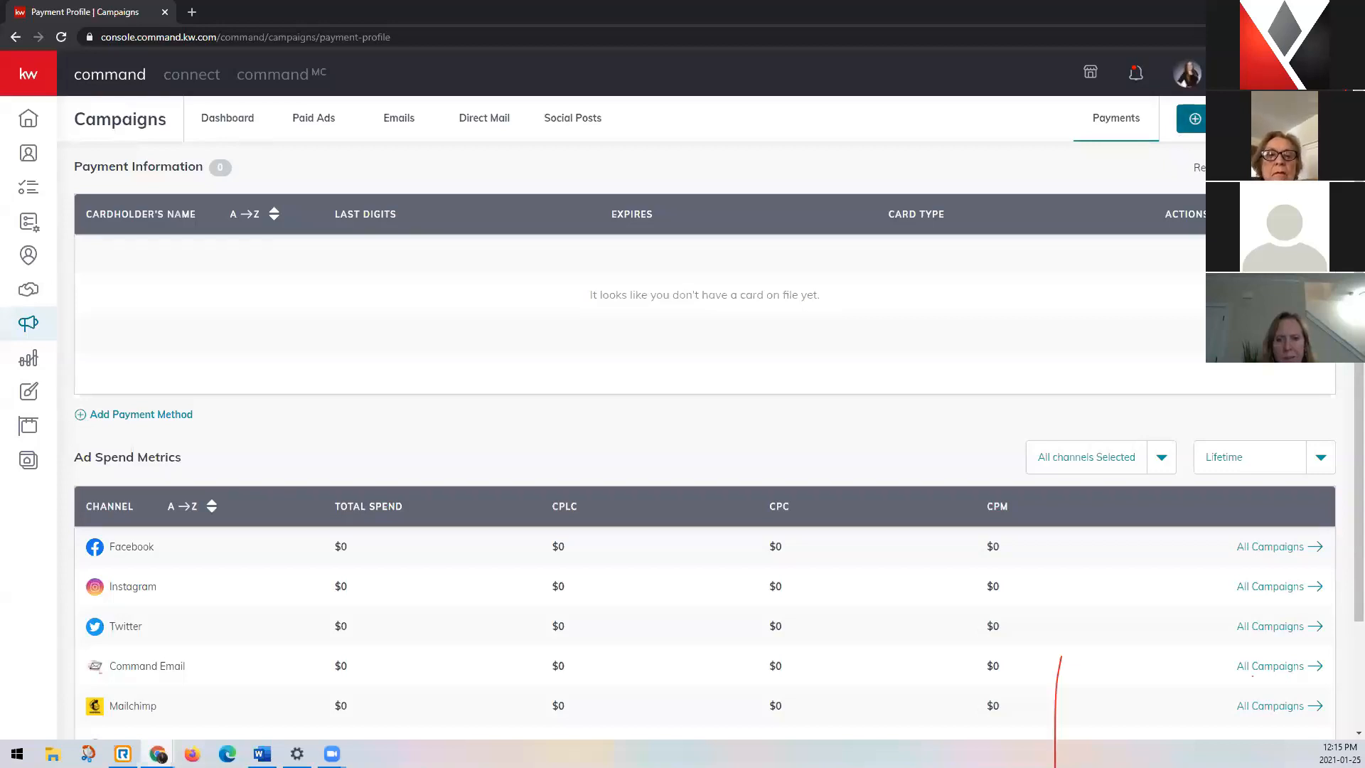
click(1195, 118)
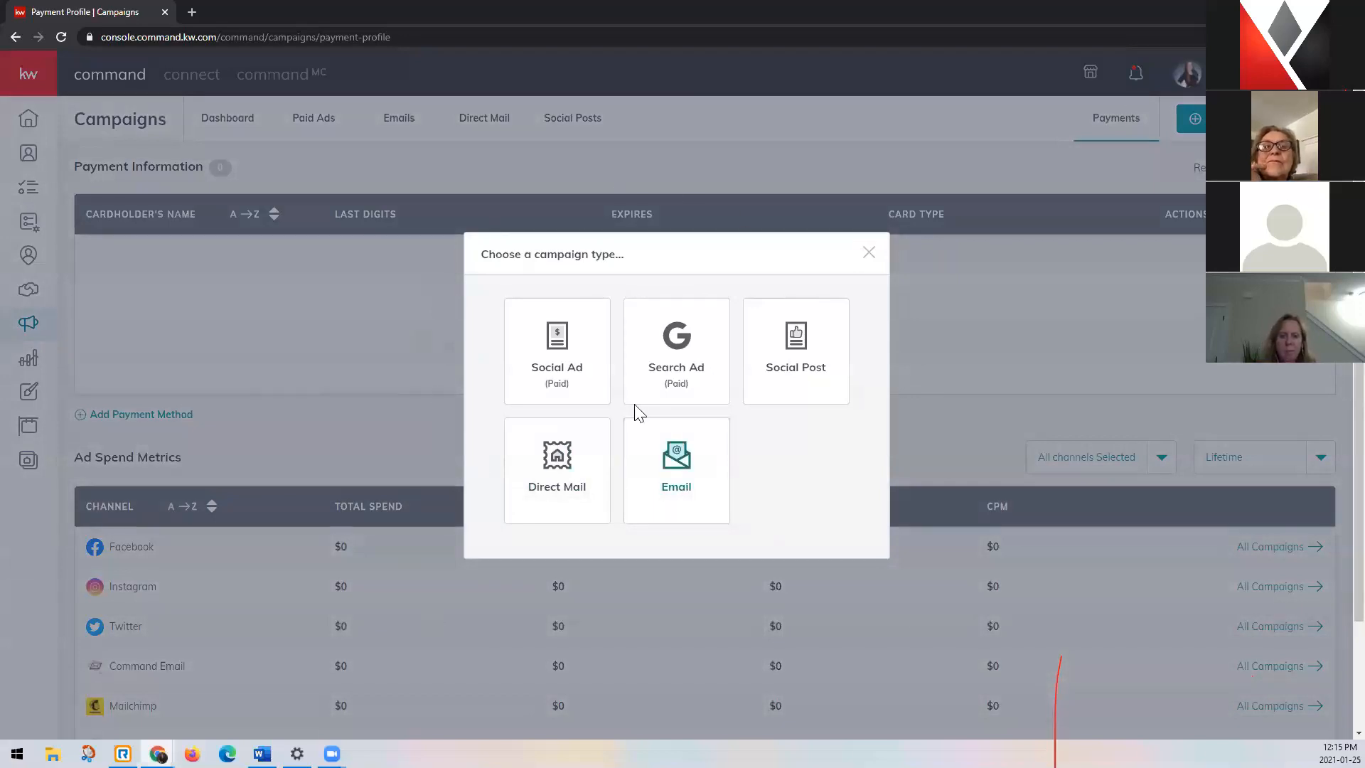
click(593, 384)
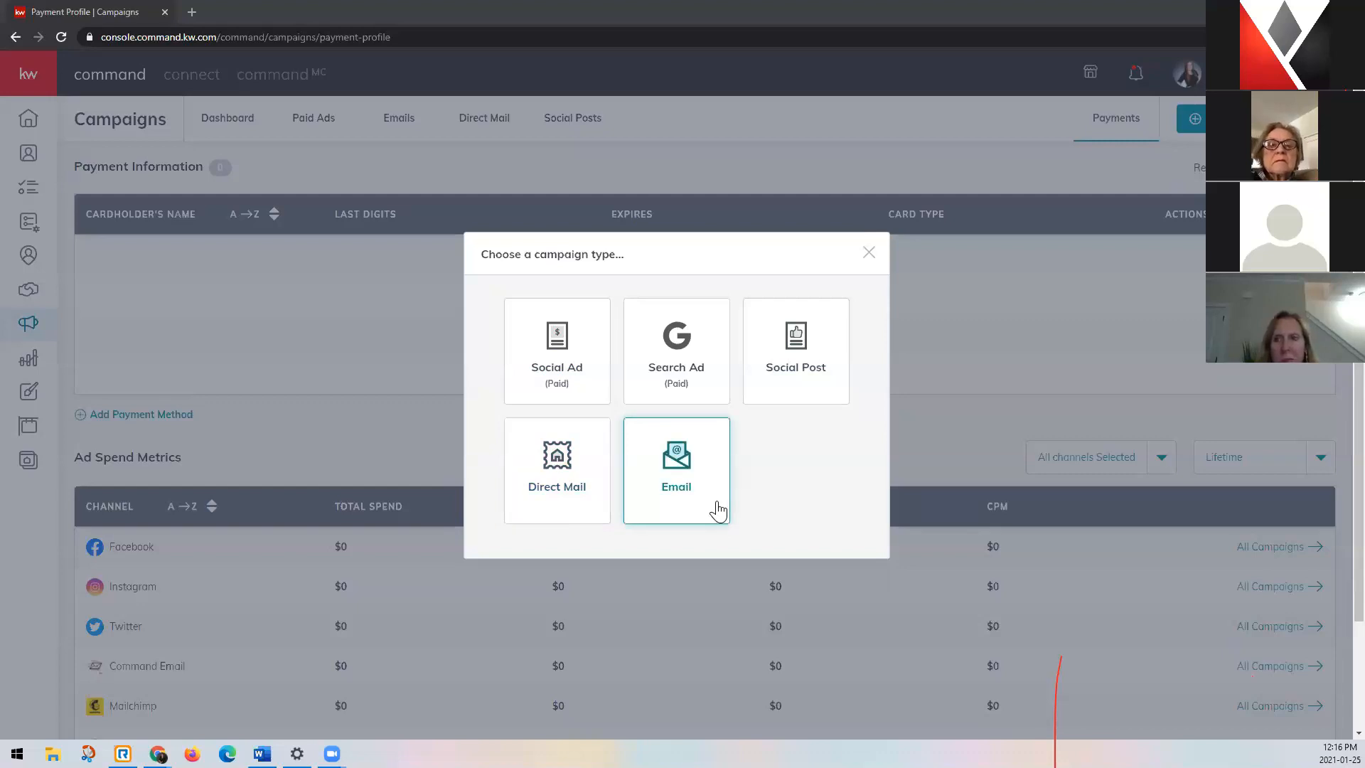
click(589, 347)
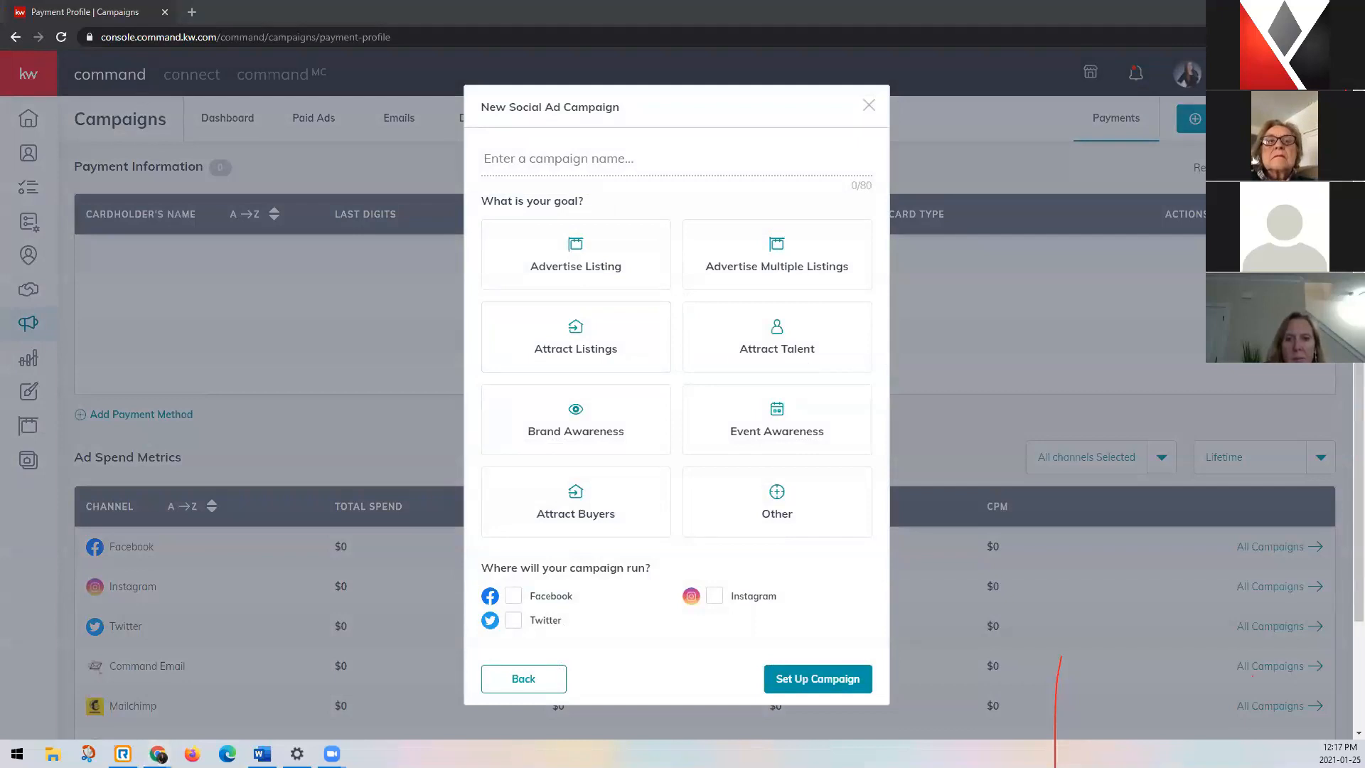
click(550, 161)
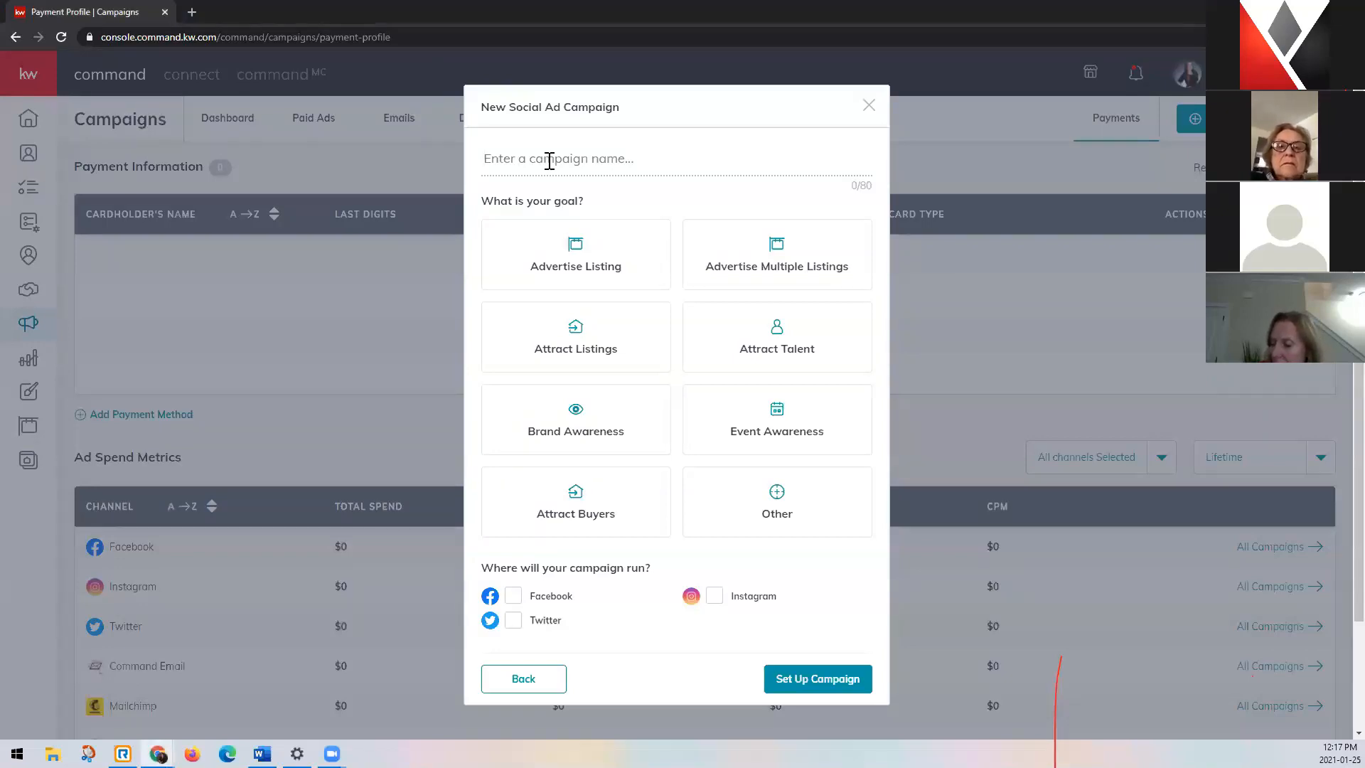
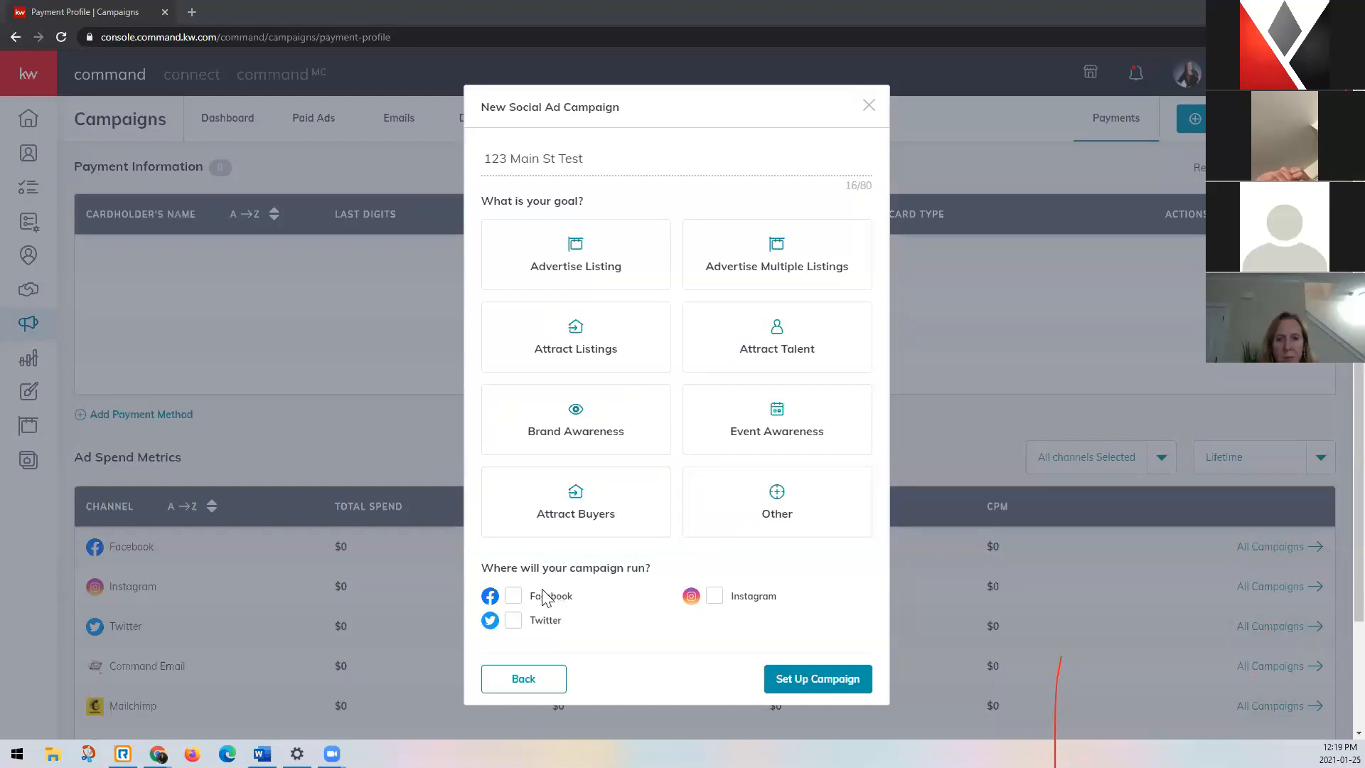
Set the campaign to run on Facebook with the goal Advertise Listing and proceed to its setup.
click(513, 601)
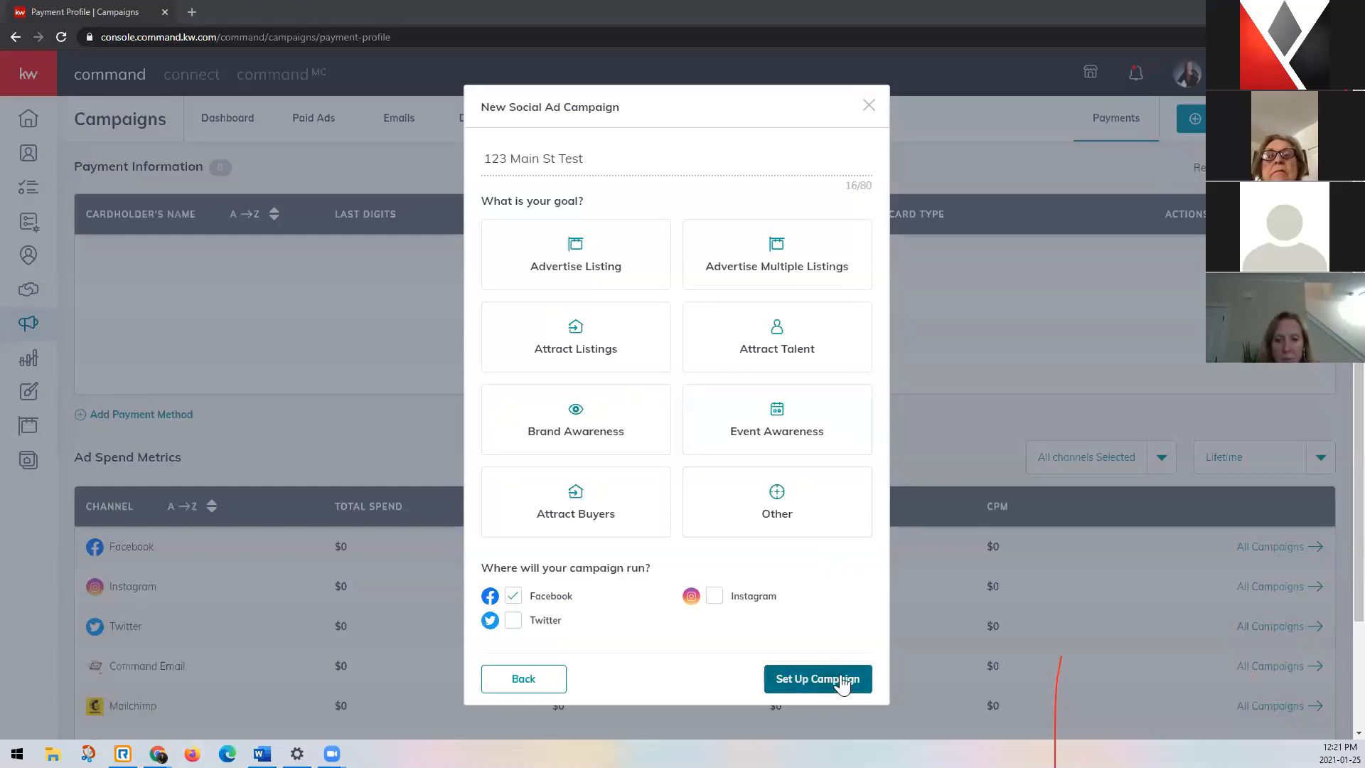
click(844, 681)
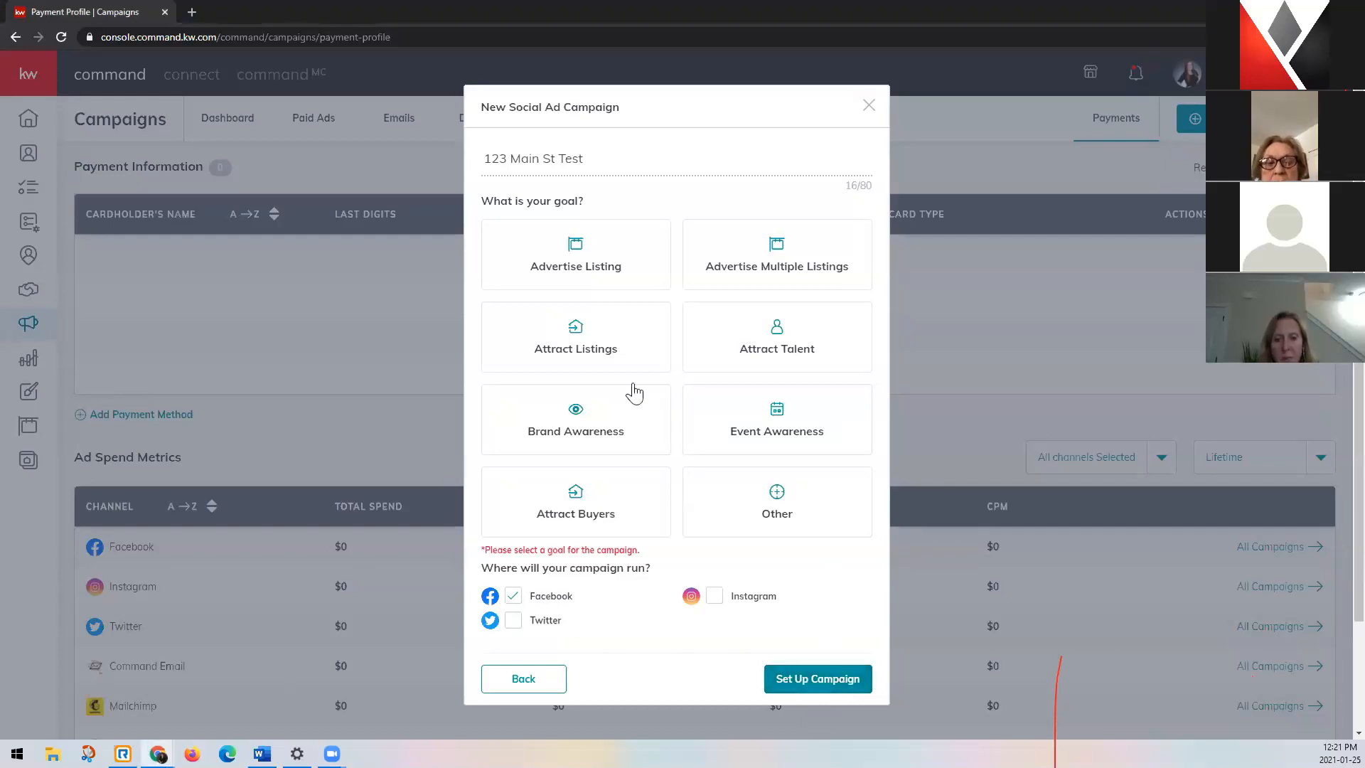
click(644, 265)
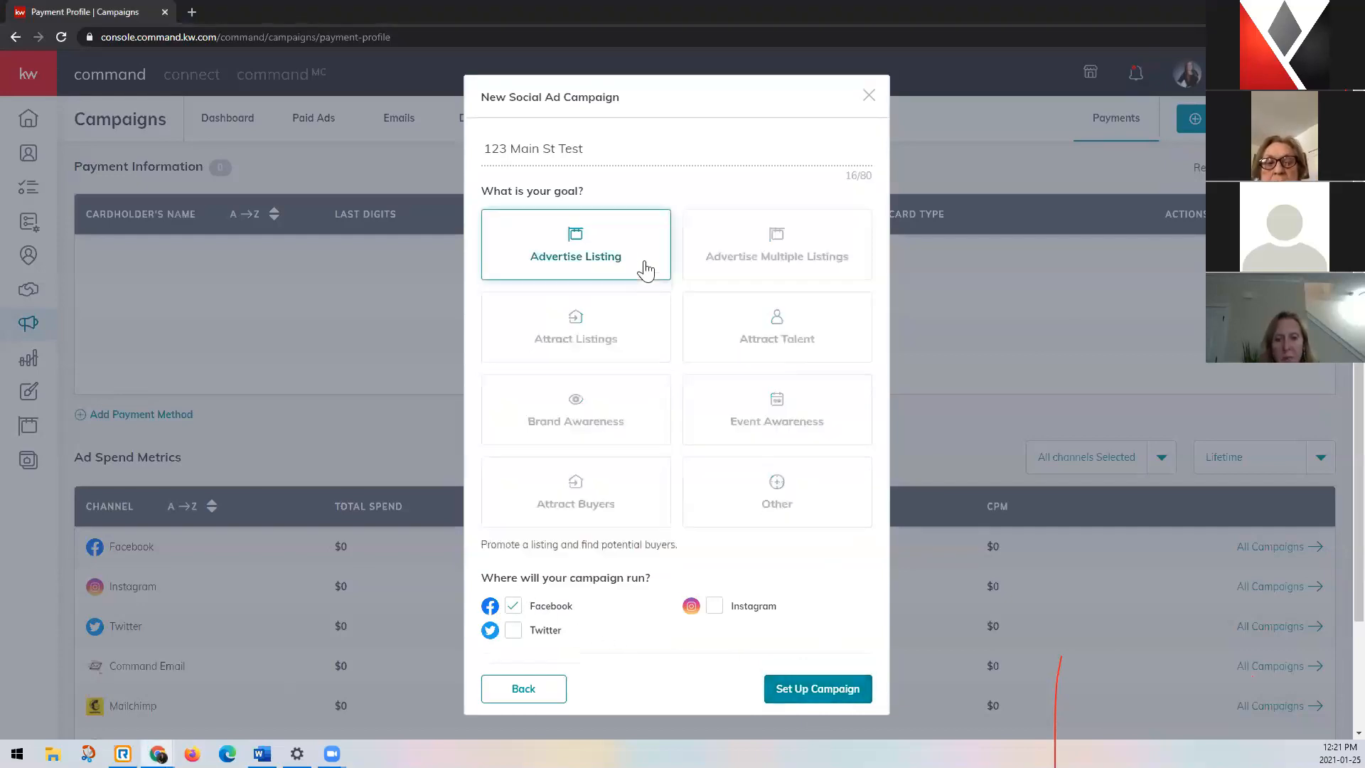
click(855, 689)
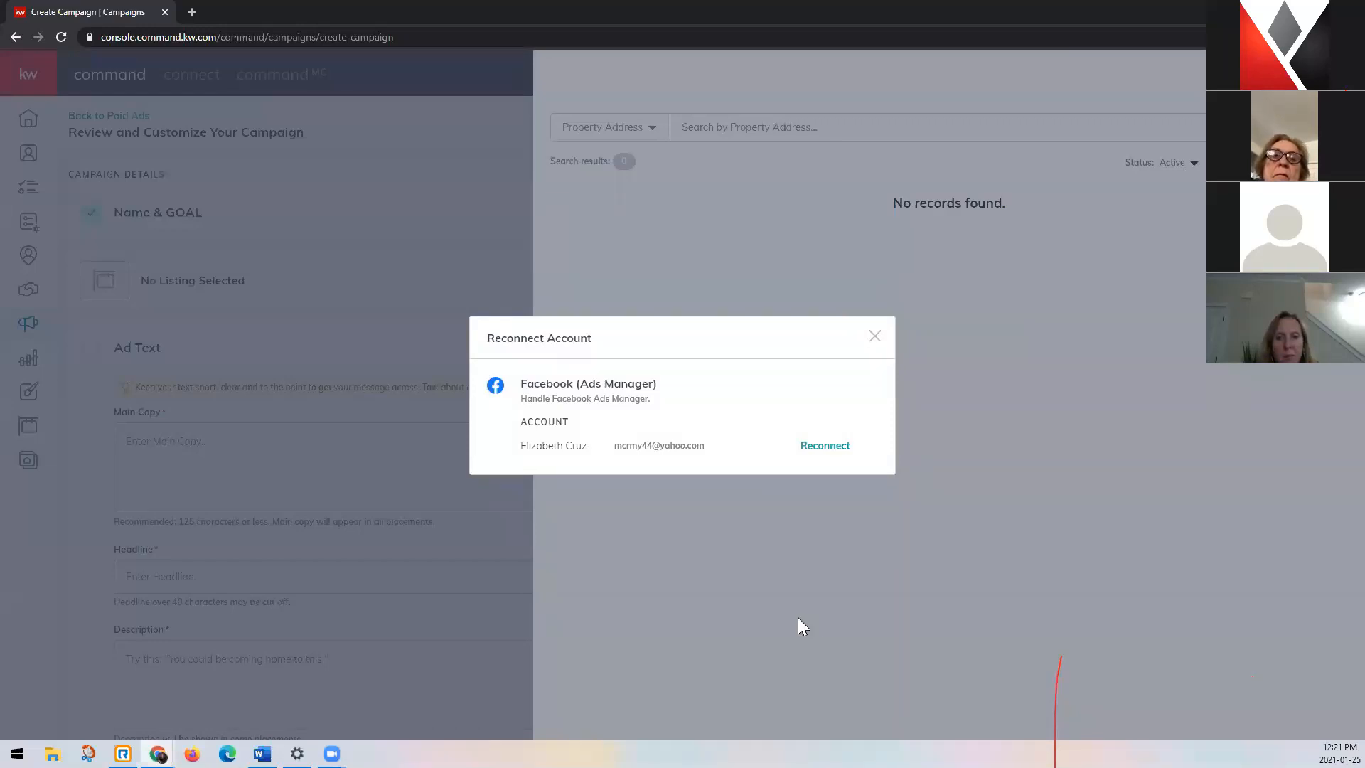
Reconnect the Facebook Ads Manager account and move its login window out of the shared view.
click(830, 448)
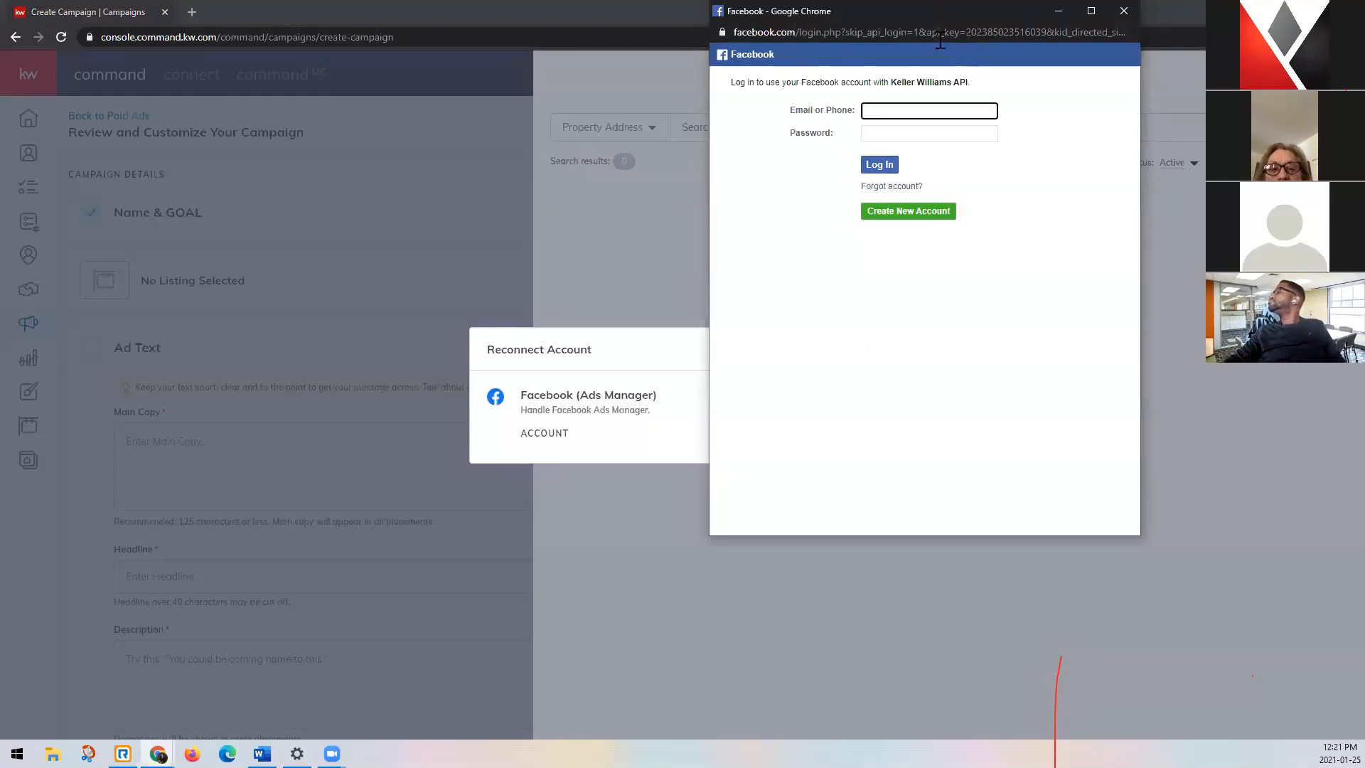
drag(1002, 11, 0, 142)
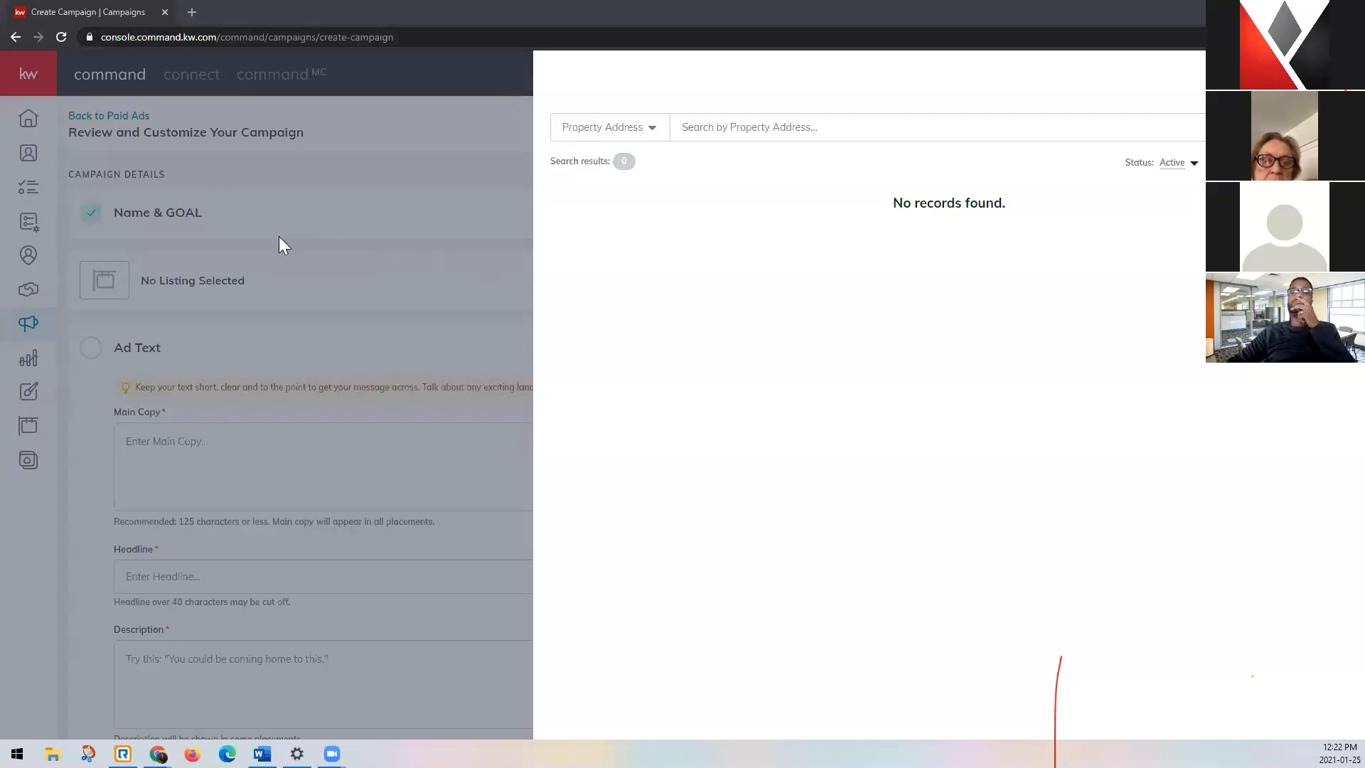
click(819, 128)
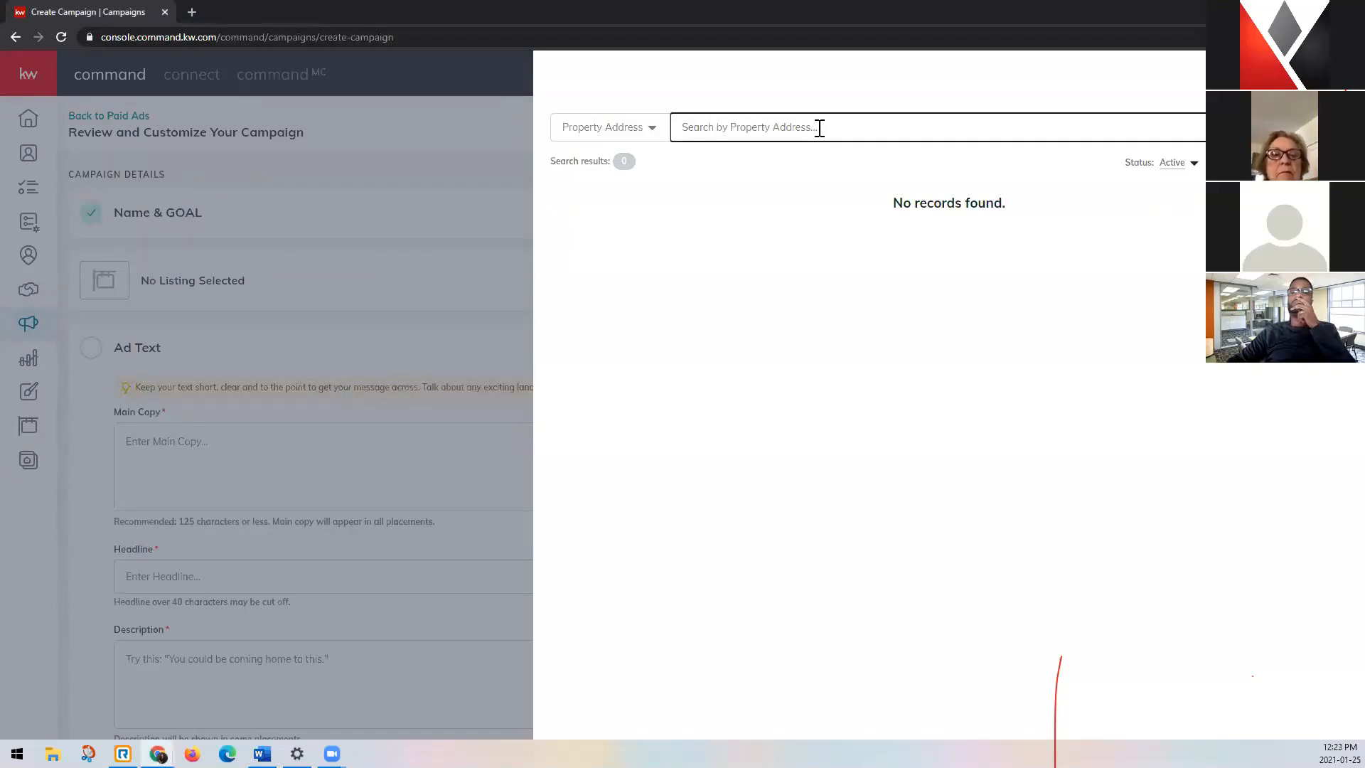
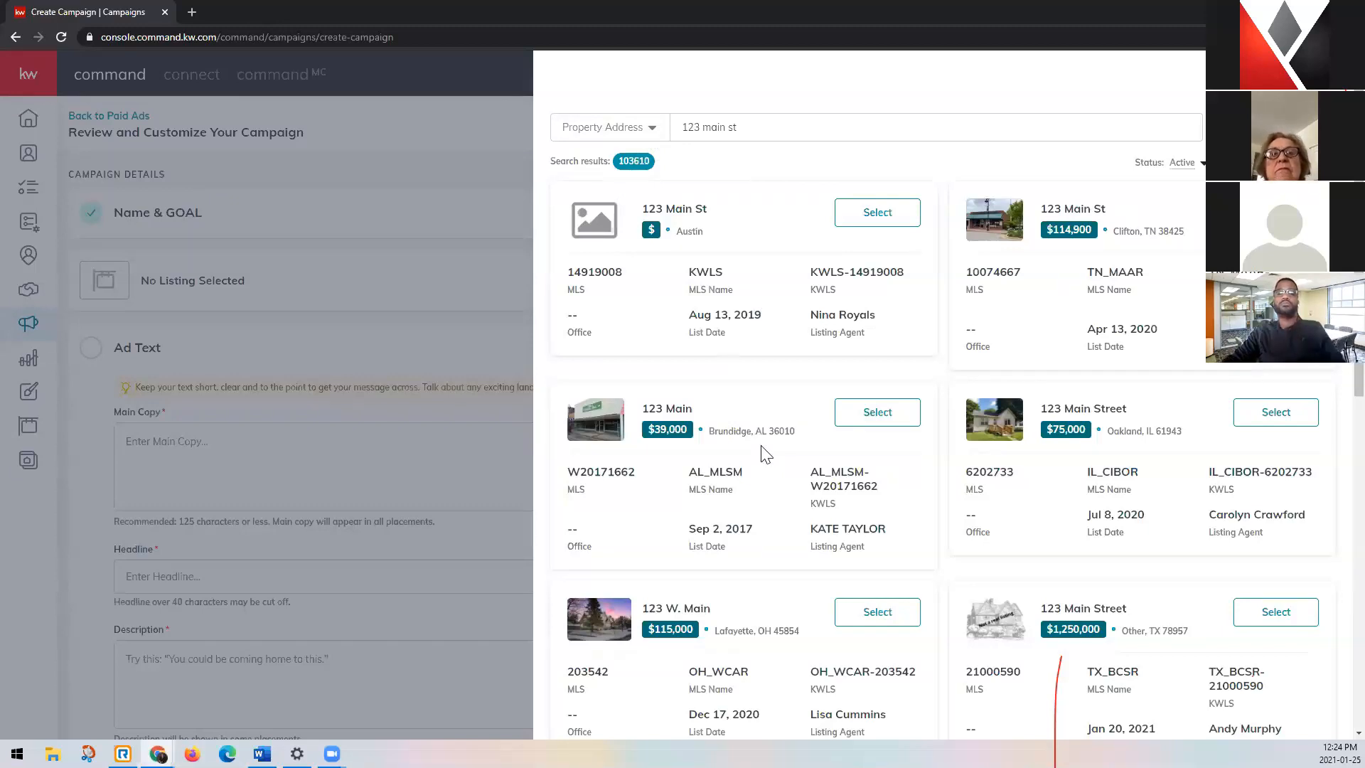
scroll(760, 453, down, 3)
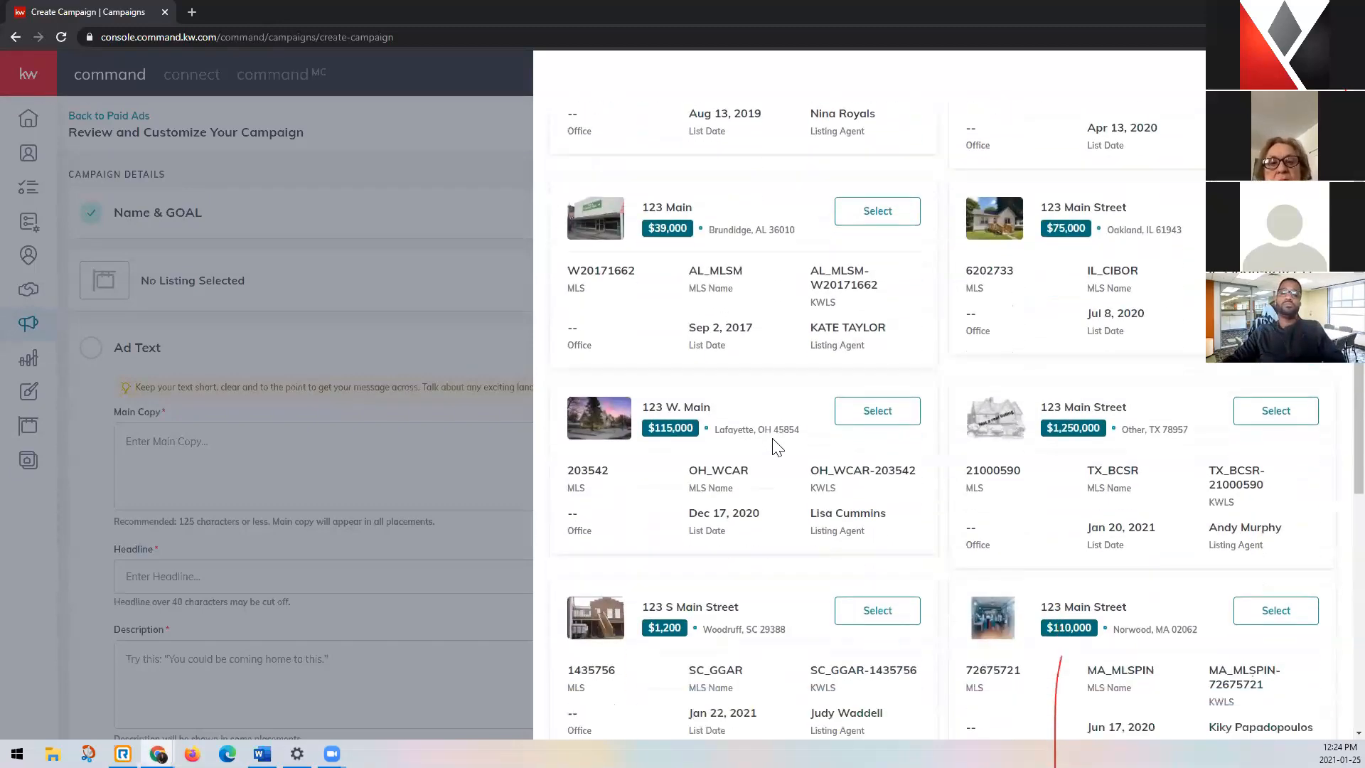
scroll(775, 444, down, 1)
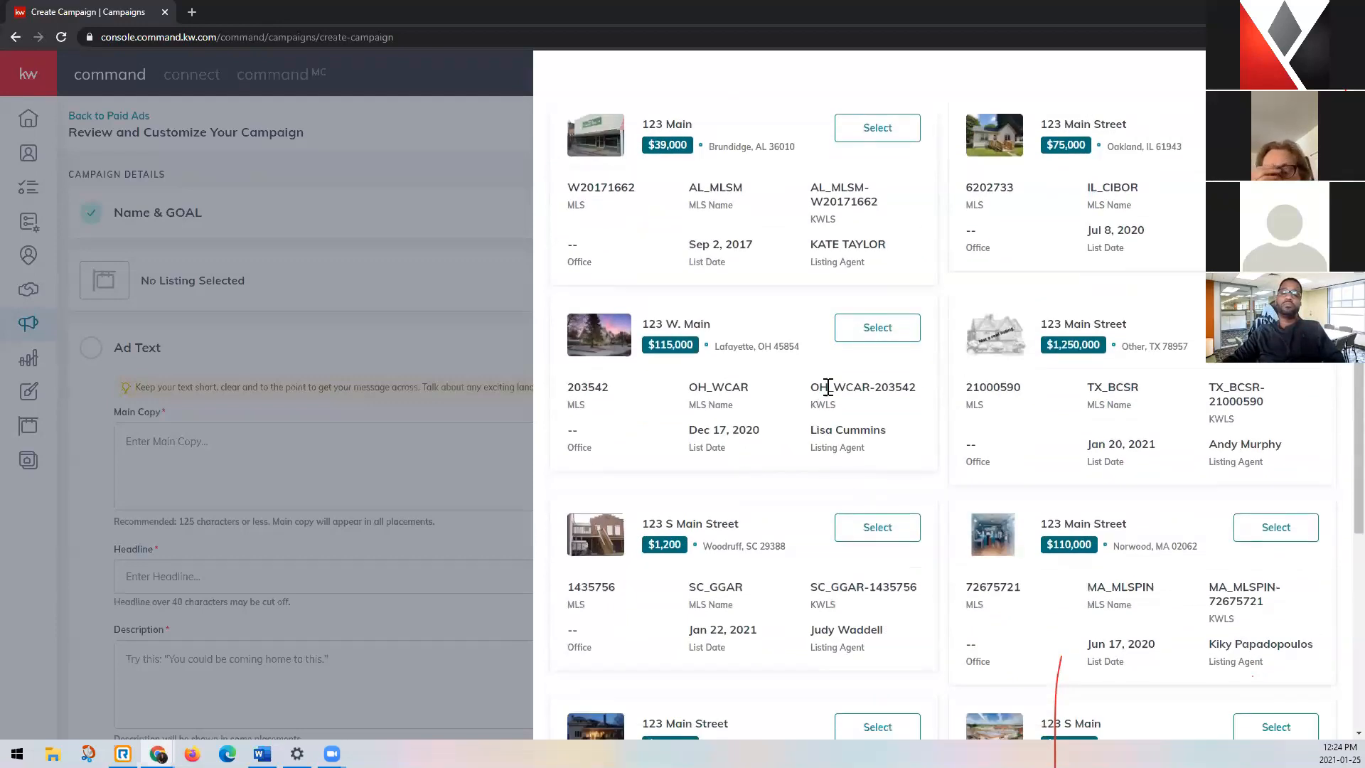
click(904, 332)
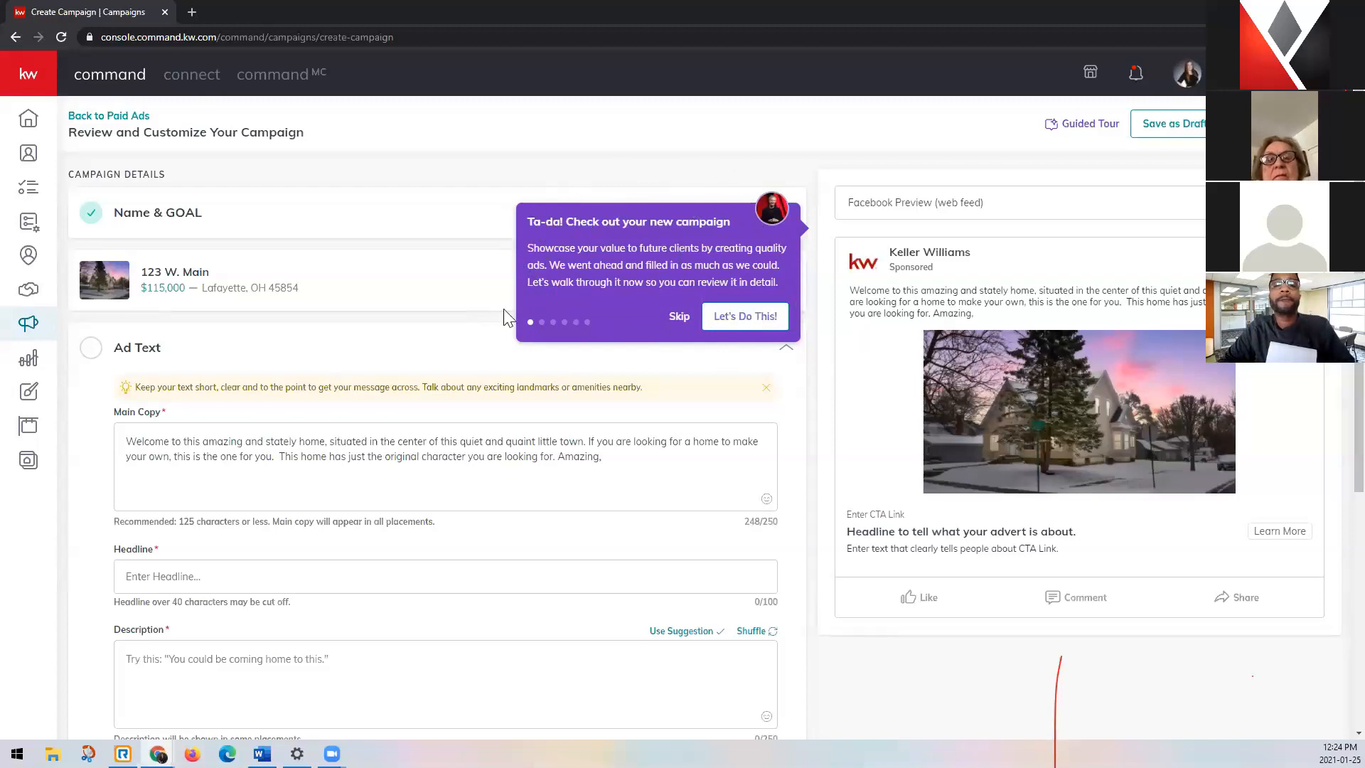
click(682, 323)
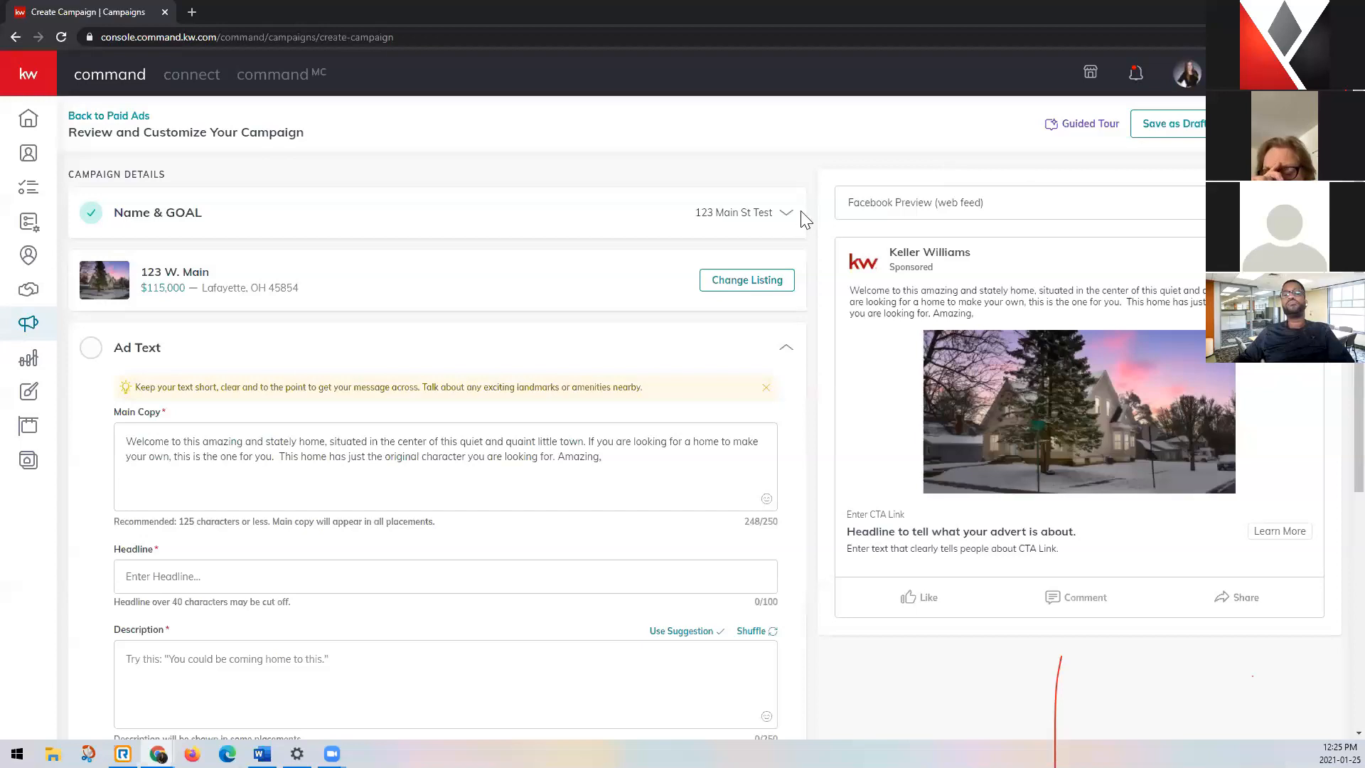
Compare the ad's Facebook web feed and mobile previews, ending on the mobile preview.
click(1101, 213)
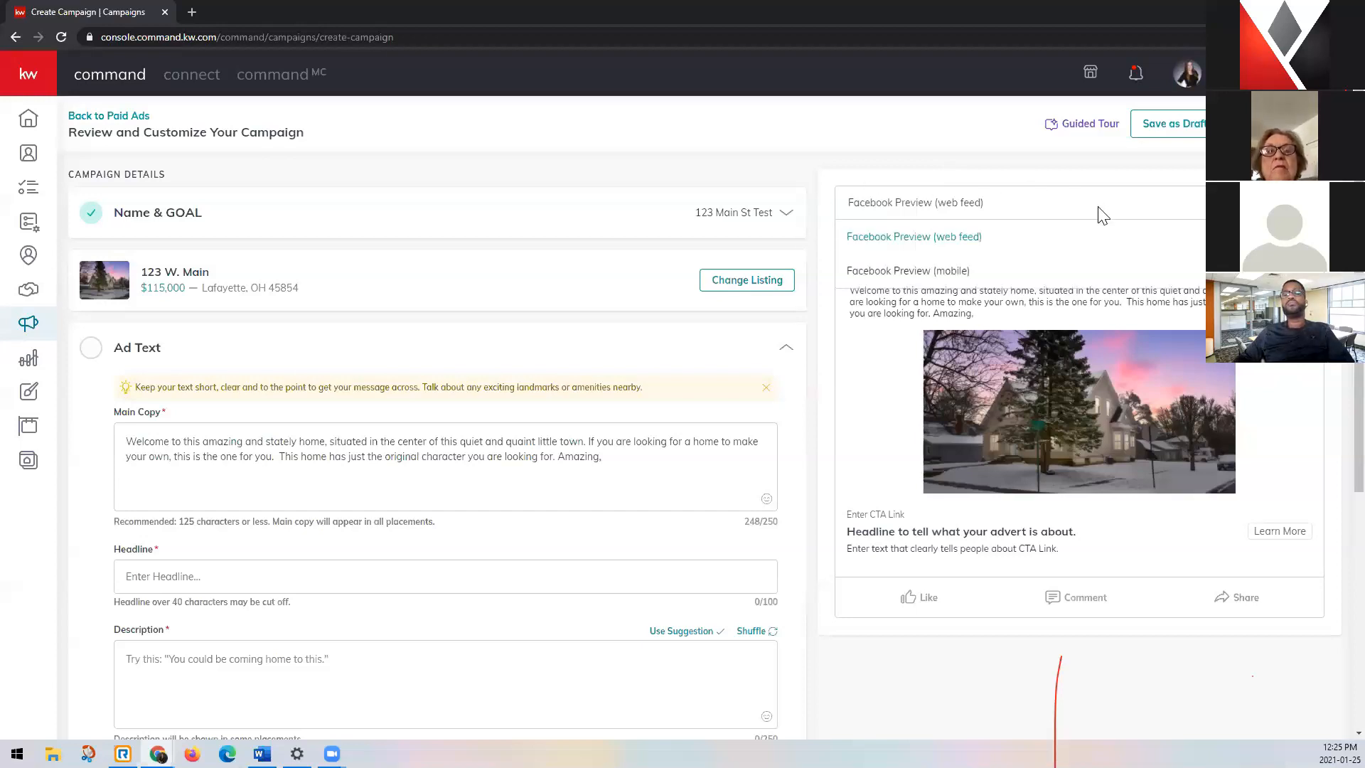
click(958, 276)
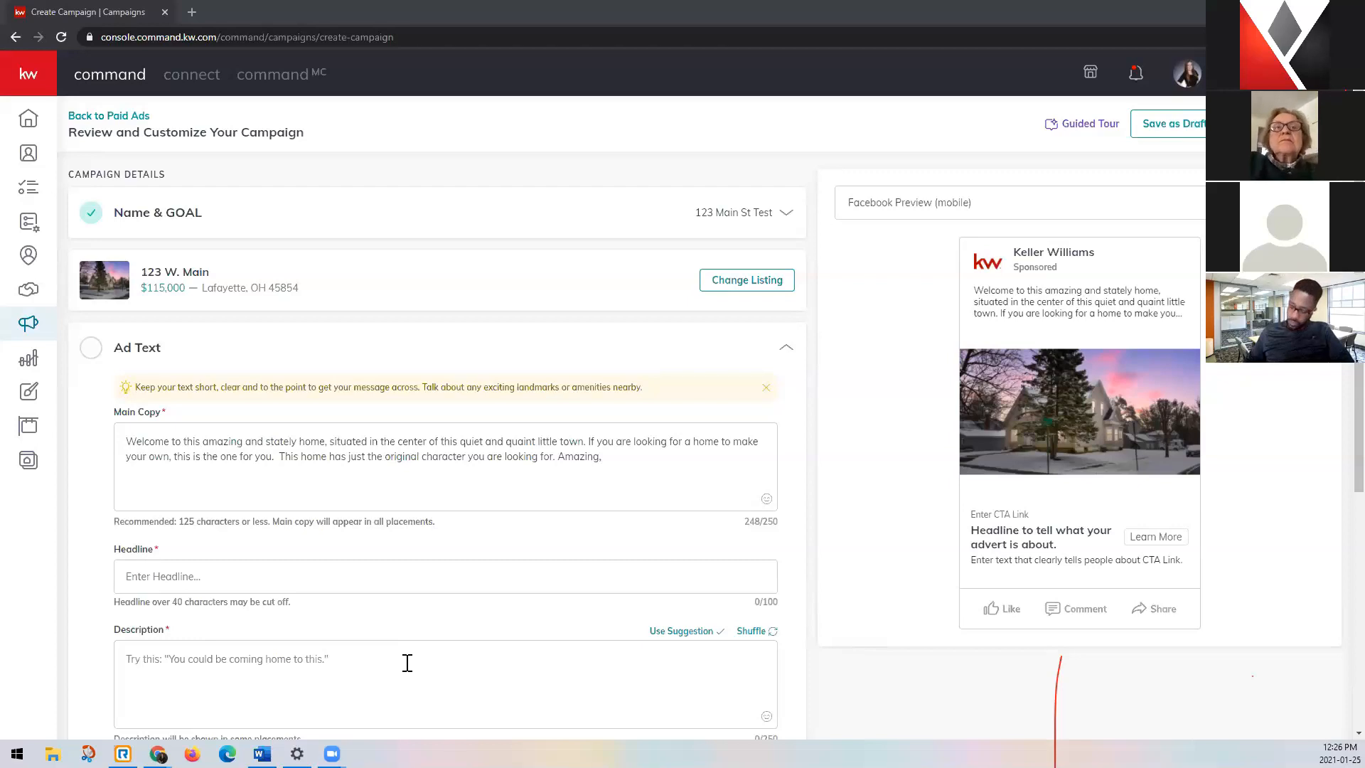
click(1145, 205)
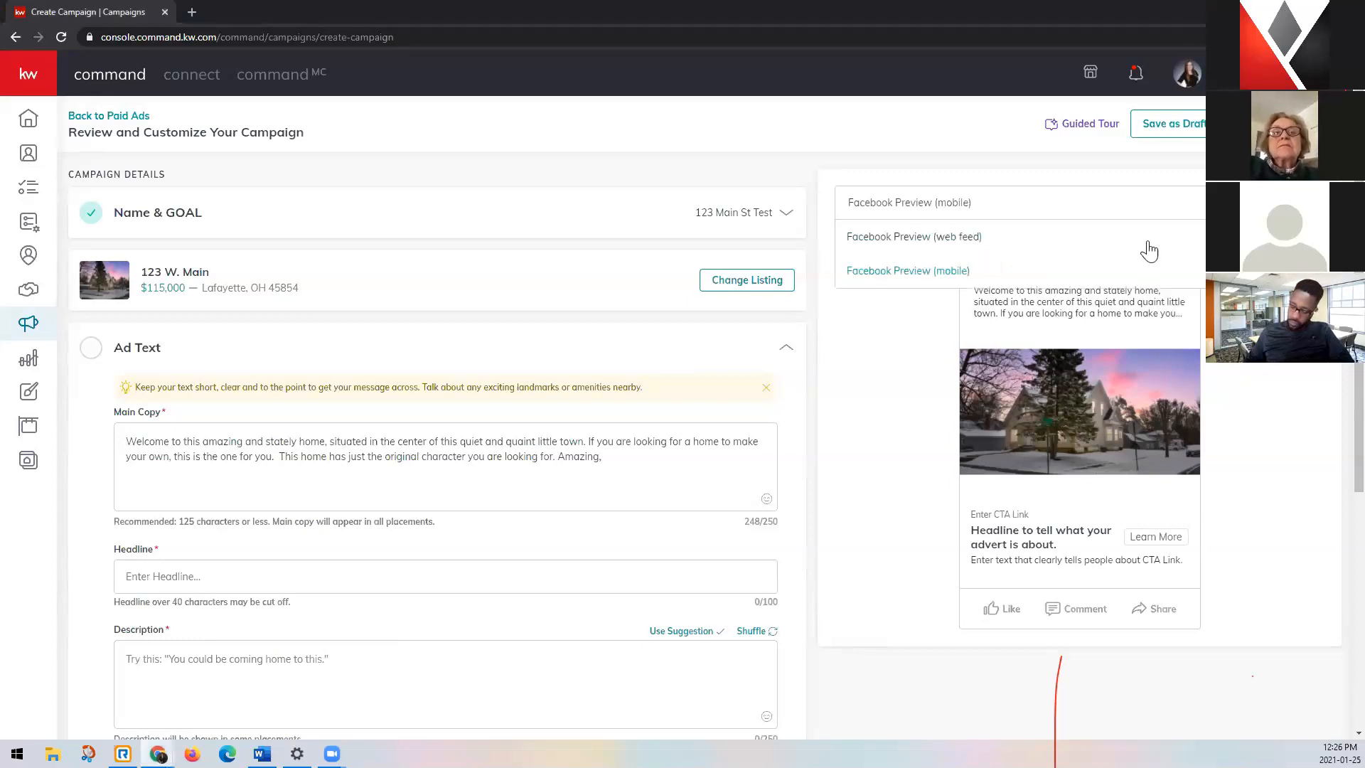
click(1145, 236)
click(1158, 212)
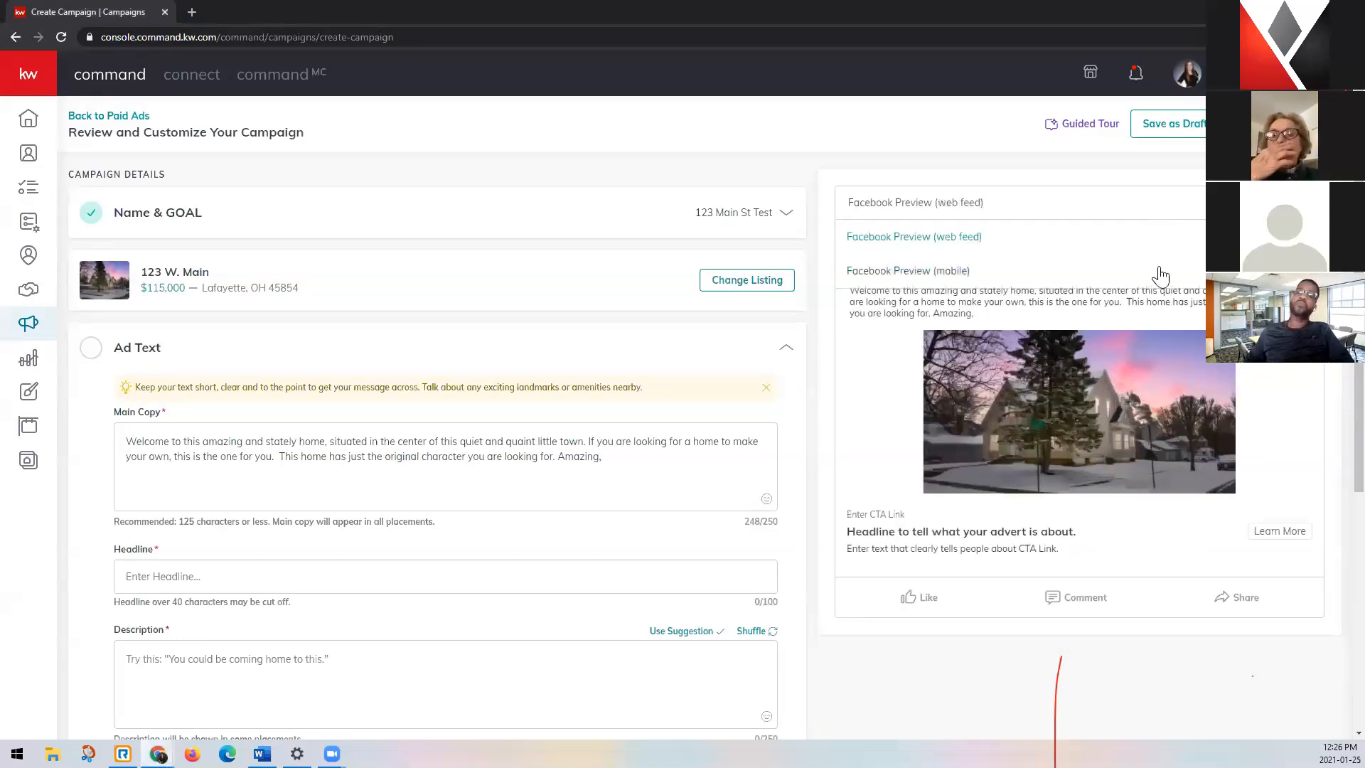
click(1162, 277)
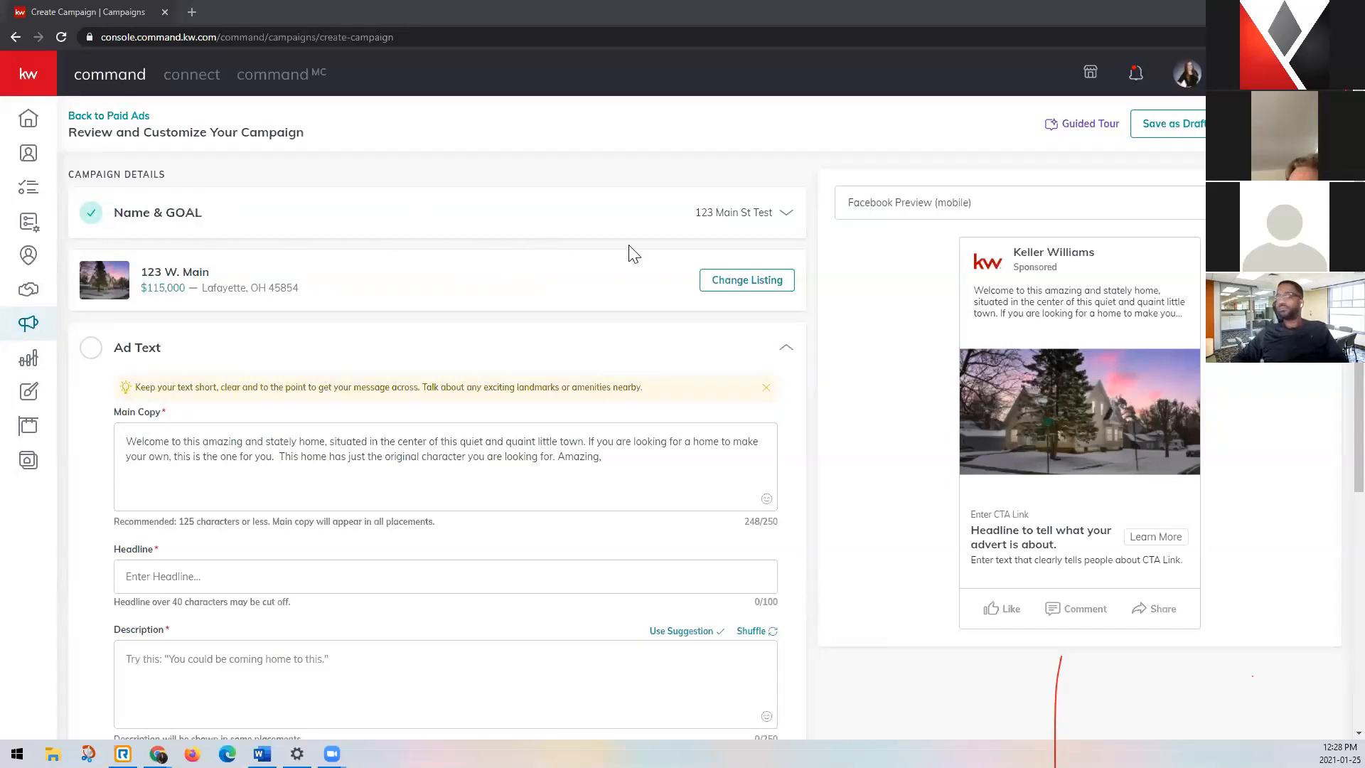
Review the campaign's name and goal settings and save them.
click(787, 216)
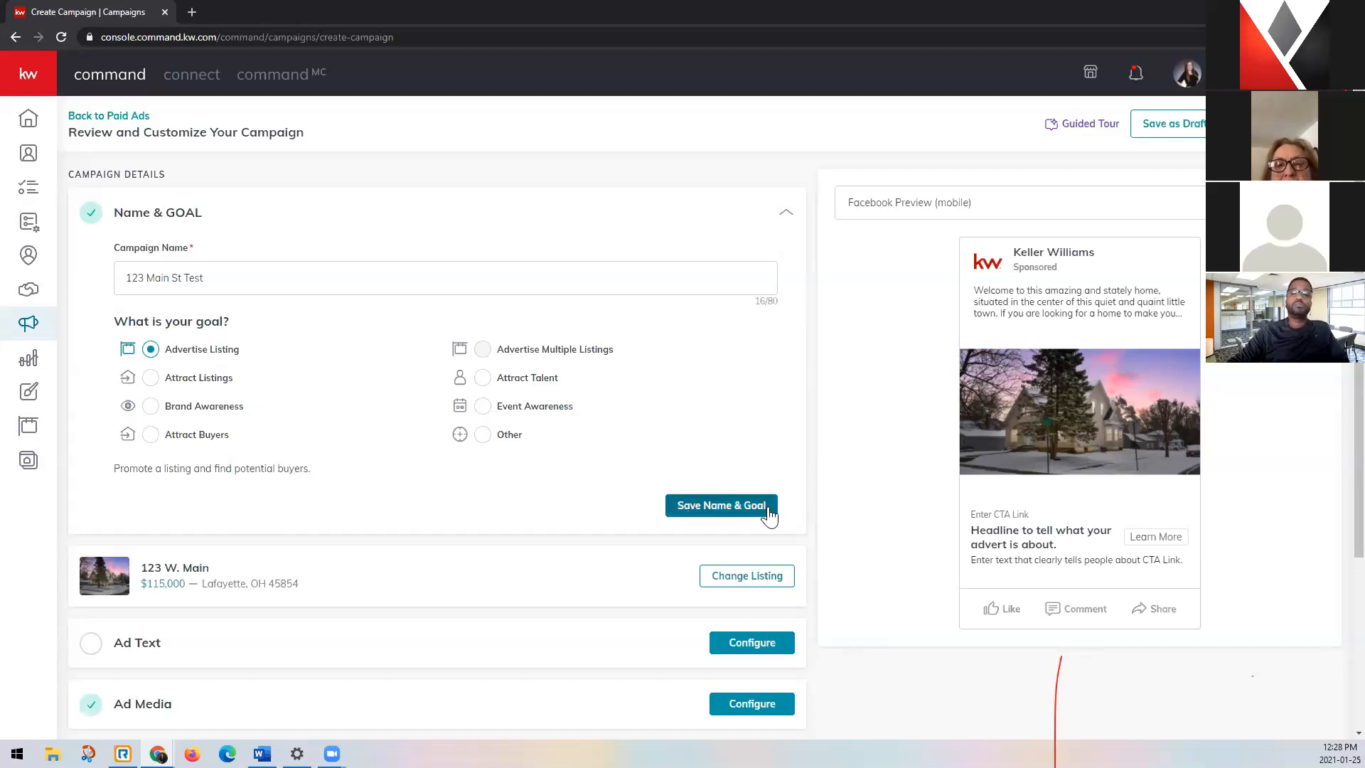
click(721, 505)
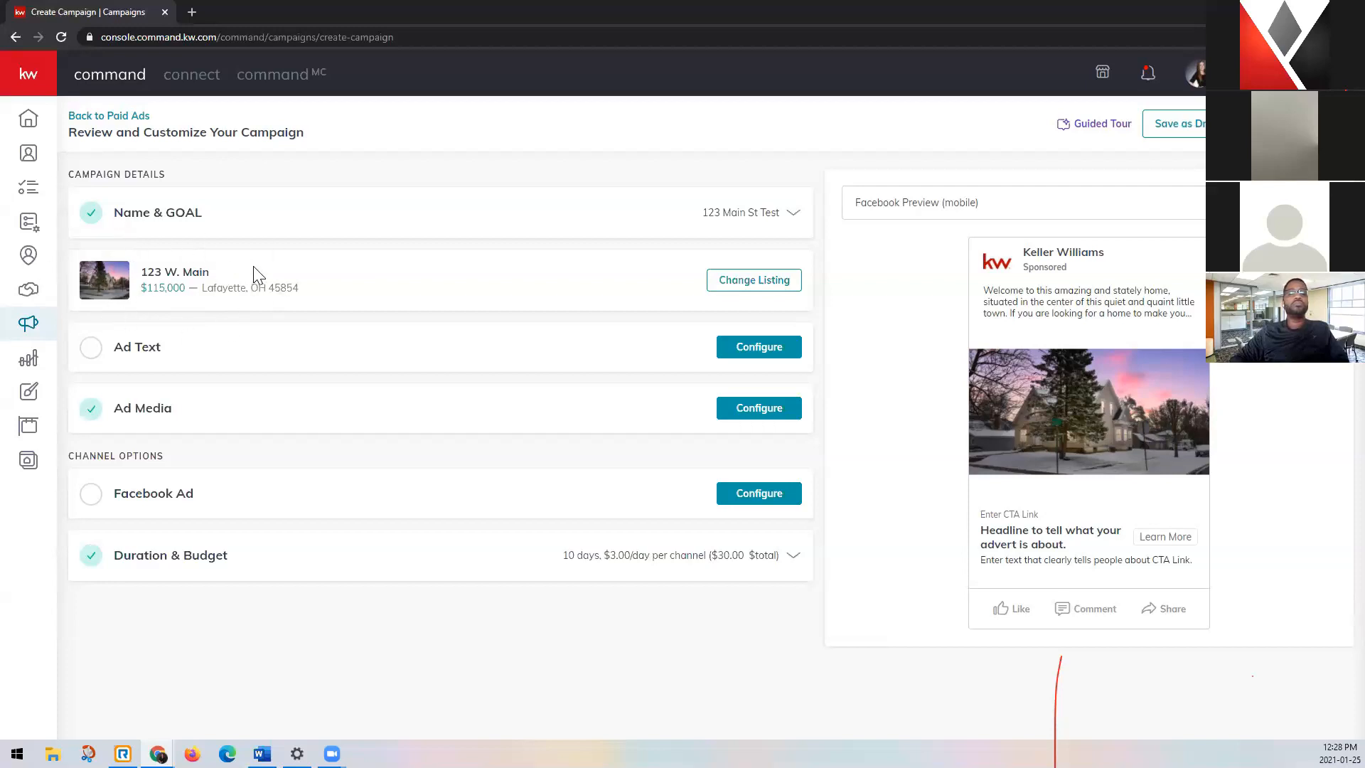
View the listing search for changing the advertised property, and close it without selecting another listing.
click(719, 287)
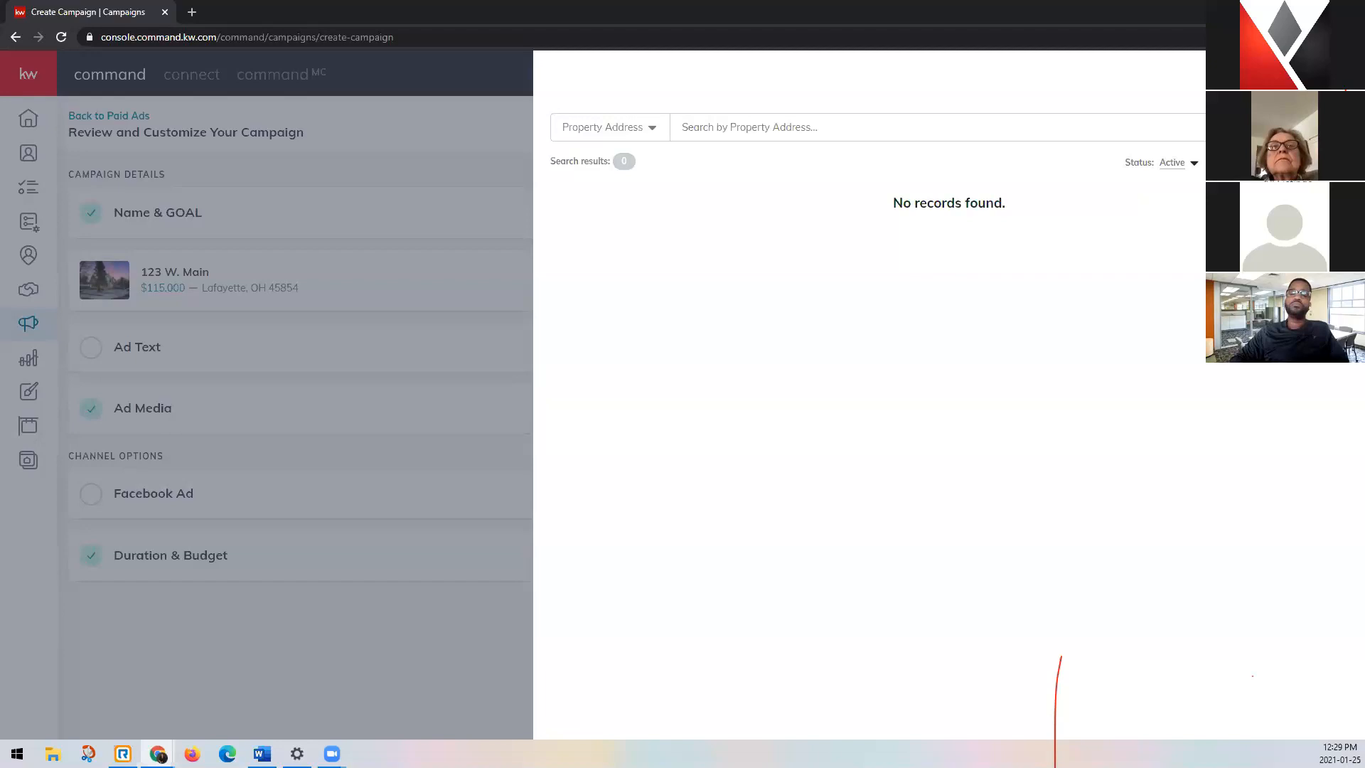
click(744, 127)
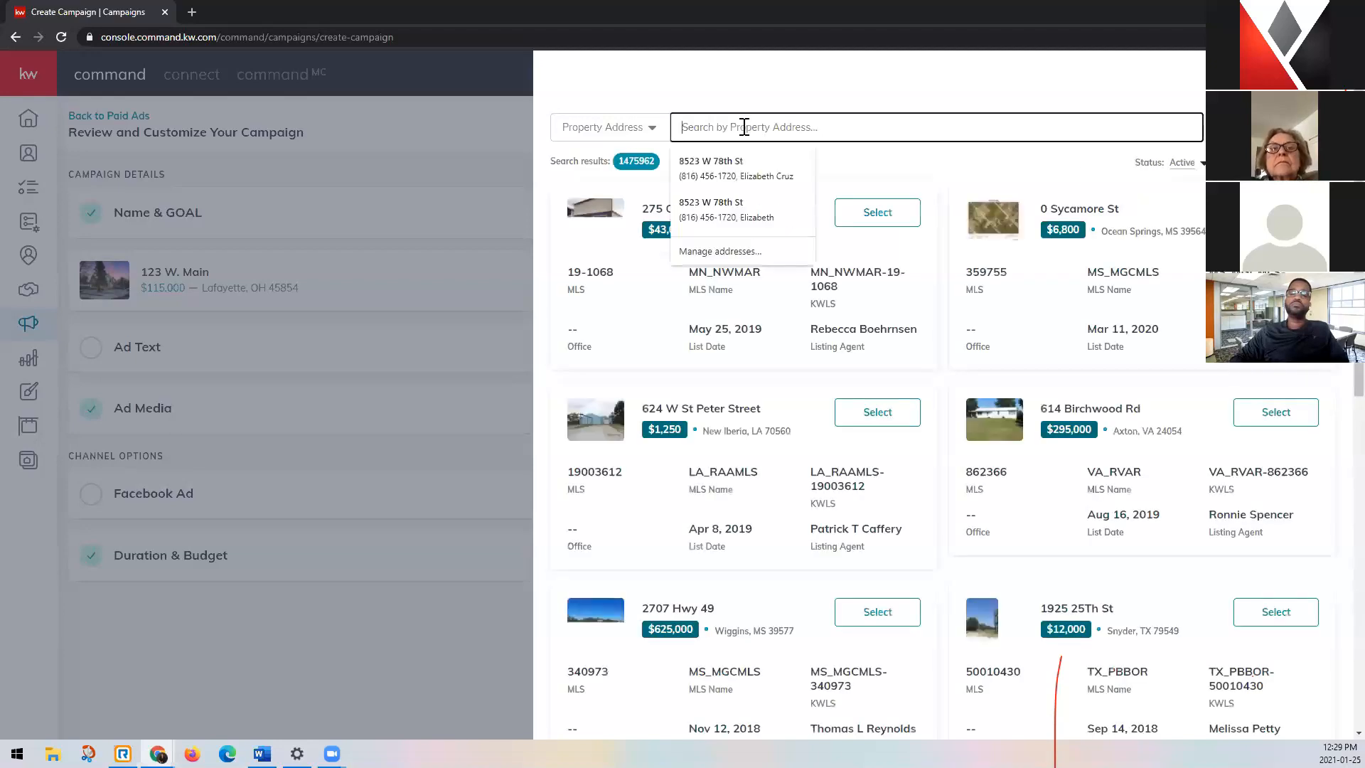
click(968, 161)
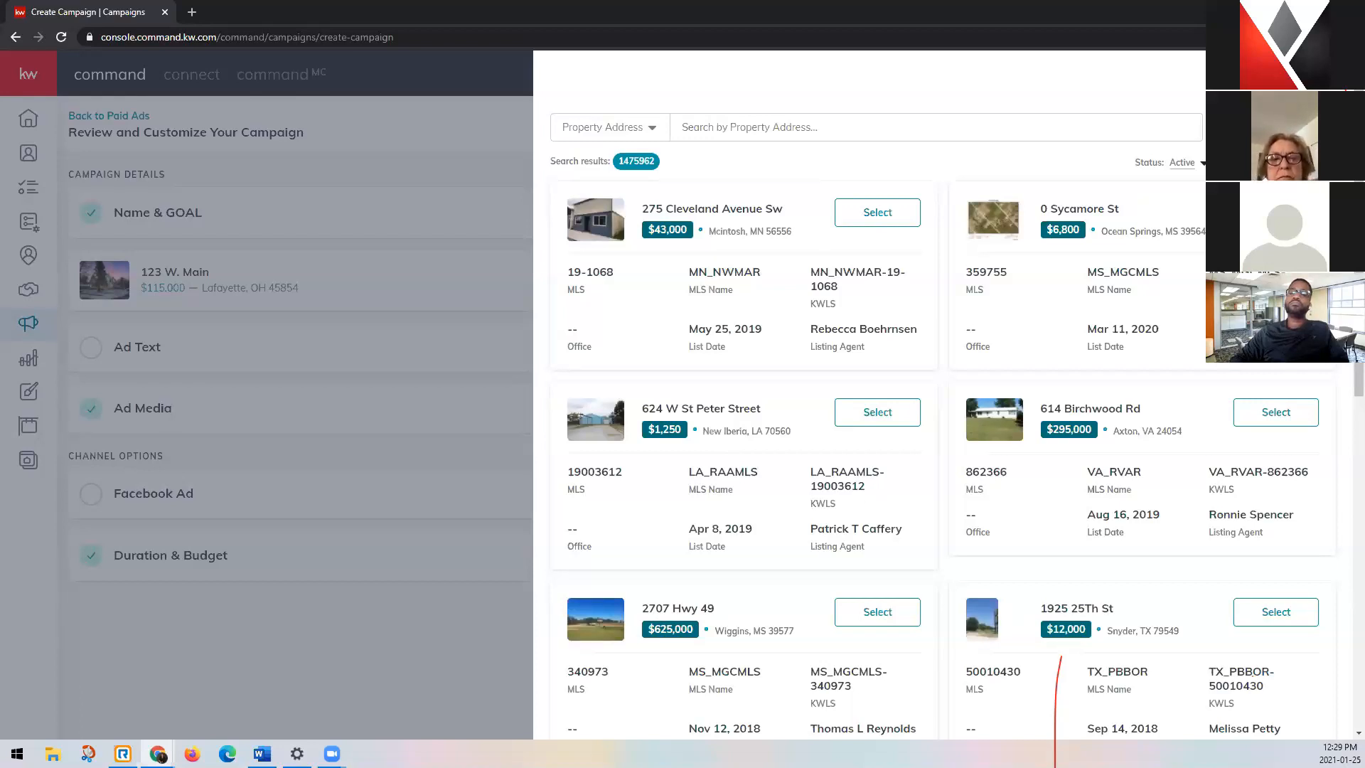
click(1331, 74)
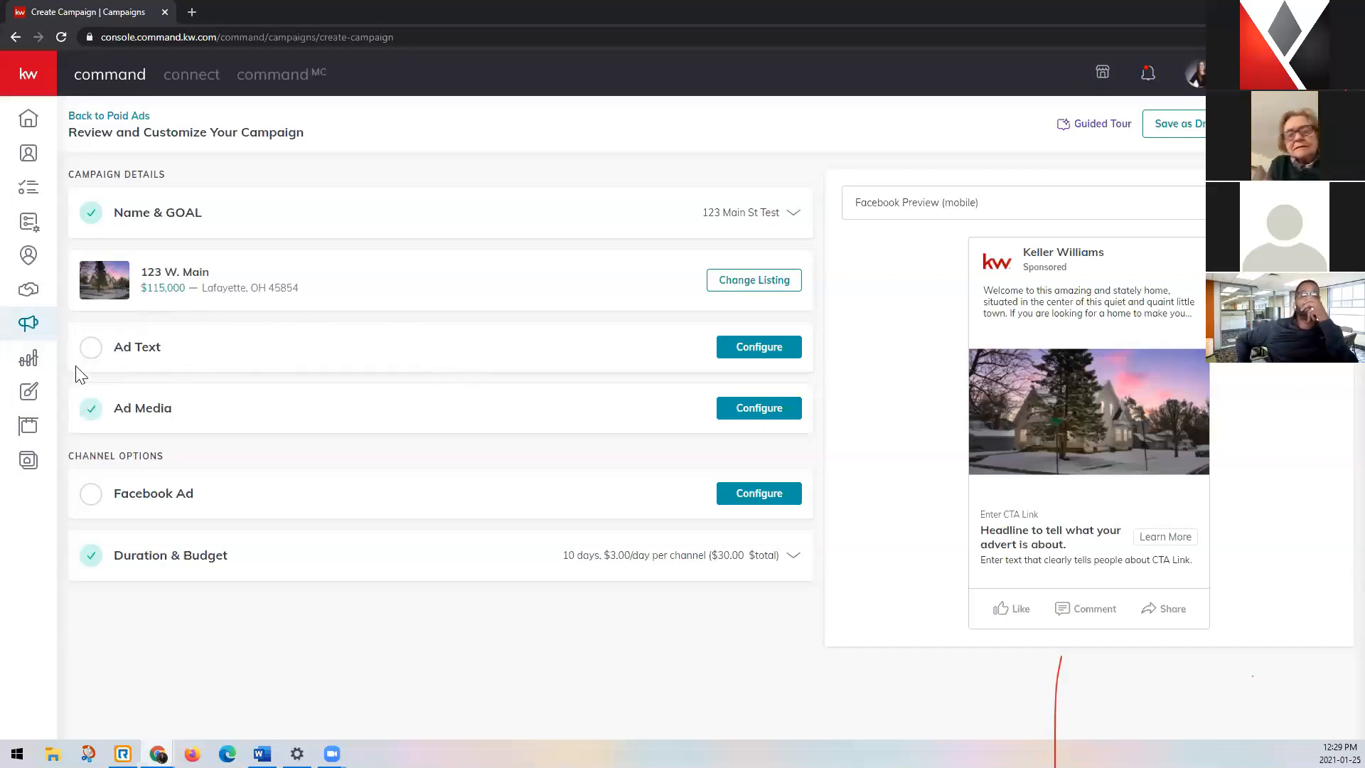
Open the ad text settings, and review the campaign's name and goal without changing them.
click(791, 357)
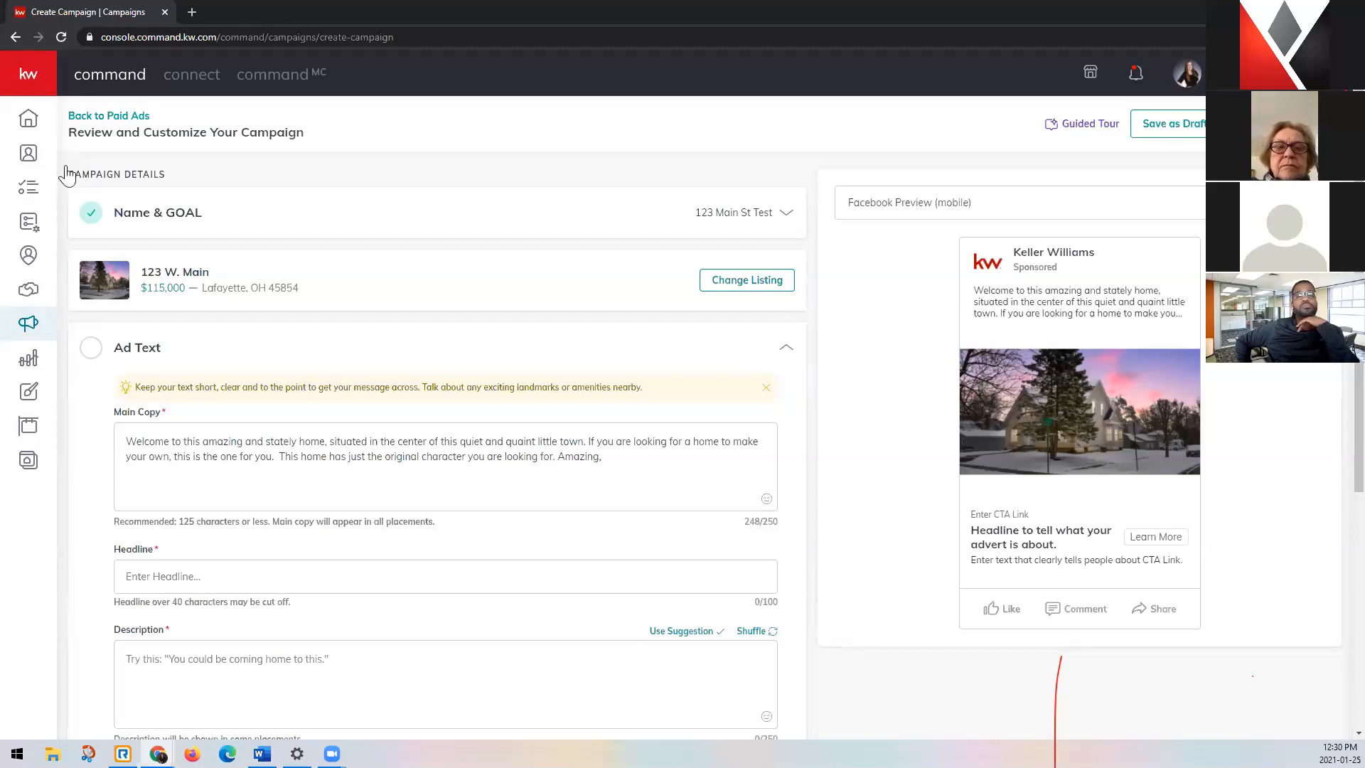
mouse_move(82, 180)
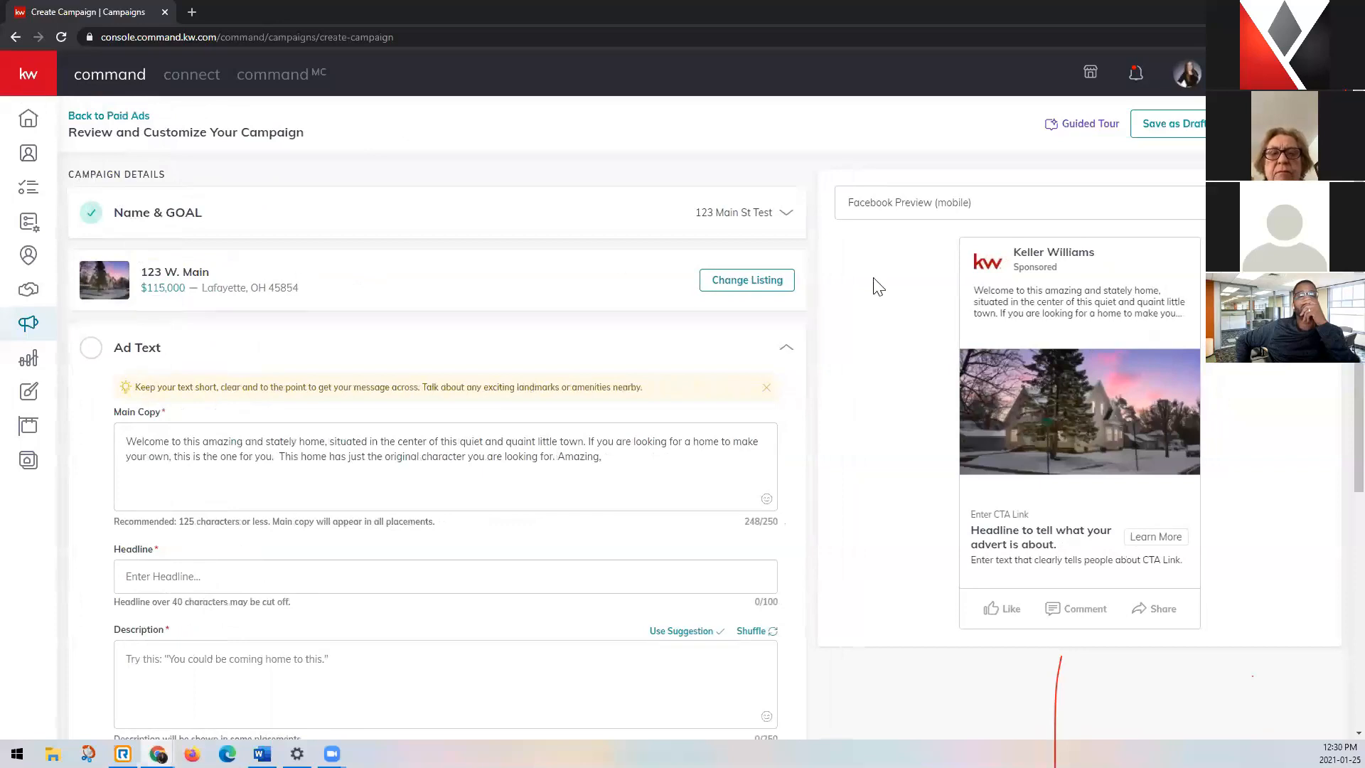
click(588, 213)
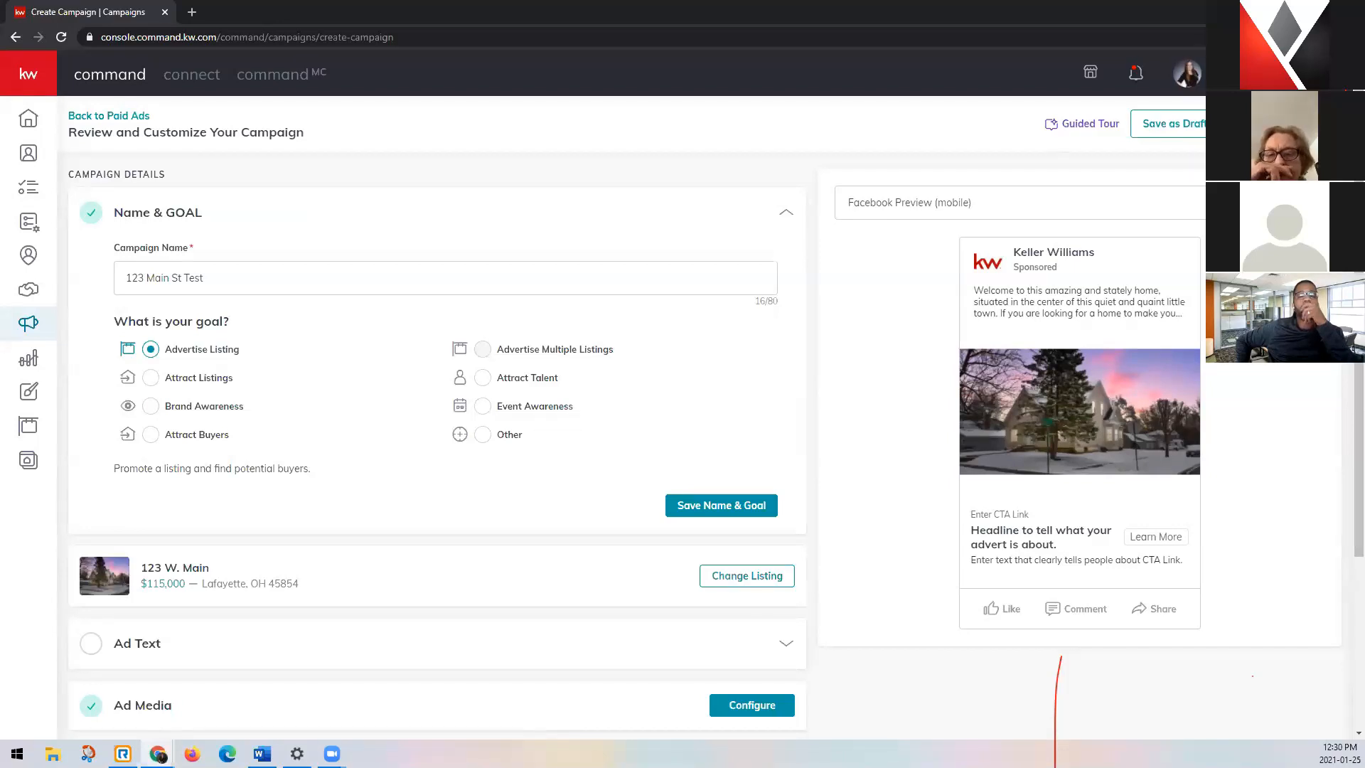
click(785, 214)
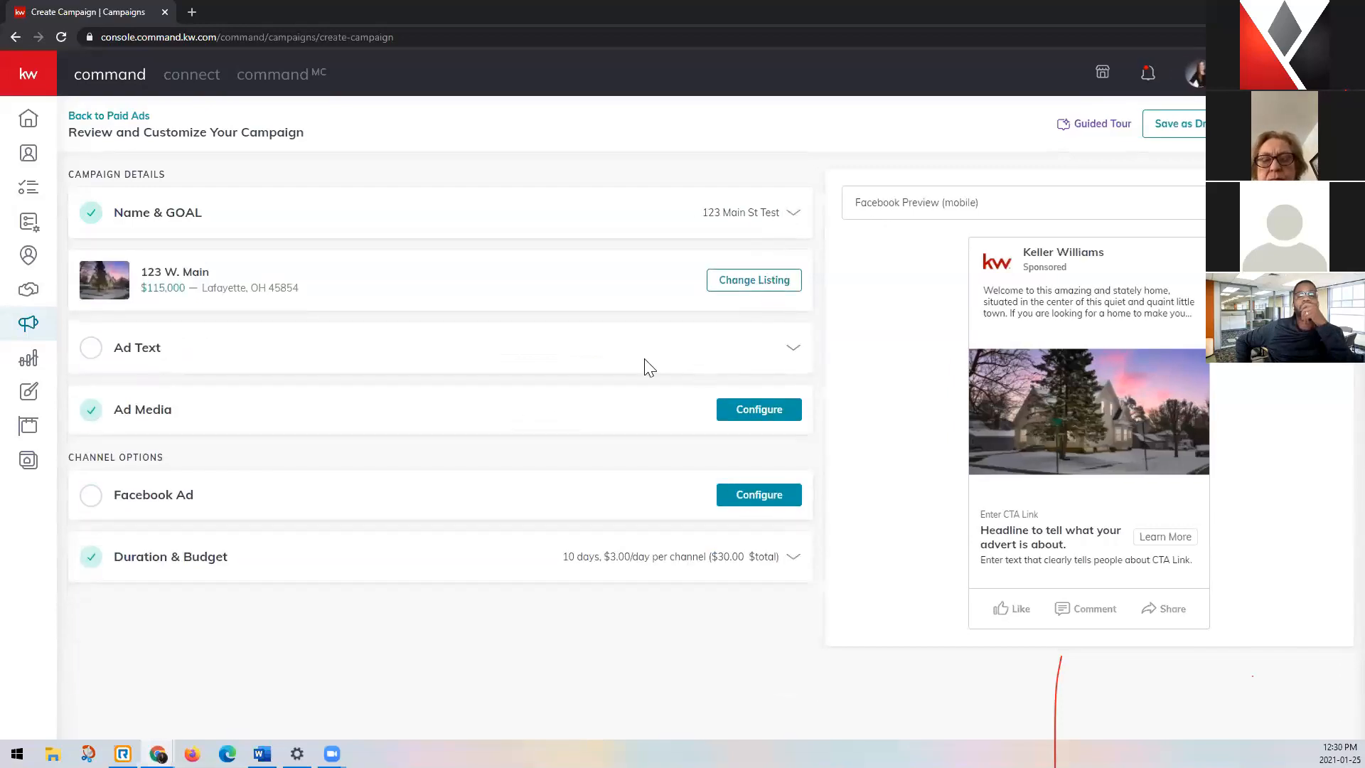
Shorten the ad's main copy to its first sentence, ending at "quiet and quaint little town.".
click(792, 350)
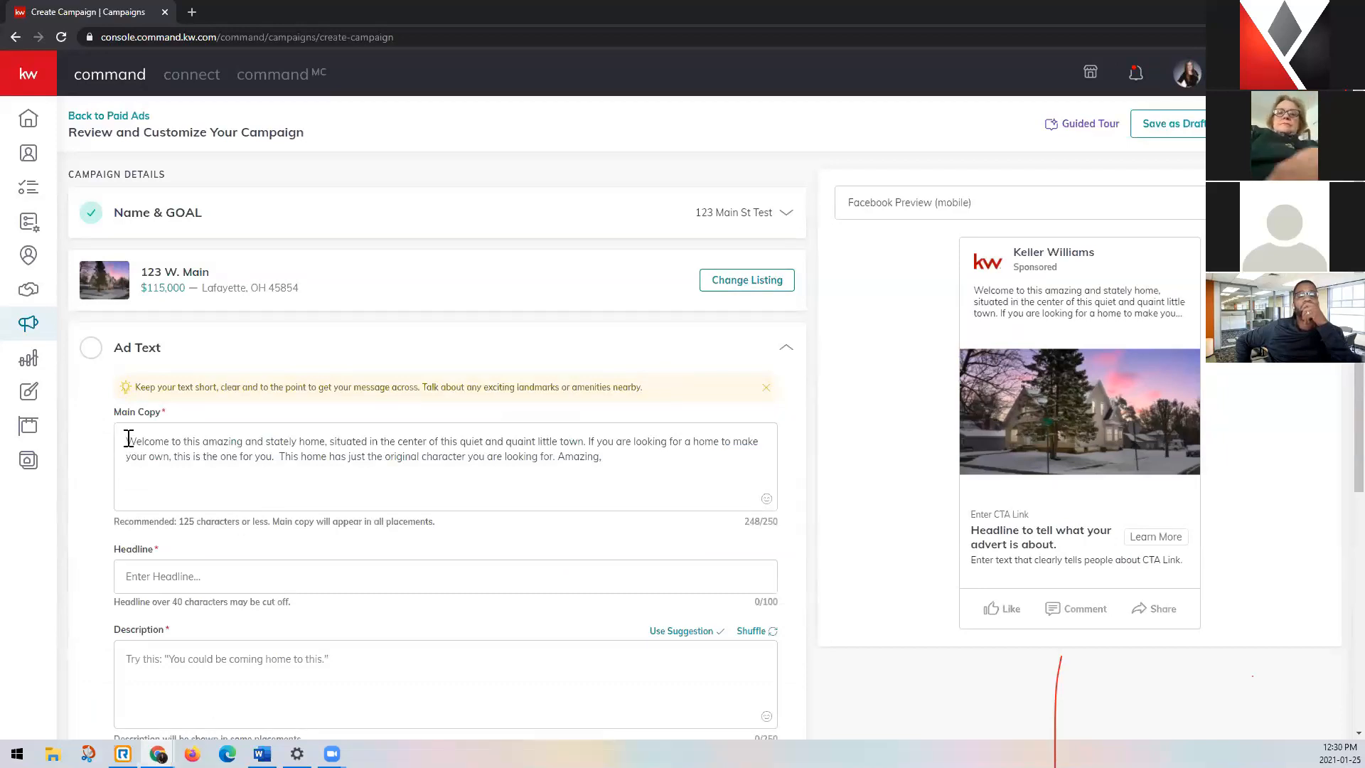
drag(129, 438, 656, 466)
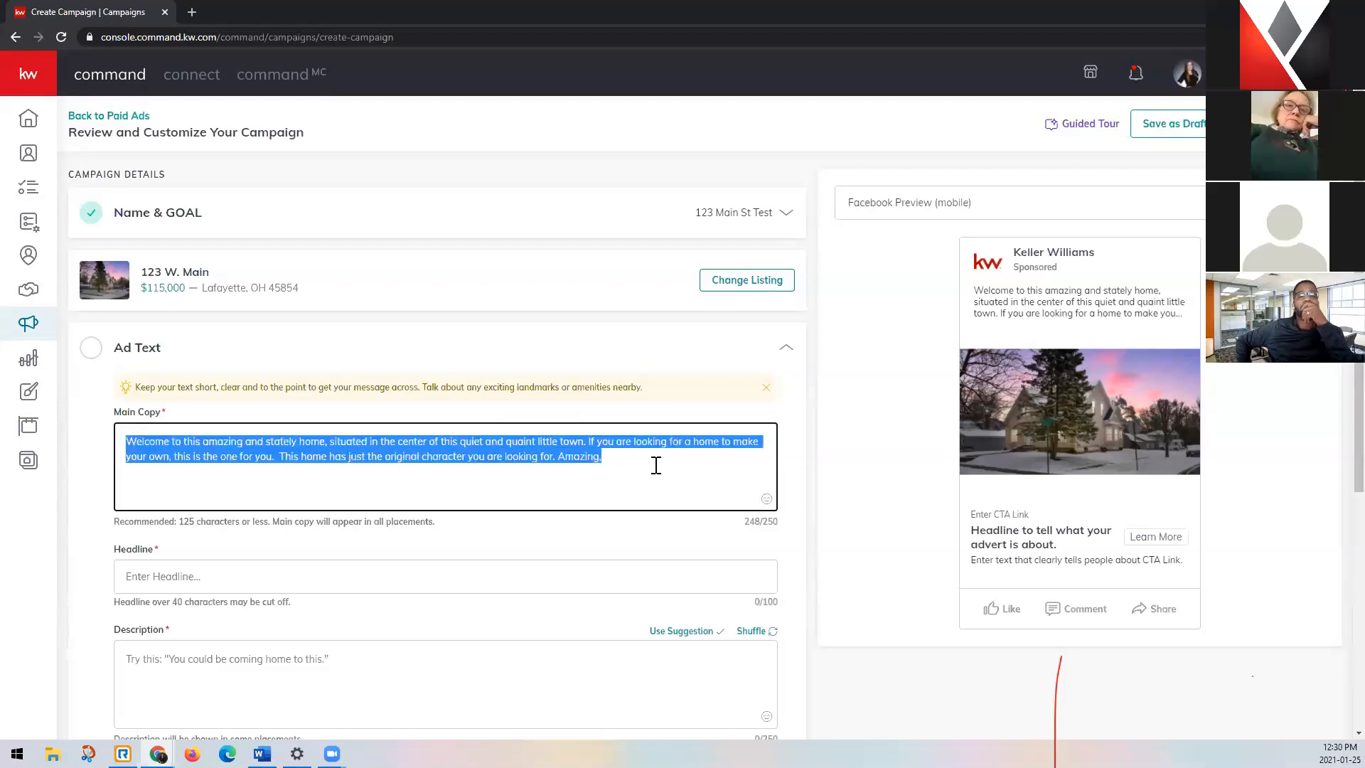
click(656, 464)
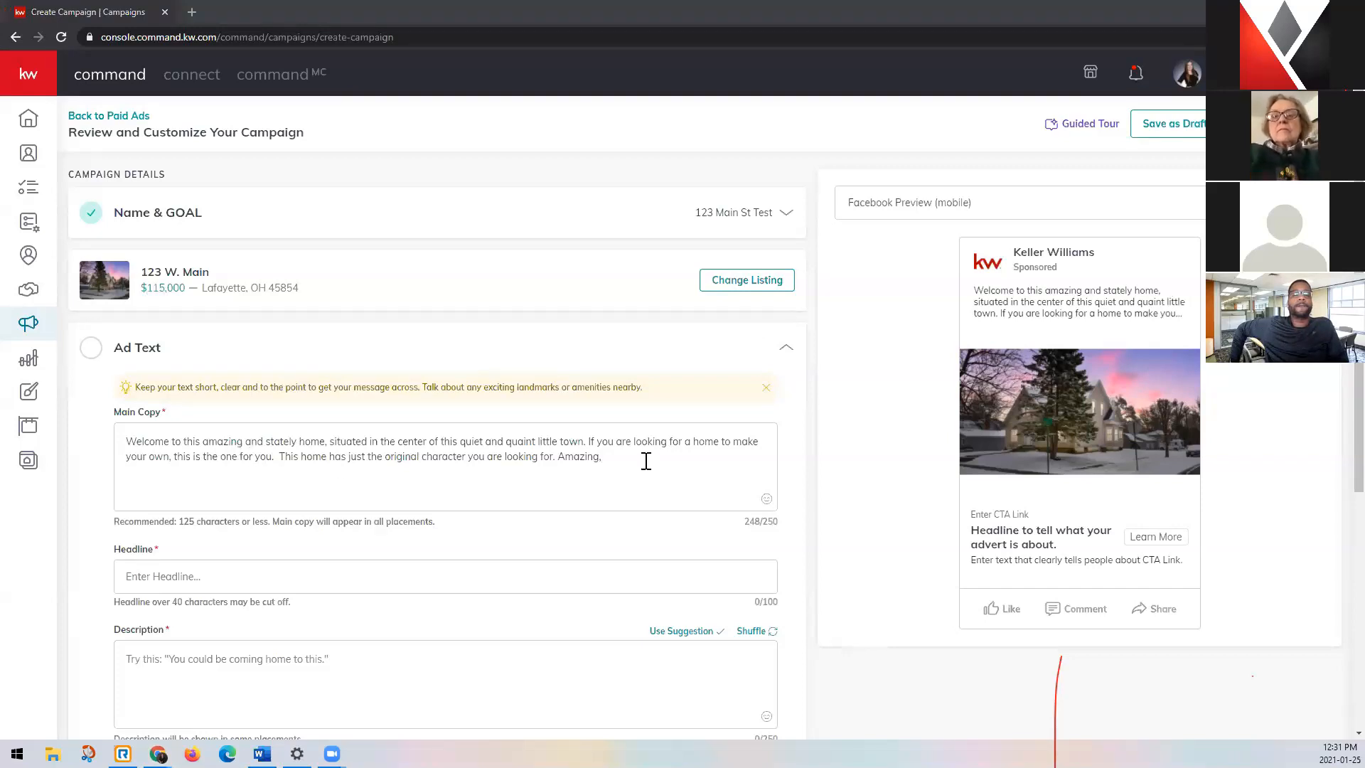
drag(642, 459, 280, 456)
key(BackSpace)
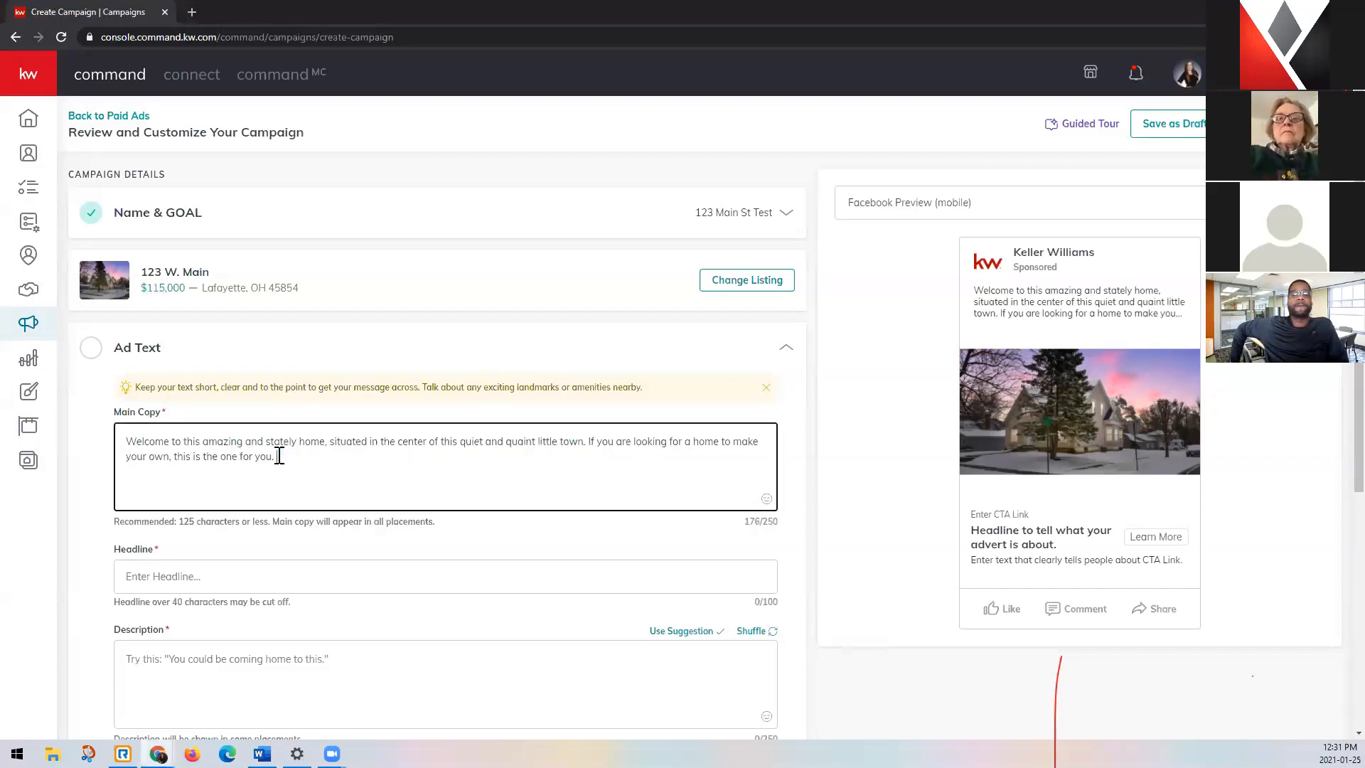
key(BackSpace)
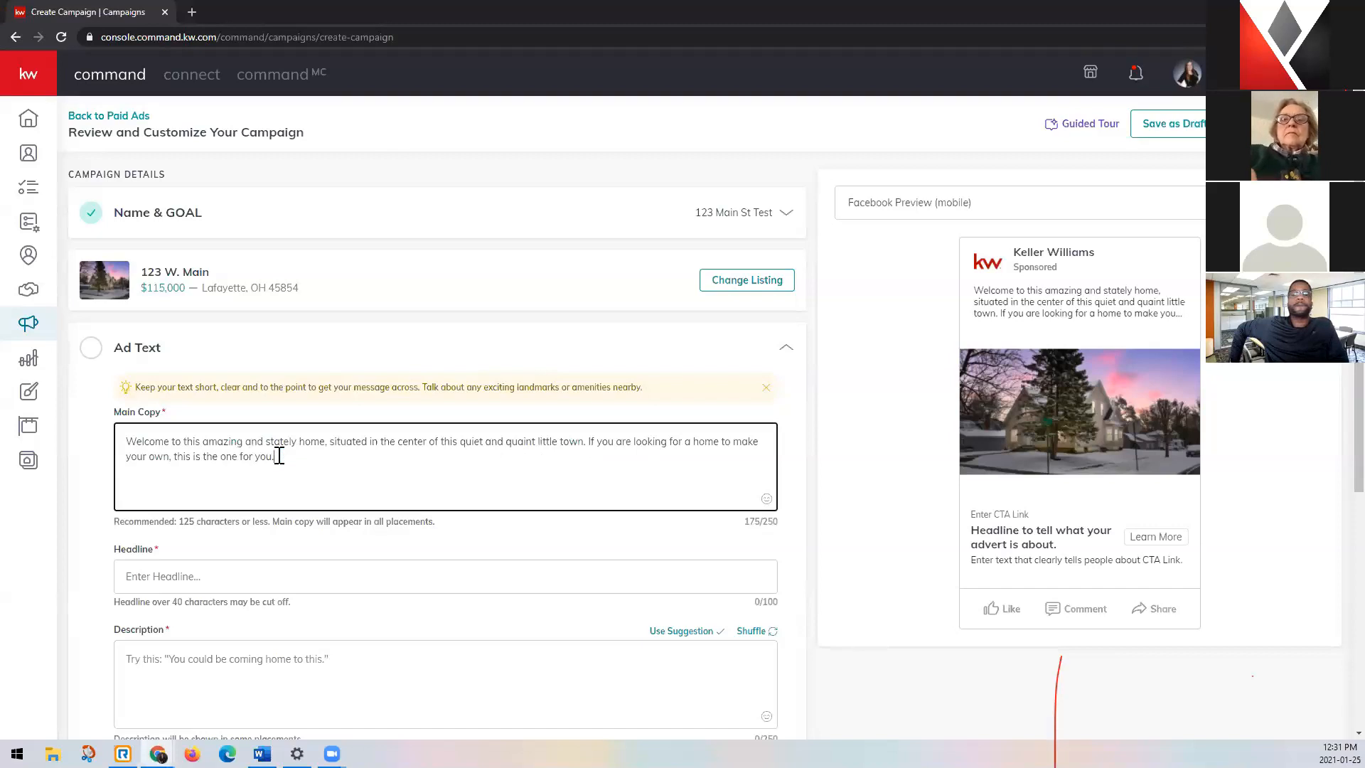
shift+click(589, 442)
key(BackSpace)
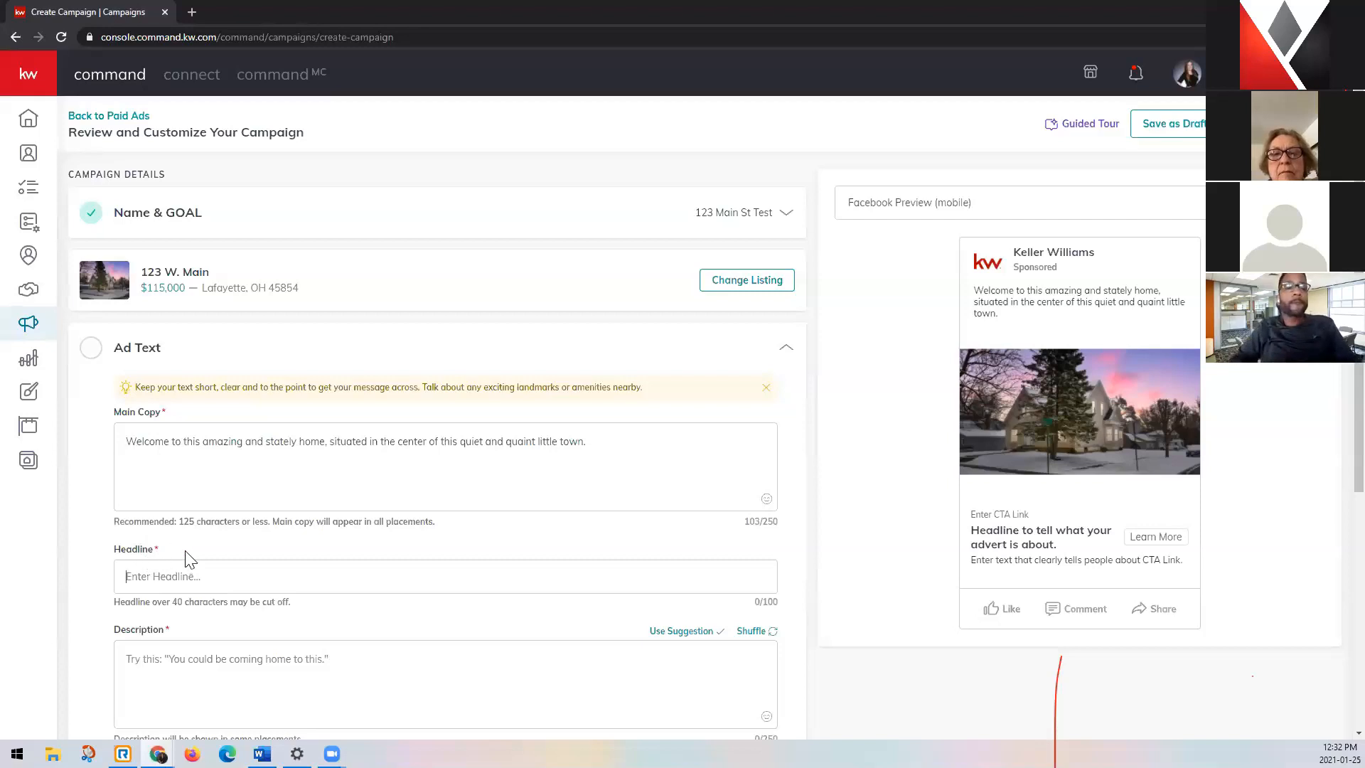
Enter "Amazing & Stately Home!" as the ad headline.
scroll(188, 560, down, 1)
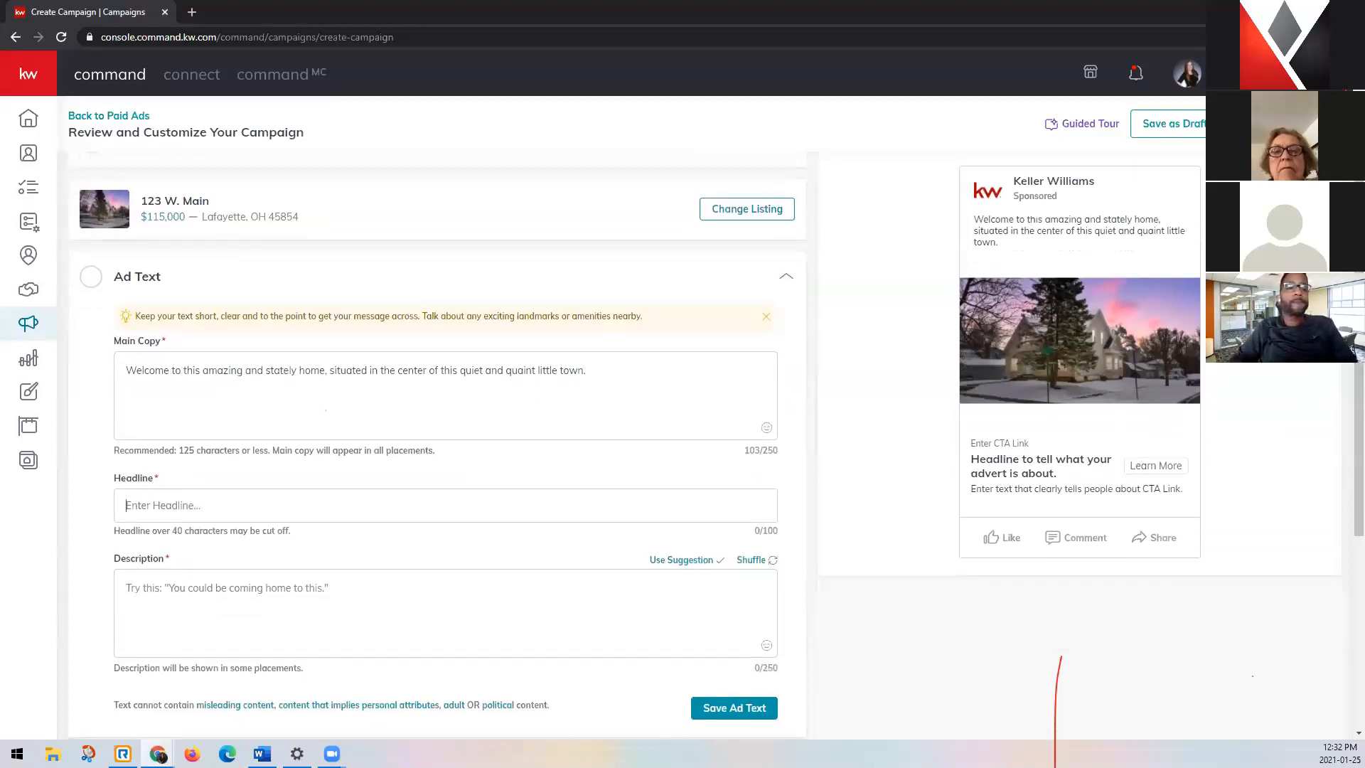
click(390, 506)
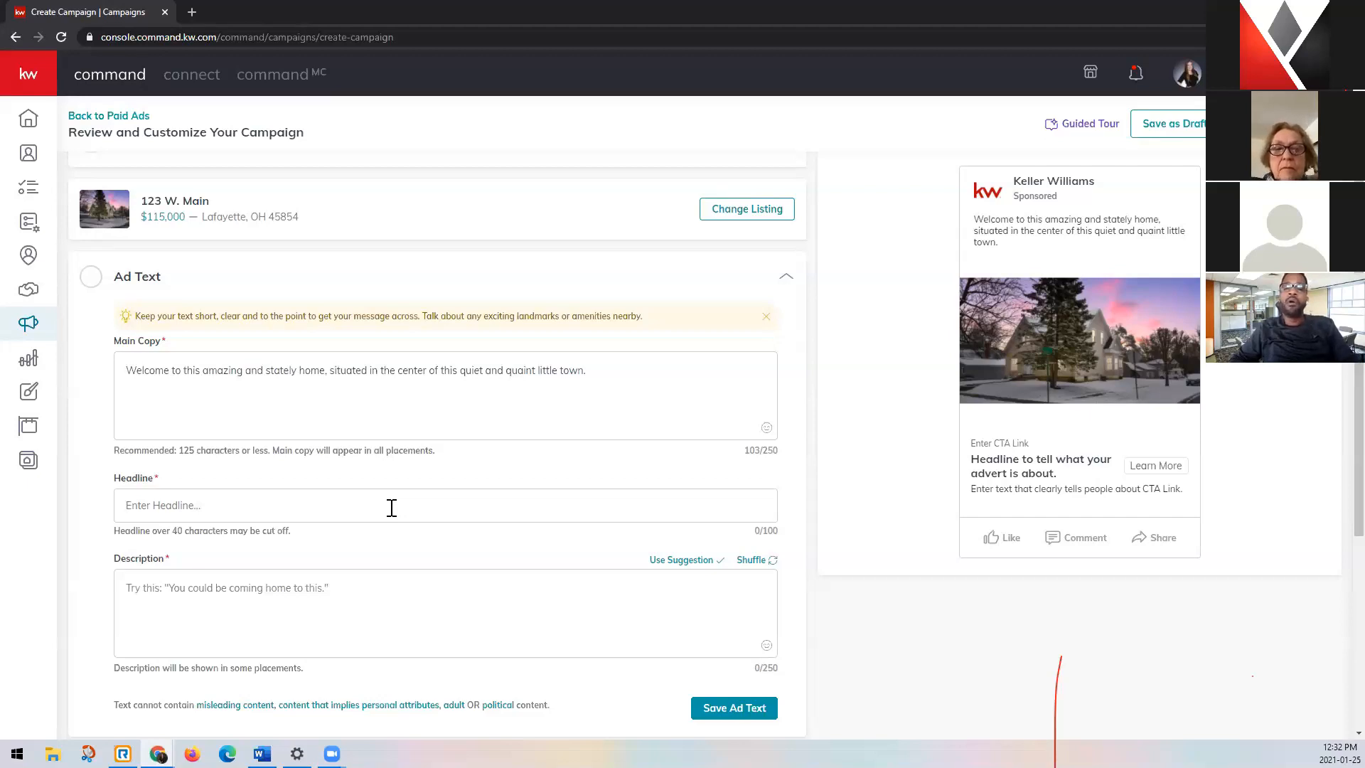
text(Amazing & Stately Home!)
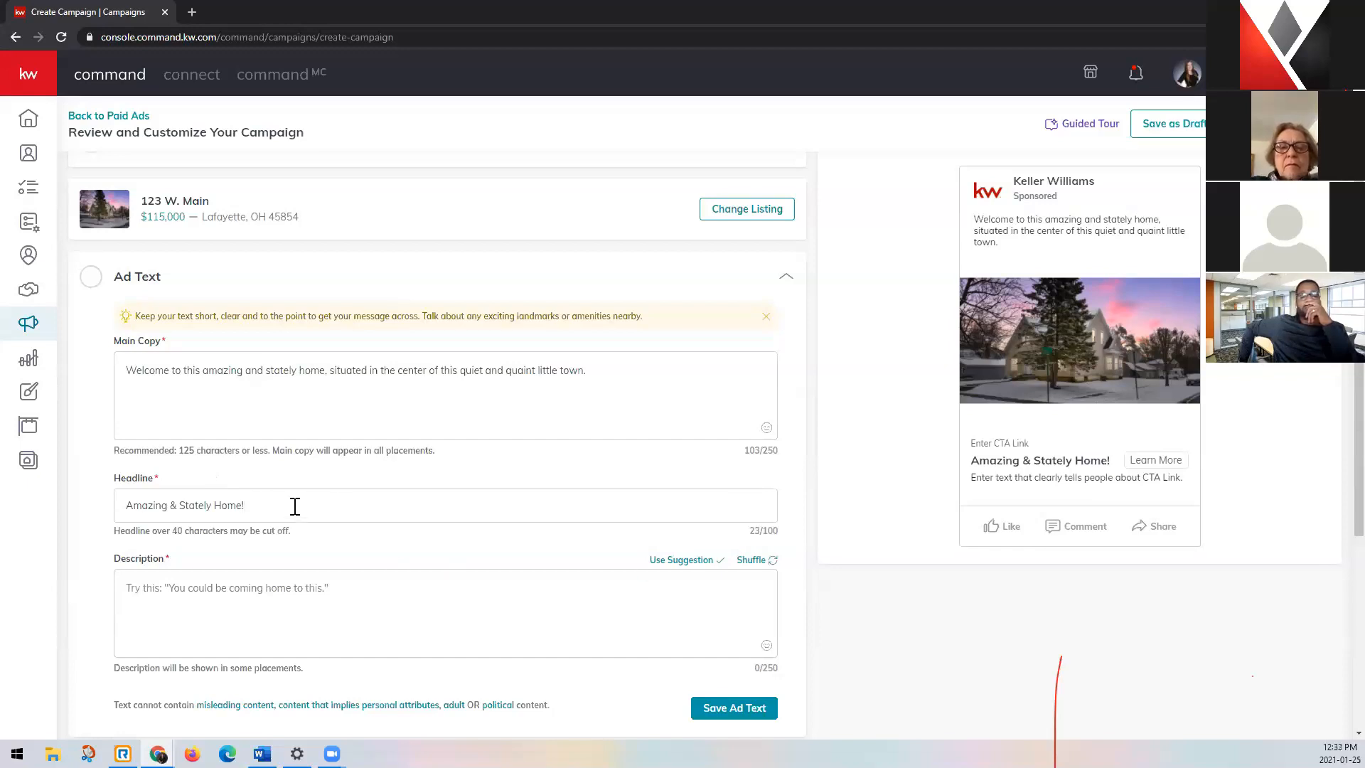
Test a headline longer than 40 characters by appending filler letters, and restore it to "Amazing & Stately Home!".
text(vvvvvvvvvvvvvvvv)
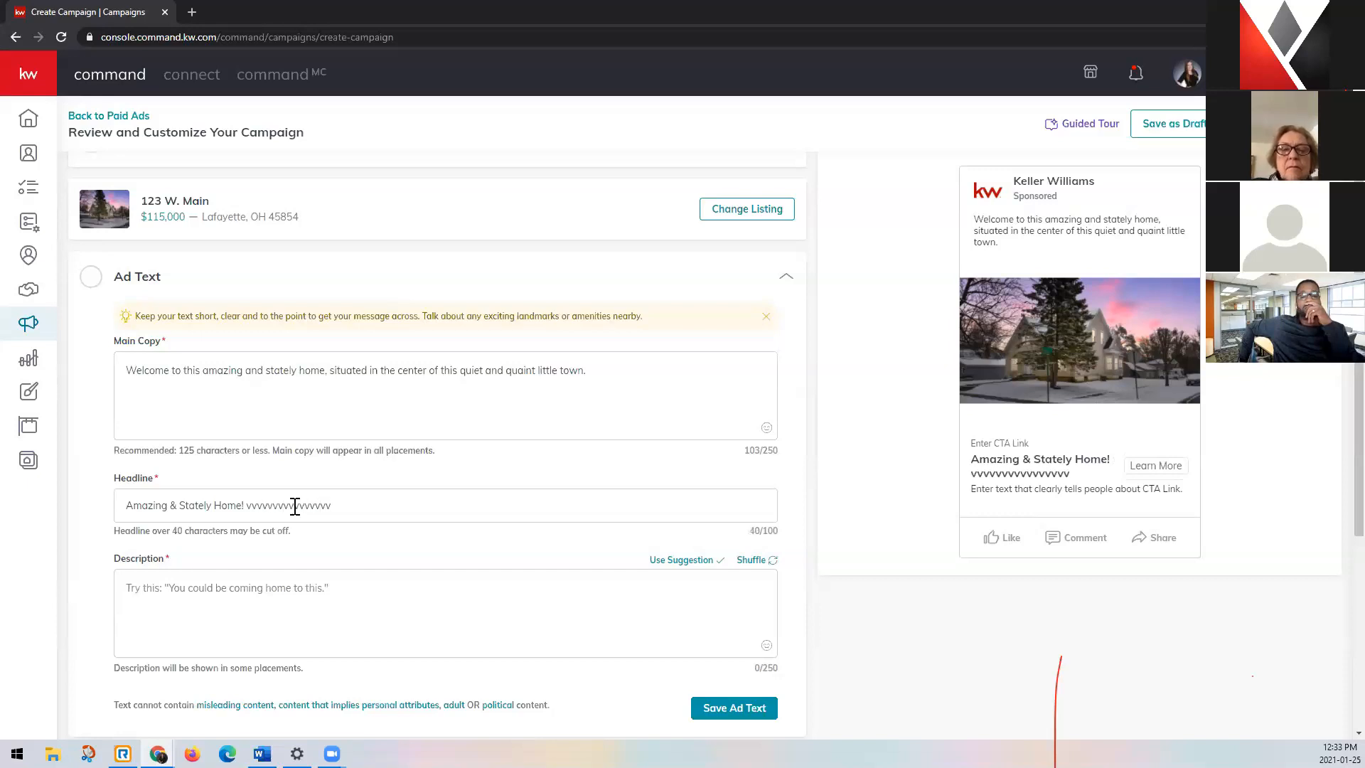
text(vvvmjkjjjjj)
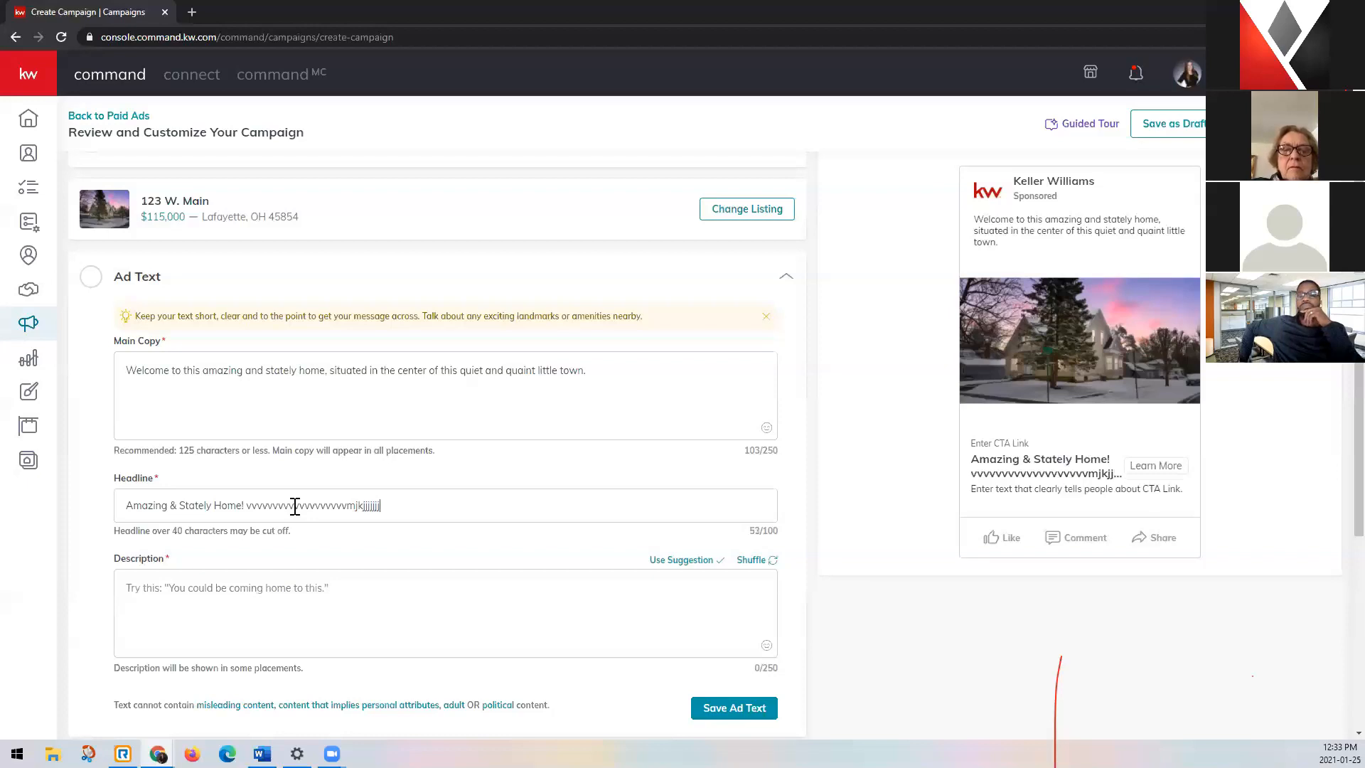
text(jj)
key(BackSpace)
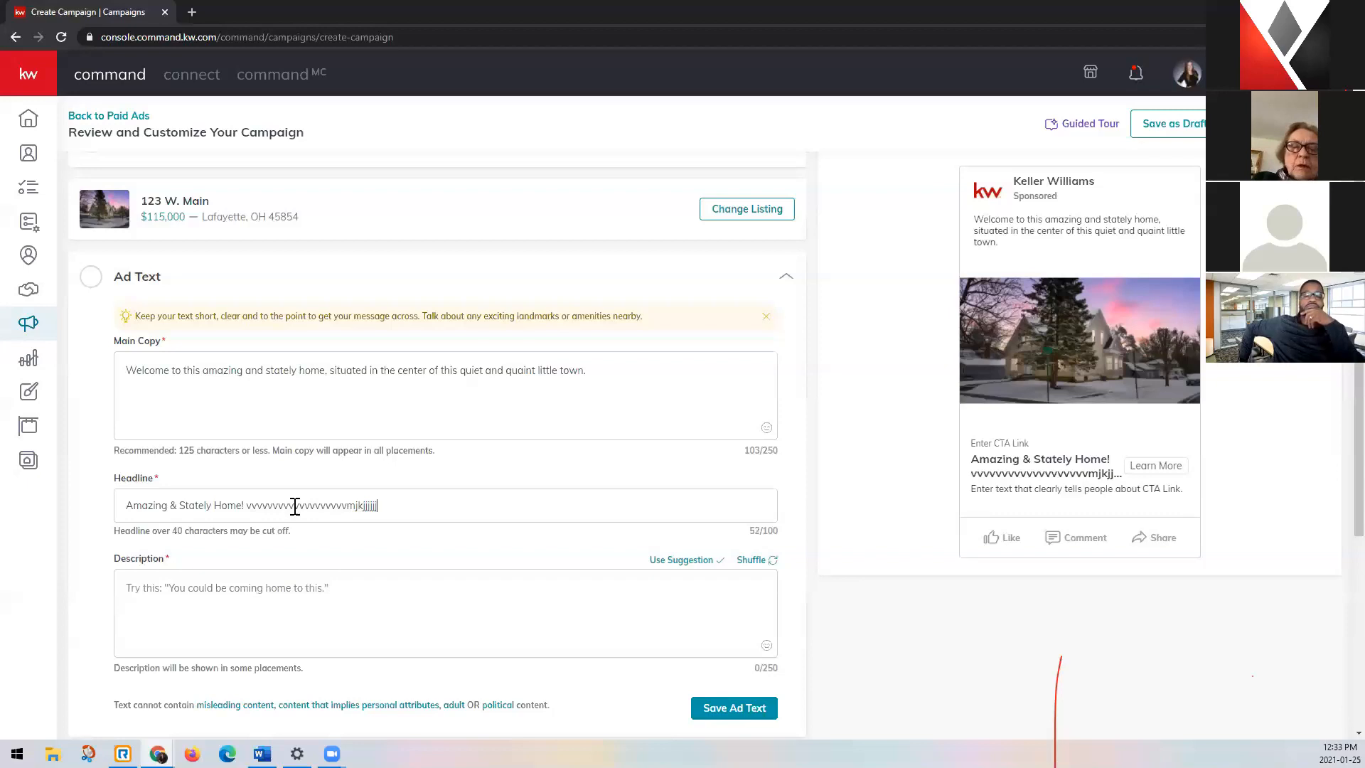
key(BackSpace)
key(BackSpace)
key(BackSpace)
key(BackSpace)
key(BackSpace)
key(BackSpace)
key(BackSpace)
key(BackSpace)
key(BackSpace)
key(BackSpace)
key(BackSpace)
key(BackSpace)
key(BackSpace)
key(BackSpace)
key(BackSpace)
key(BackSpace)
key(BackSpace)
key(BackSpace)
key(BackSpace)
key(BackSpace)
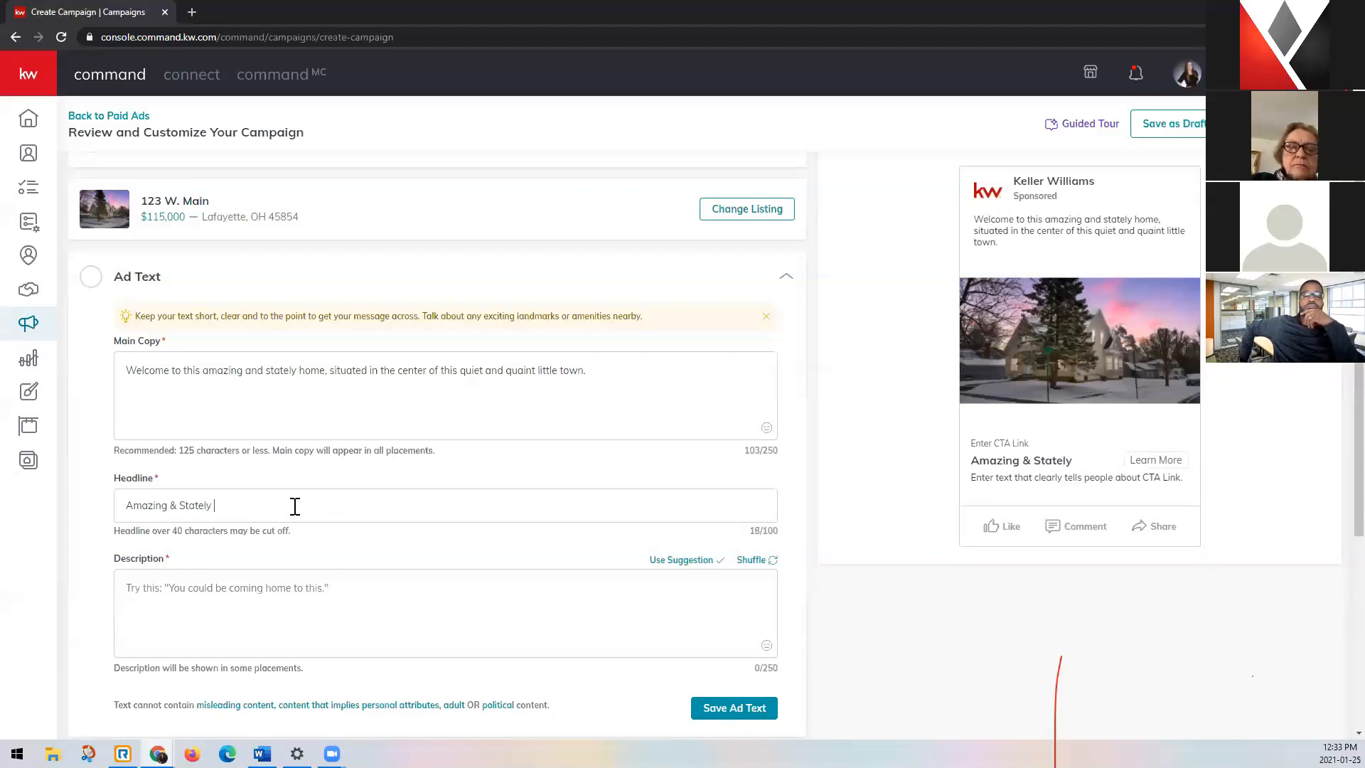
text(ly Home!)
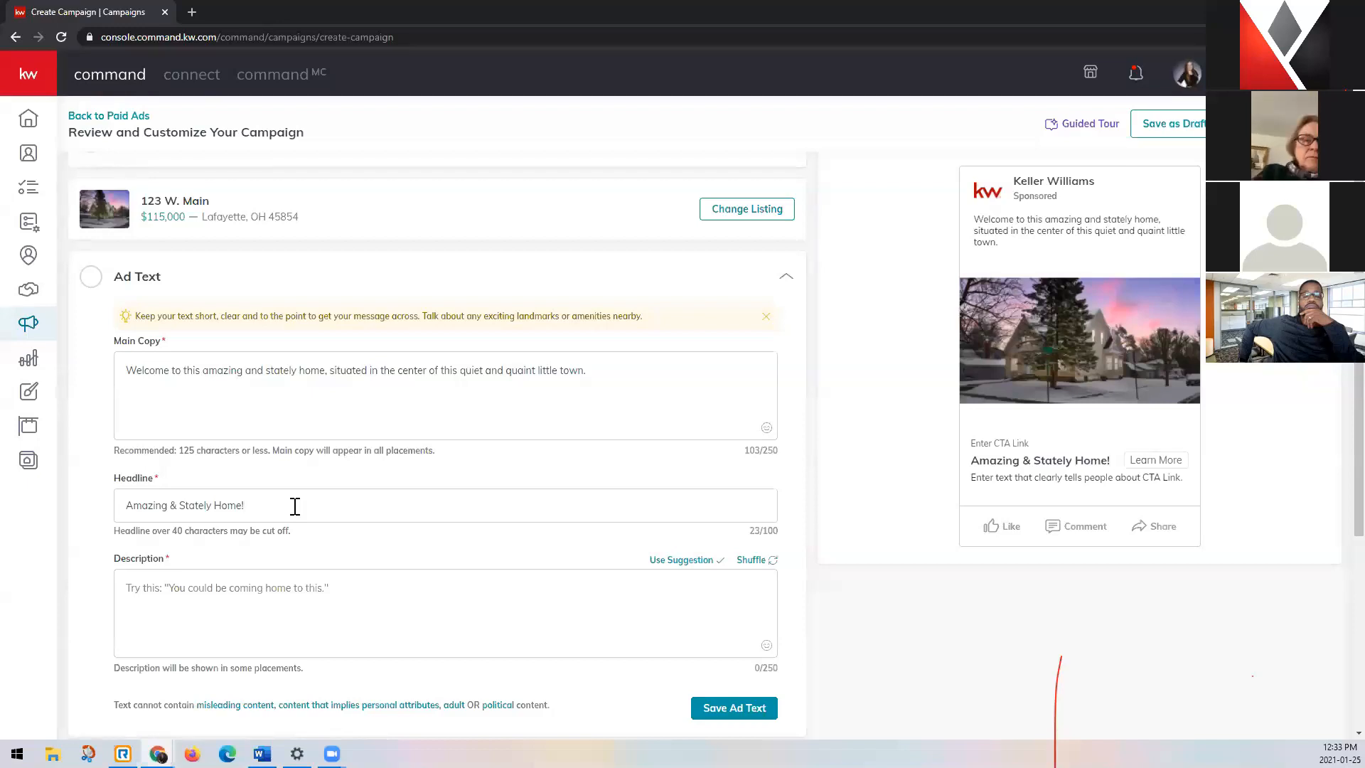
Fill the ad description with the suggested text "You could be coming home to this.".
scroll(292, 568, down, 3)
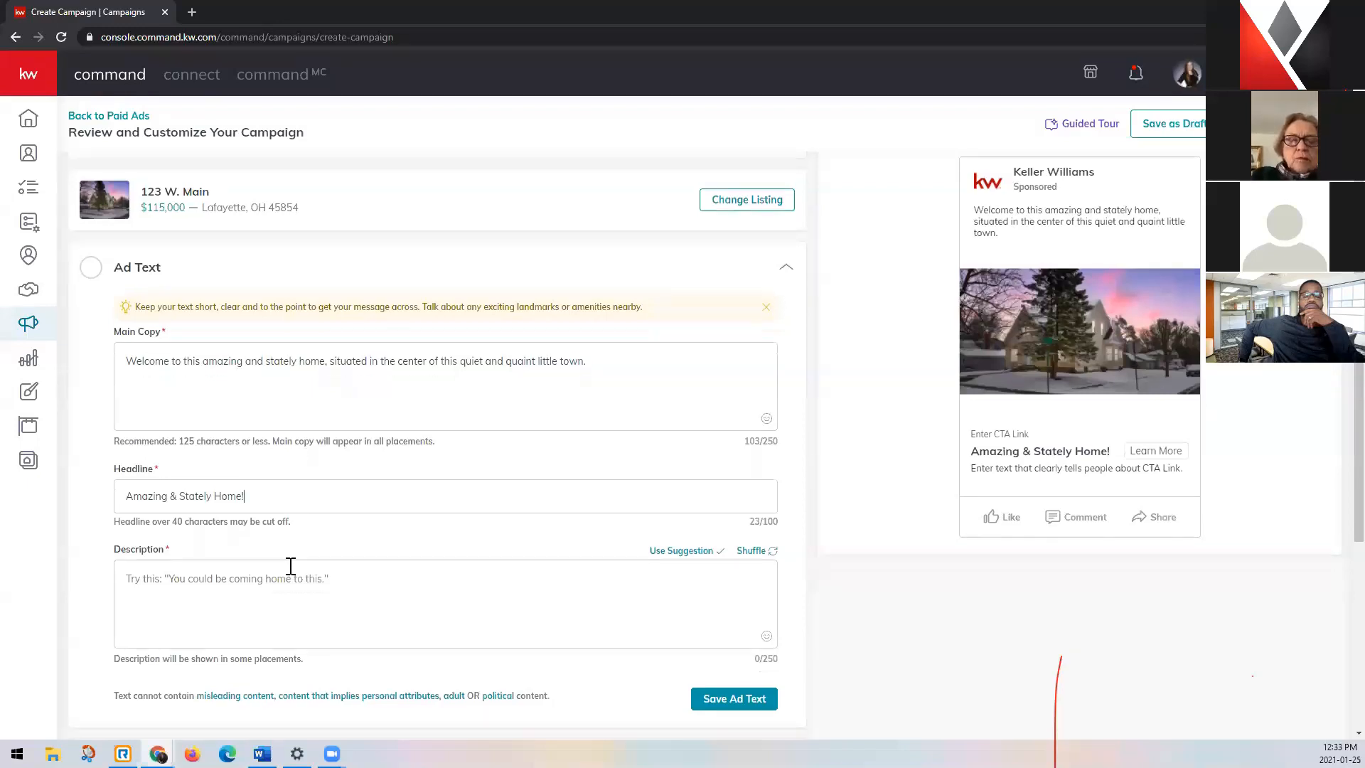
click(324, 391)
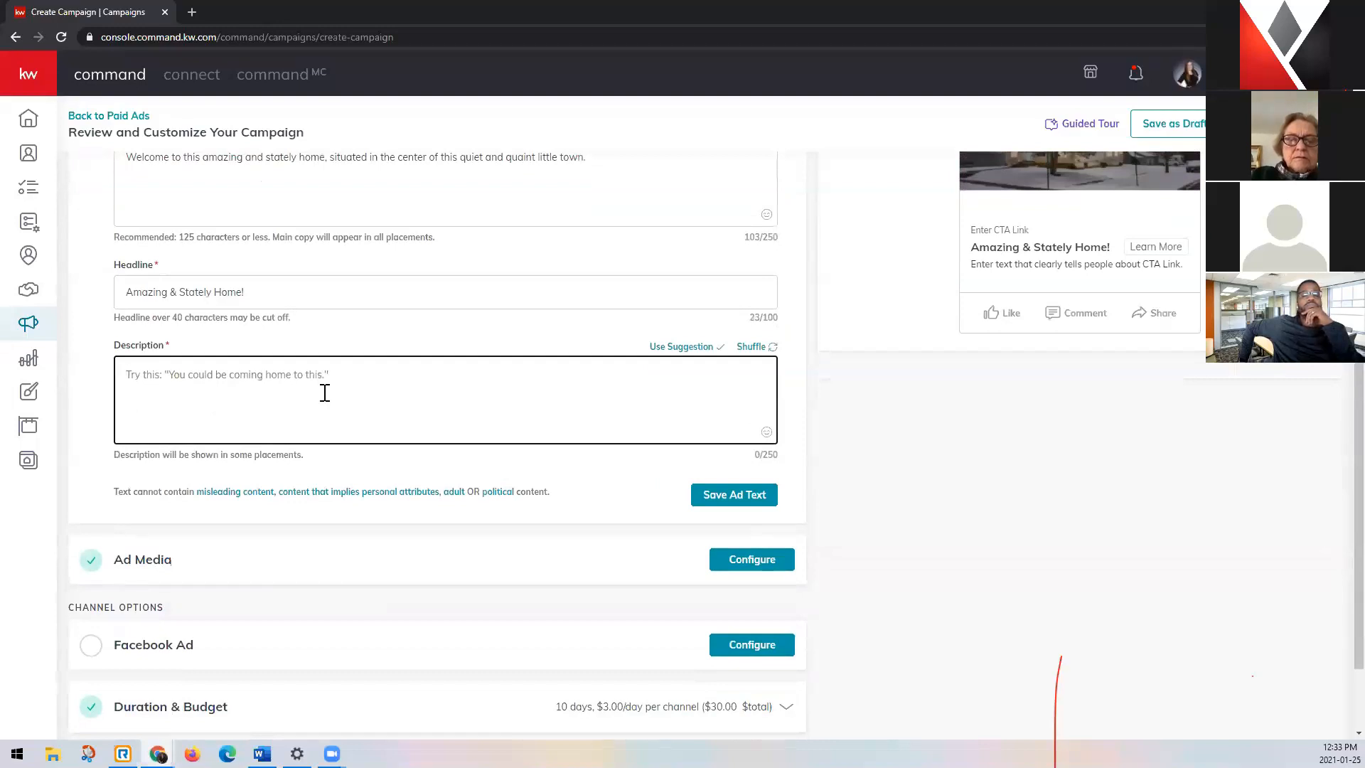
click(678, 349)
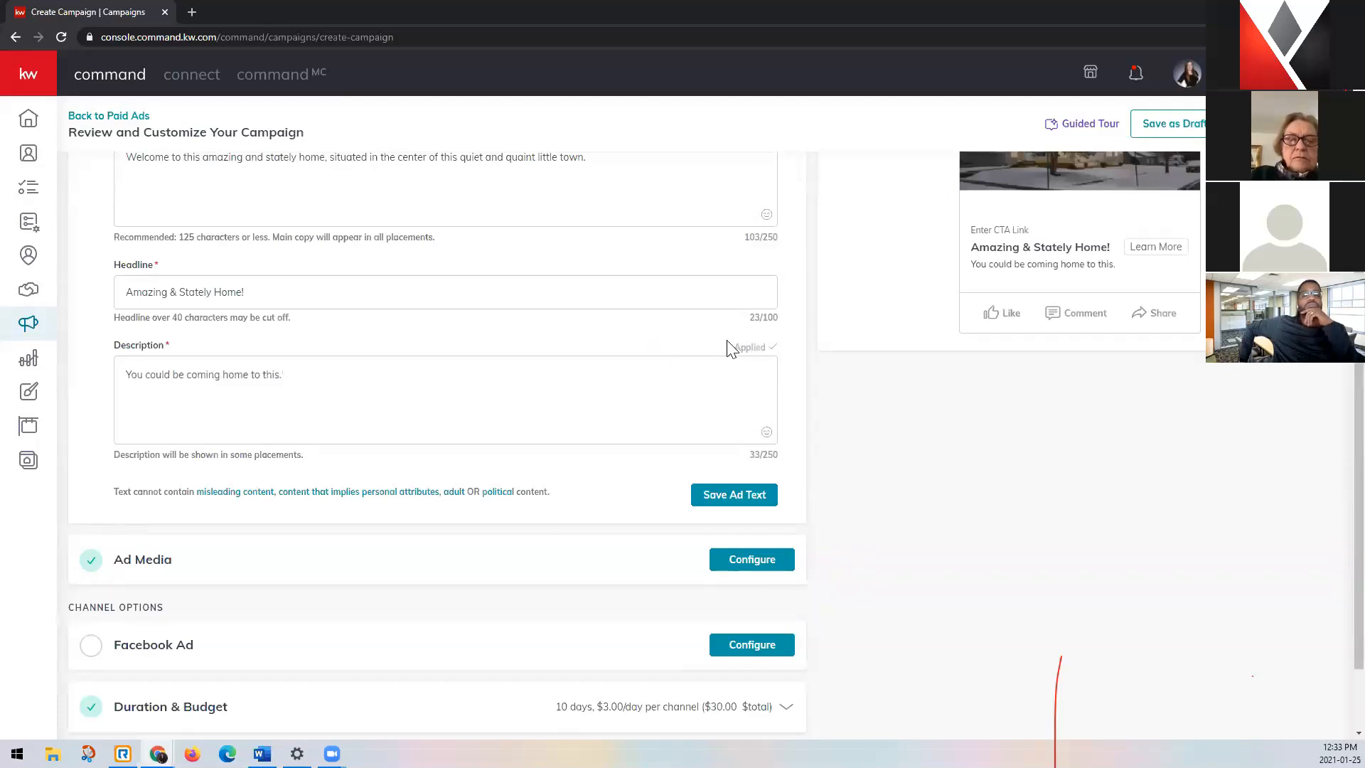
click(374, 375)
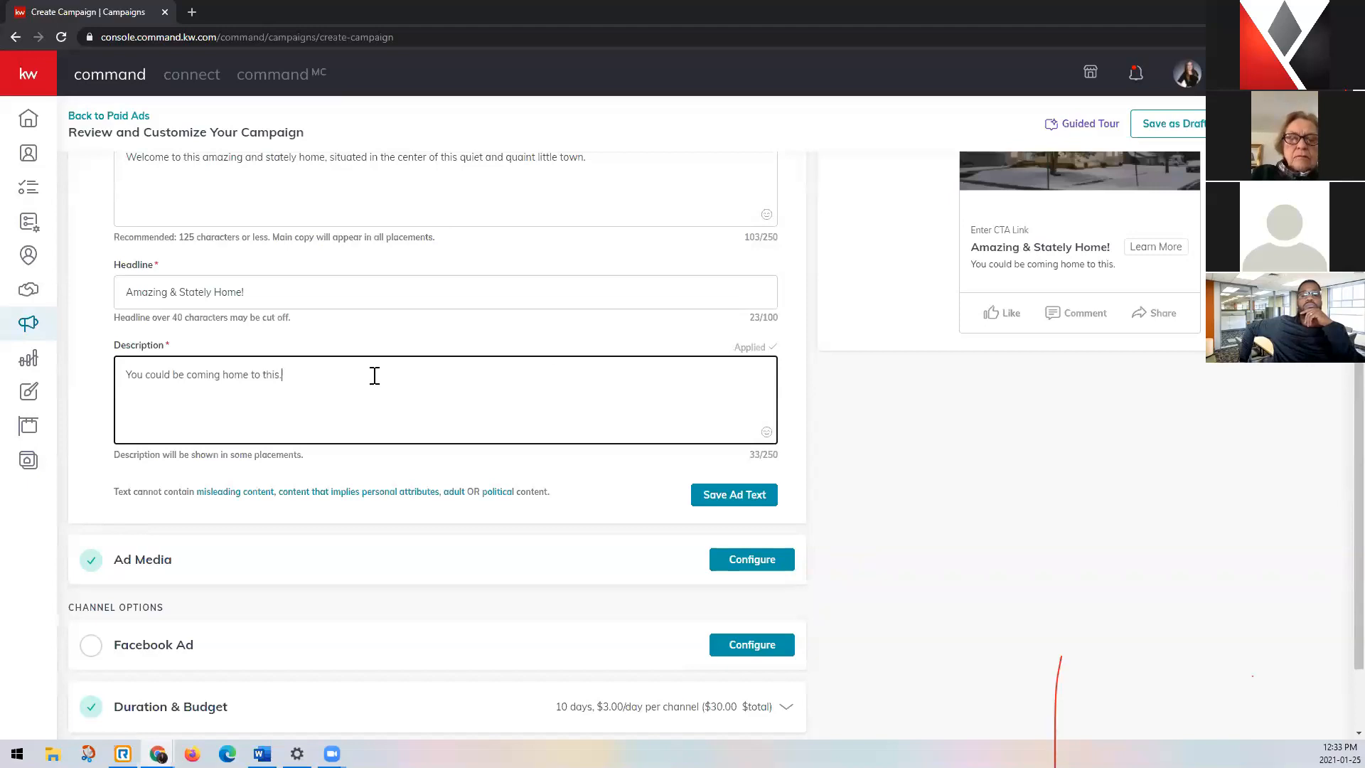
click(743, 349)
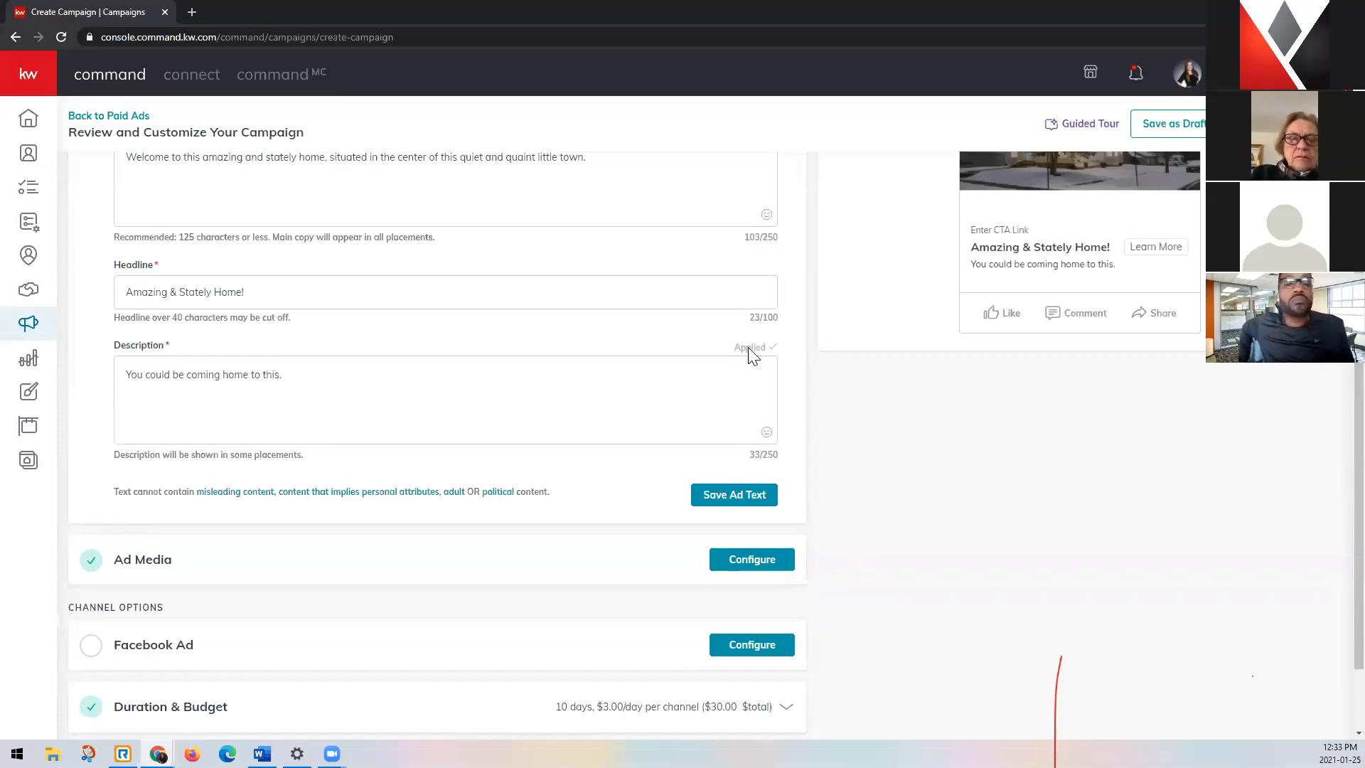
click(138, 421)
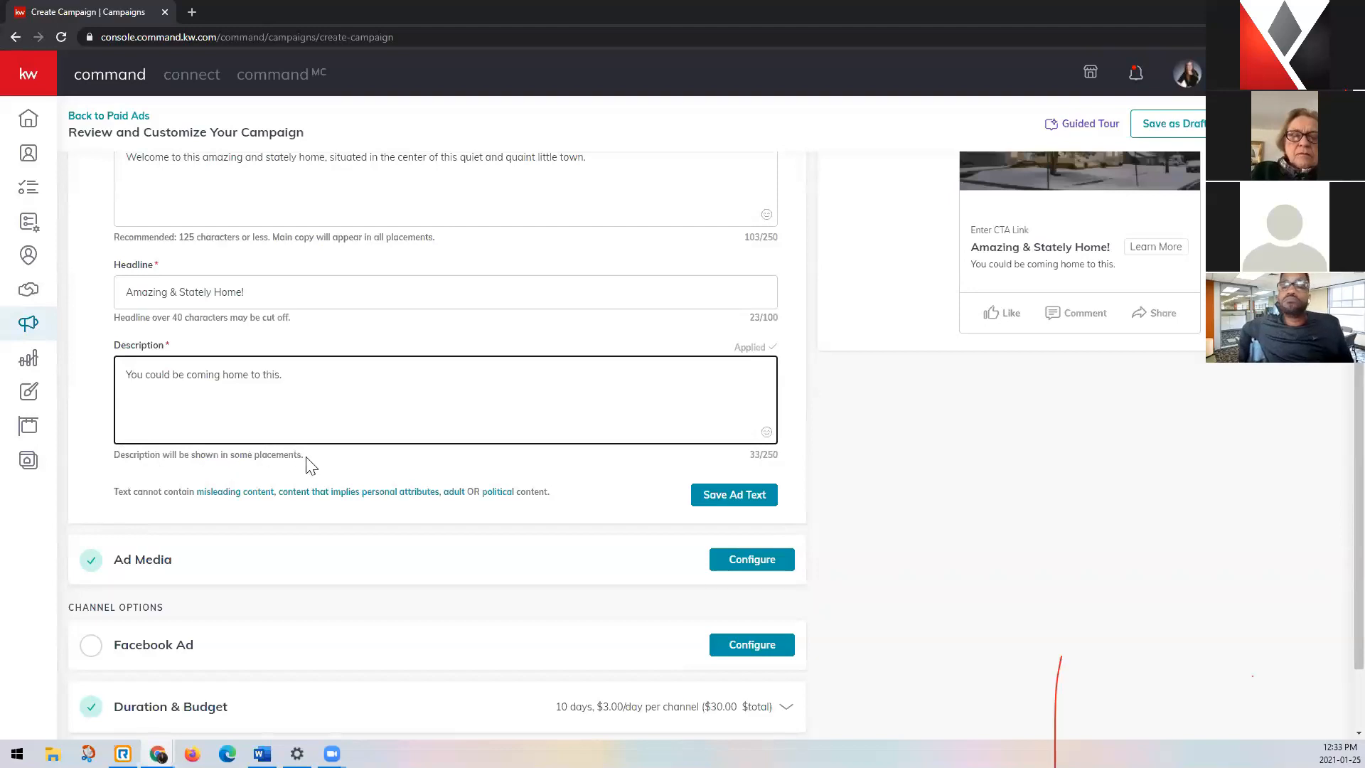
Check how the ad text looks in the Facebook web feed preview, and return to the mobile preview.
scroll(1026, 494, up, 3)
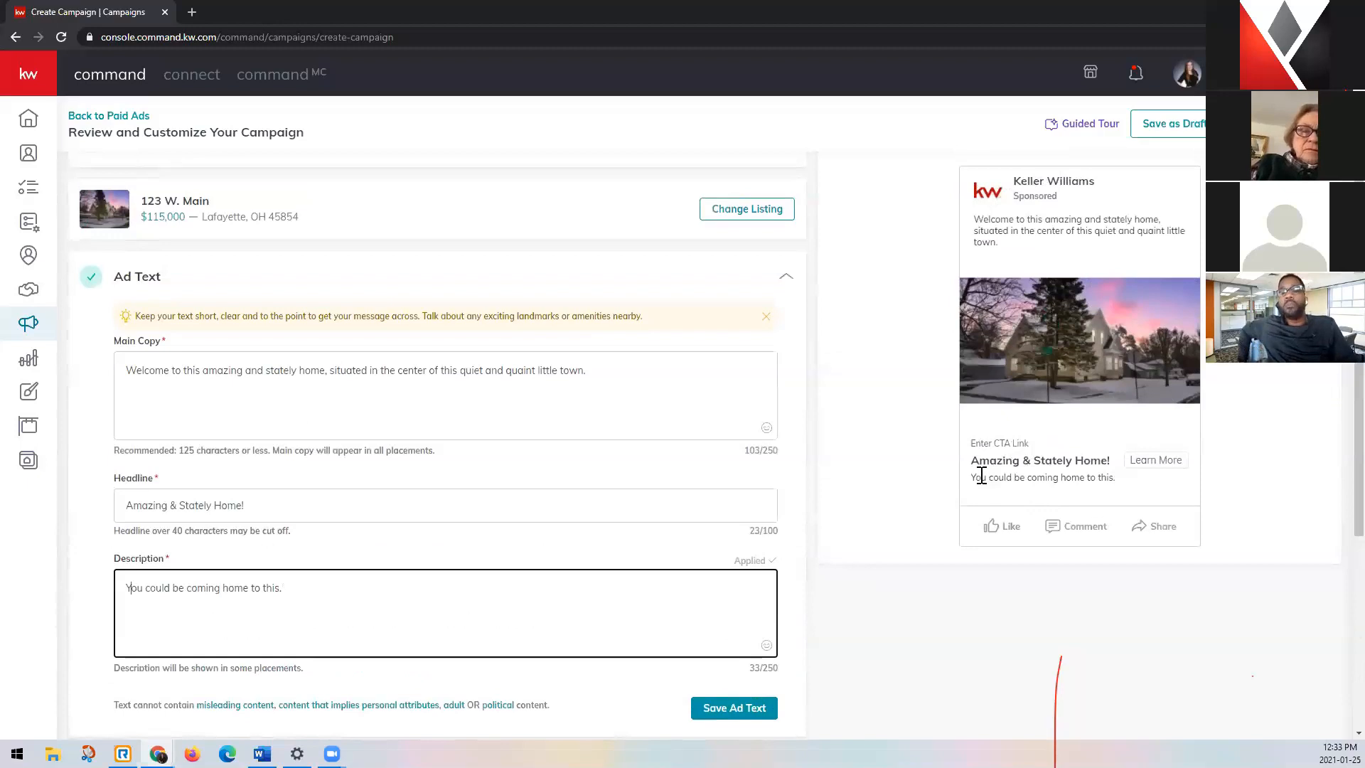
scroll(1125, 491, up, 1)
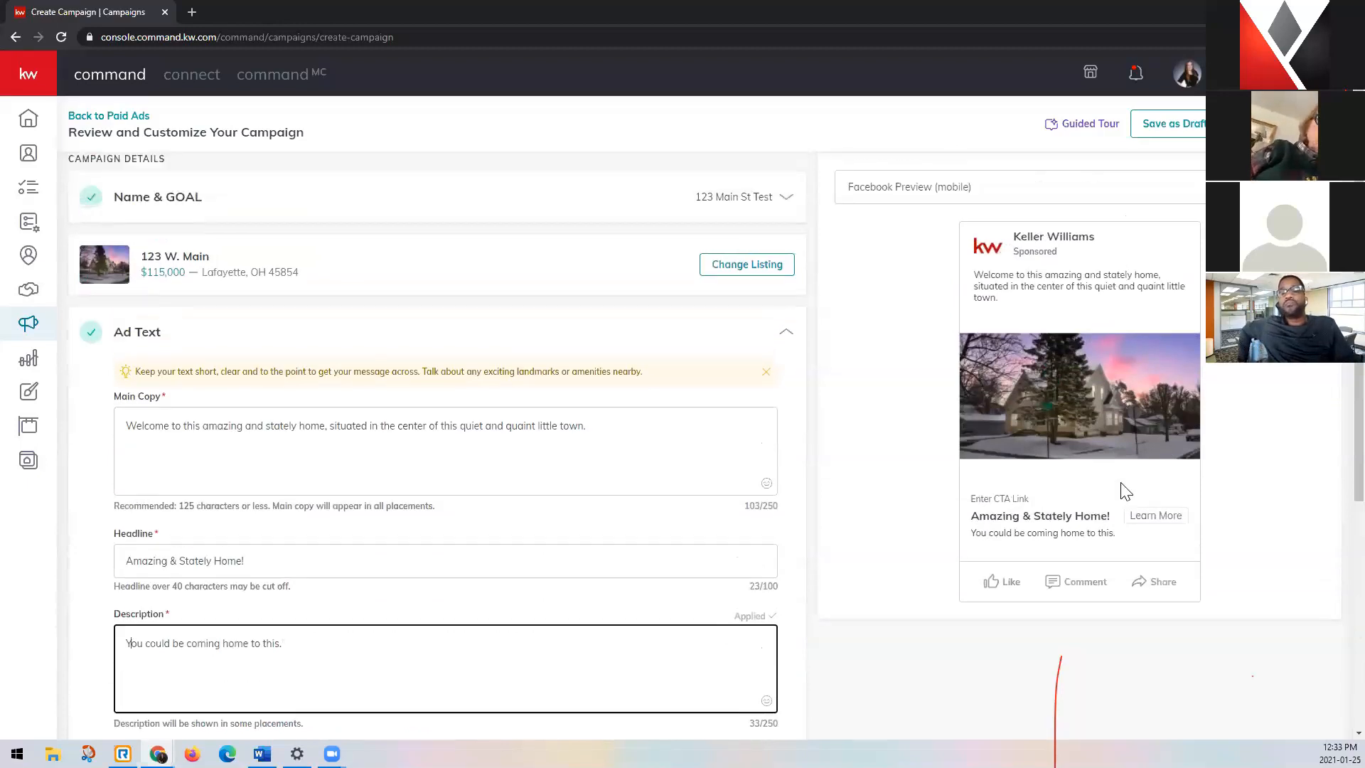
scroll(1125, 490, up, 1)
click(1151, 213)
click(1155, 240)
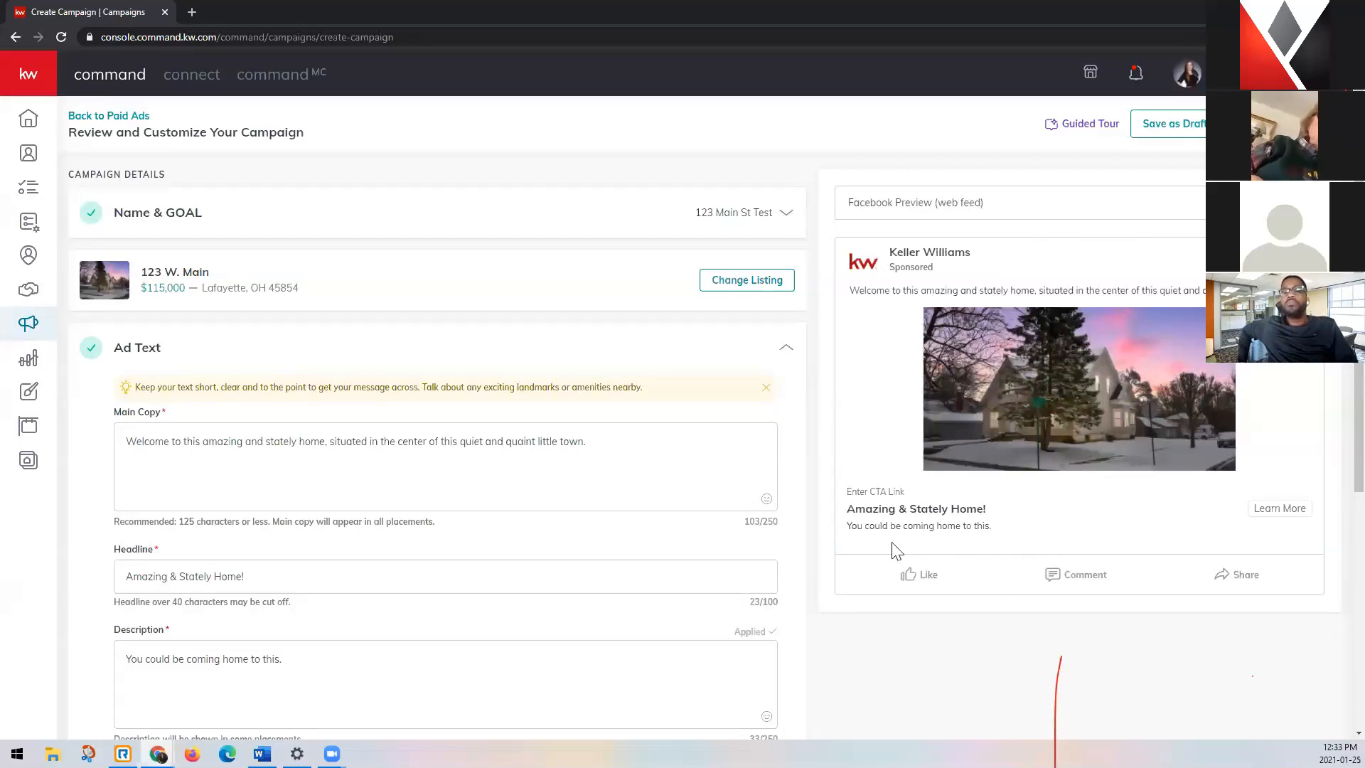
click(1063, 210)
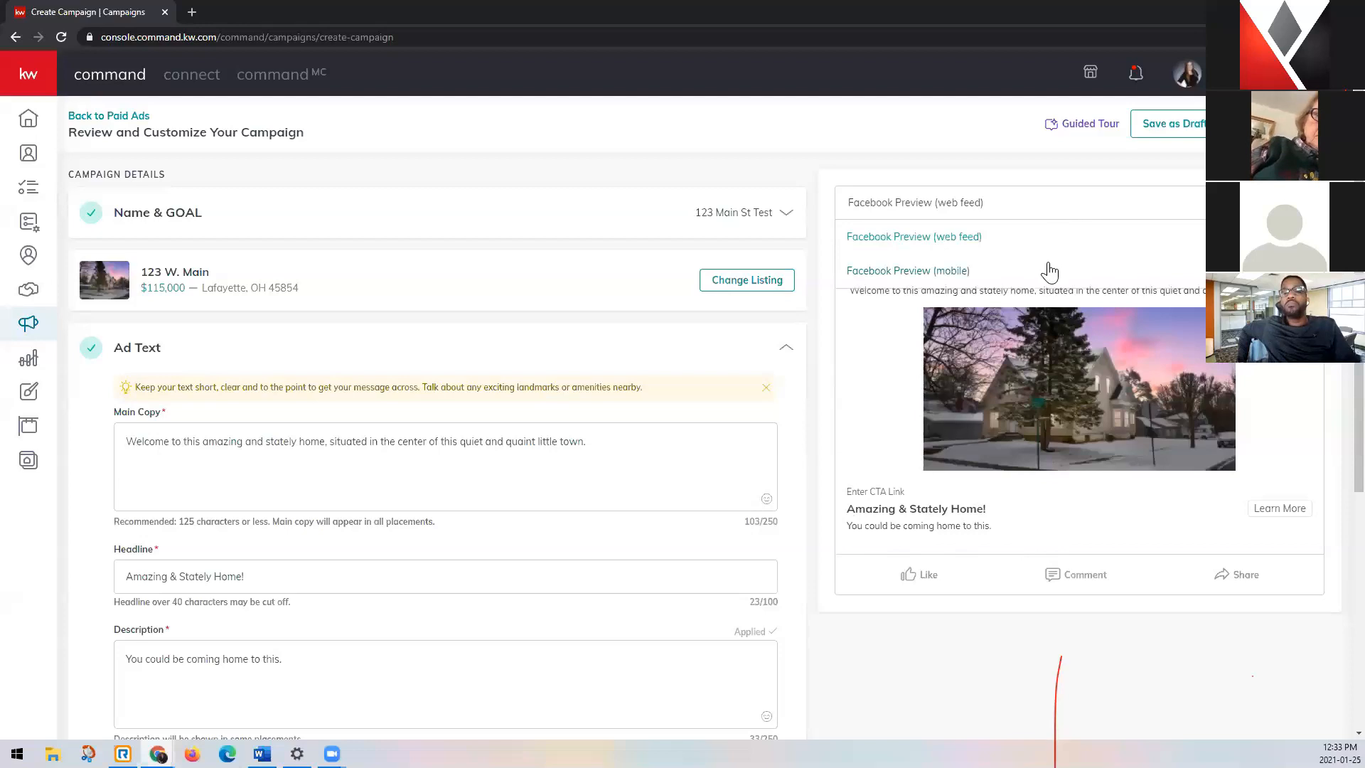
click(1049, 271)
Replace the ad description with text beginning "Schedule a private".
scroll(381, 628, down, 3)
triple_click(489, 452)
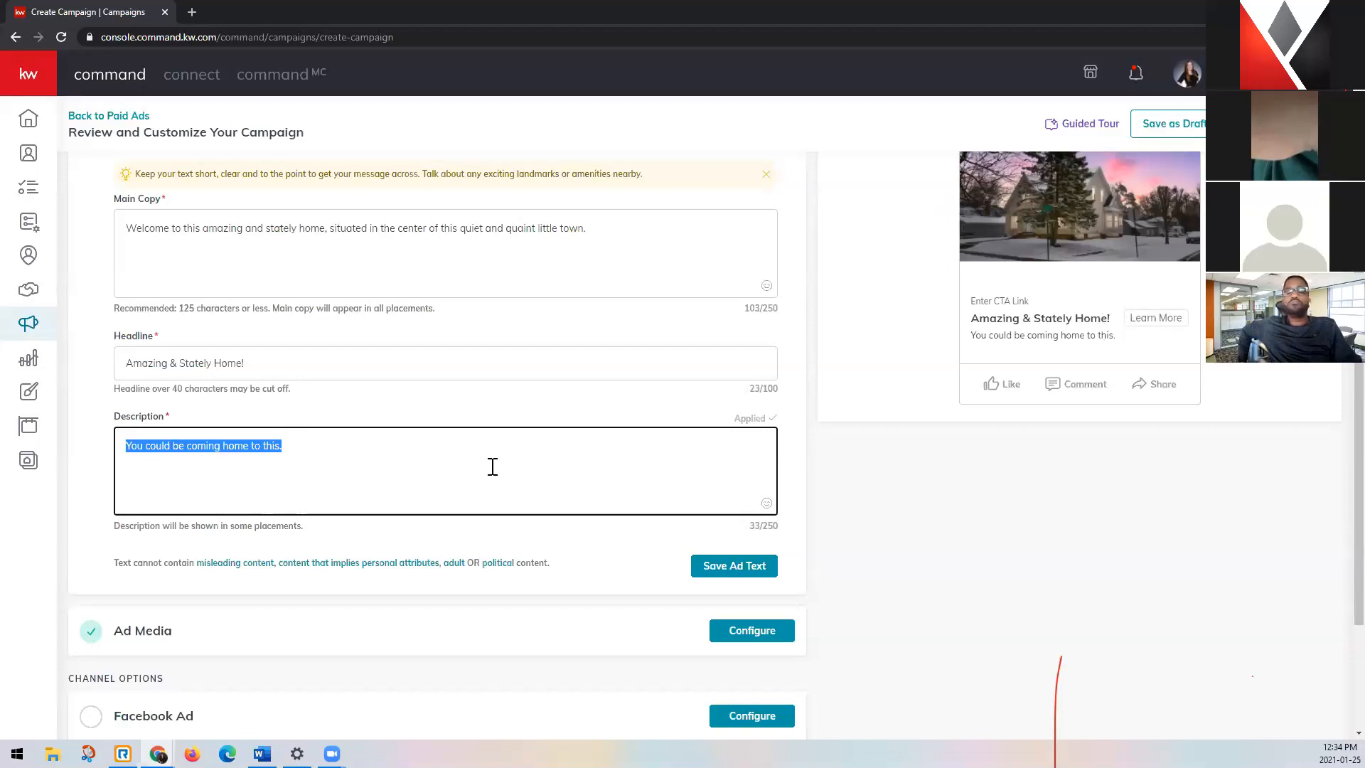
text(Schedule a private tour with me today!)
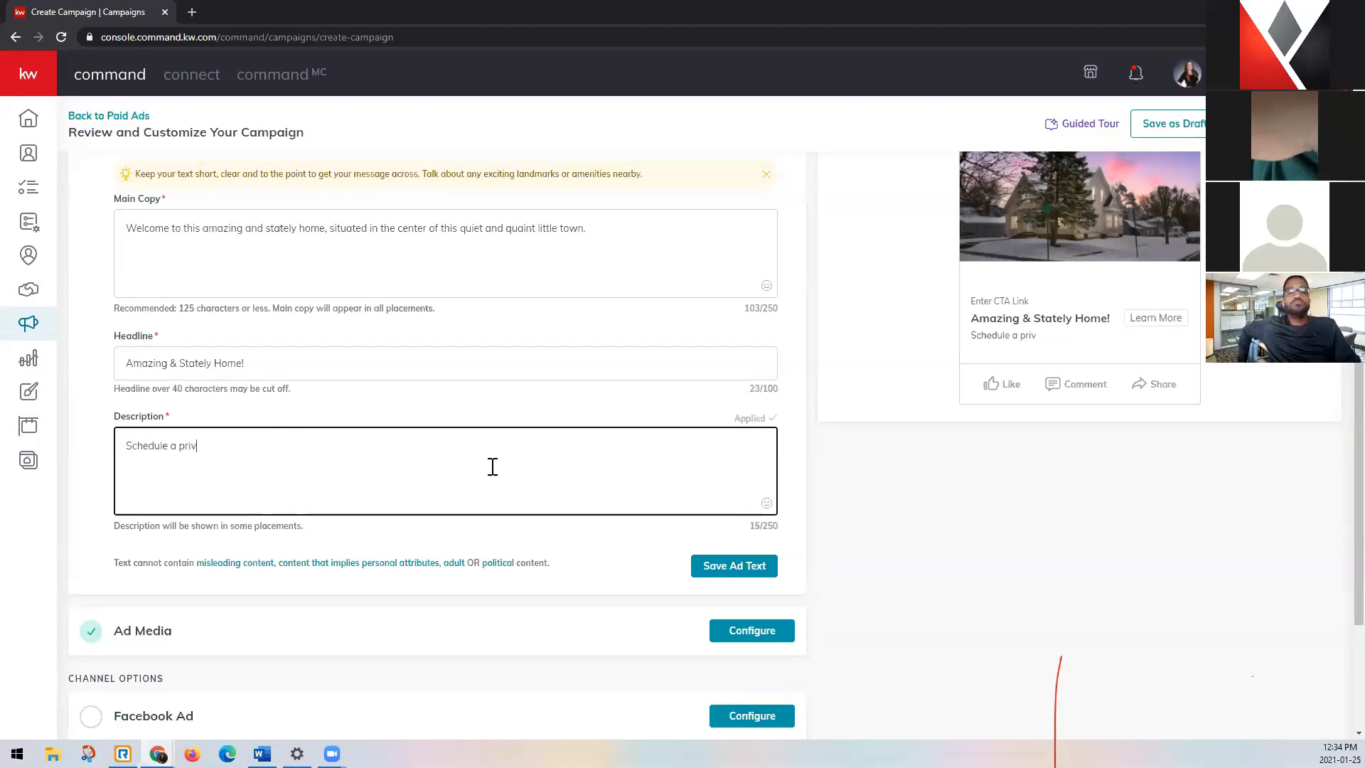
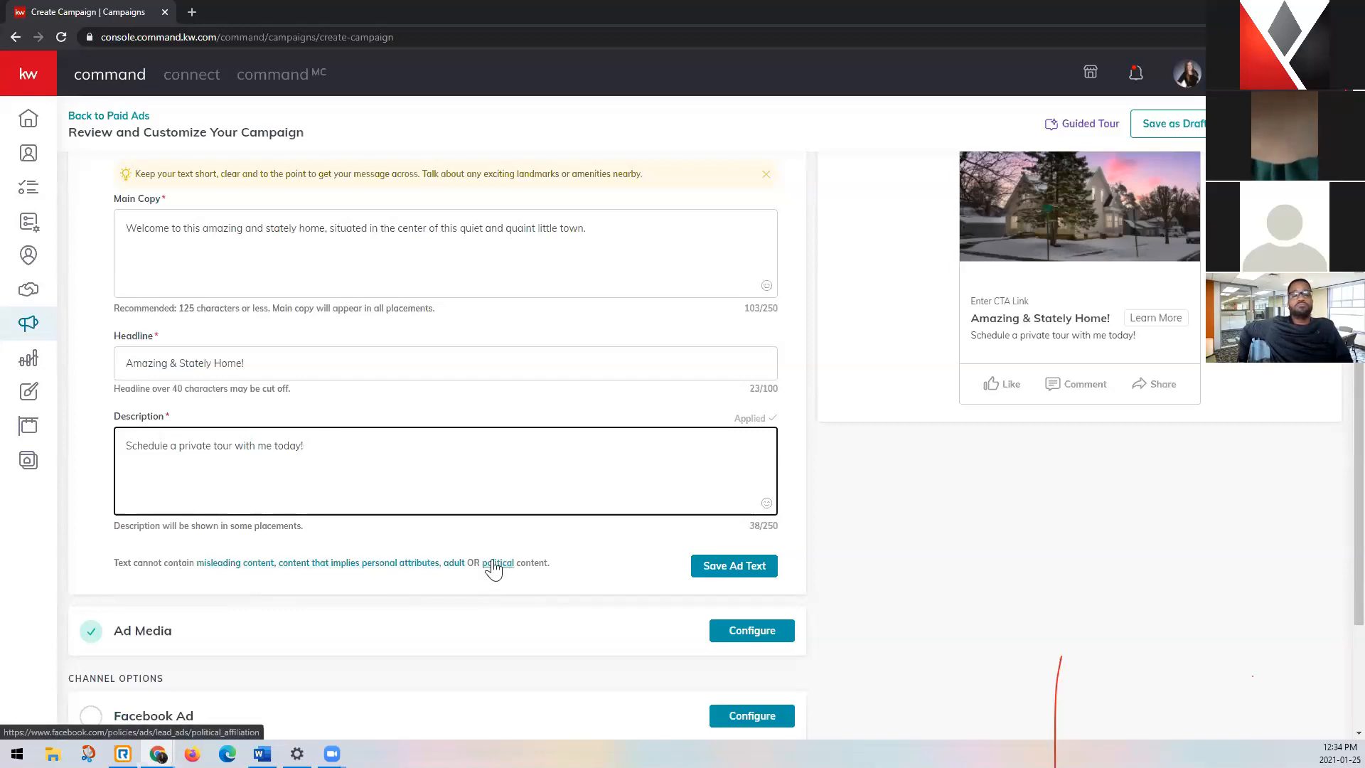
Append a house-with-garden emoji from the Travel & Places category to the ad description "Schedule a private tour with me today!".
scroll(543, 563, up, 1)
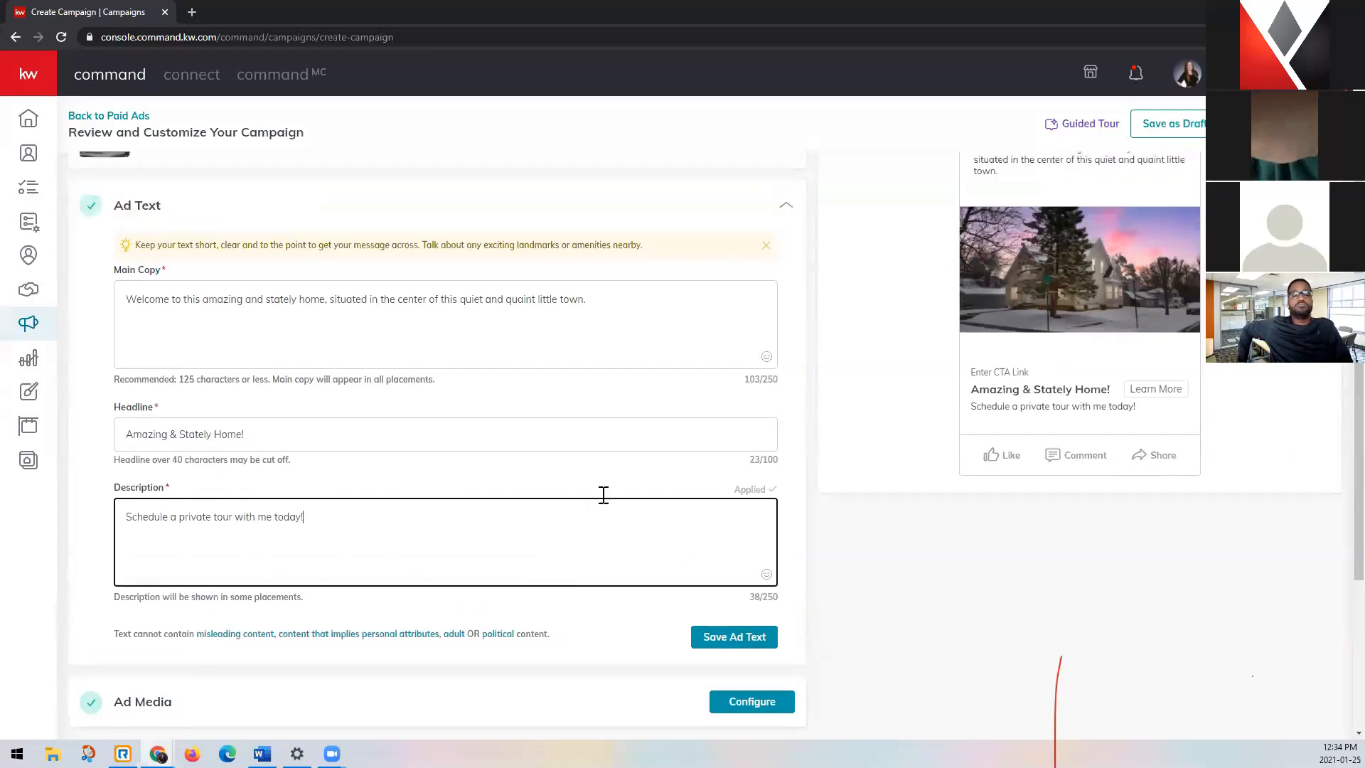
click(634, 300)
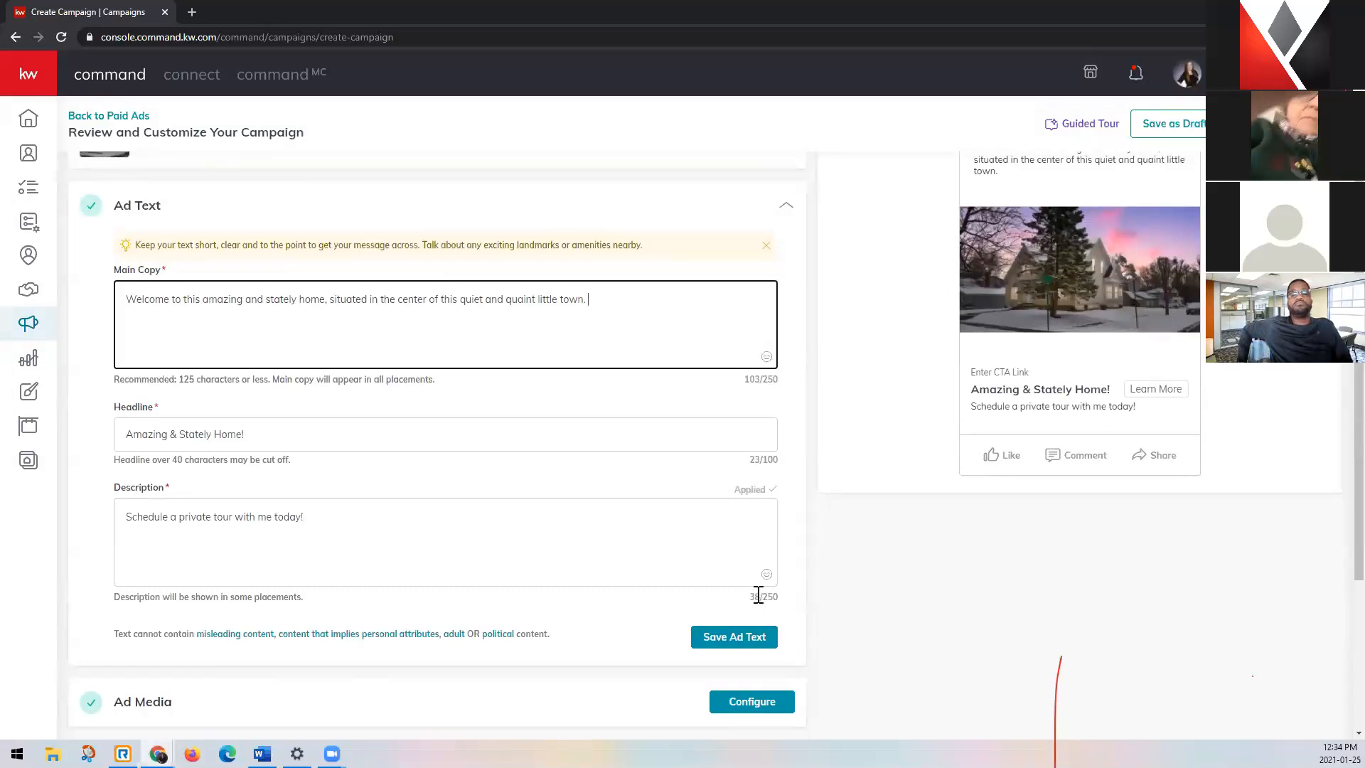
click(765, 574)
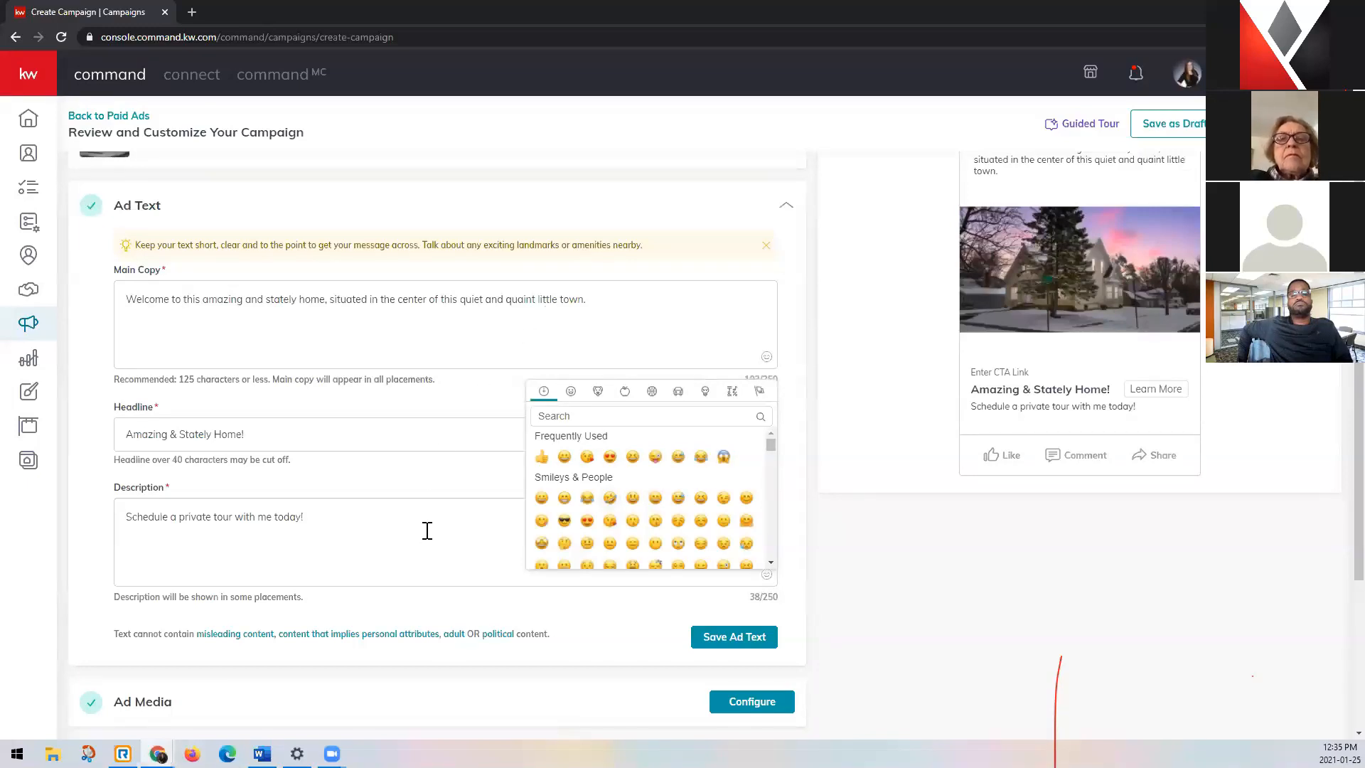
scroll(663, 498, down, 3)
scroll(702, 520, down, 3)
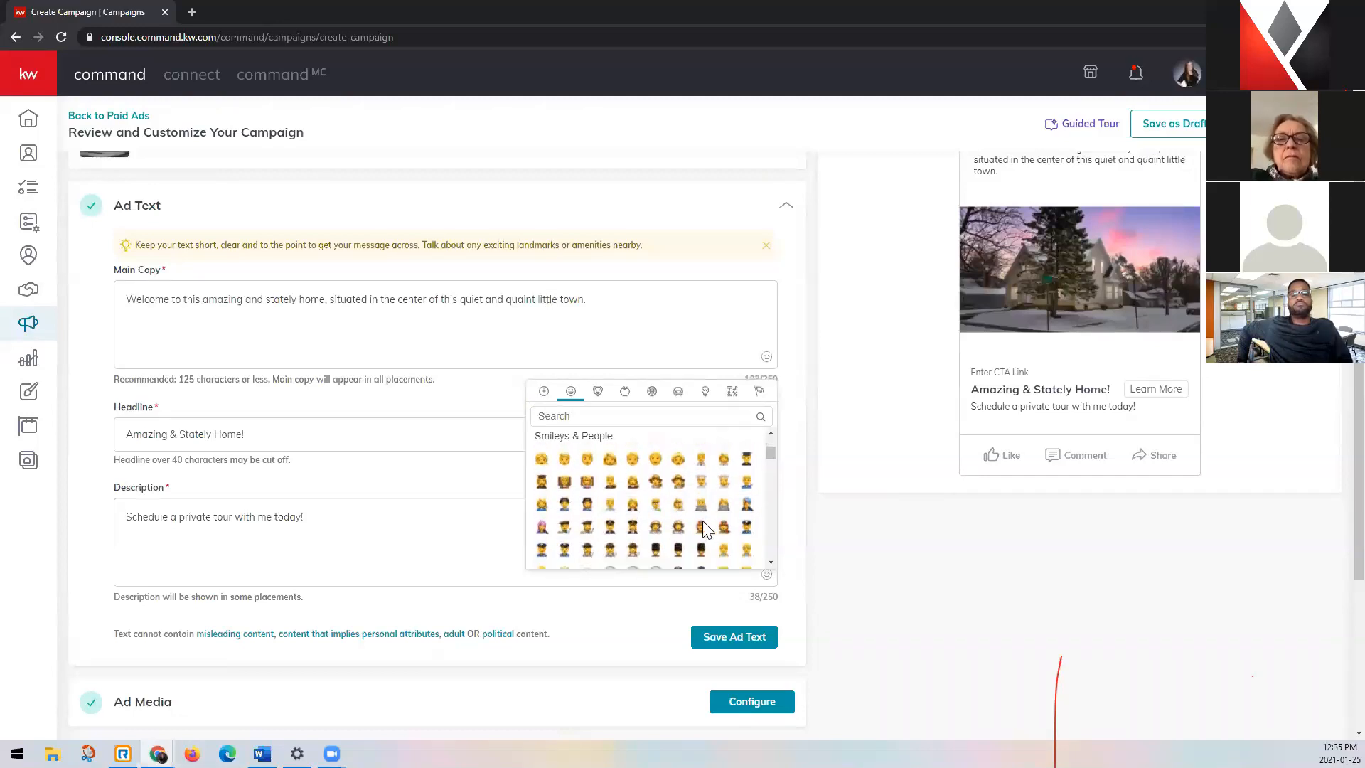
scroll(702, 530, down, 5)
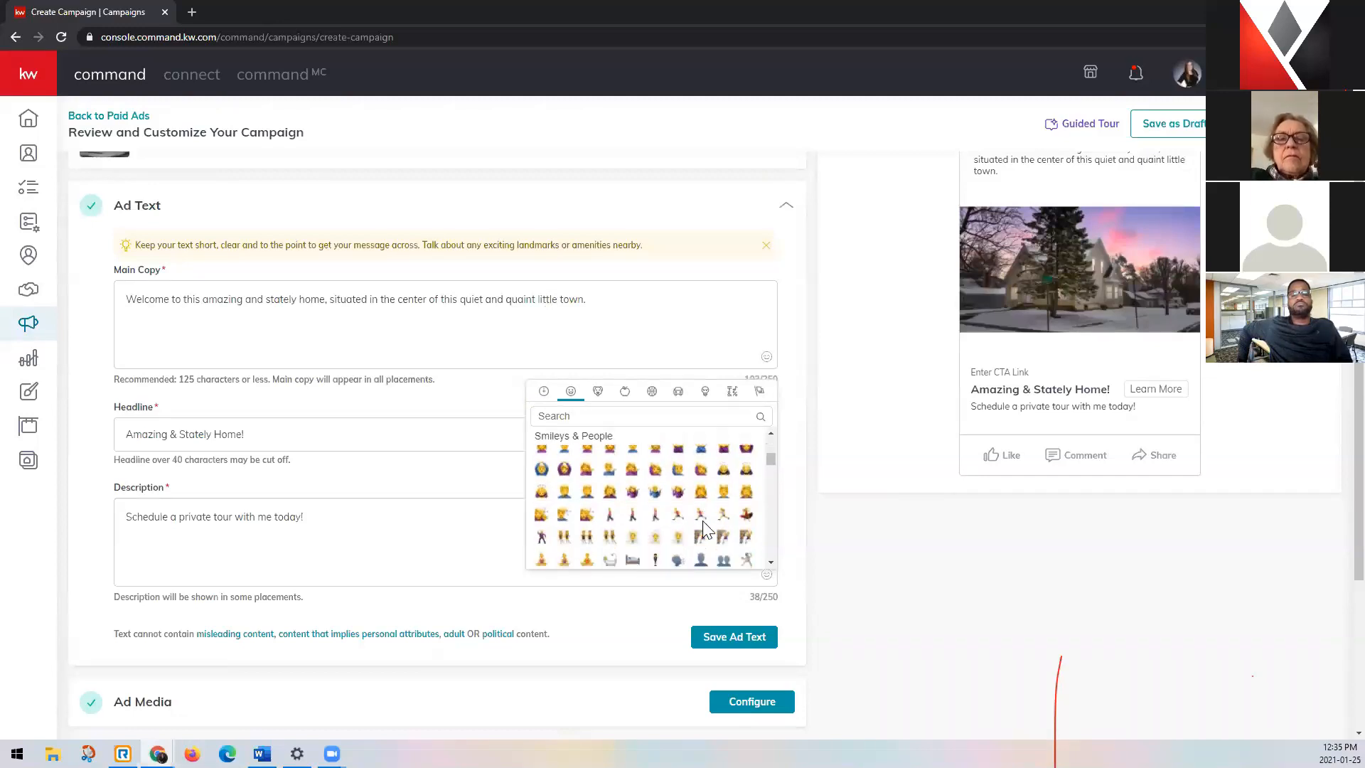
click(688, 395)
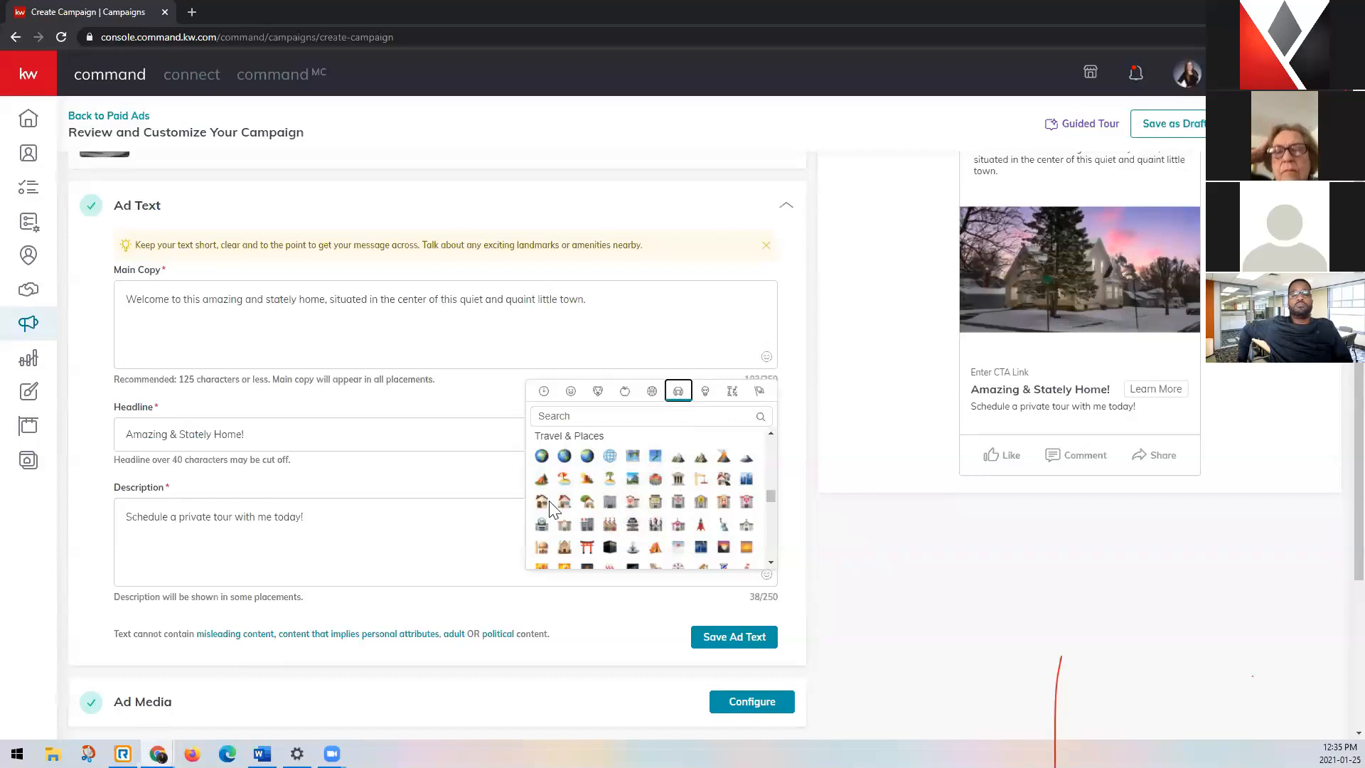
click(587, 502)
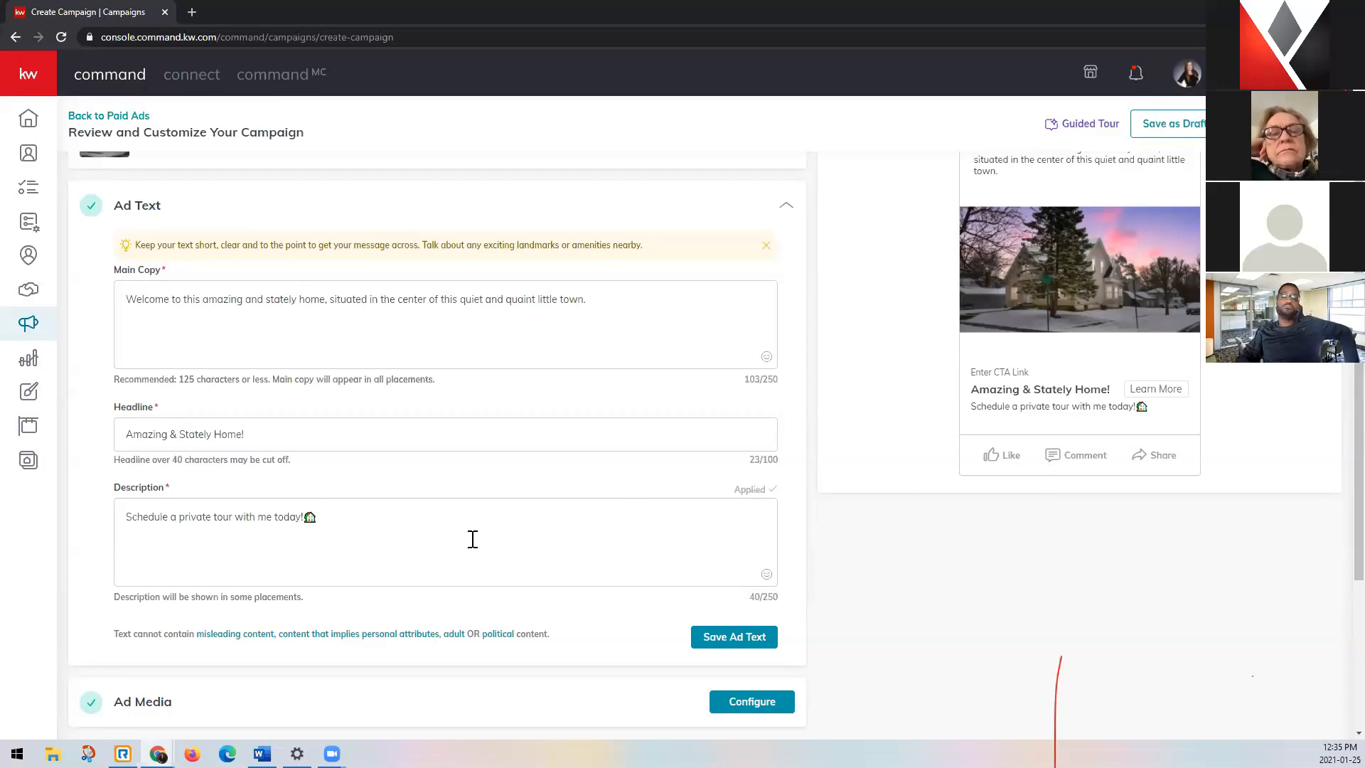
Review the completed ad text and save it.
scroll(557, 533, down, 3)
scroll(605, 526, up, 1)
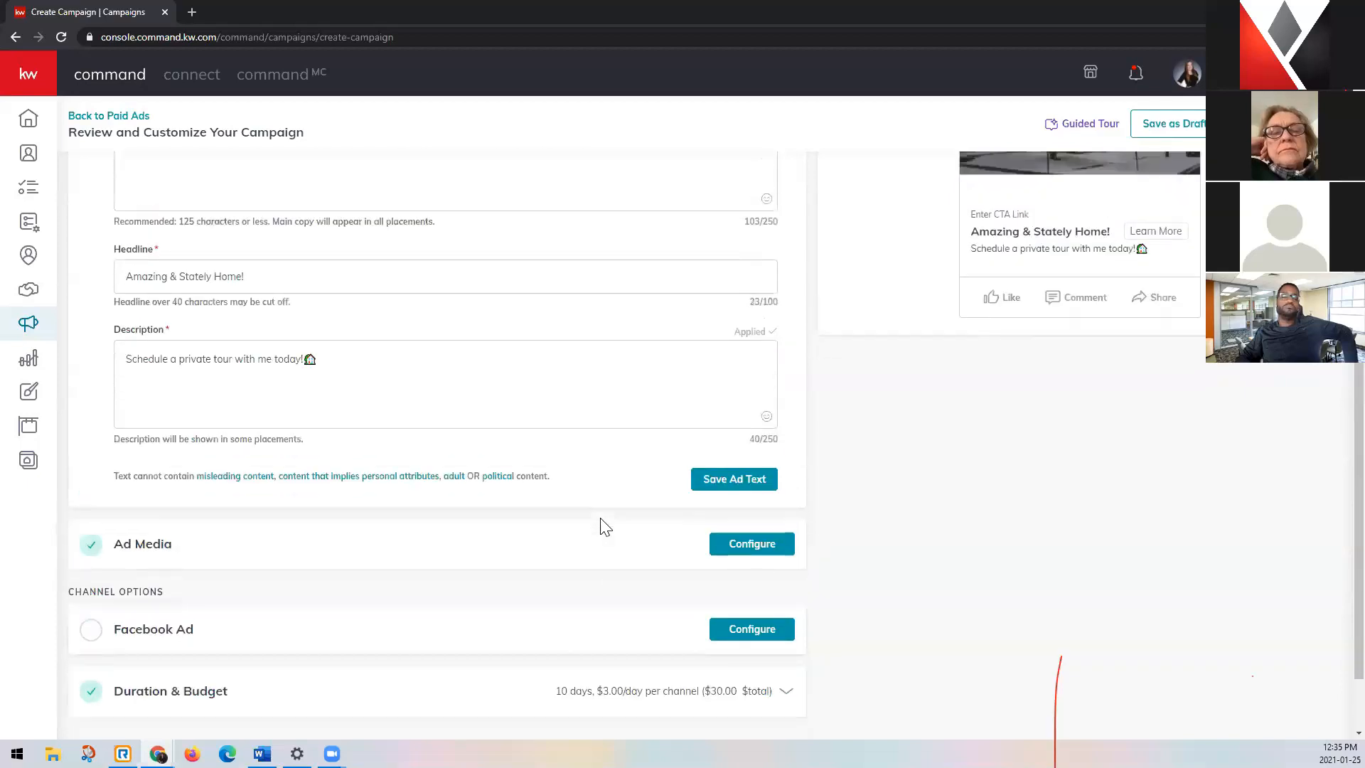
scroll(607, 522, up, 2)
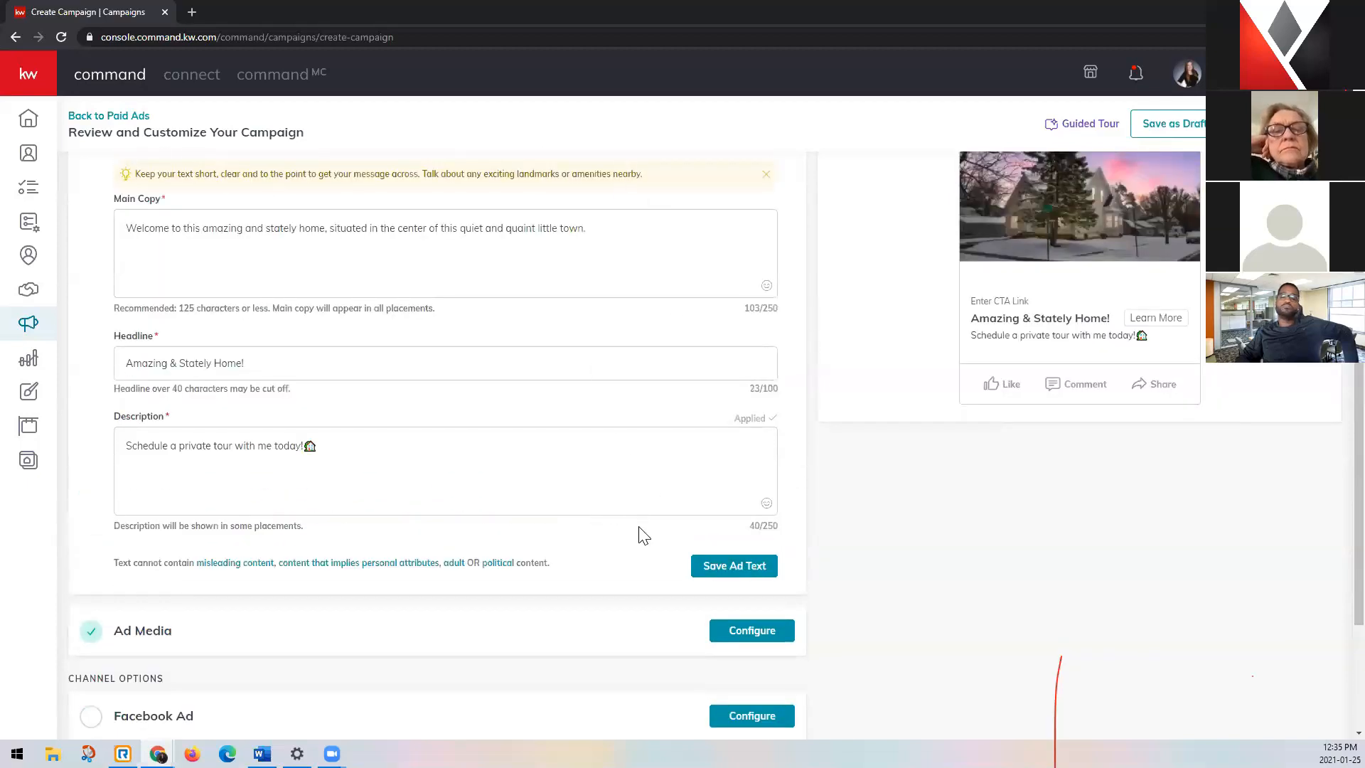
click(766, 573)
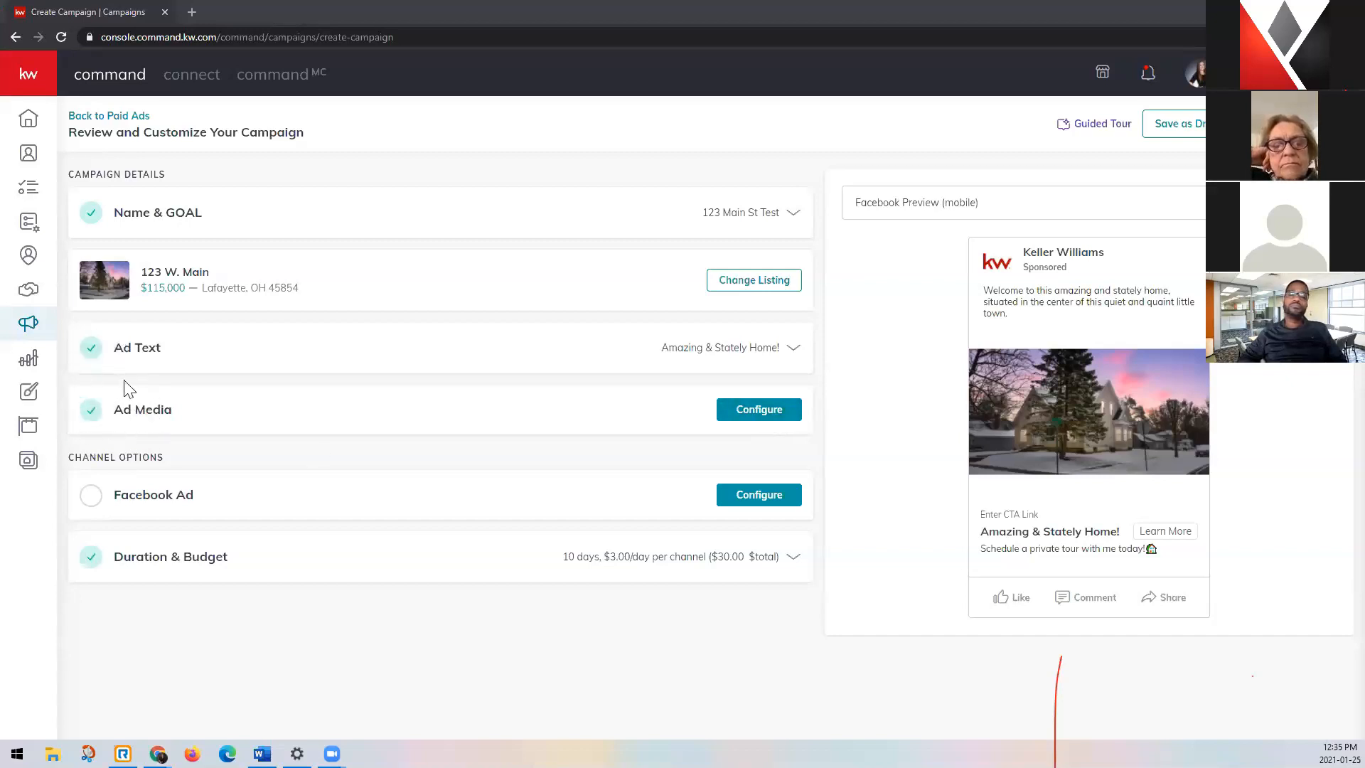
Open the Ad Media settings of the campaign for configuration.
click(786, 417)
scroll(775, 422, down, 3)
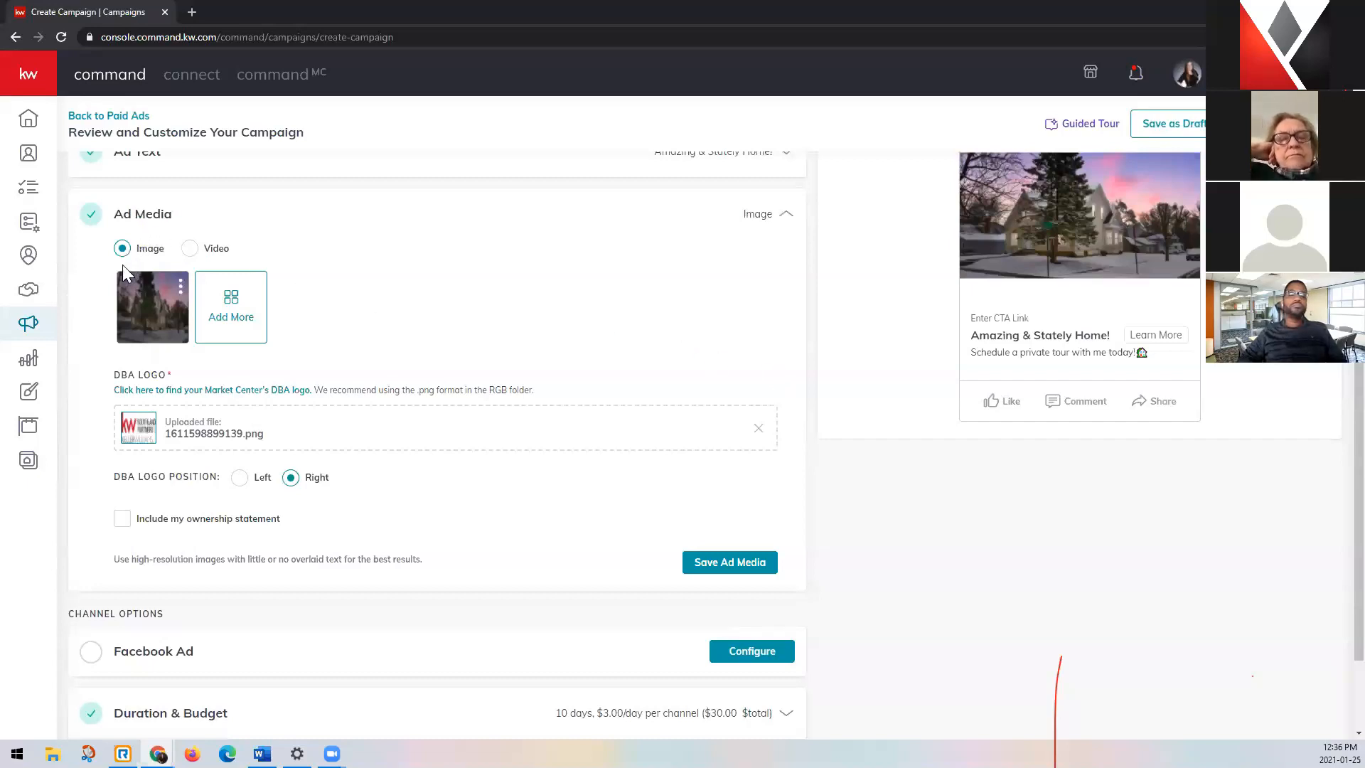
mouse_move(142, 284)
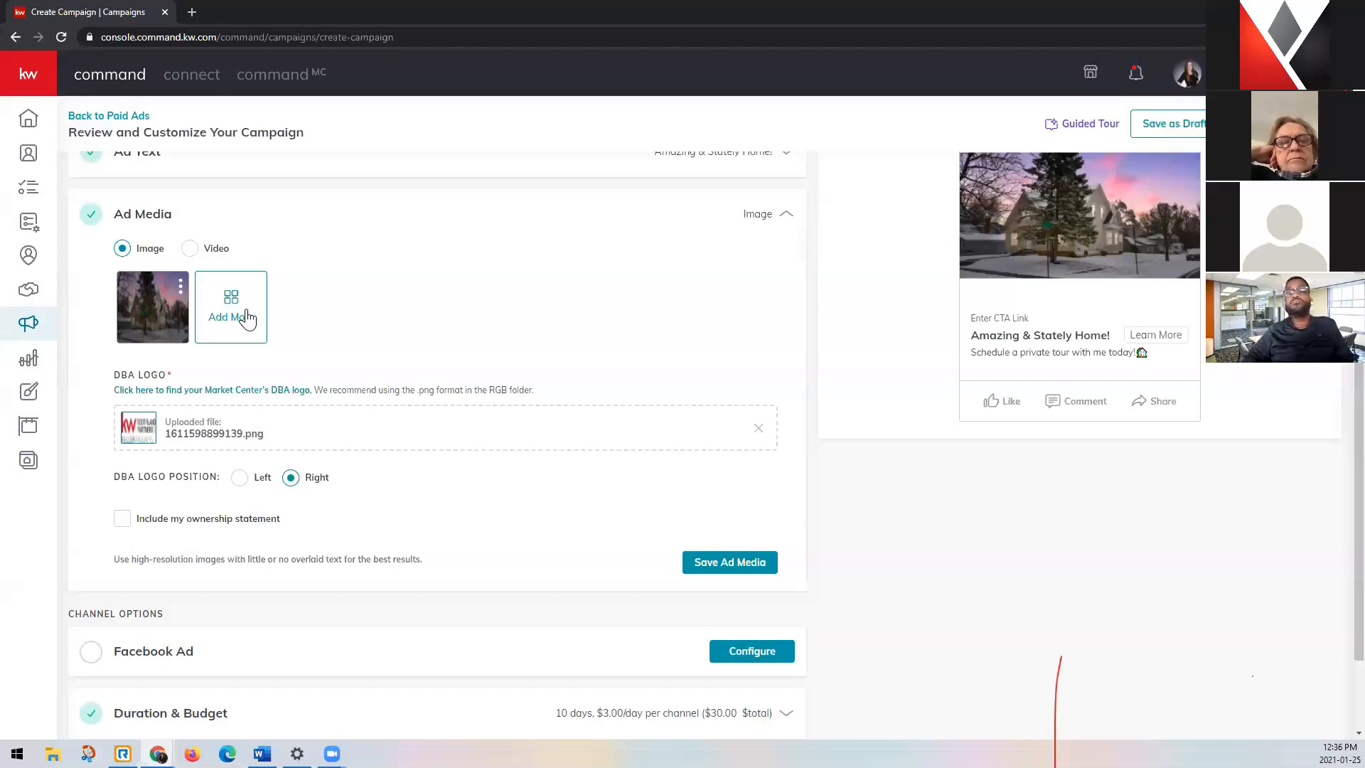
Examine the media selection options for a video ad, and return the ad media type to Image.
click(191, 250)
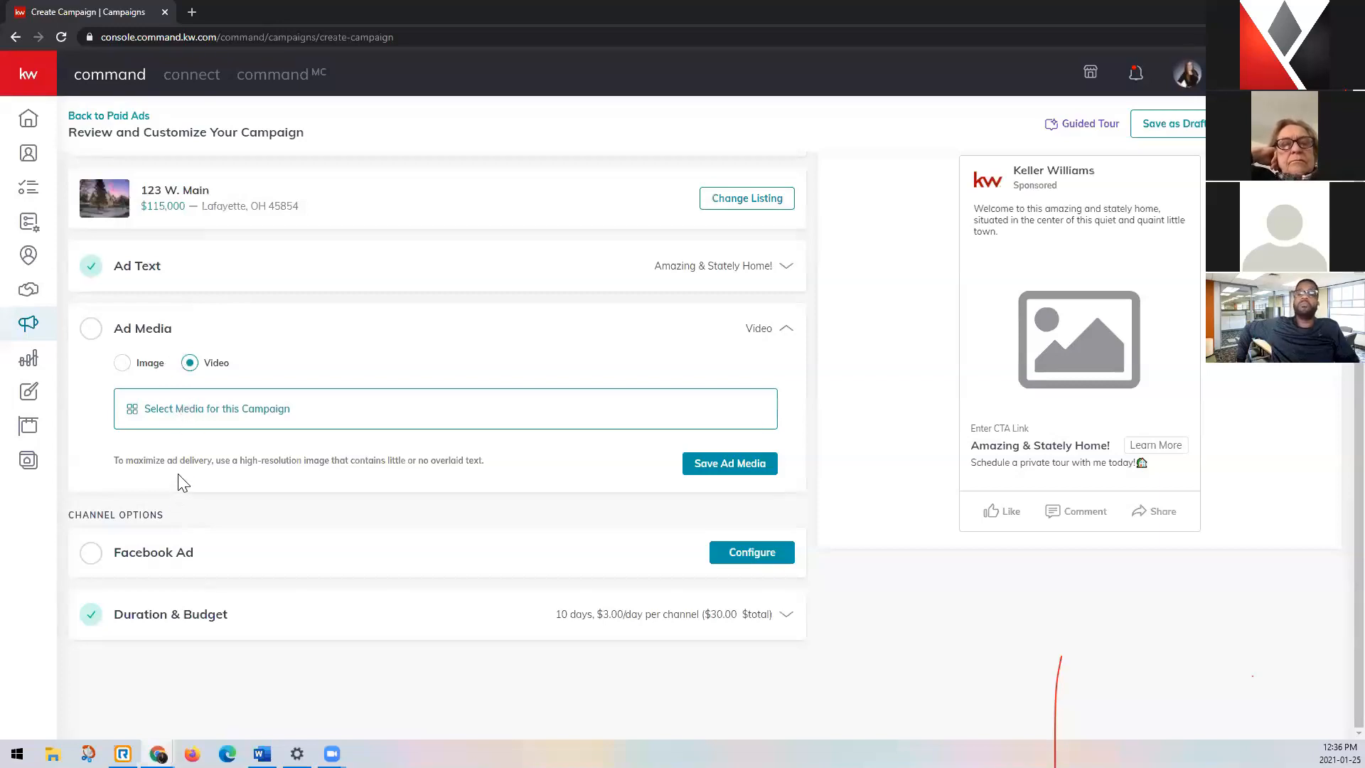
click(208, 416)
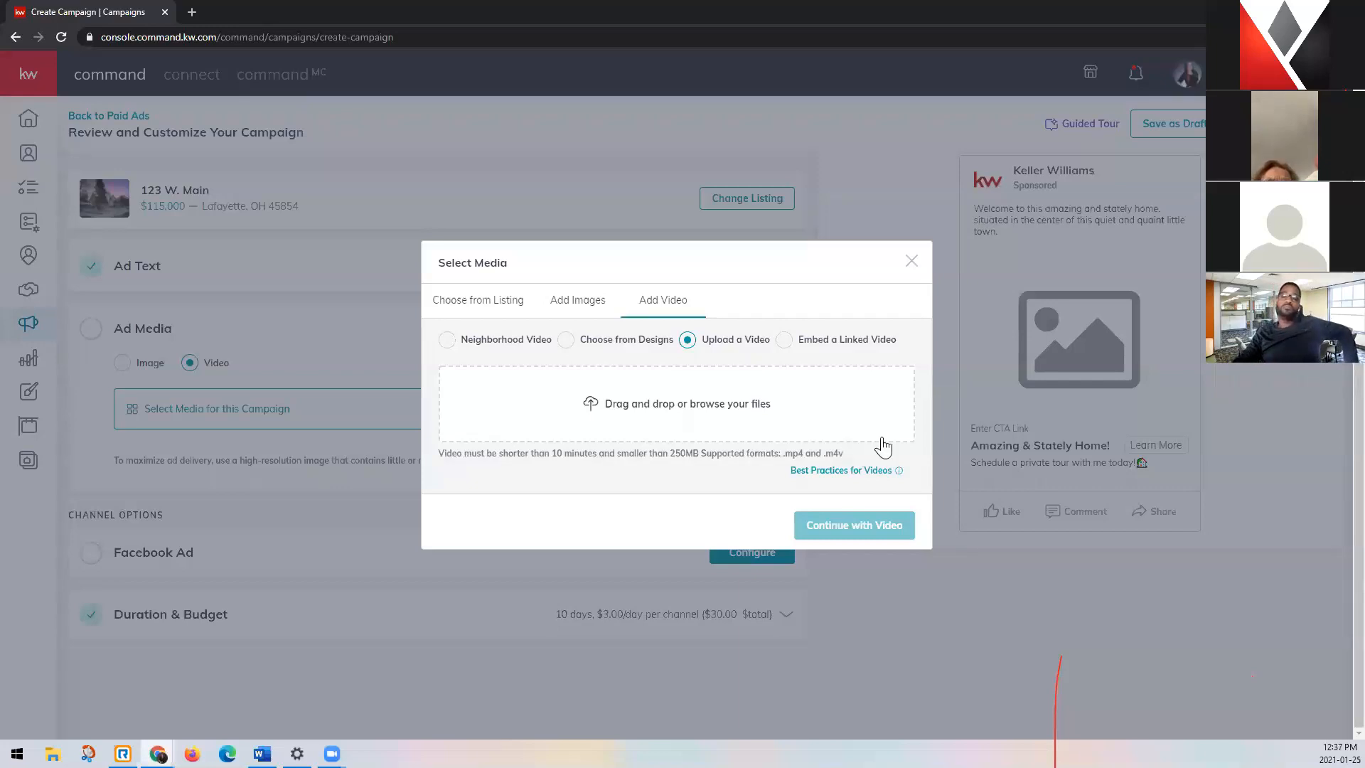
click(911, 262)
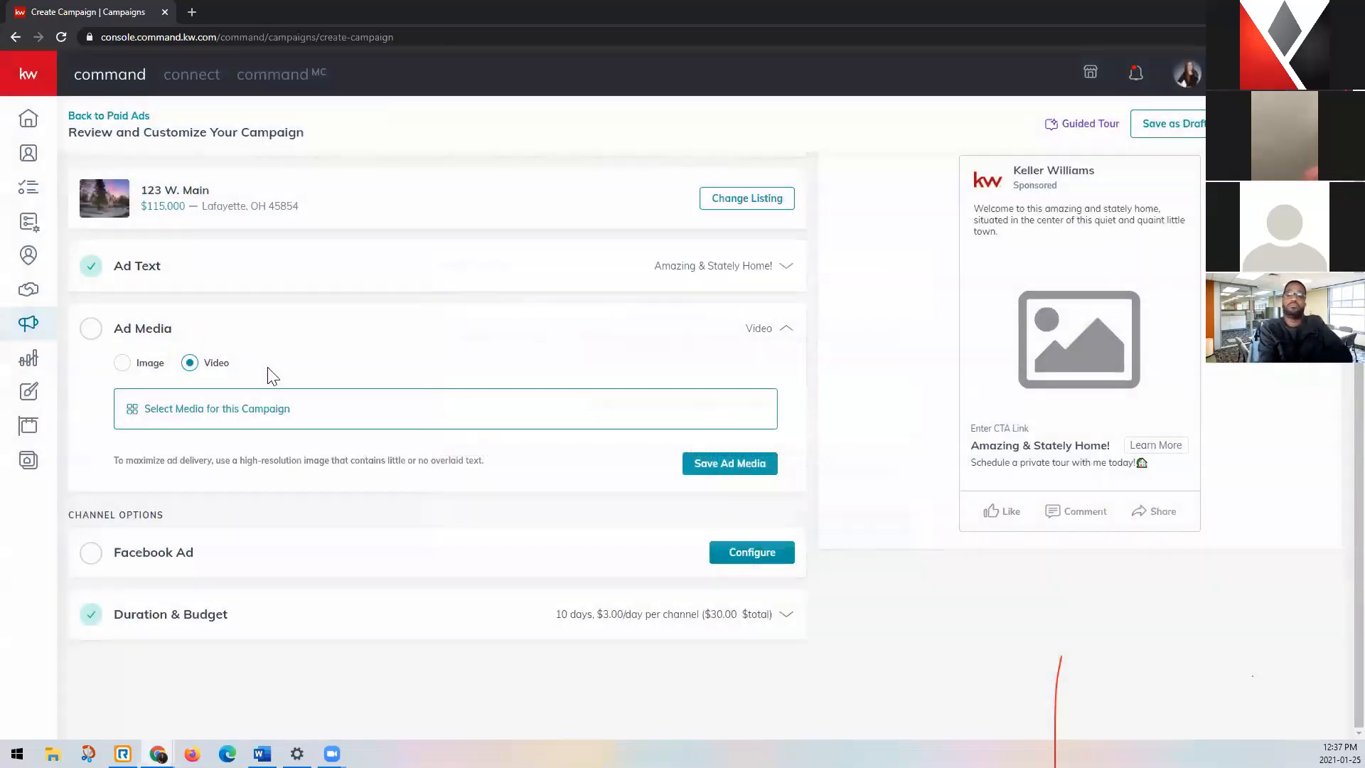
click(120, 365)
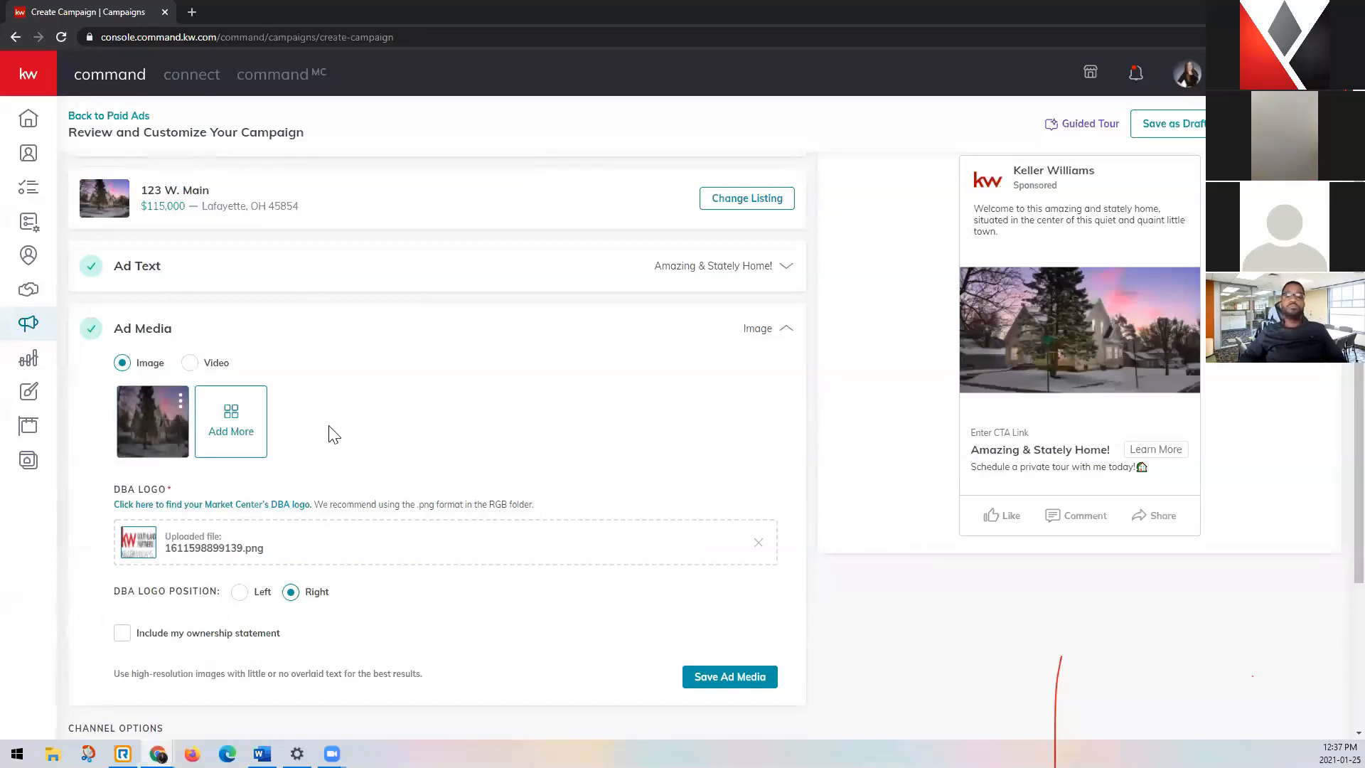
Visit the Logos and Branding page linked for the DBA logo and find its Market Center logo search.
scroll(334, 435, down, 1)
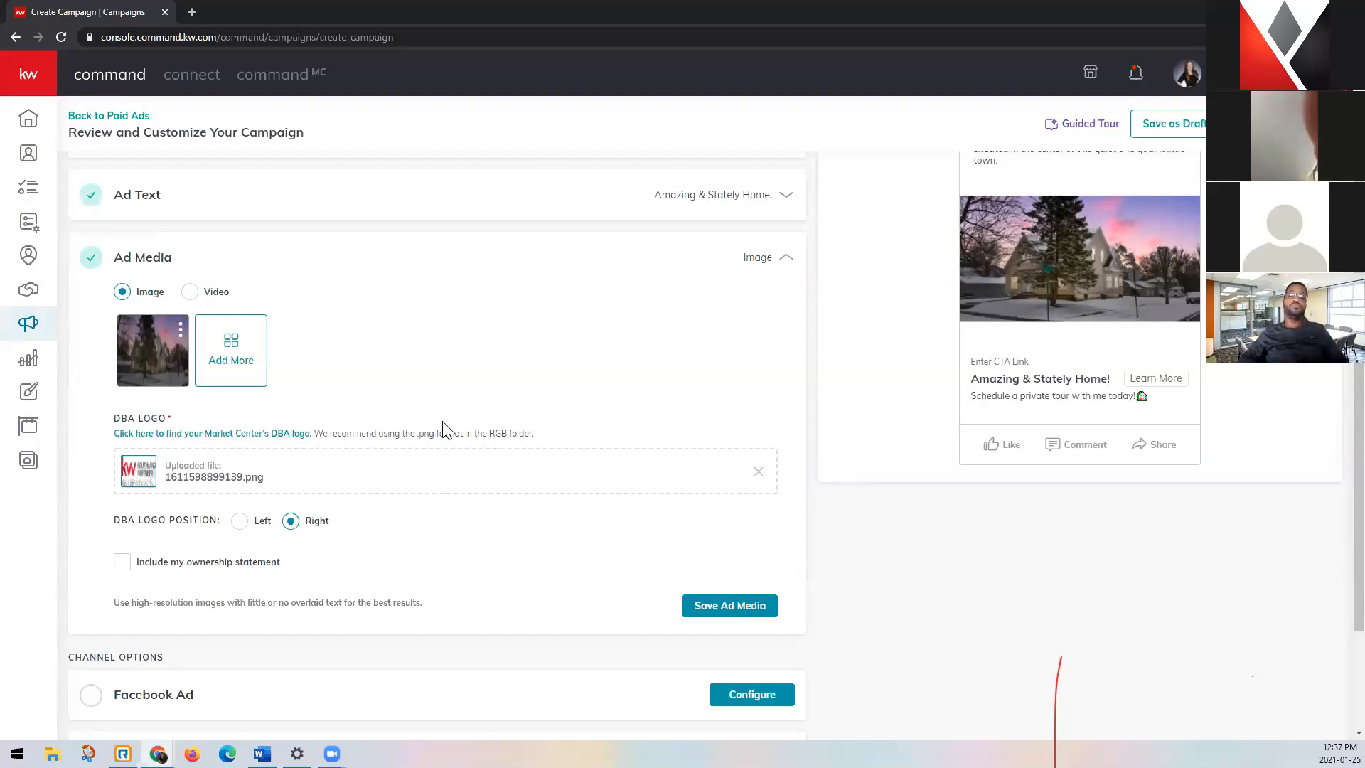
click(227, 435)
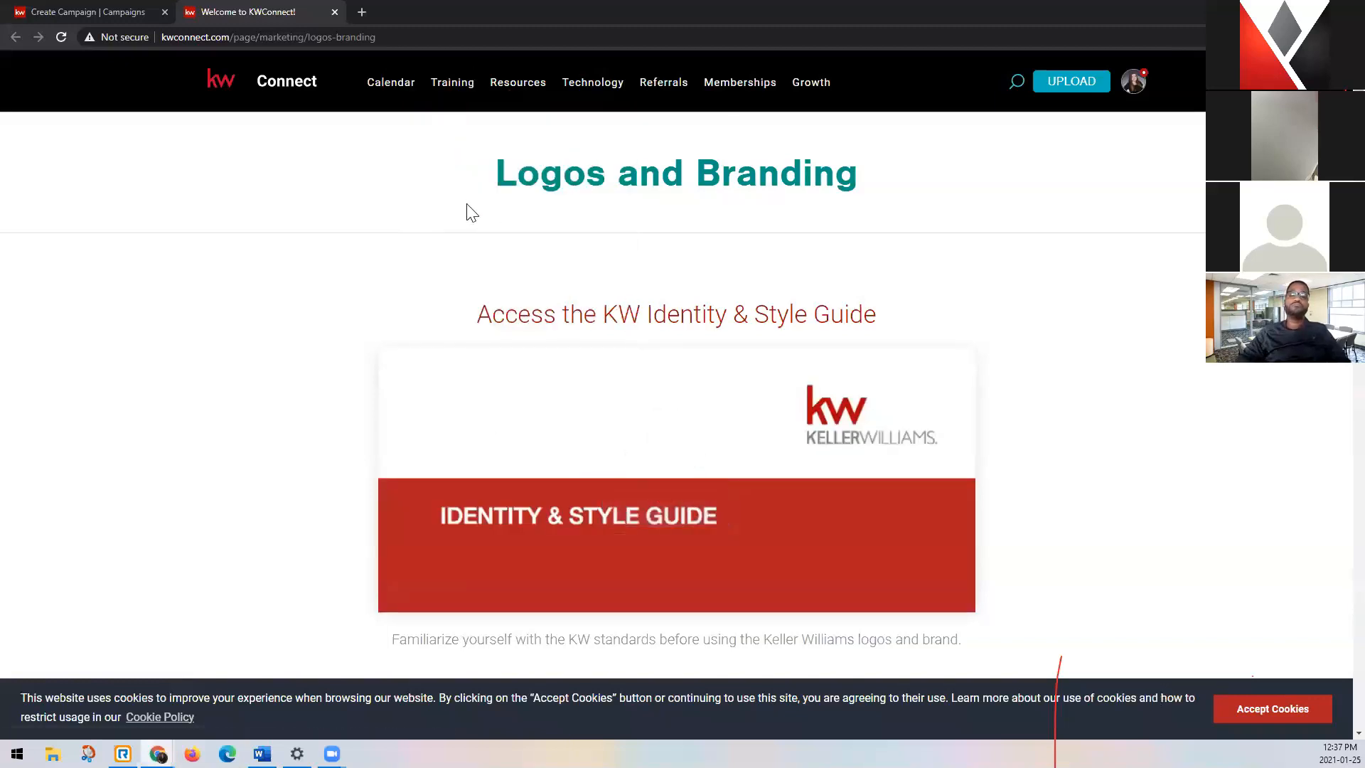
mouse_move(534, 85)
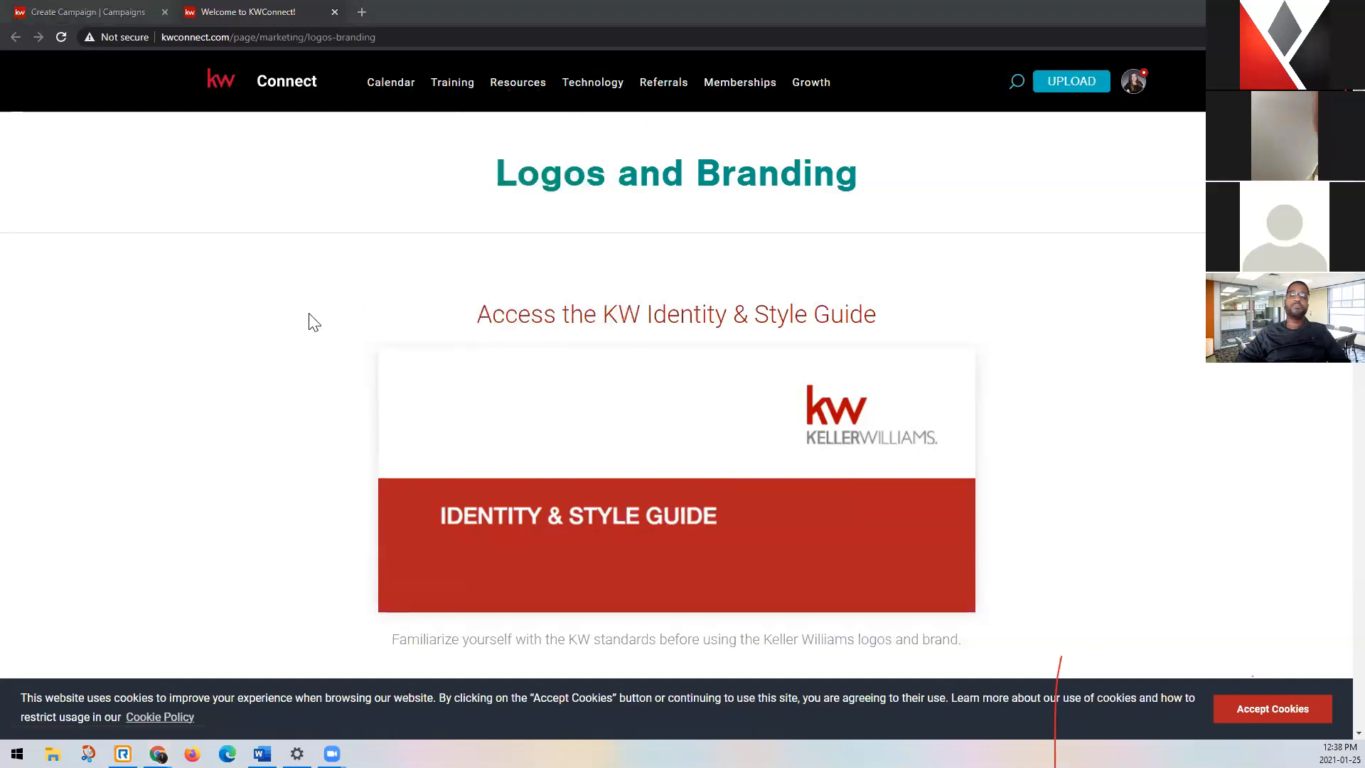
scroll(302, 327, down, 4)
scroll(304, 329, down, 5)
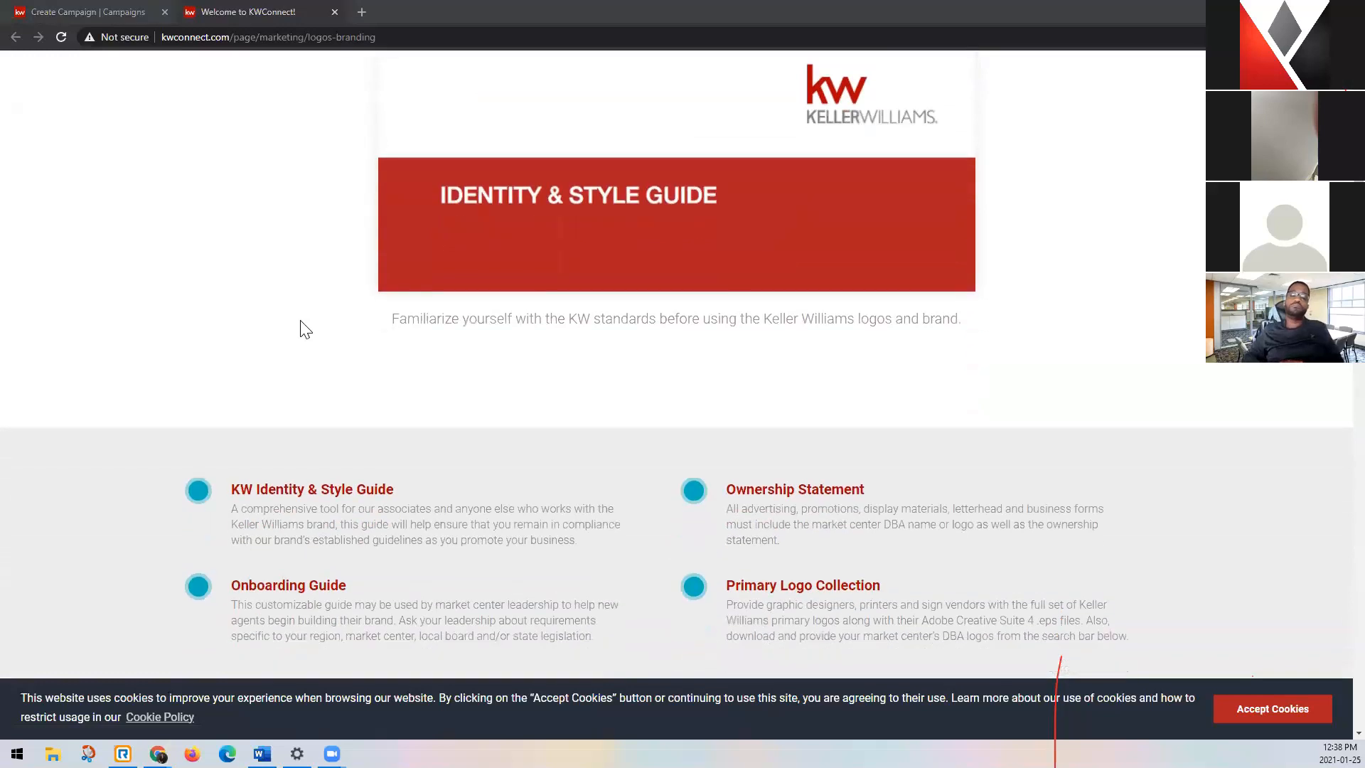
scroll(305, 315, down, 3)
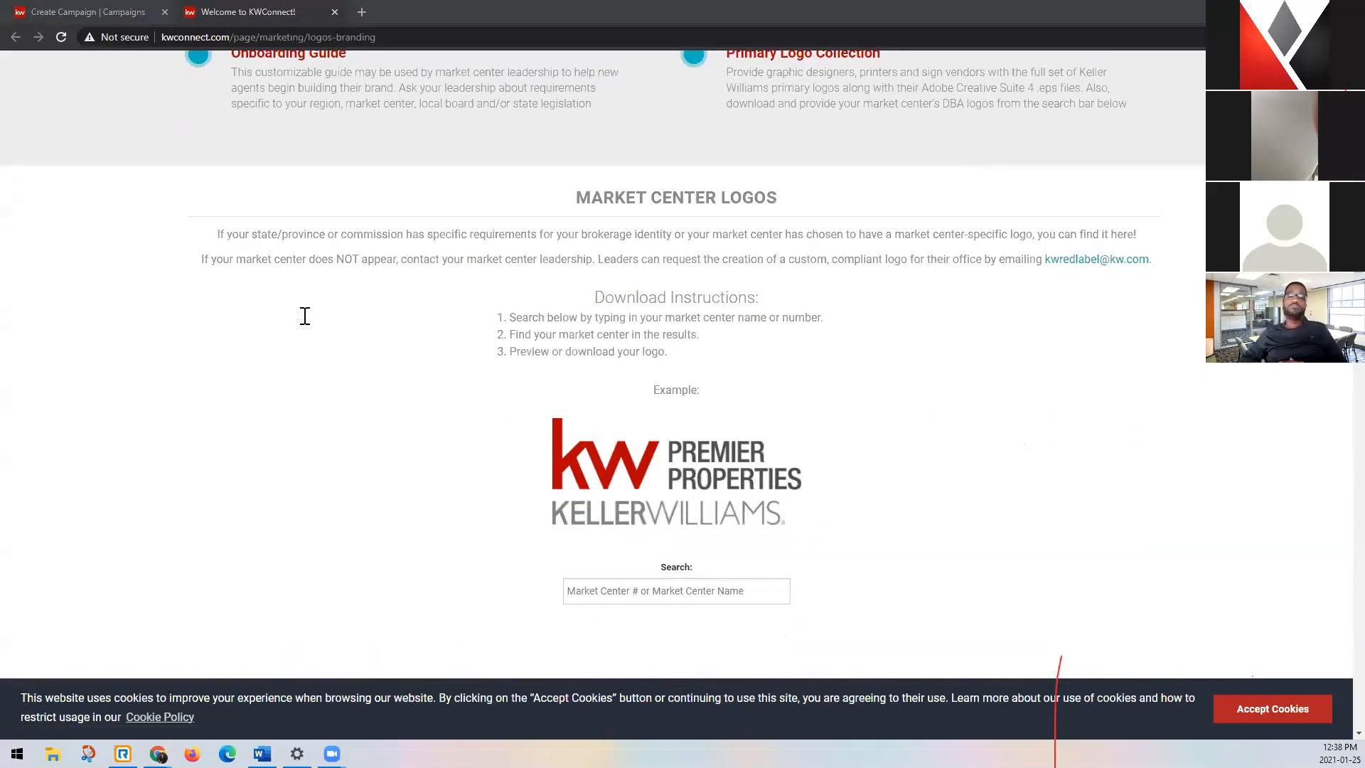
scroll(305, 316, down, 1)
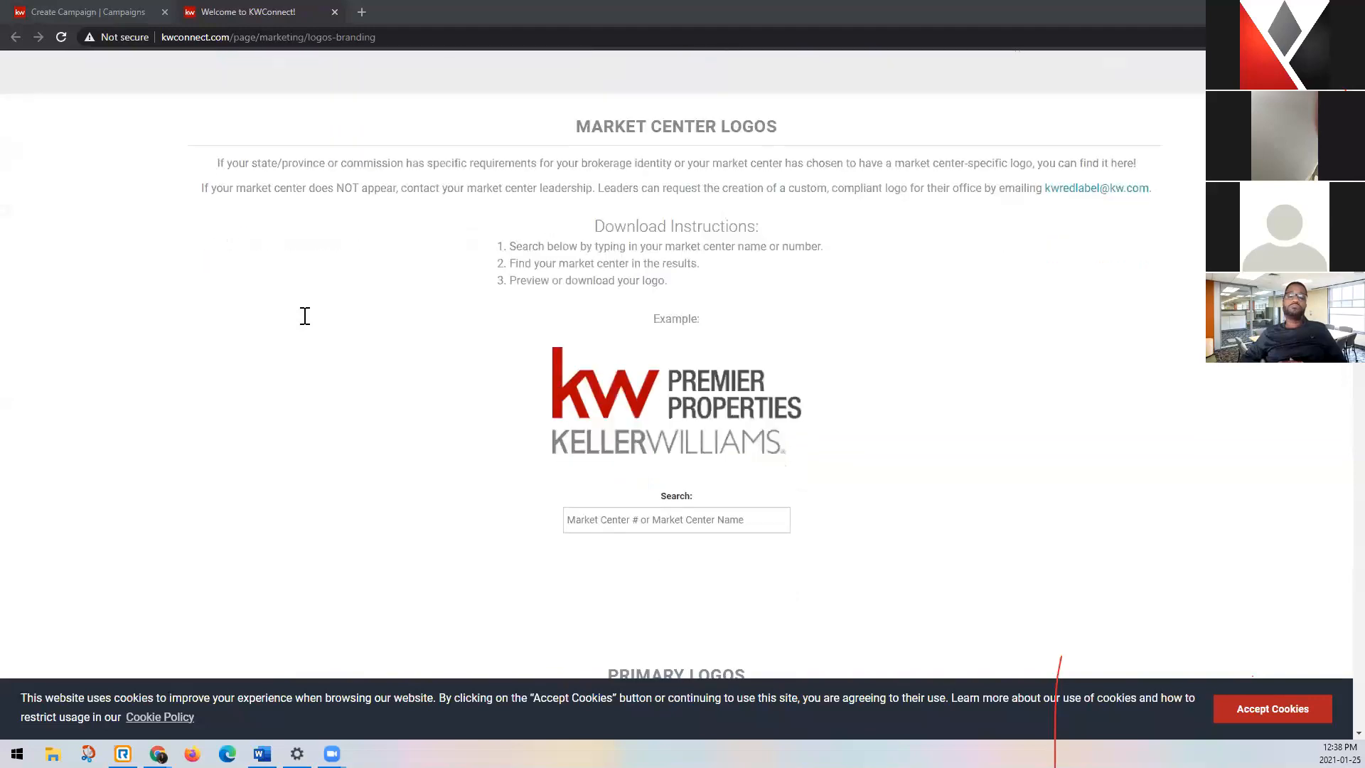
Search the Market Center logos by number for 365, and shorten the search to 36.
click(604, 521)
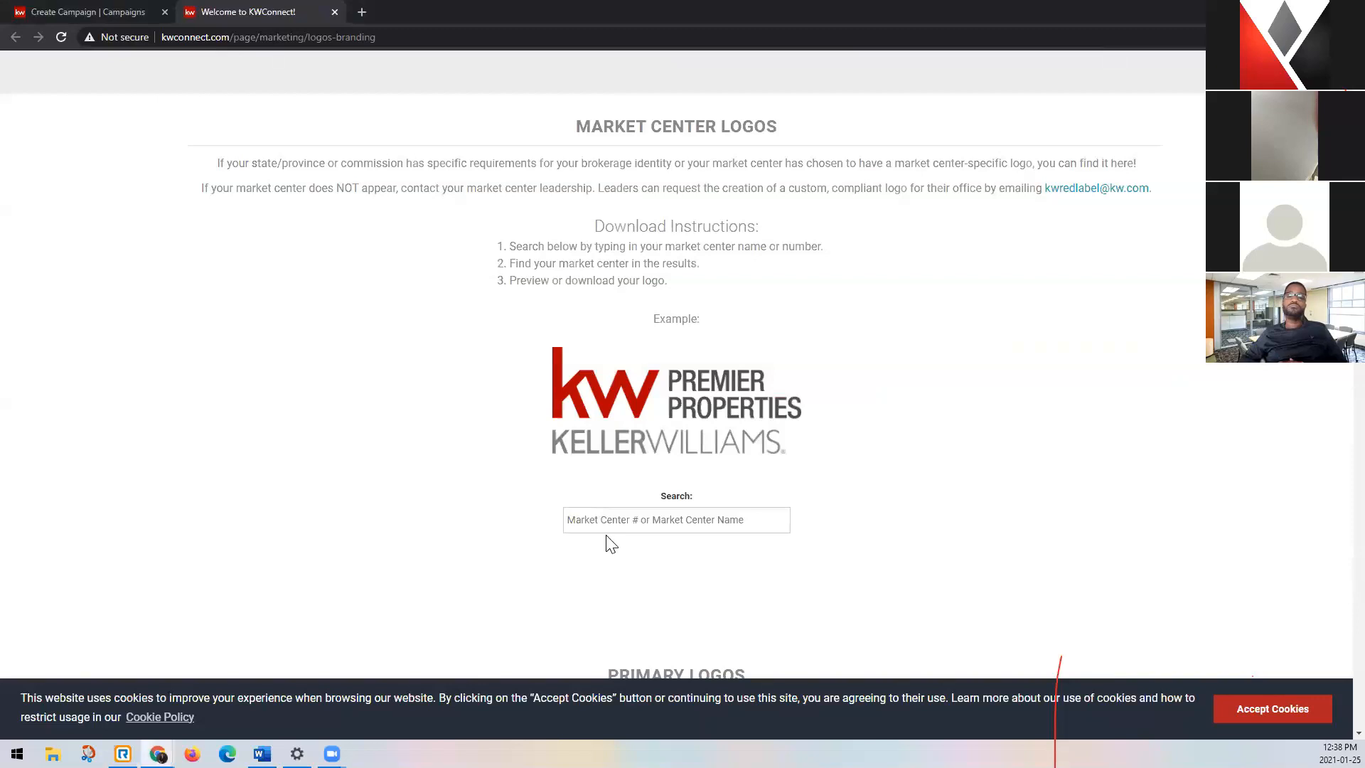
text(365)
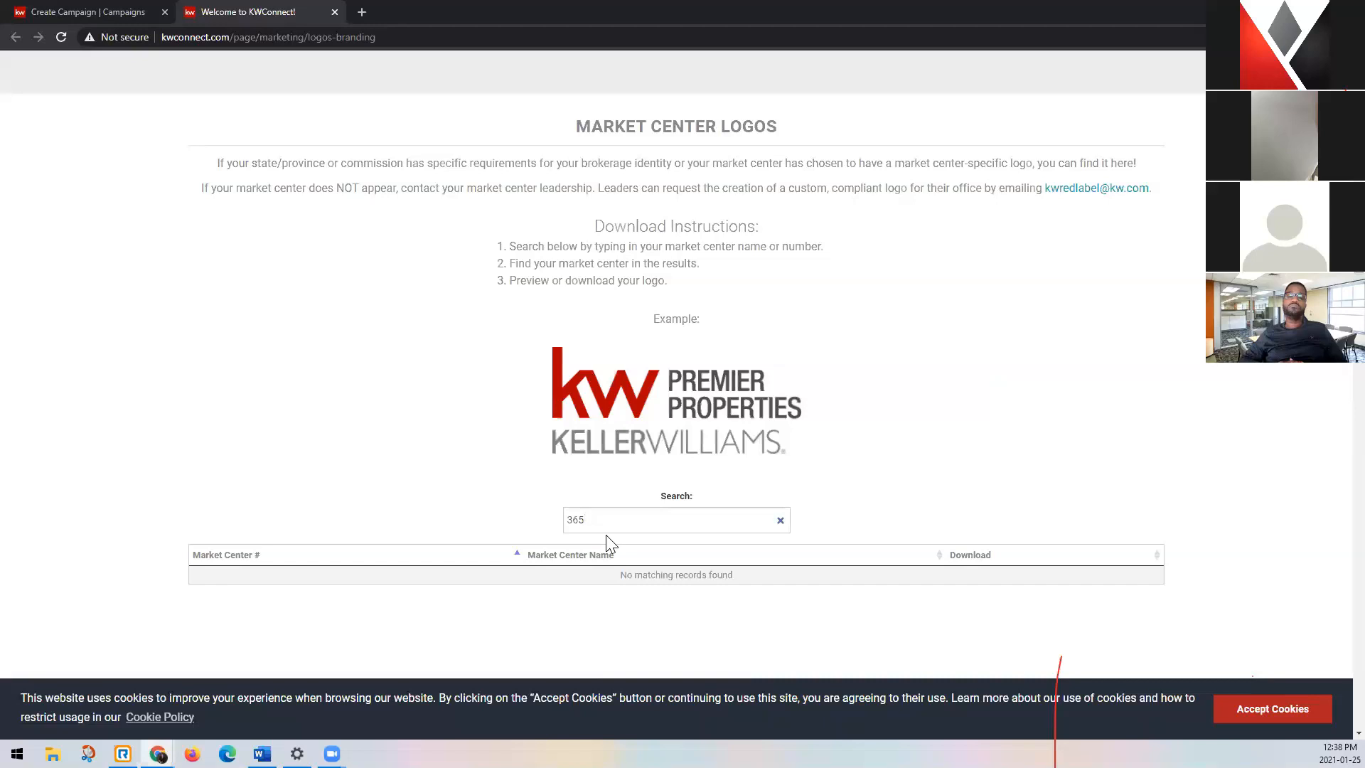
key(BackSpace)
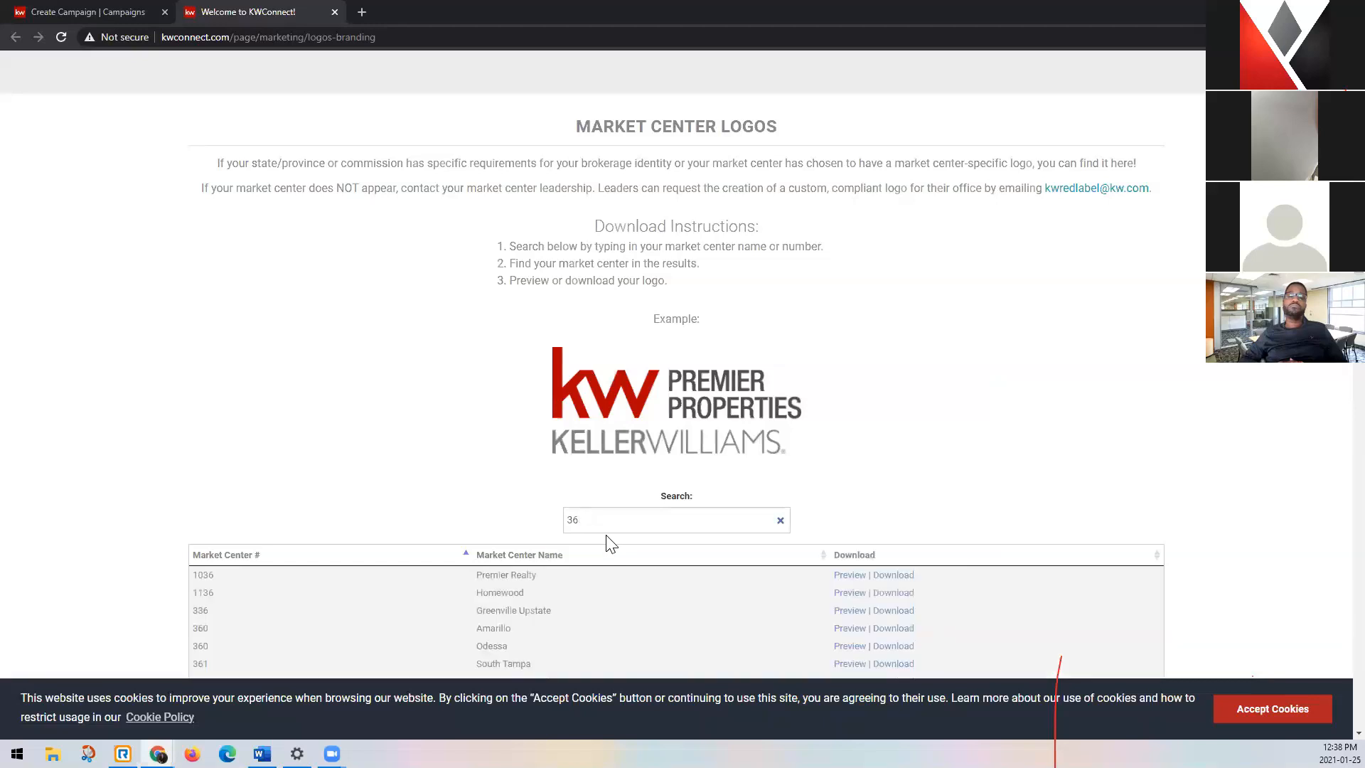
scroll(504, 432, down, 2)
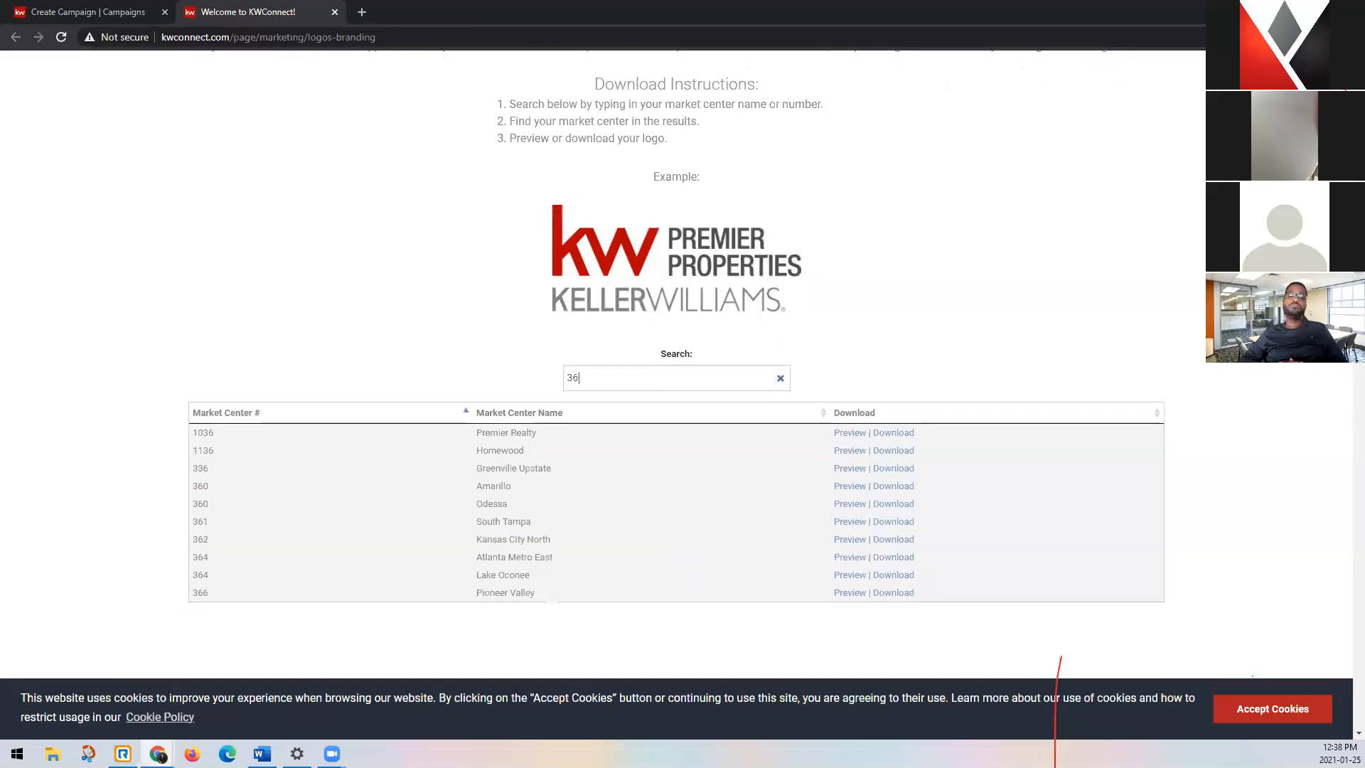
Search the Market Center logos by the name "premier", and close the Logos and Branding page.
drag(602, 377, 553, 392)
text(premier)
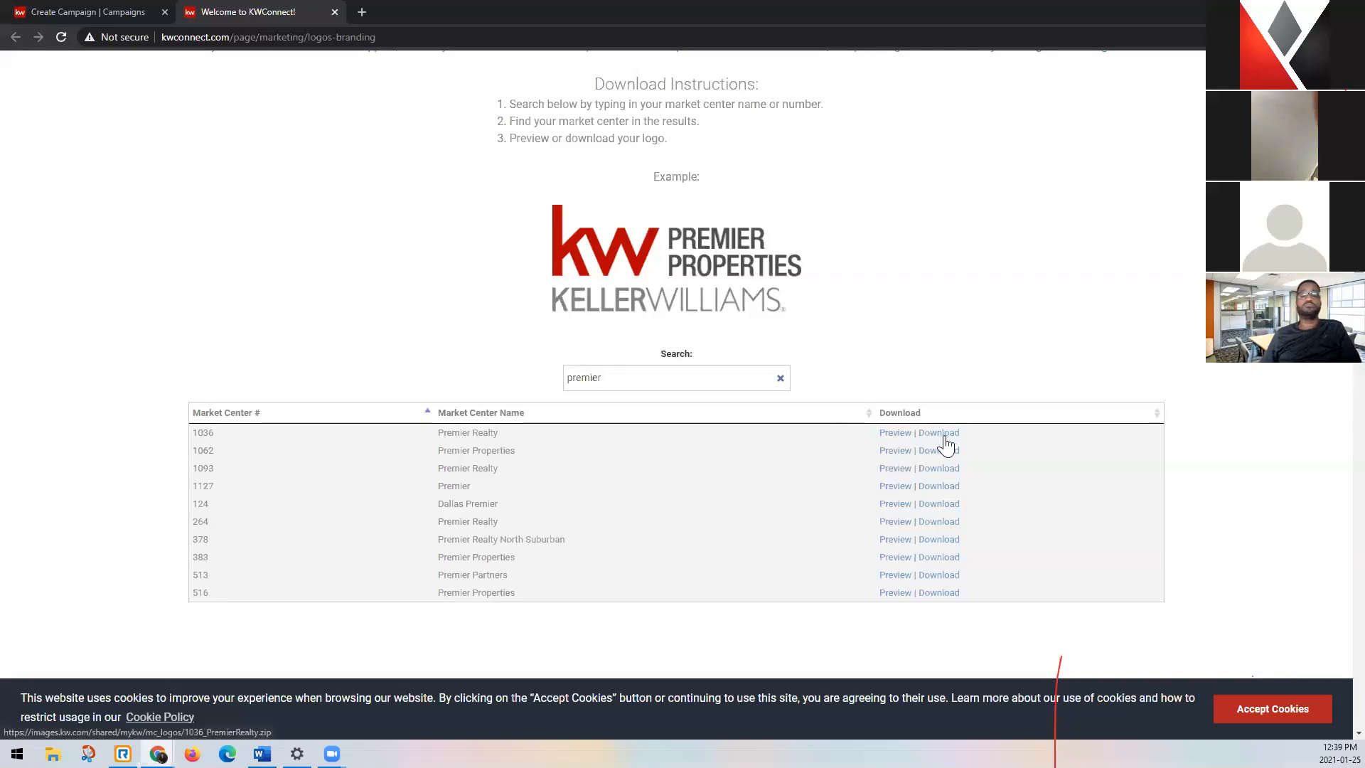
click(334, 12)
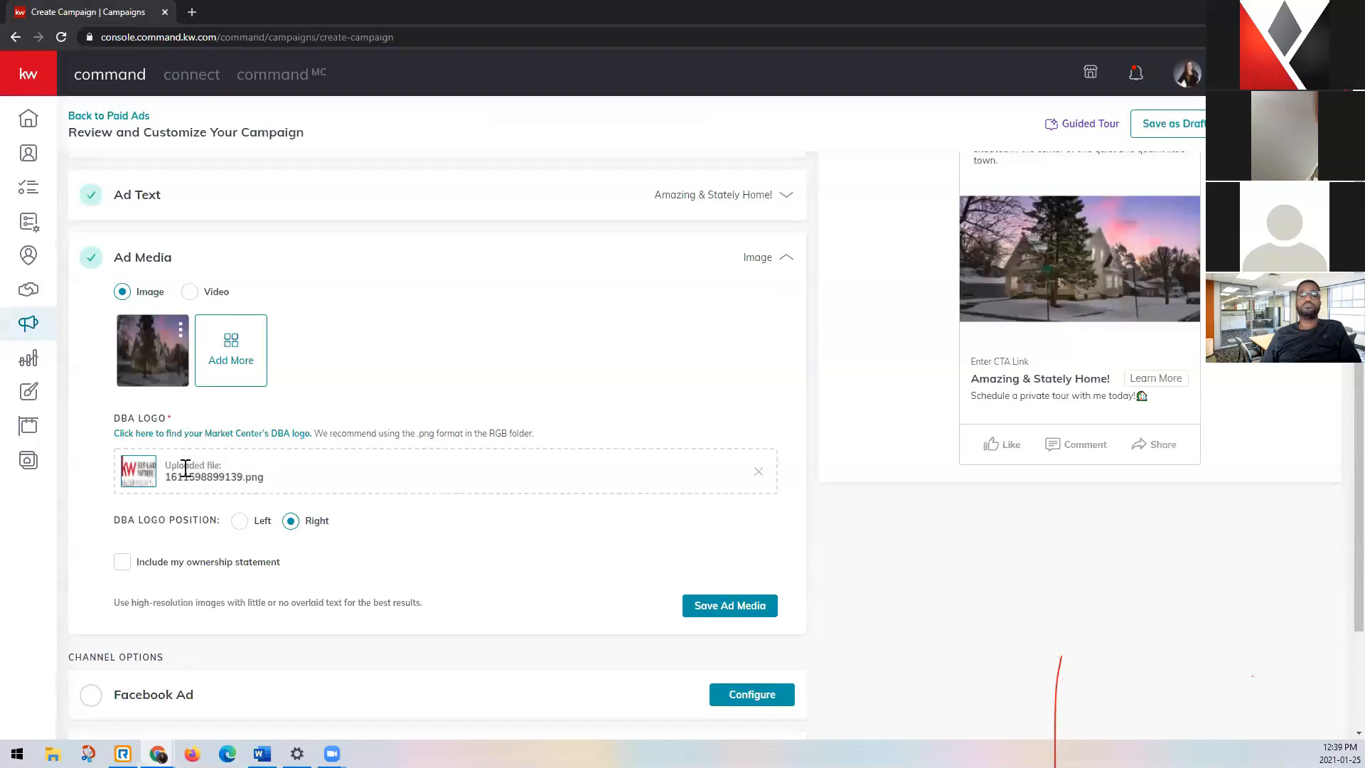
Try the DBA logo position on Left, and set it back to Right.
scroll(192, 472, up, 1)
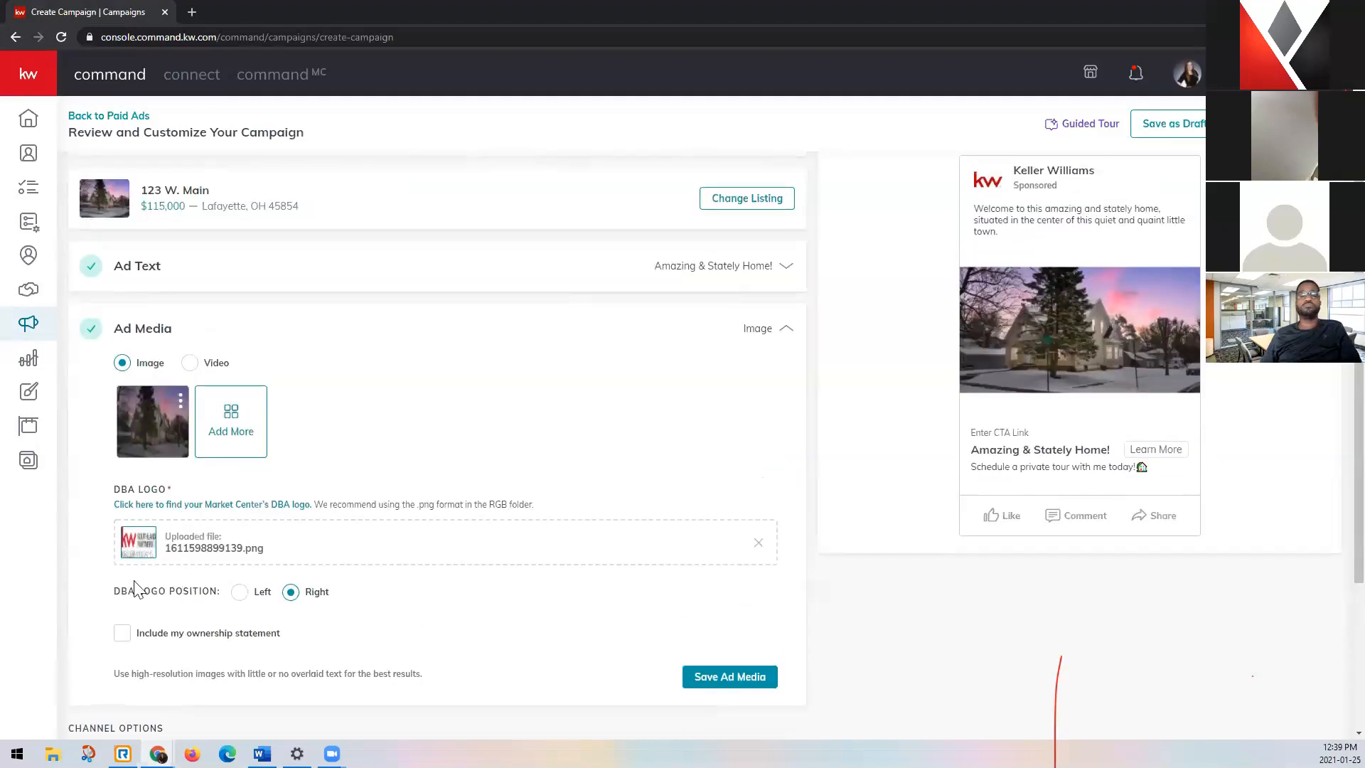
click(239, 596)
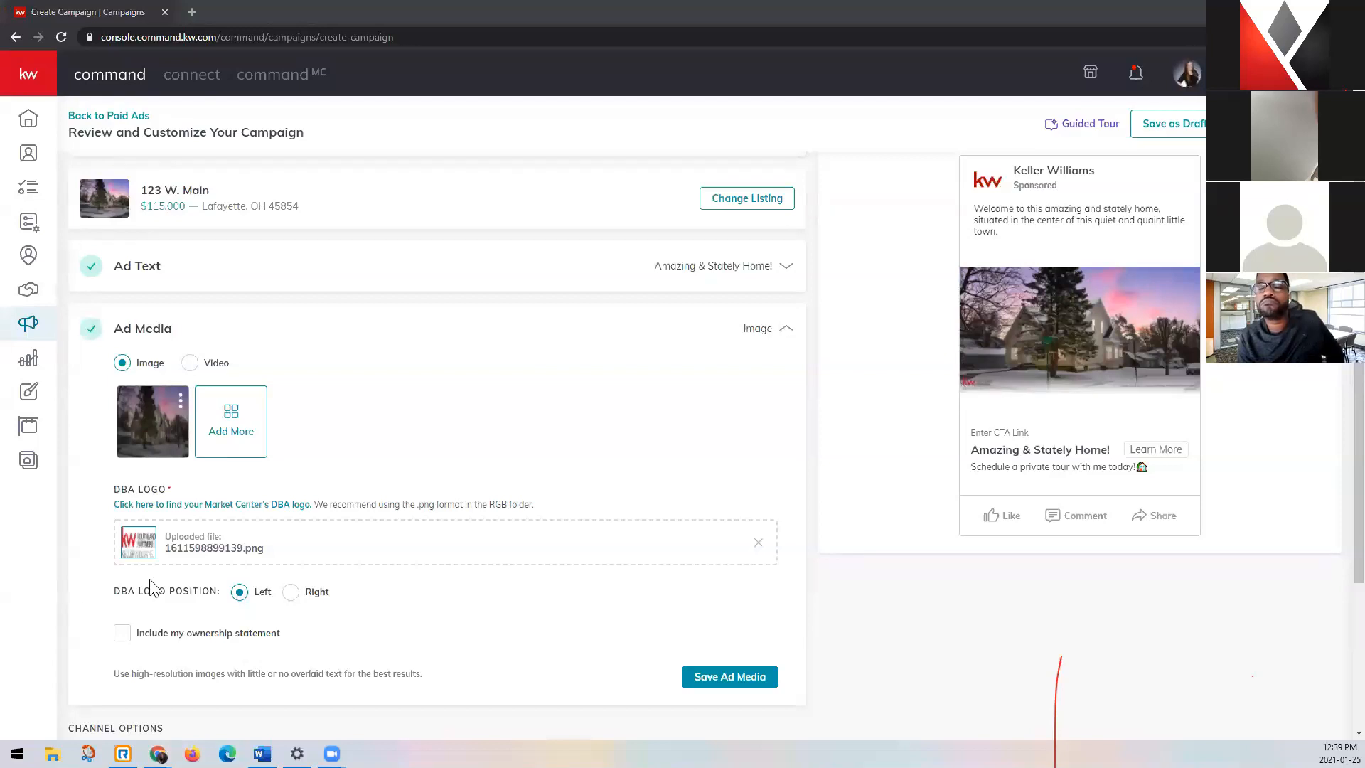
click(292, 594)
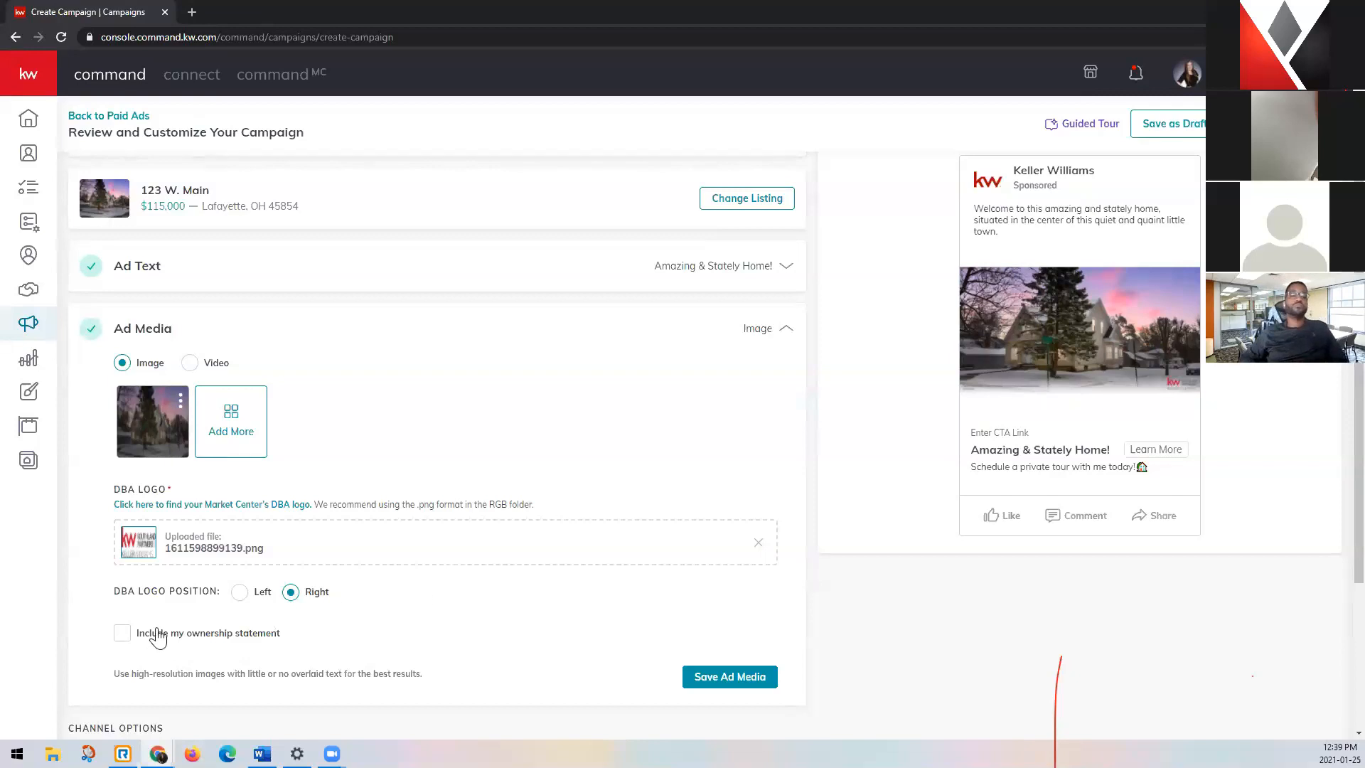
Include the ownership statement and save the ad media with the DBA logo position set to Left.
click(121, 635)
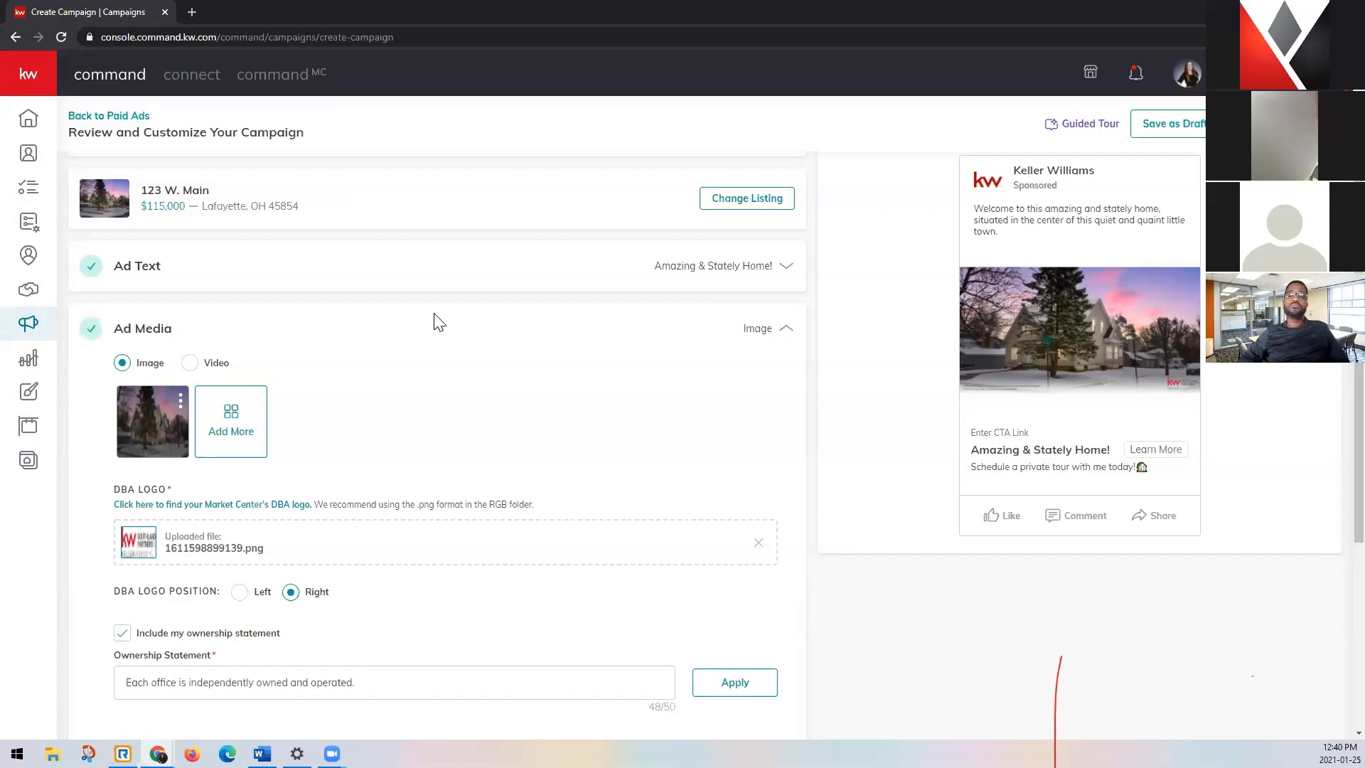
scroll(301, 504, down, 1)
click(241, 522)
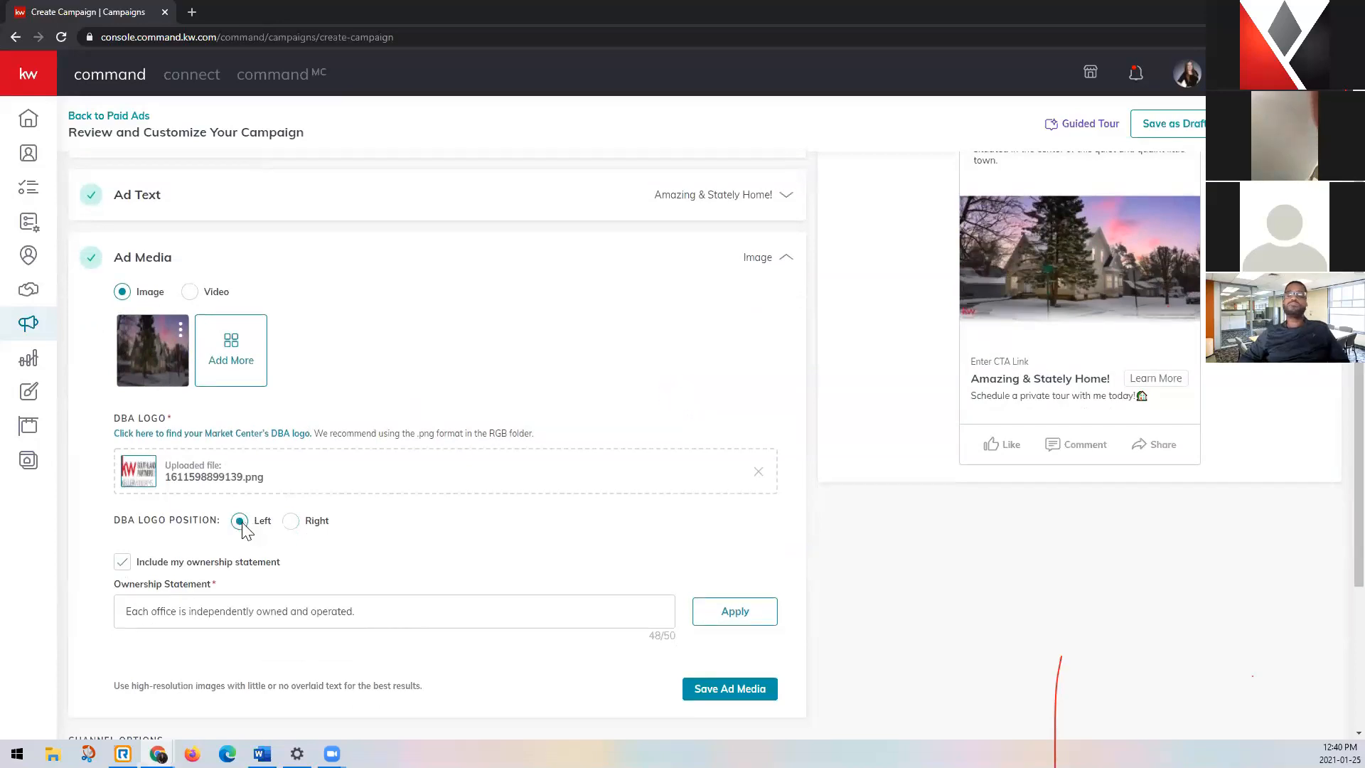
scroll(448, 547, down, 2)
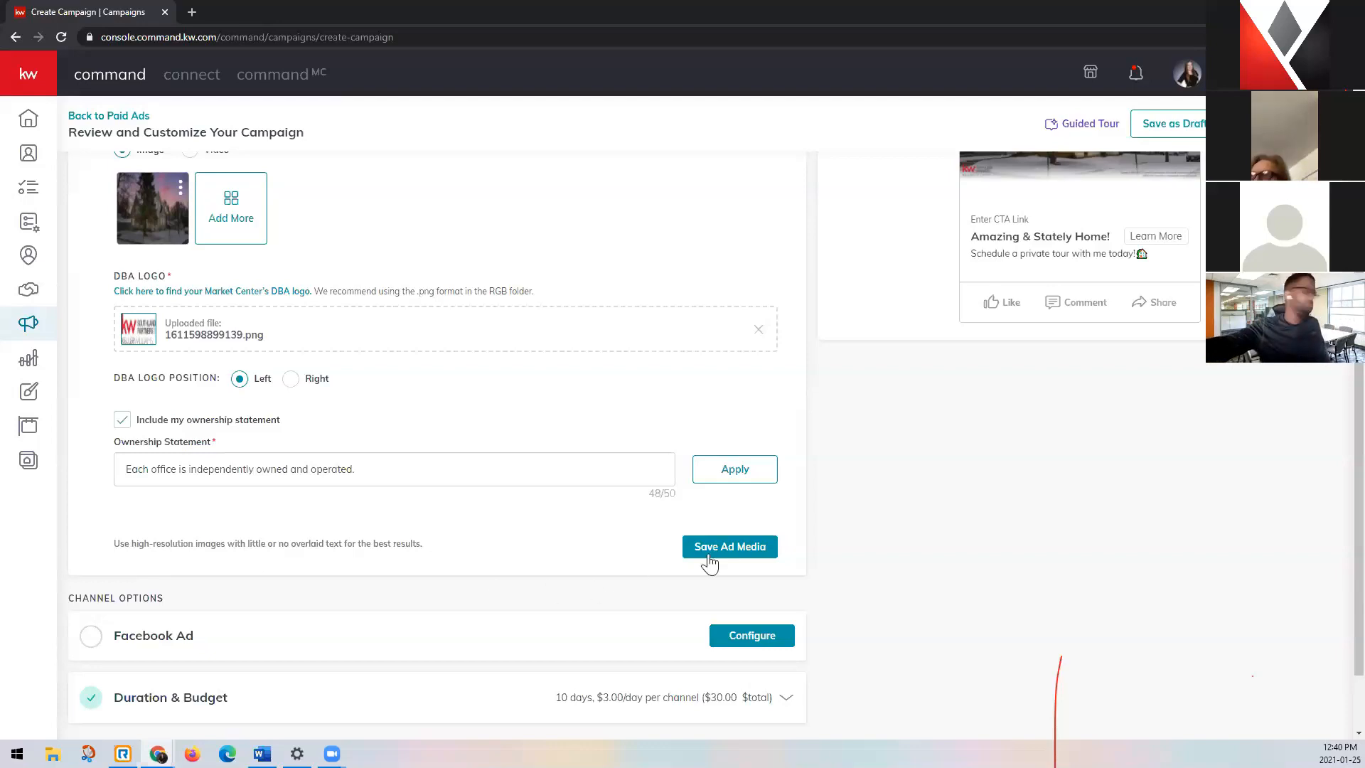
click(772, 553)
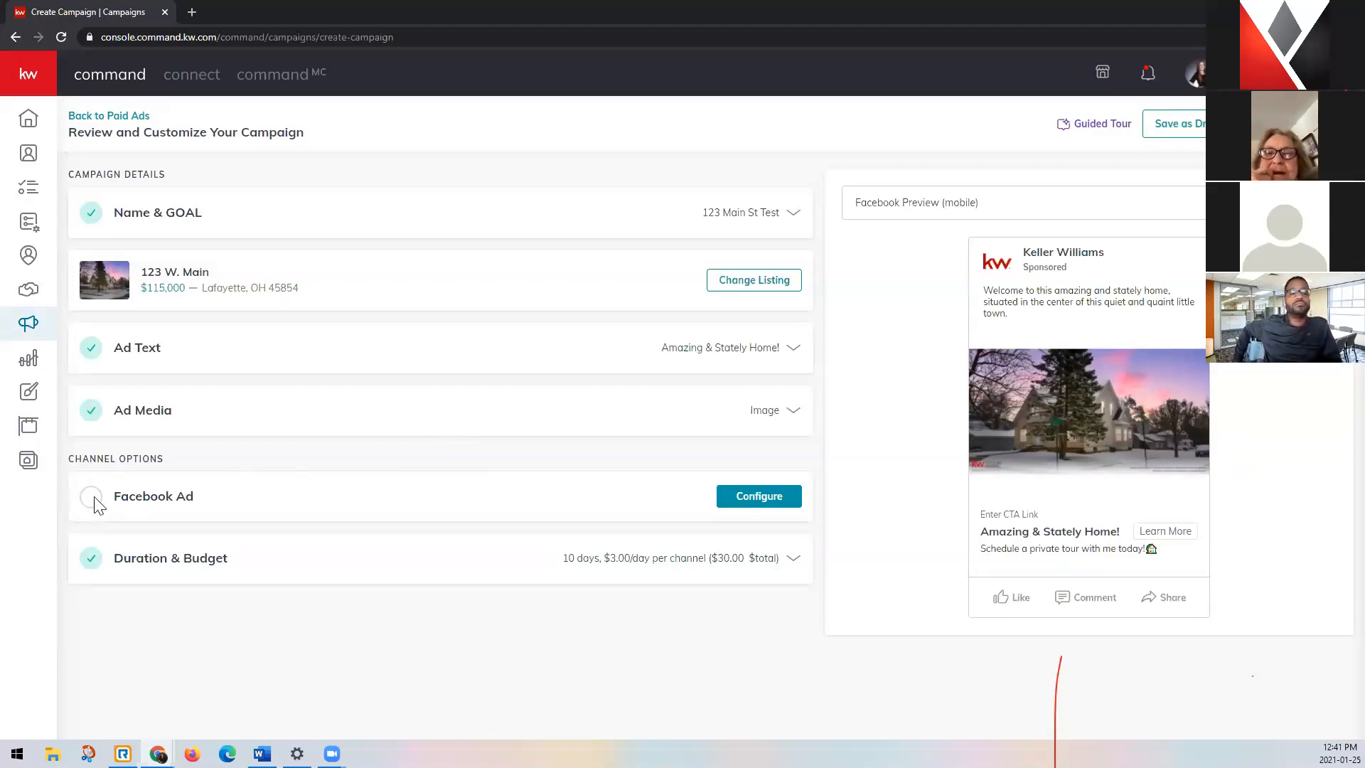
Configure the Facebook Ad channel with the agent's KW Southland Partners business page as the page displaying the ad.
click(789, 506)
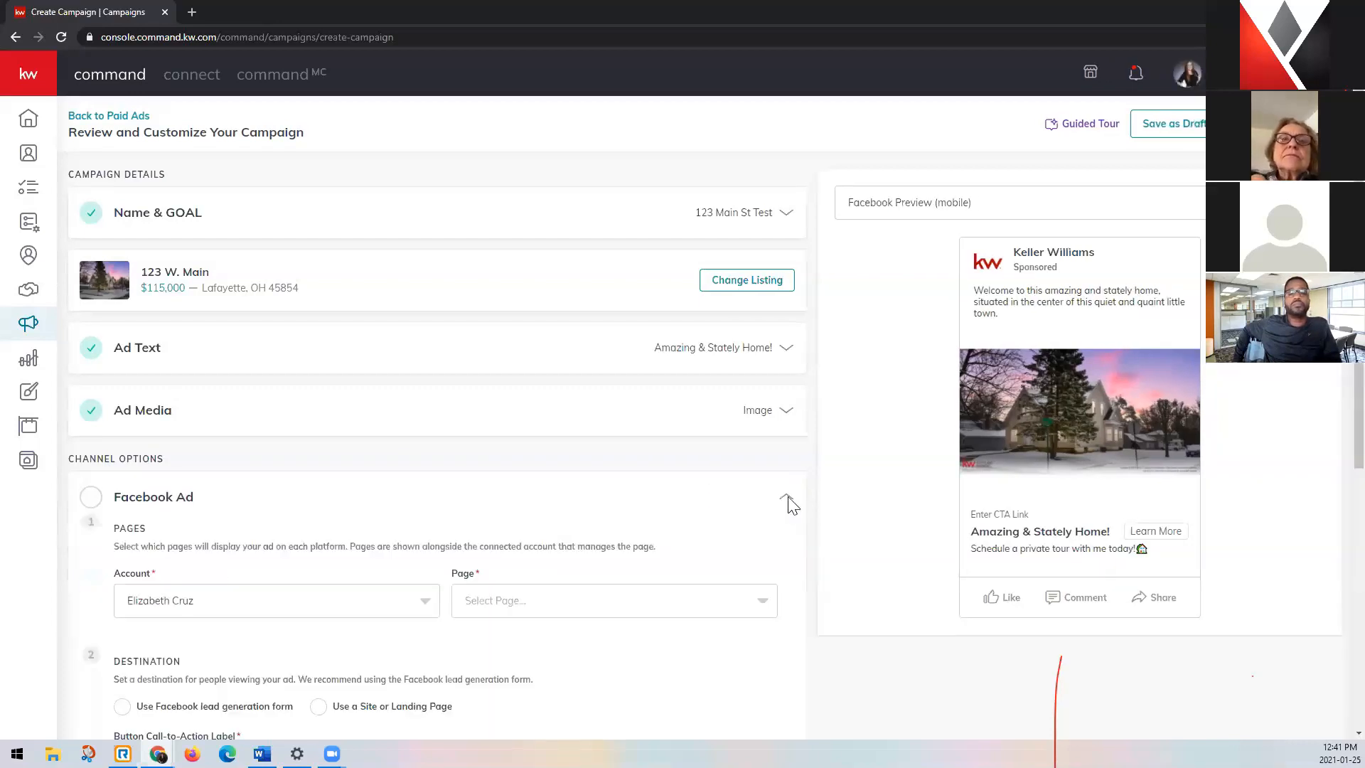
scroll(777, 503, down, 4)
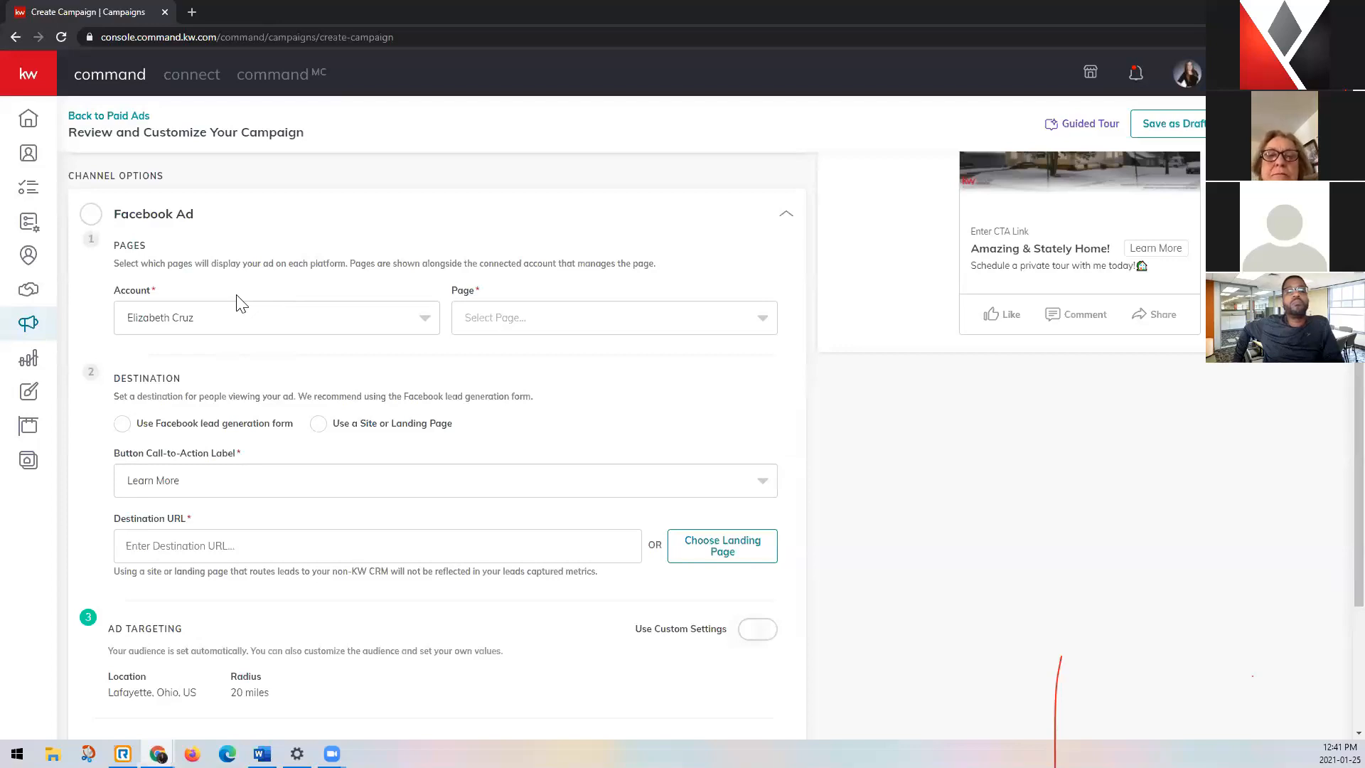
click(764, 324)
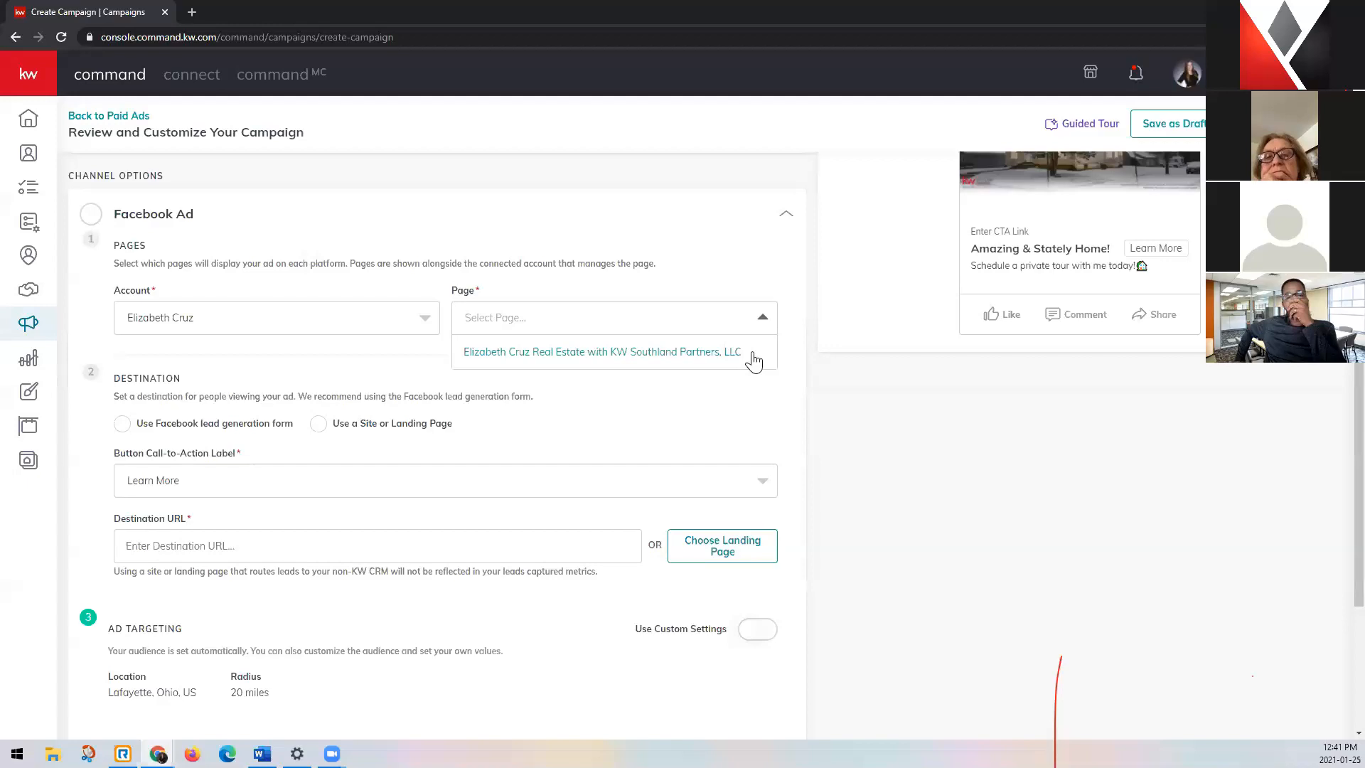
click(668, 358)
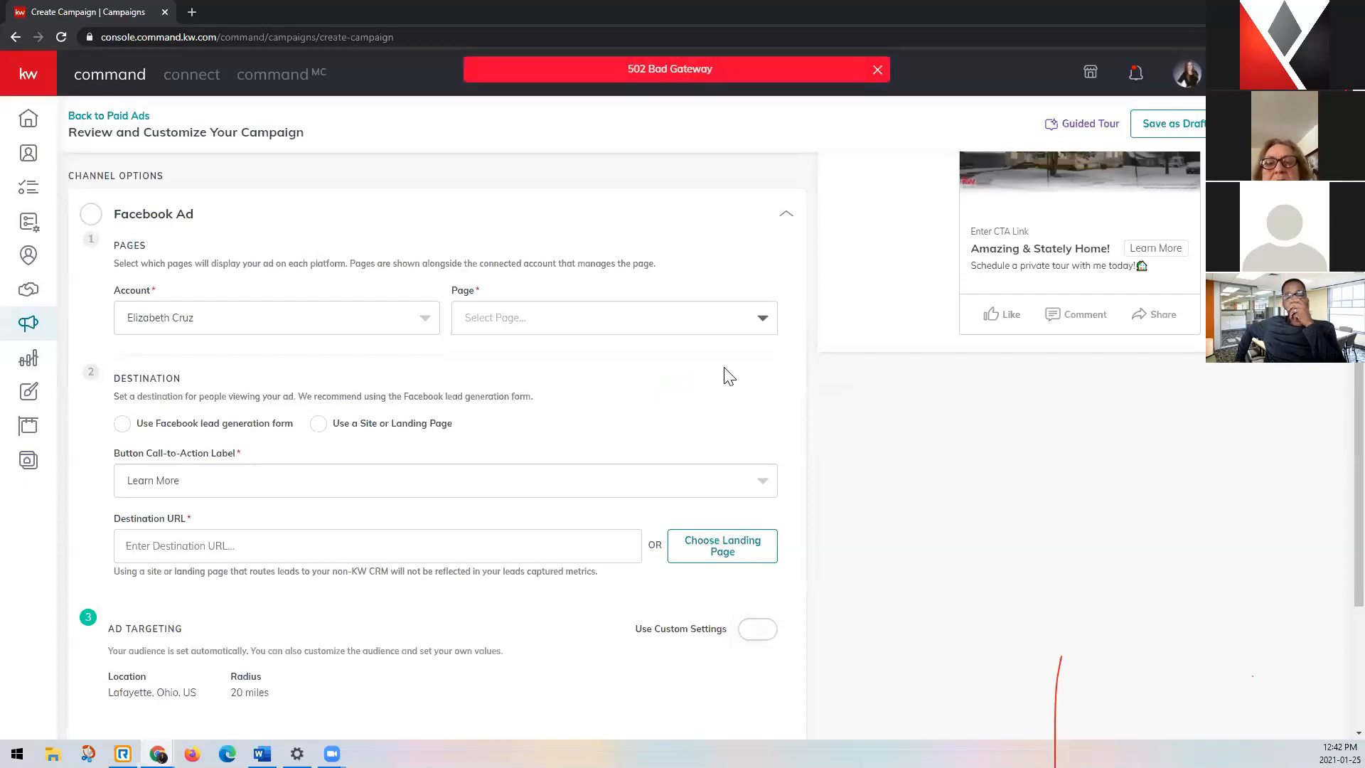
click(673, 318)
click(674, 357)
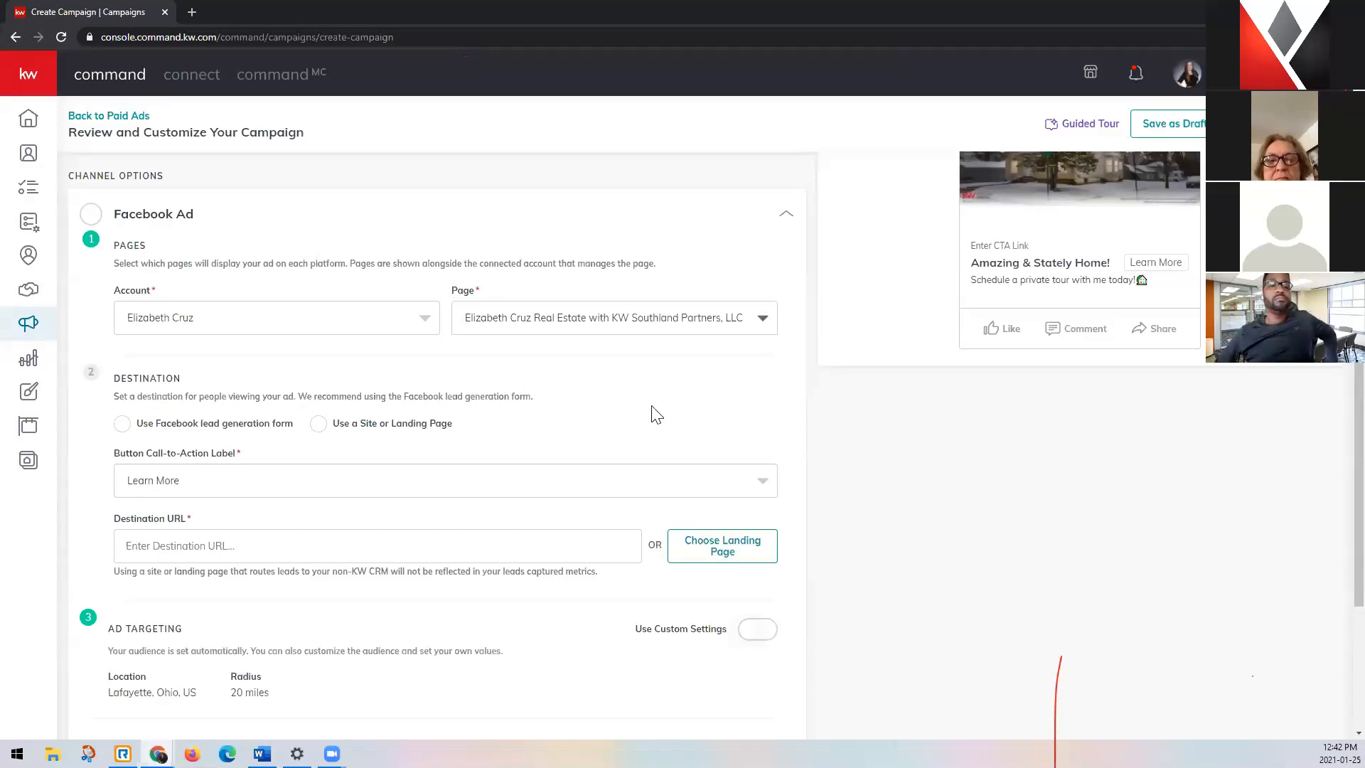
Accept Facebook's Lead Ad Terms for the selected page and set the ad destination to the Facebook lead generation form.
scroll(178, 405, down, 1)
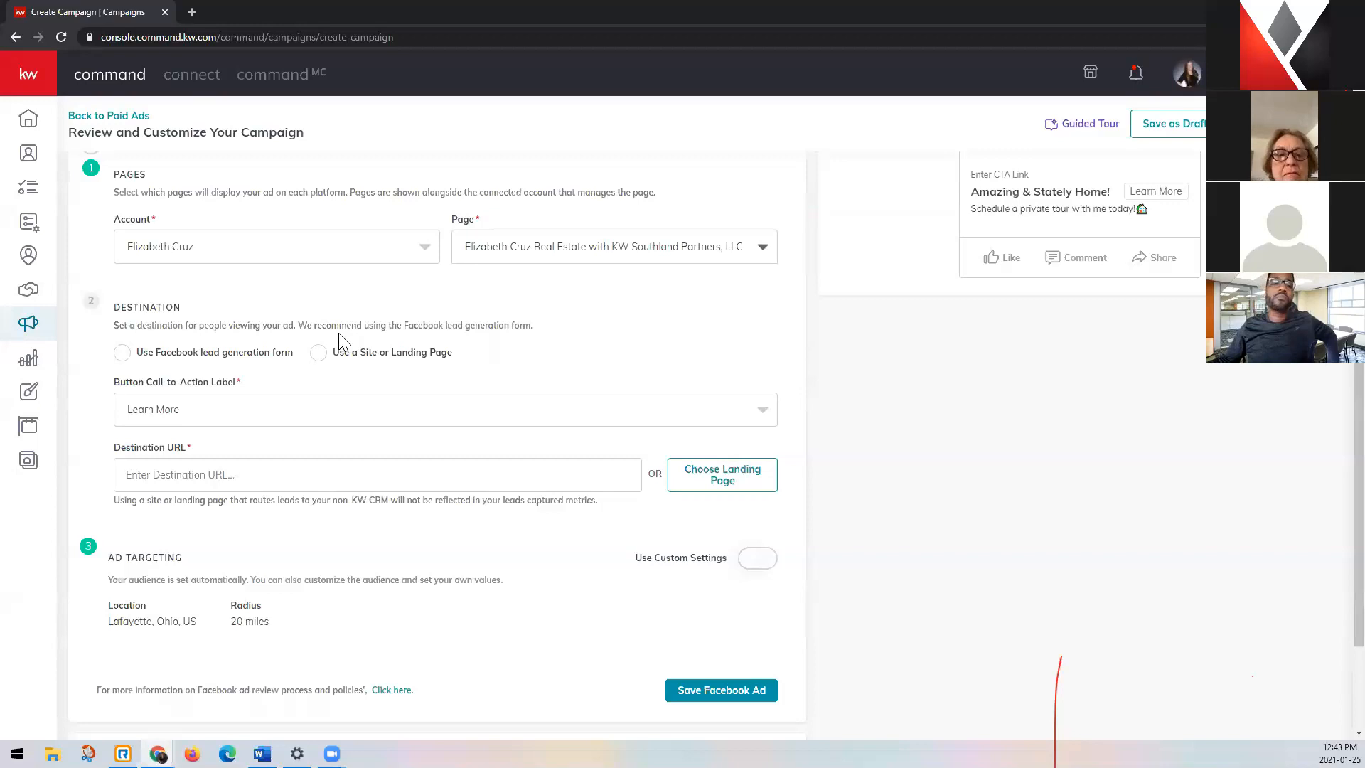
click(122, 355)
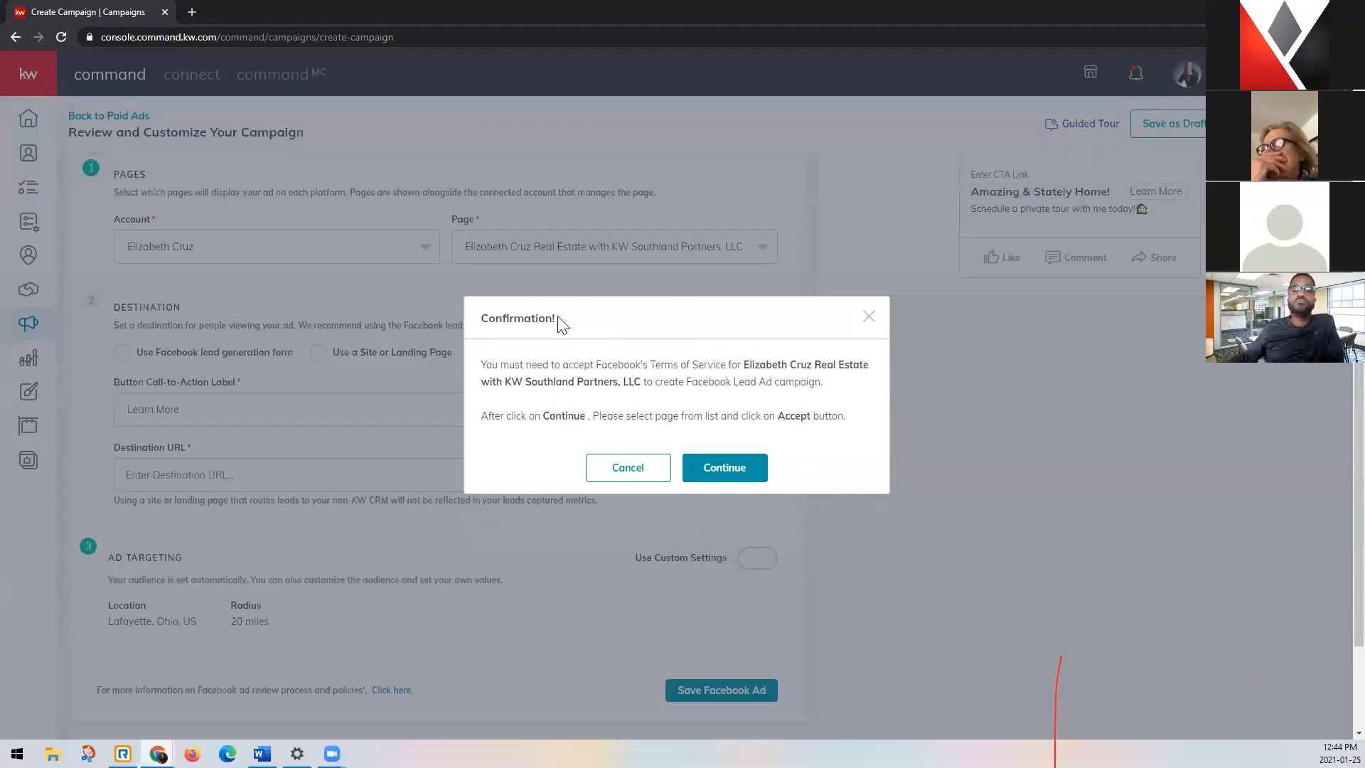
click(759, 470)
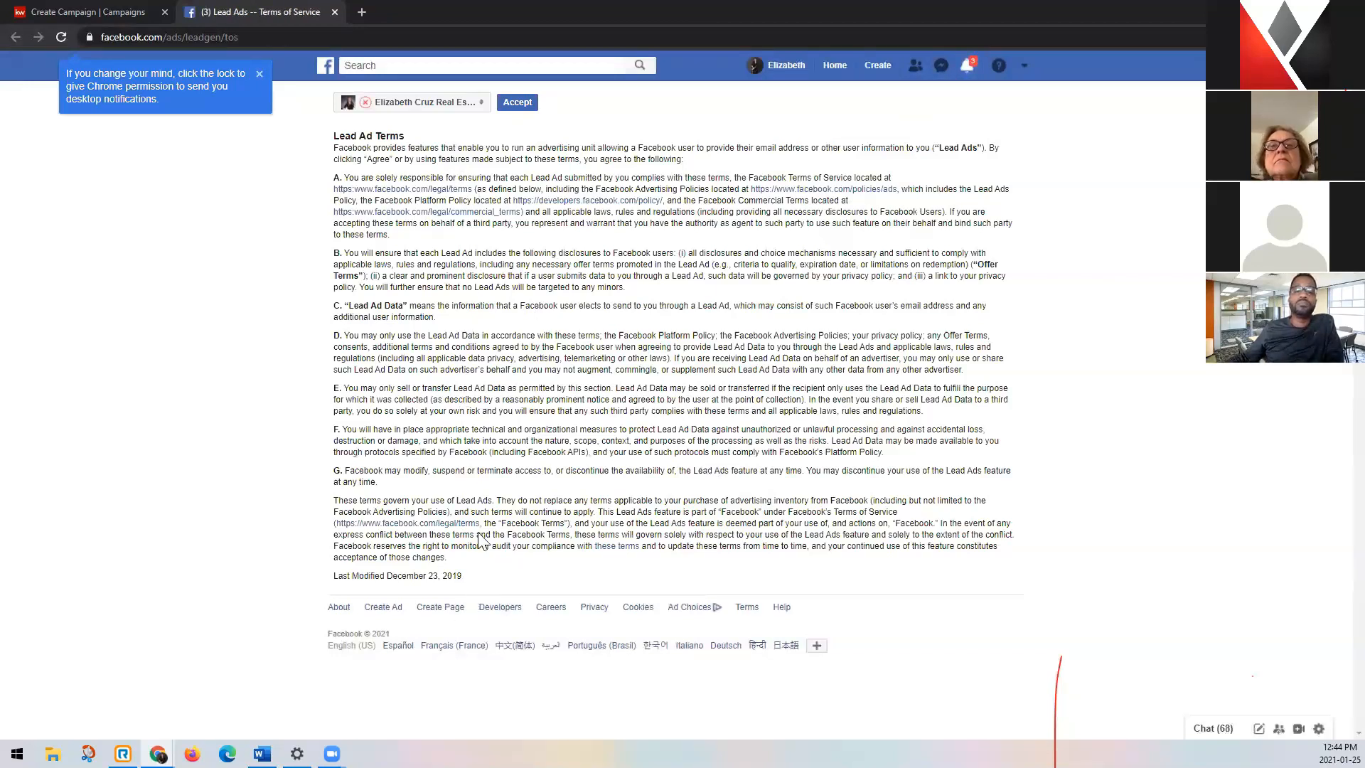
click(518, 103)
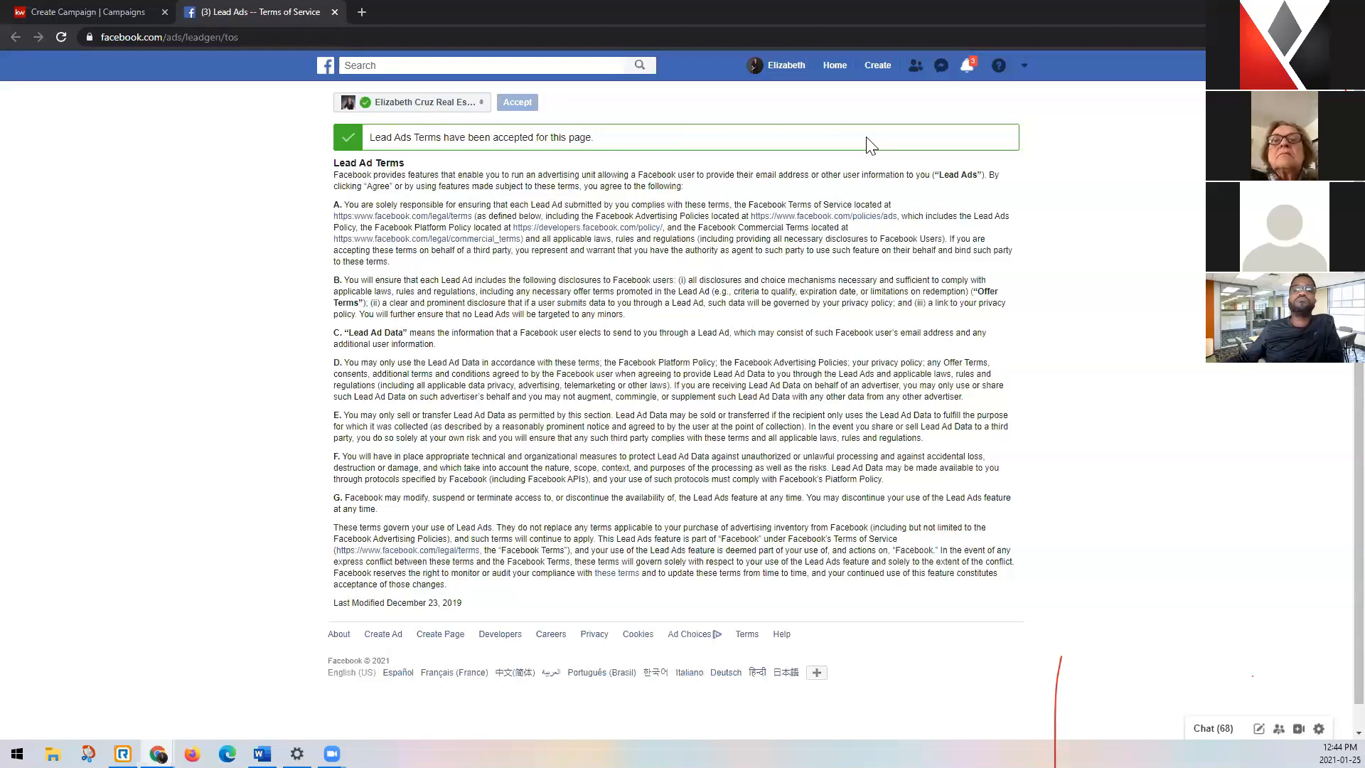
click(334, 12)
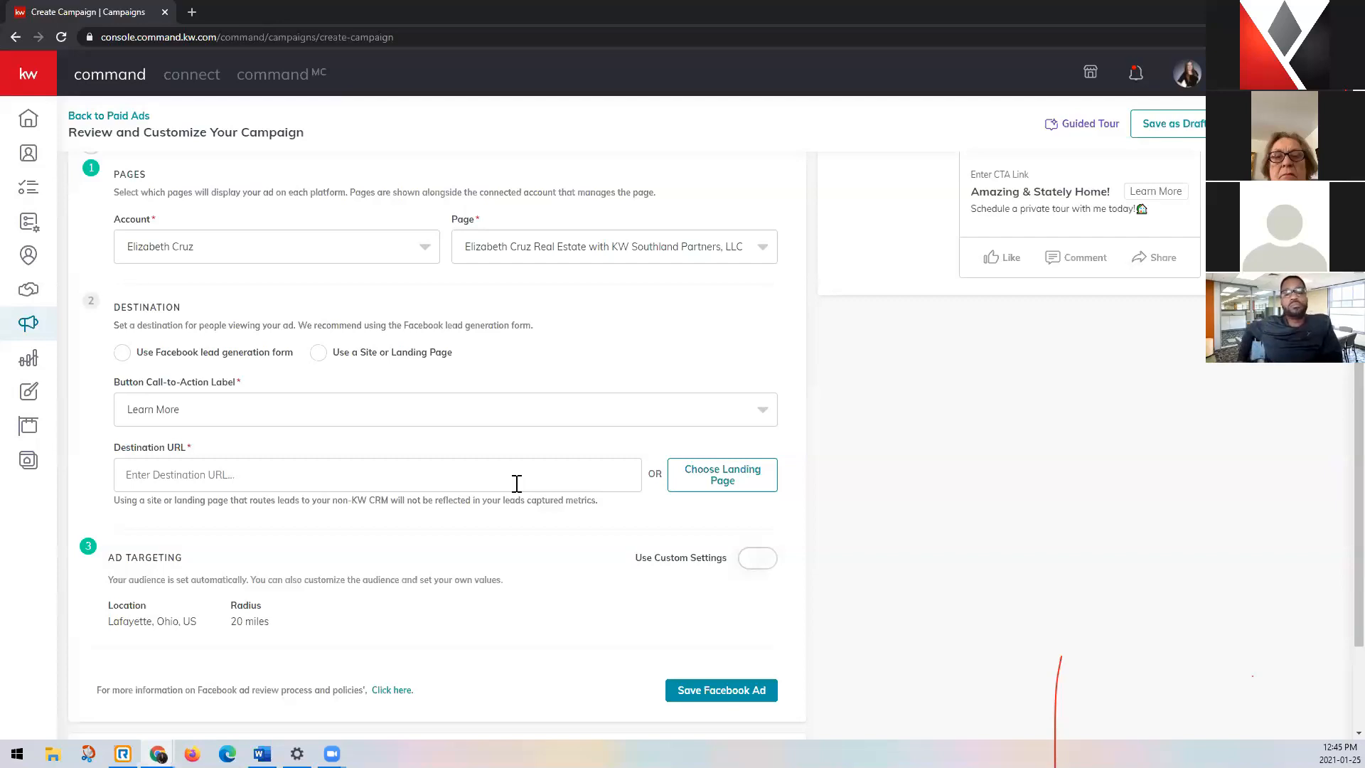
click(123, 355)
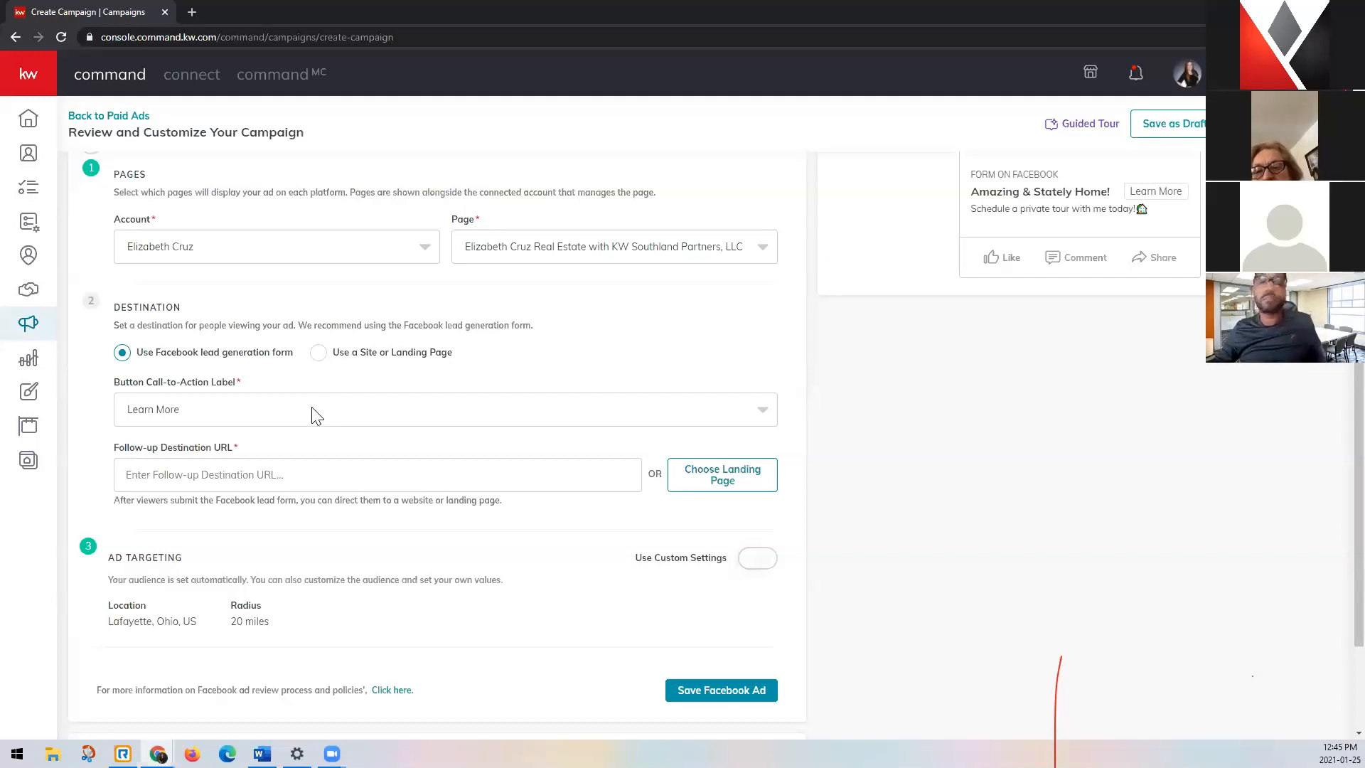
Try the call-to-action label Sign Up, and set it back to Learn More.
scroll(317, 416, up, 2)
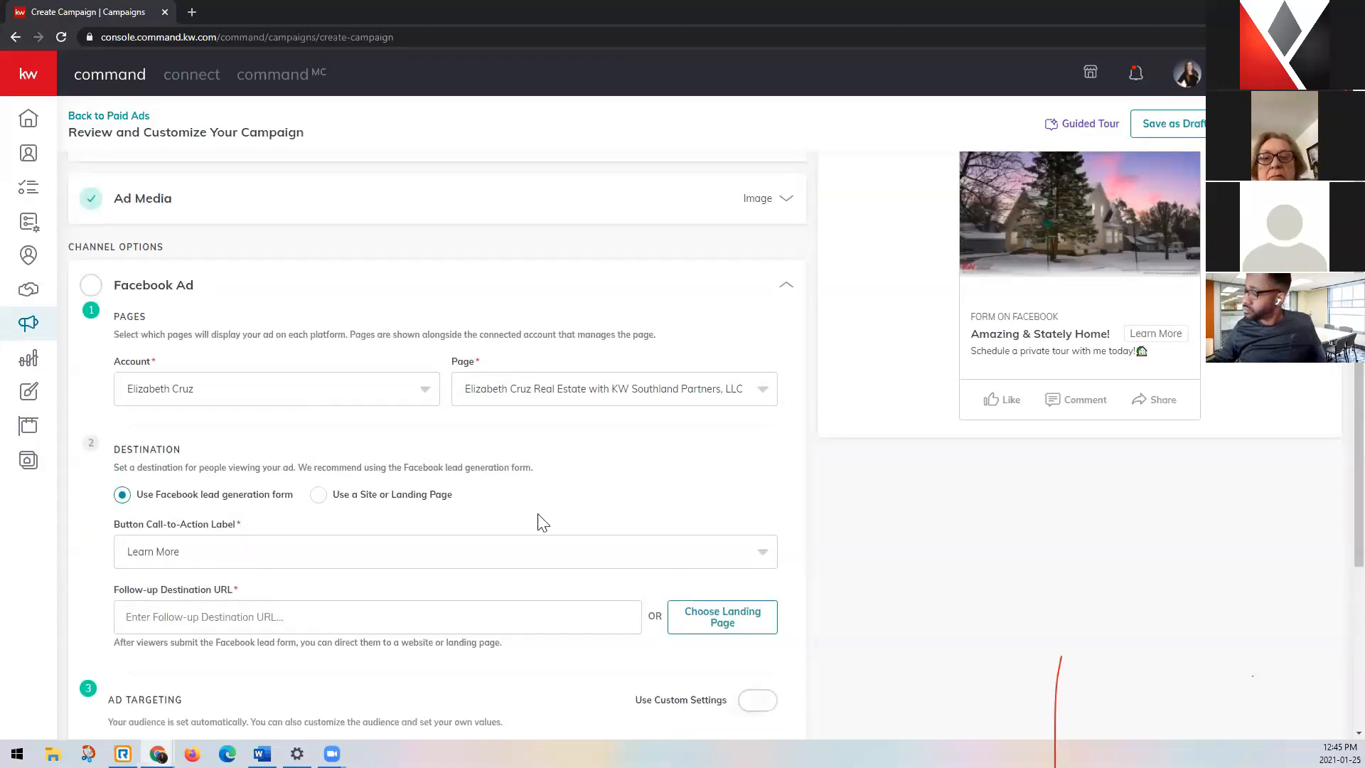
click(525, 557)
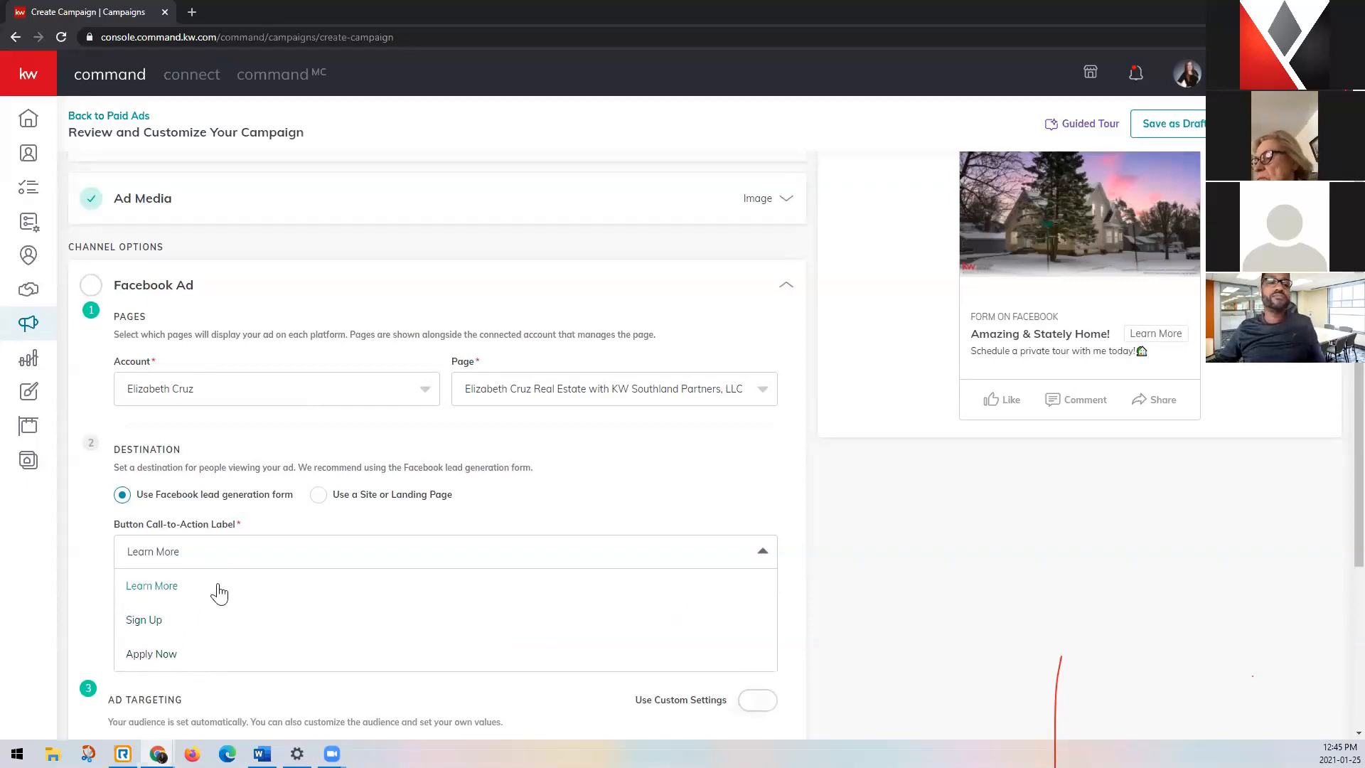
click(251, 589)
click(483, 558)
click(352, 629)
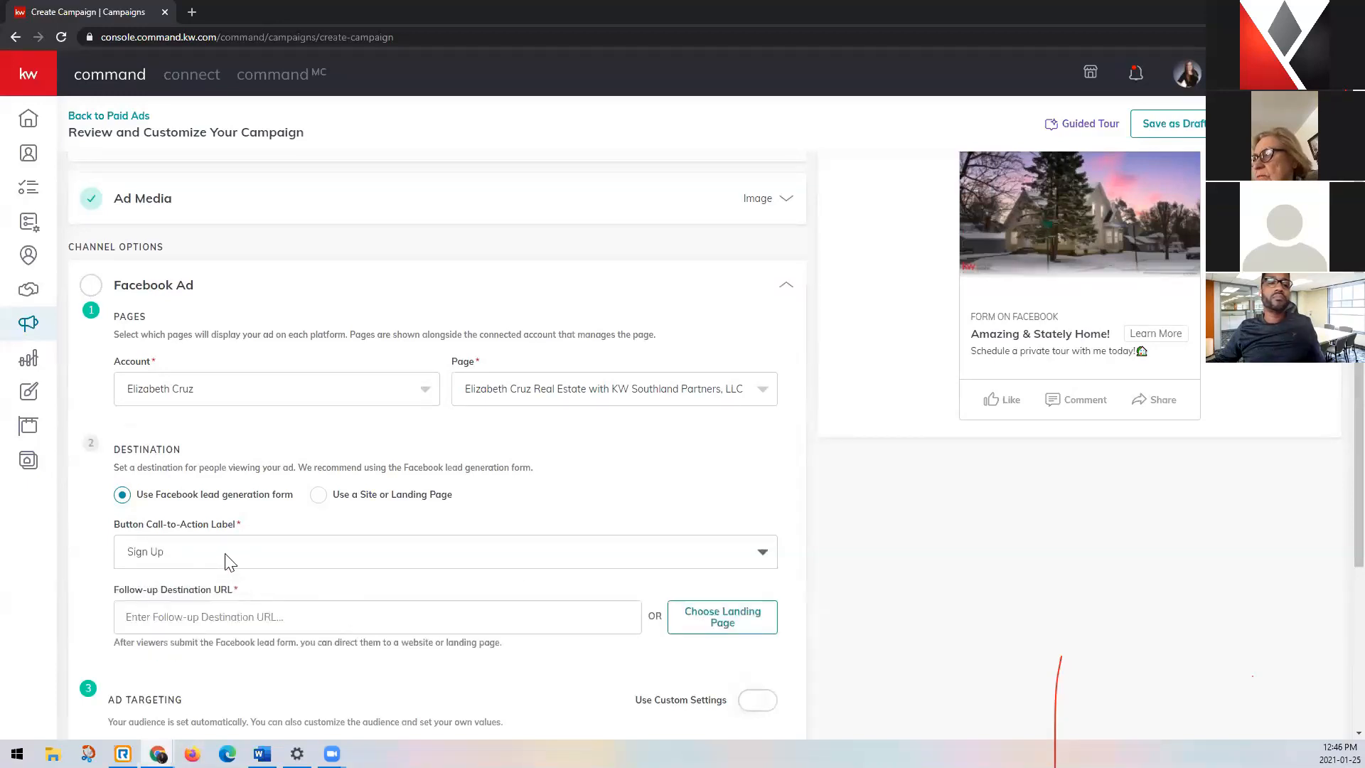
click(234, 553)
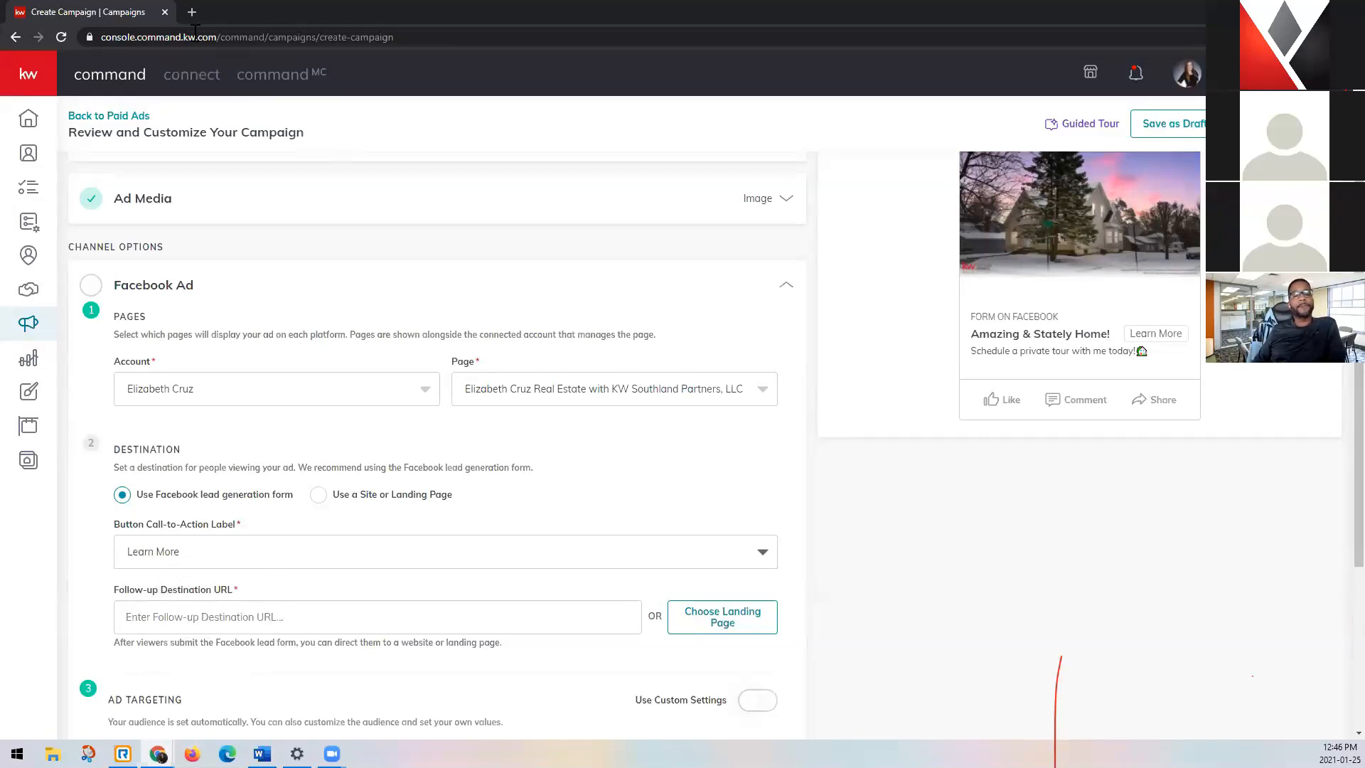
Open the agent's KW website in a new browser tab.
click(192, 12)
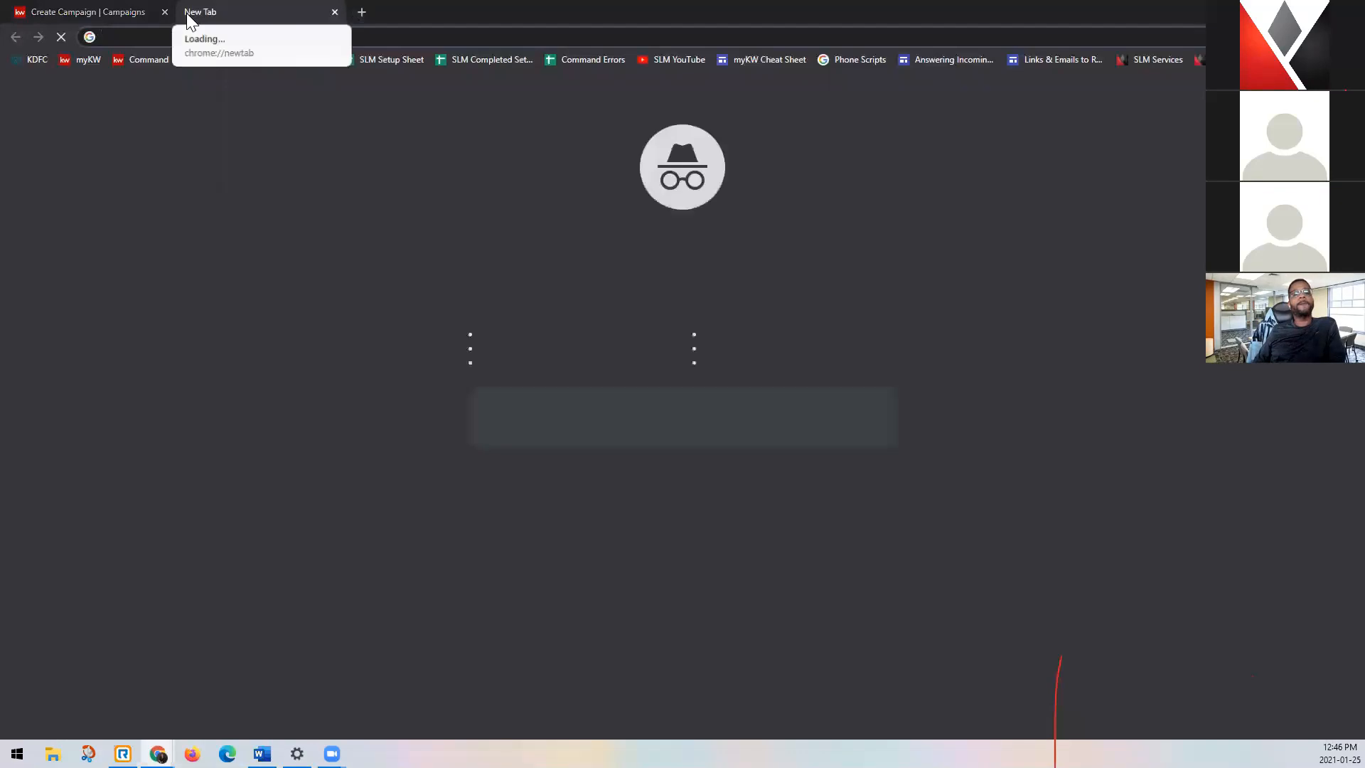
key(Return)
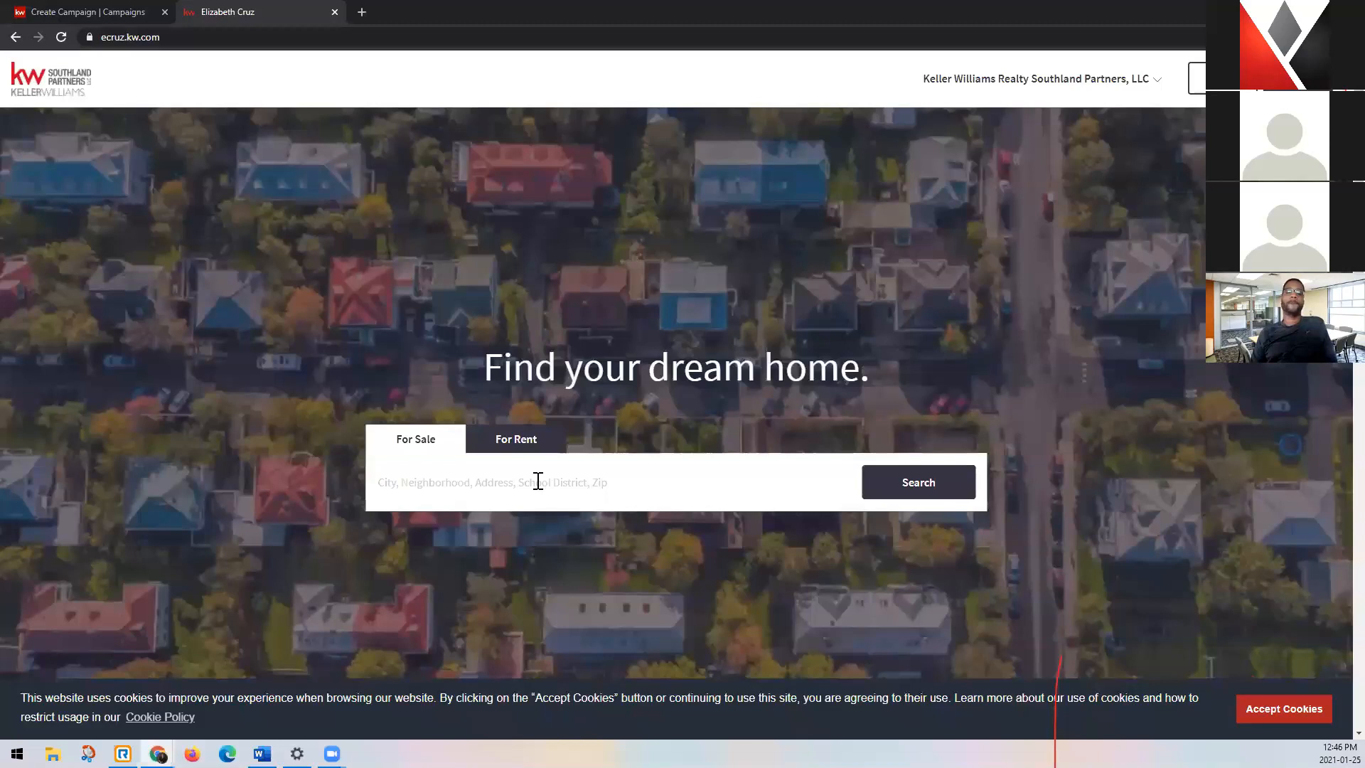
Enter the listing's house number and street name in the site's home search, and check the full address in the campaign.
click(538, 482)
key(alt+Tab)
key(alt+Tab)
click(105, 8)
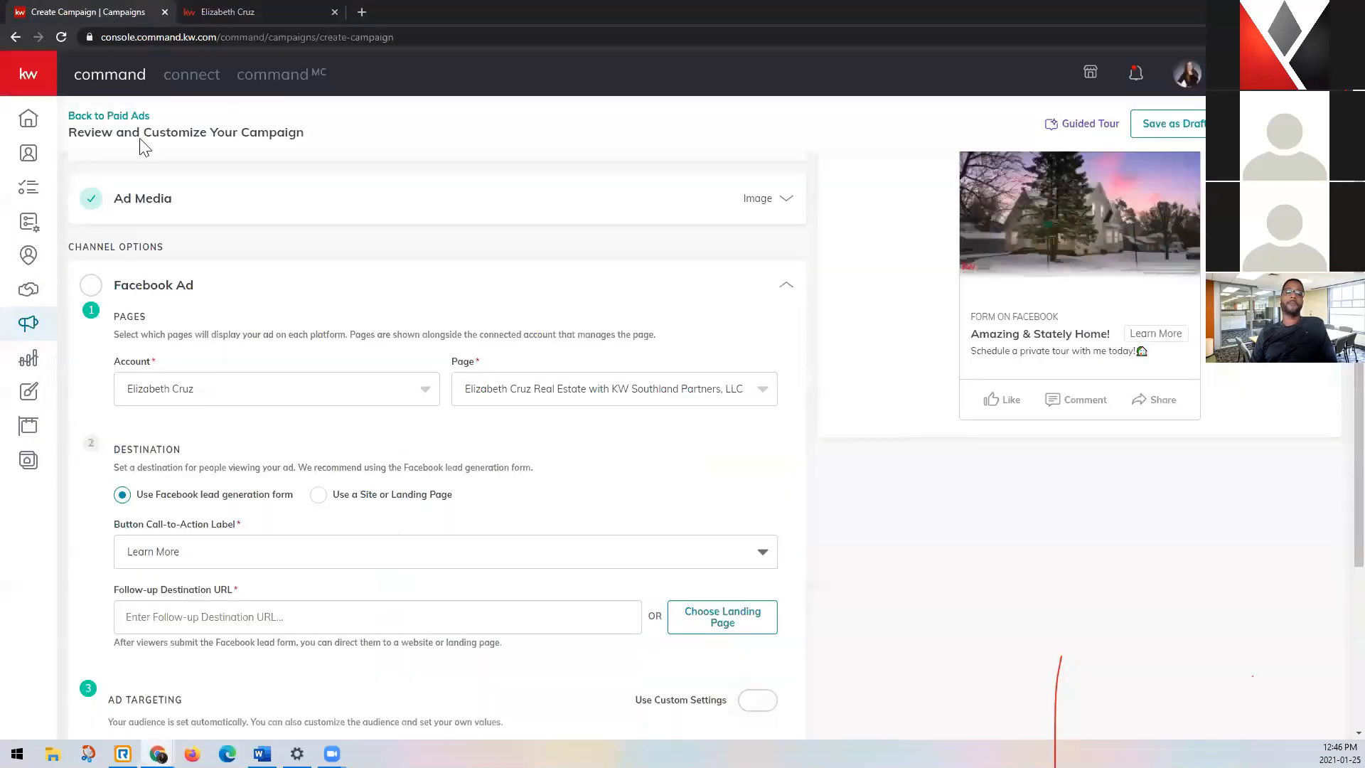
scroll(372, 417, up, 3)
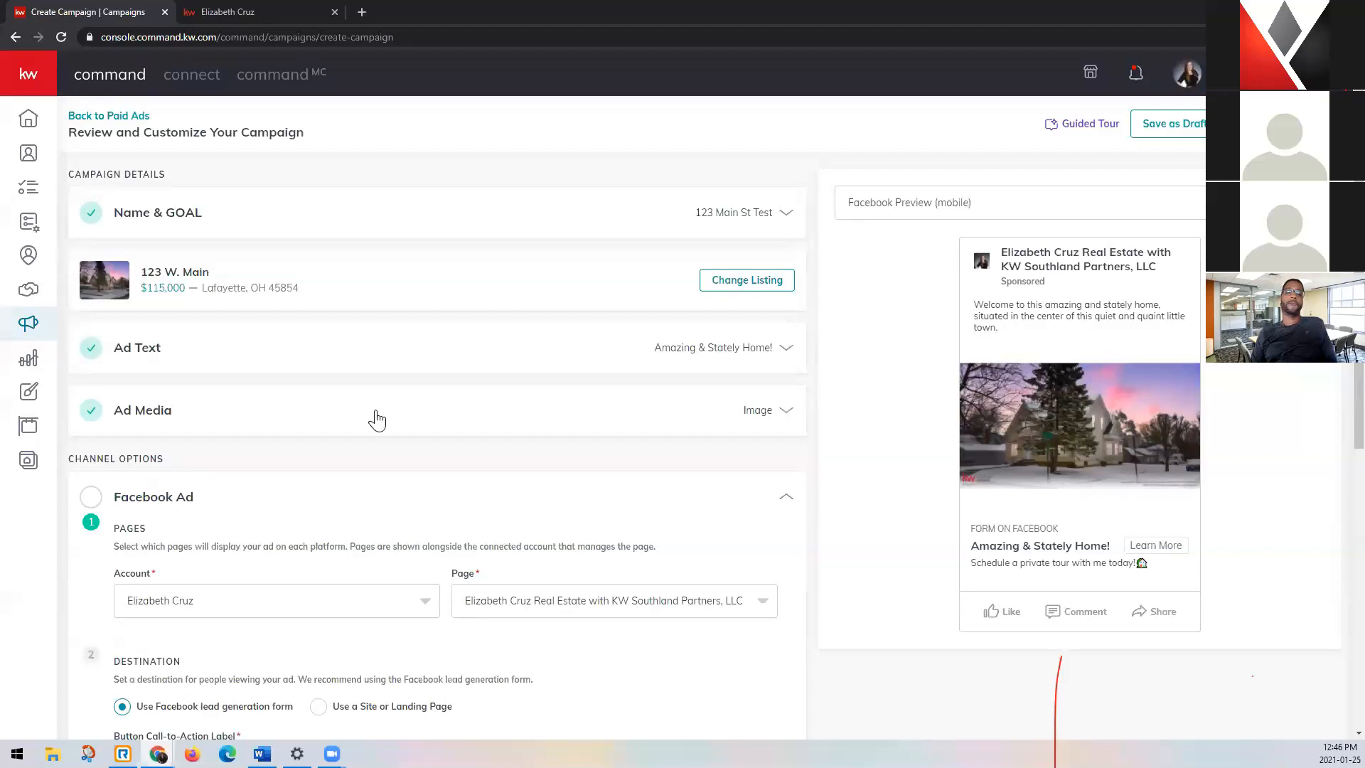
click(224, 11)
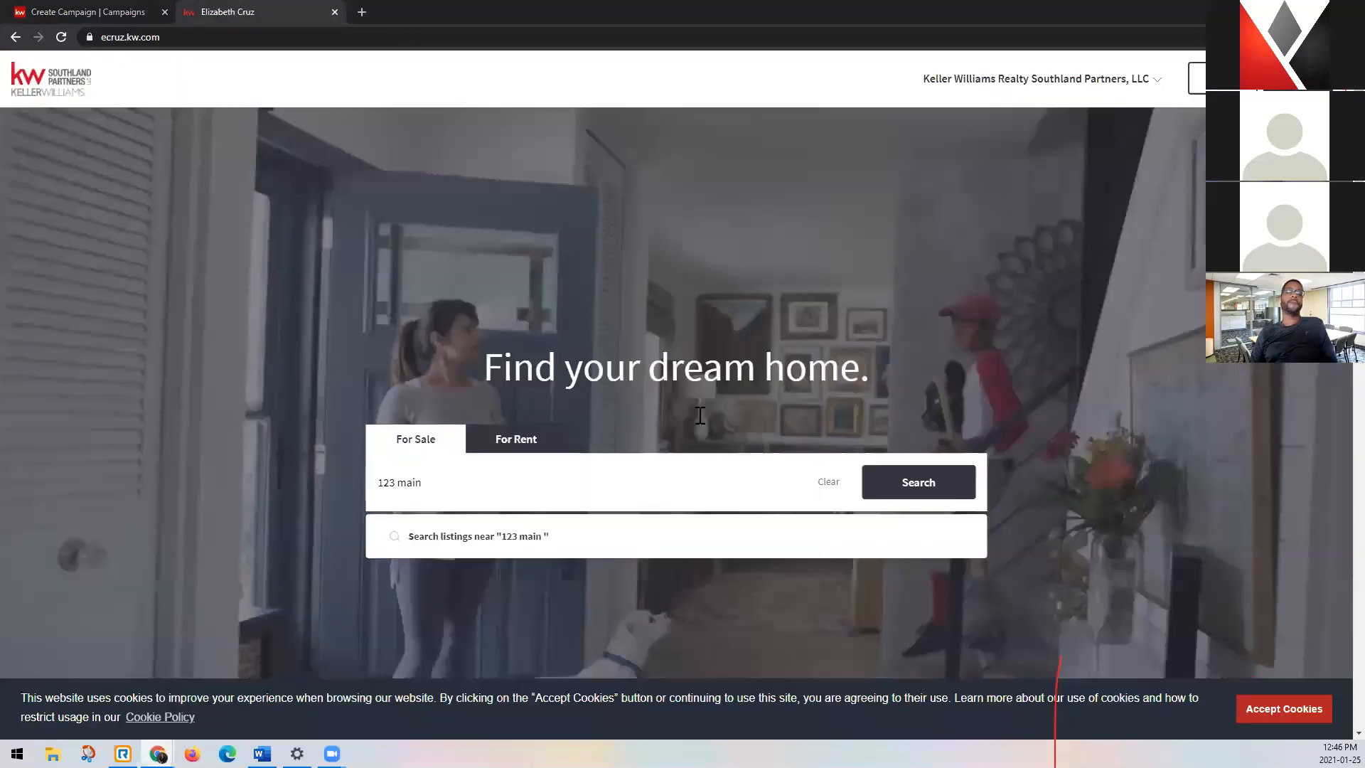
Complete the search text with the listing's street direction, city and state, and run the search for homes for sale.
text(lafay)
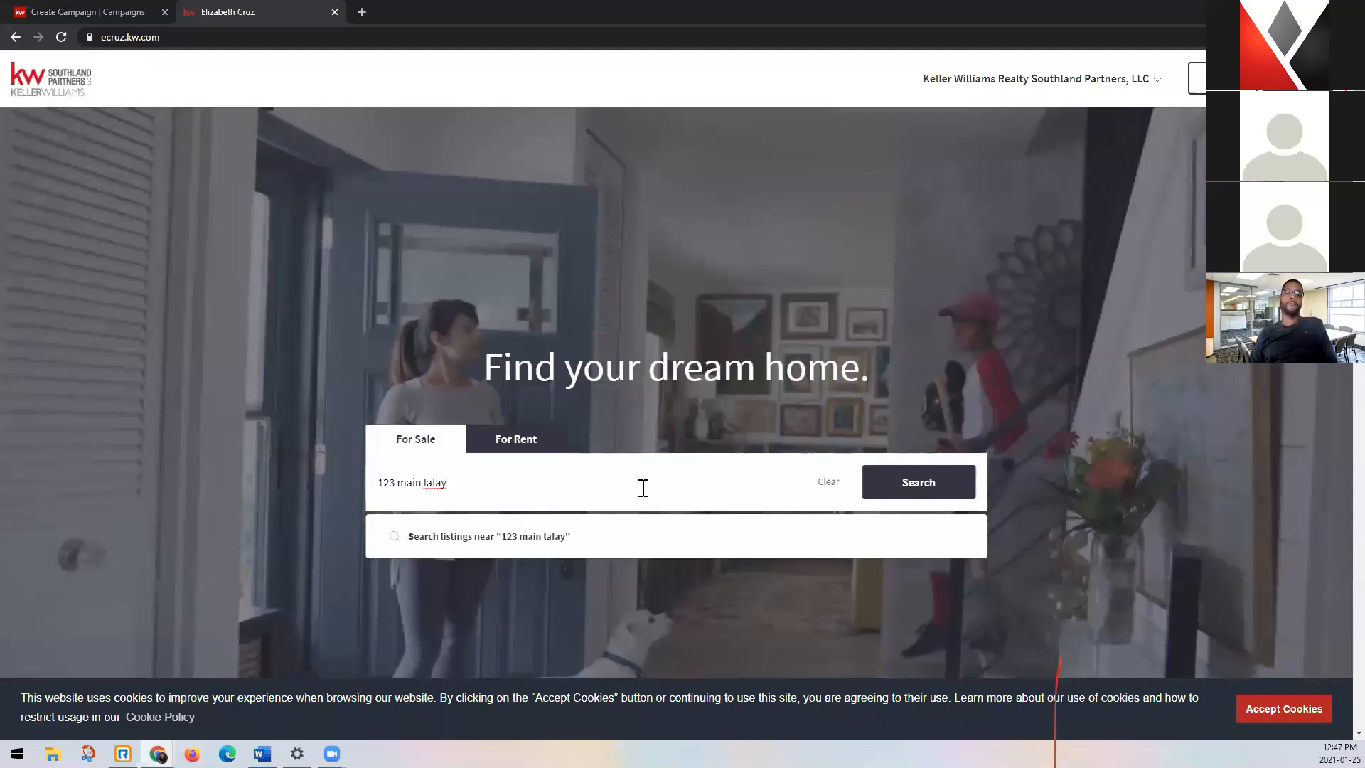
text(ette)
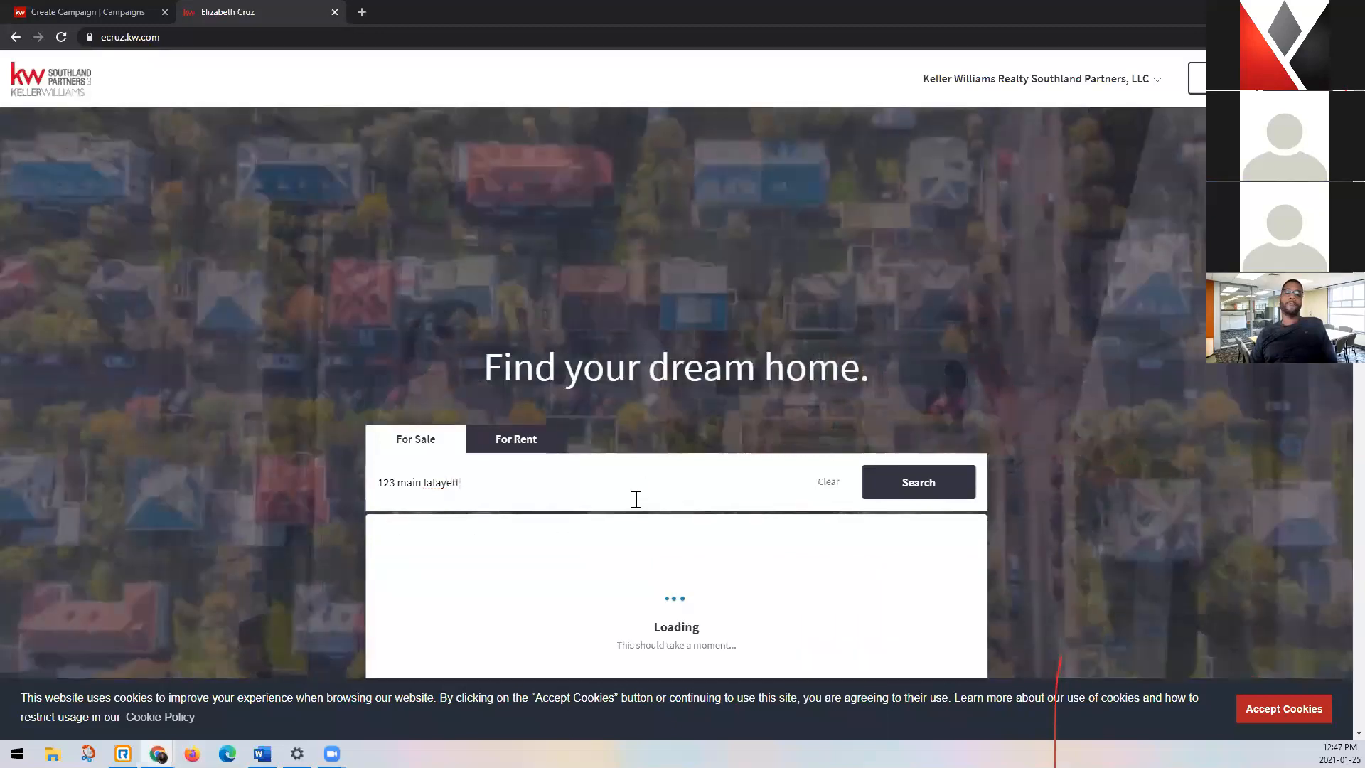
click(401, 478)
text(w)
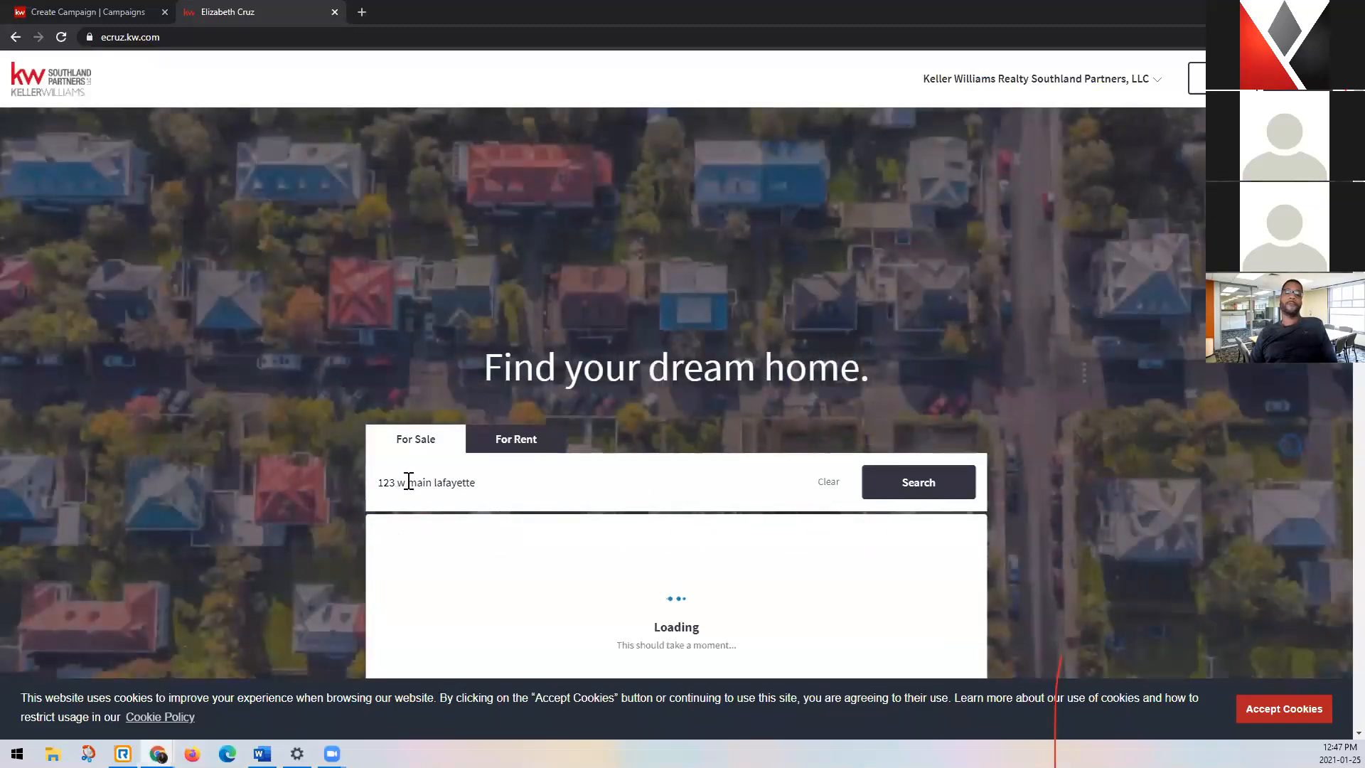
click(573, 486)
text(oh)
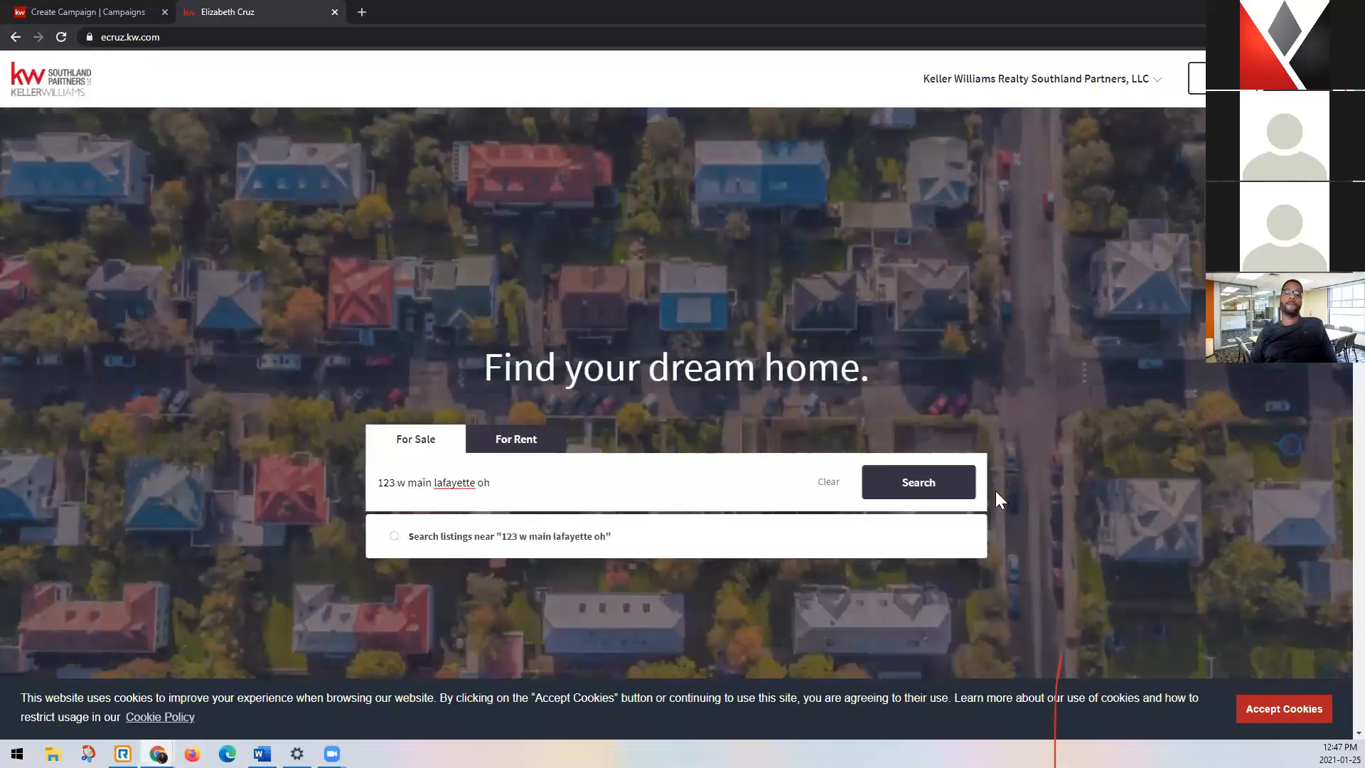
click(946, 492)
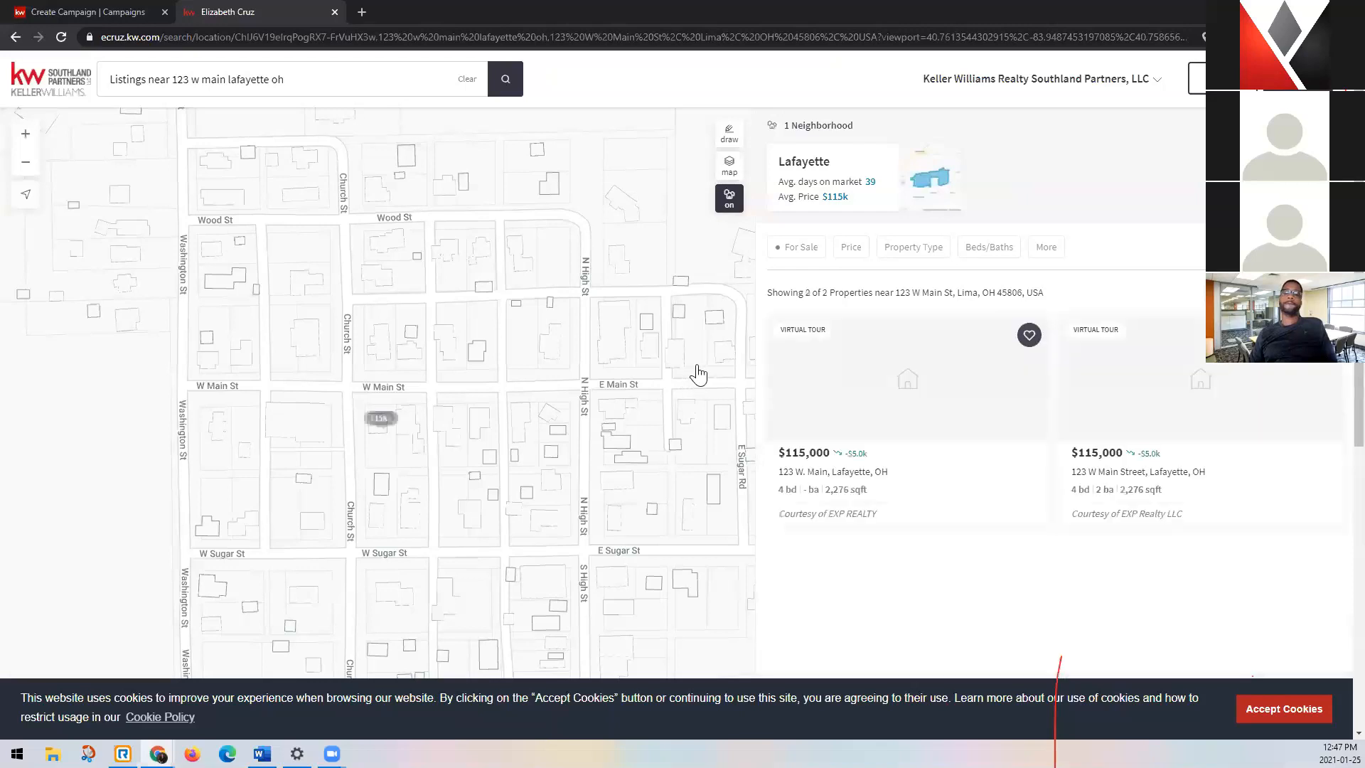
Open the first matching listing from the search results and review its property page down to the contact form.
click(855, 405)
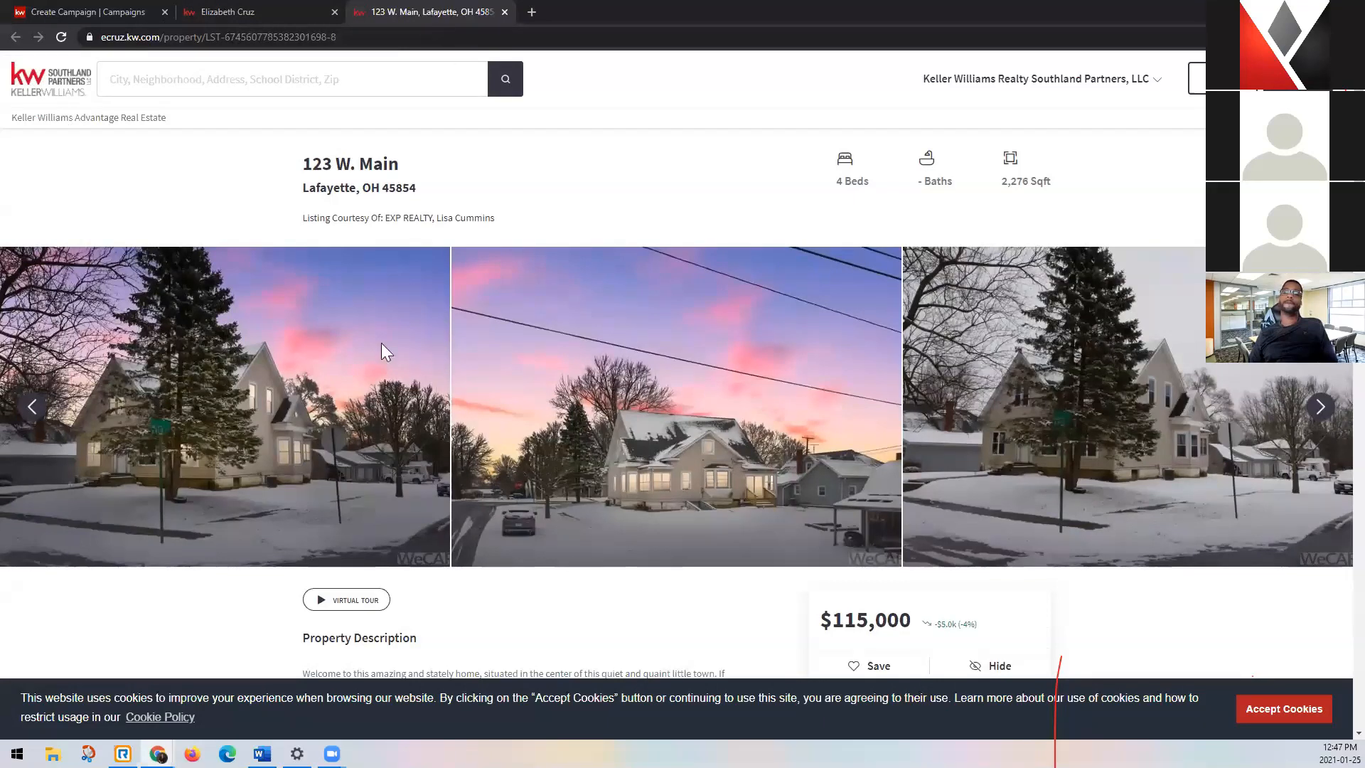
scroll(473, 431, down, 9)
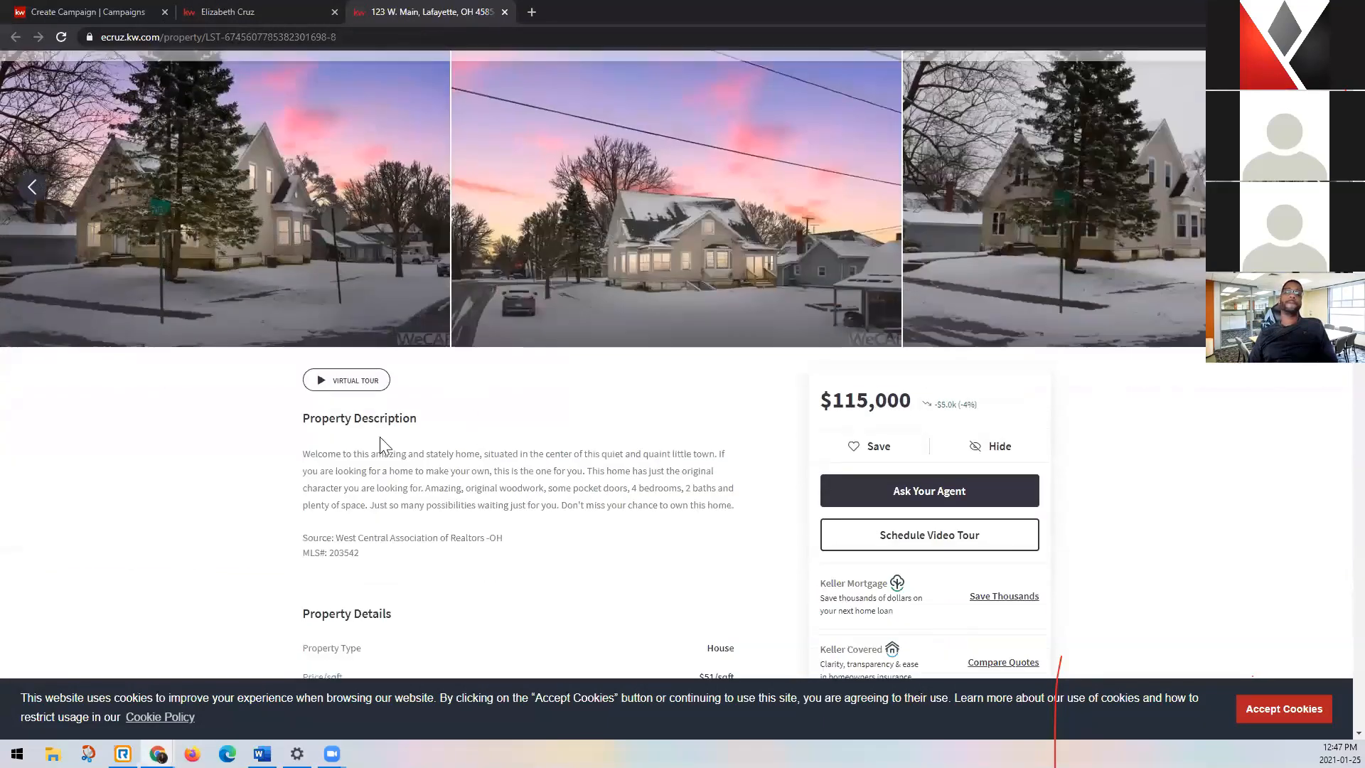
scroll(179, 485, down, 8)
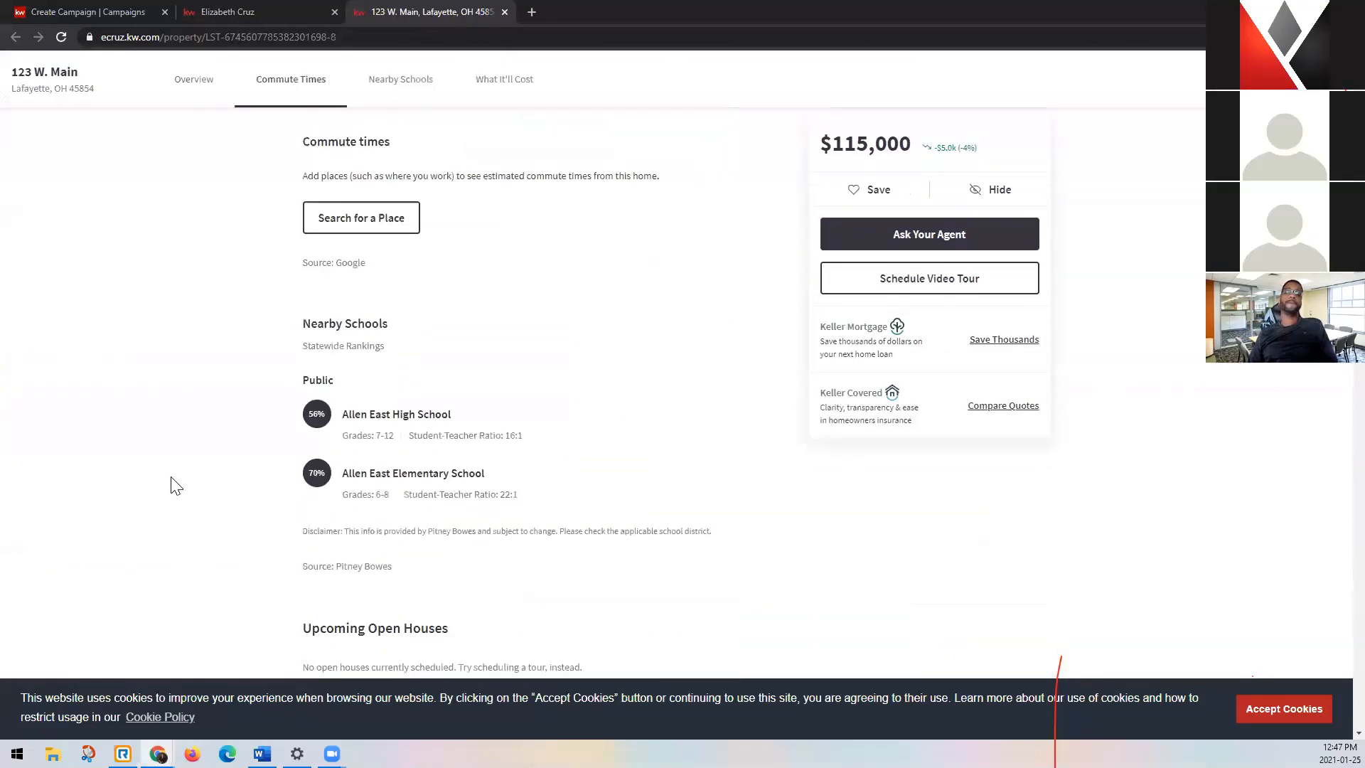
scroll(176, 486, down, 6)
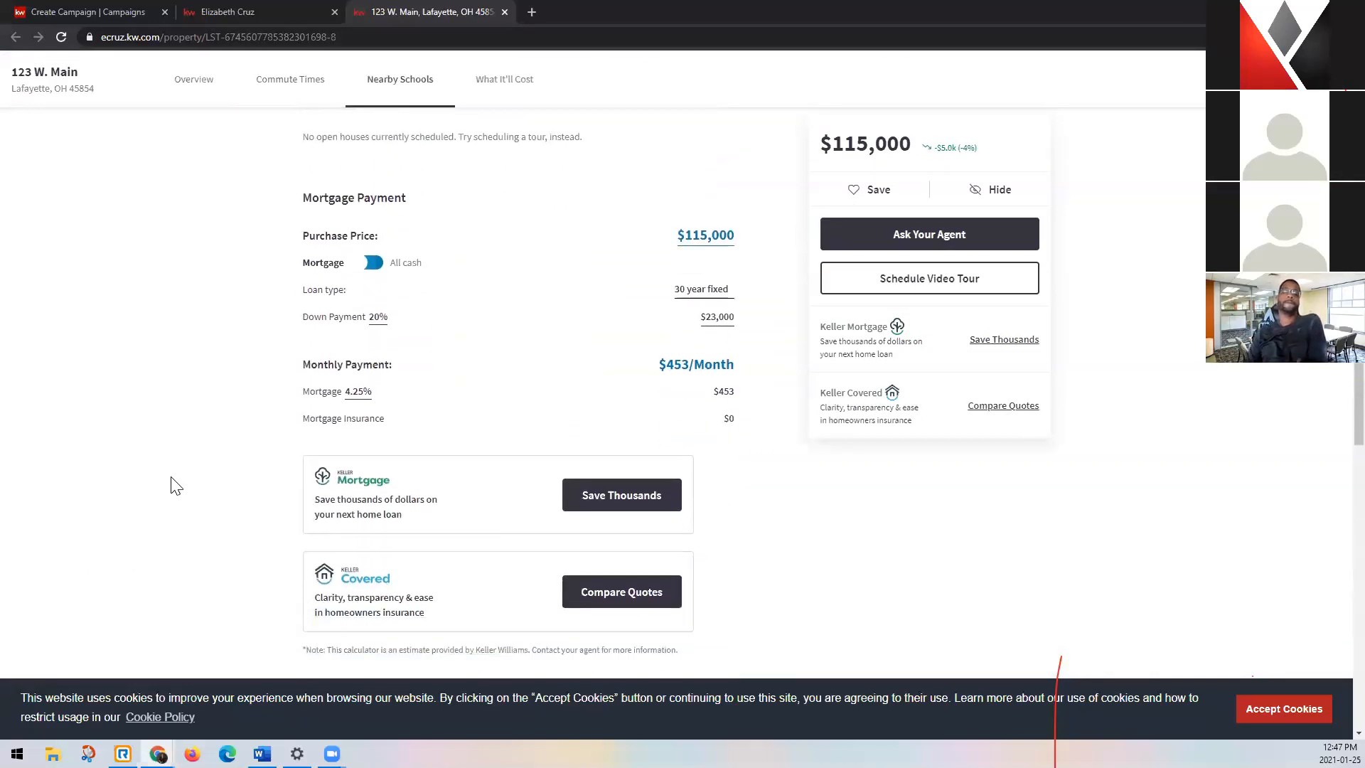
scroll(176, 486, down, 9)
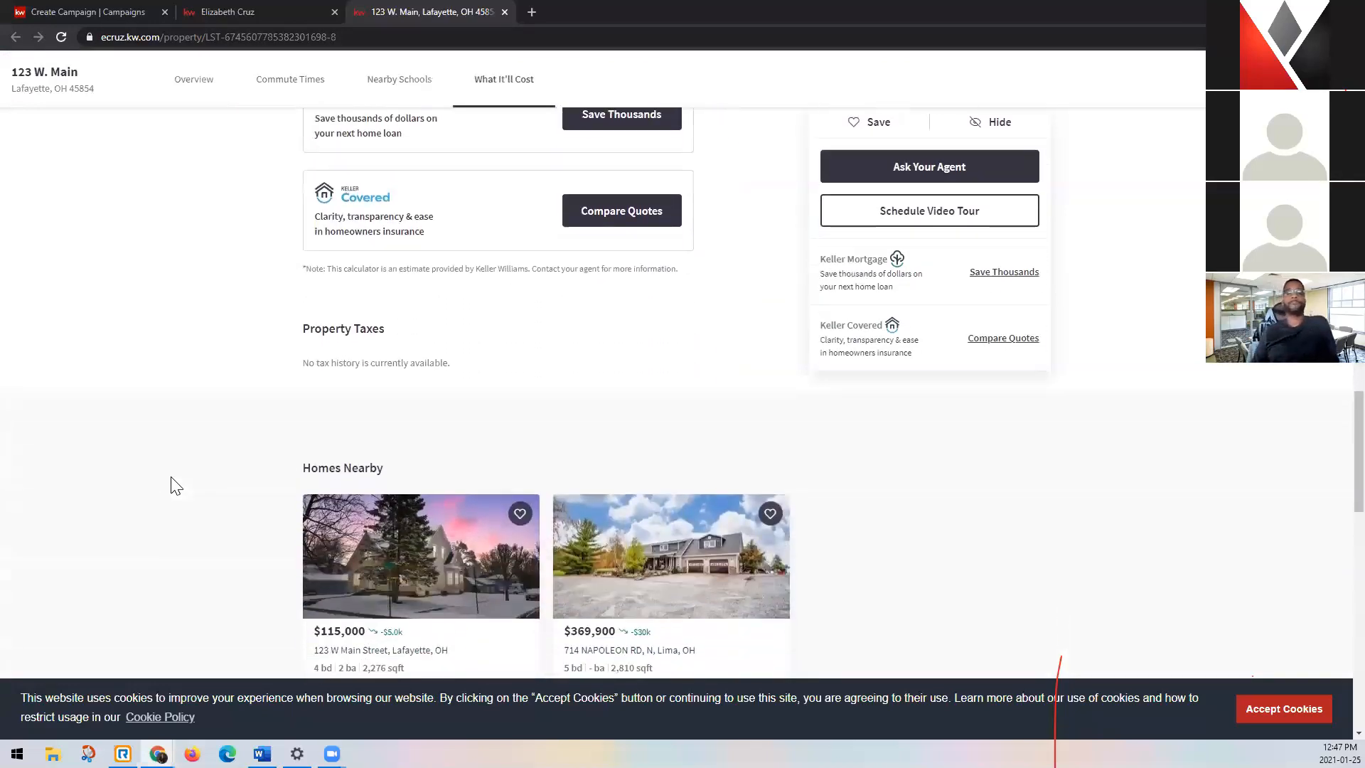
scroll(176, 486, down, 2)
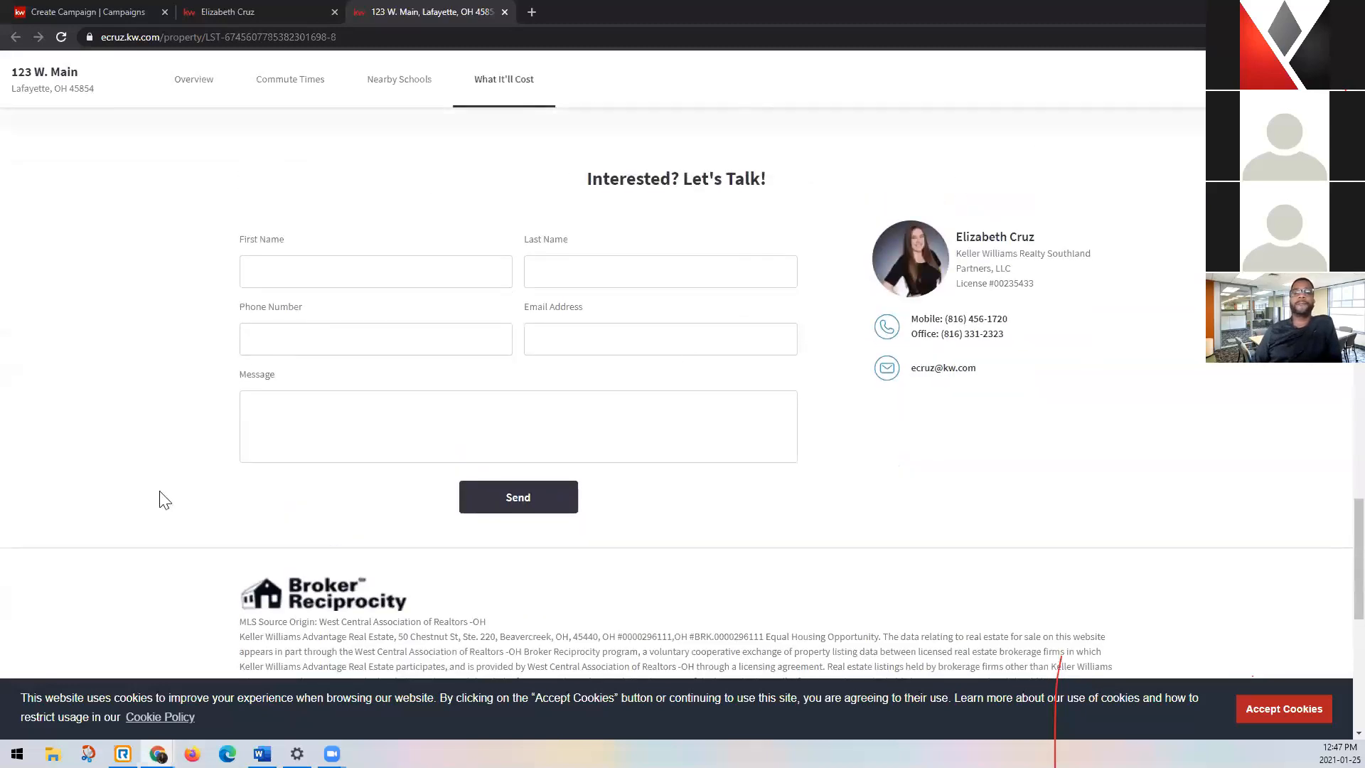
Copy the property page's URL and return to the campaign being created.
click(319, 37)
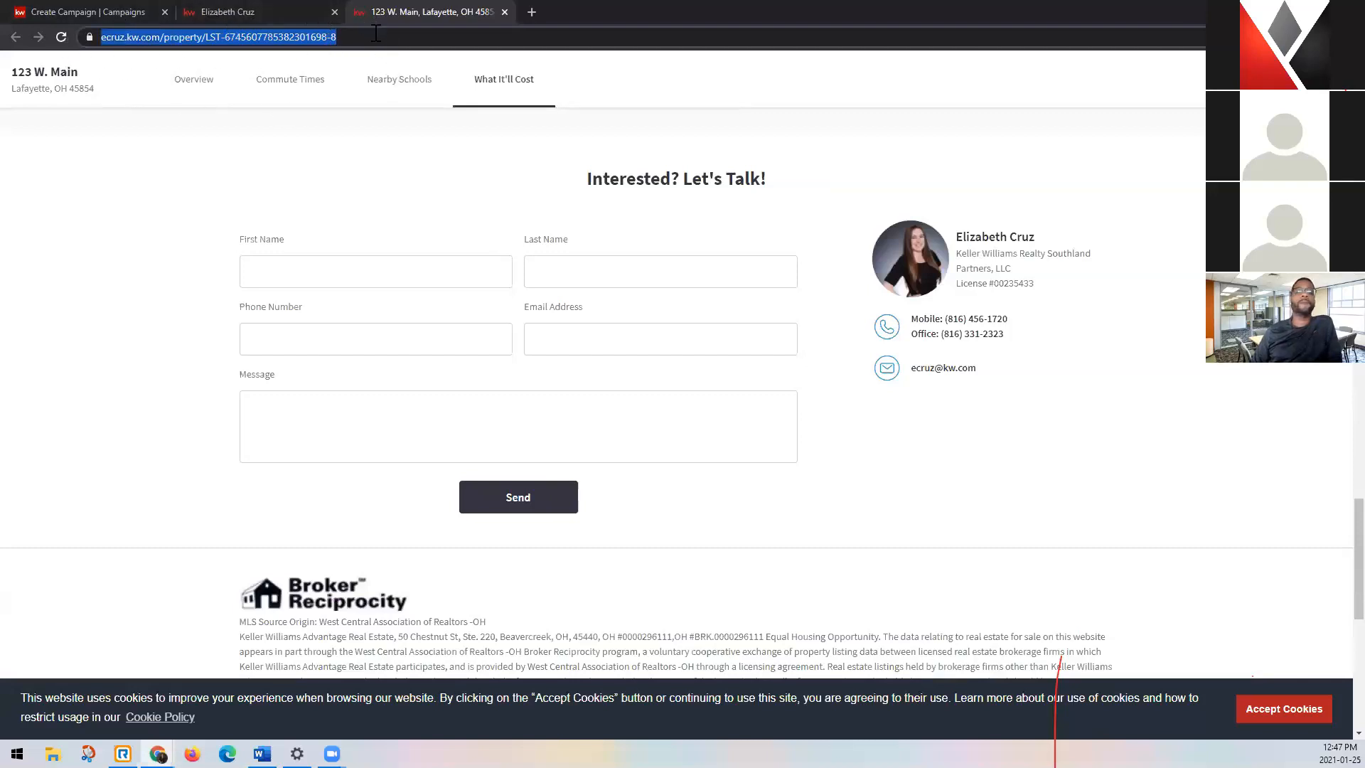
right_click(294, 37)
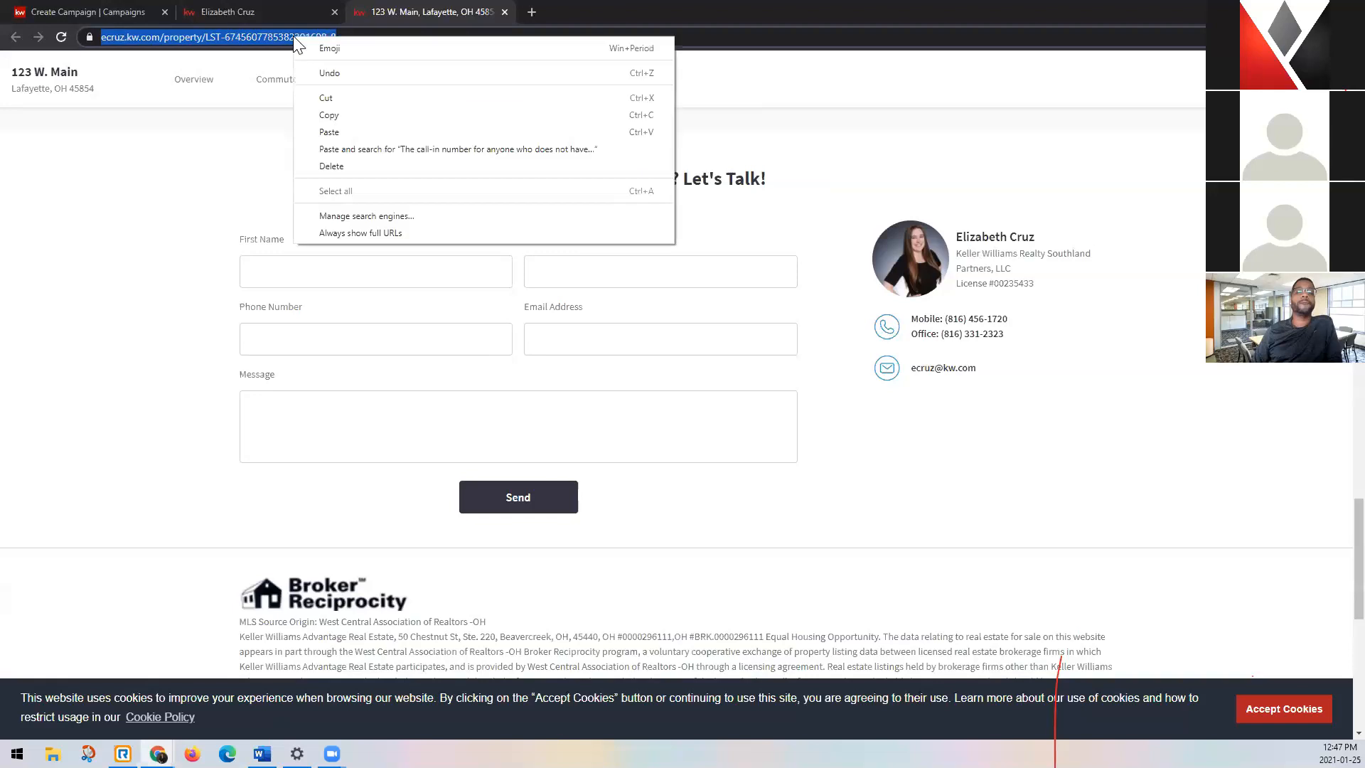
click(333, 115)
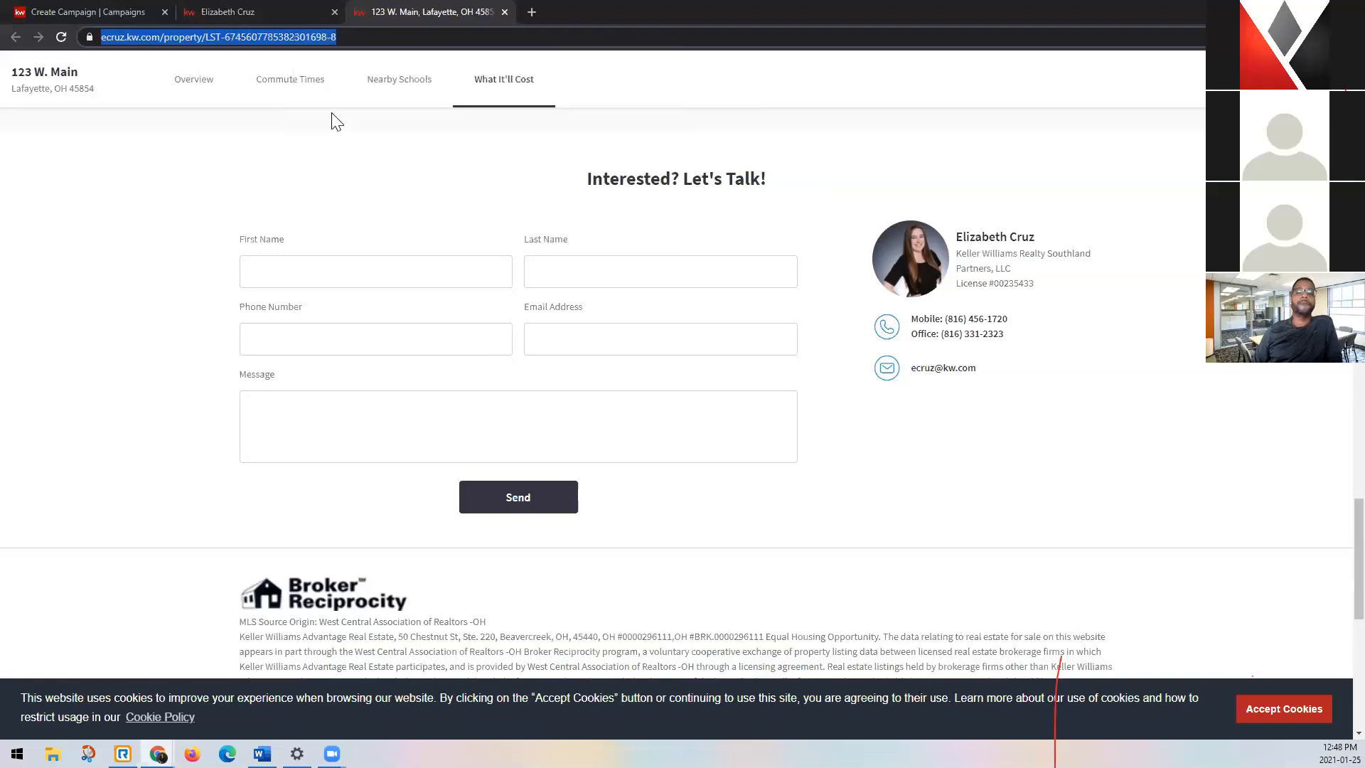
click(86, 10)
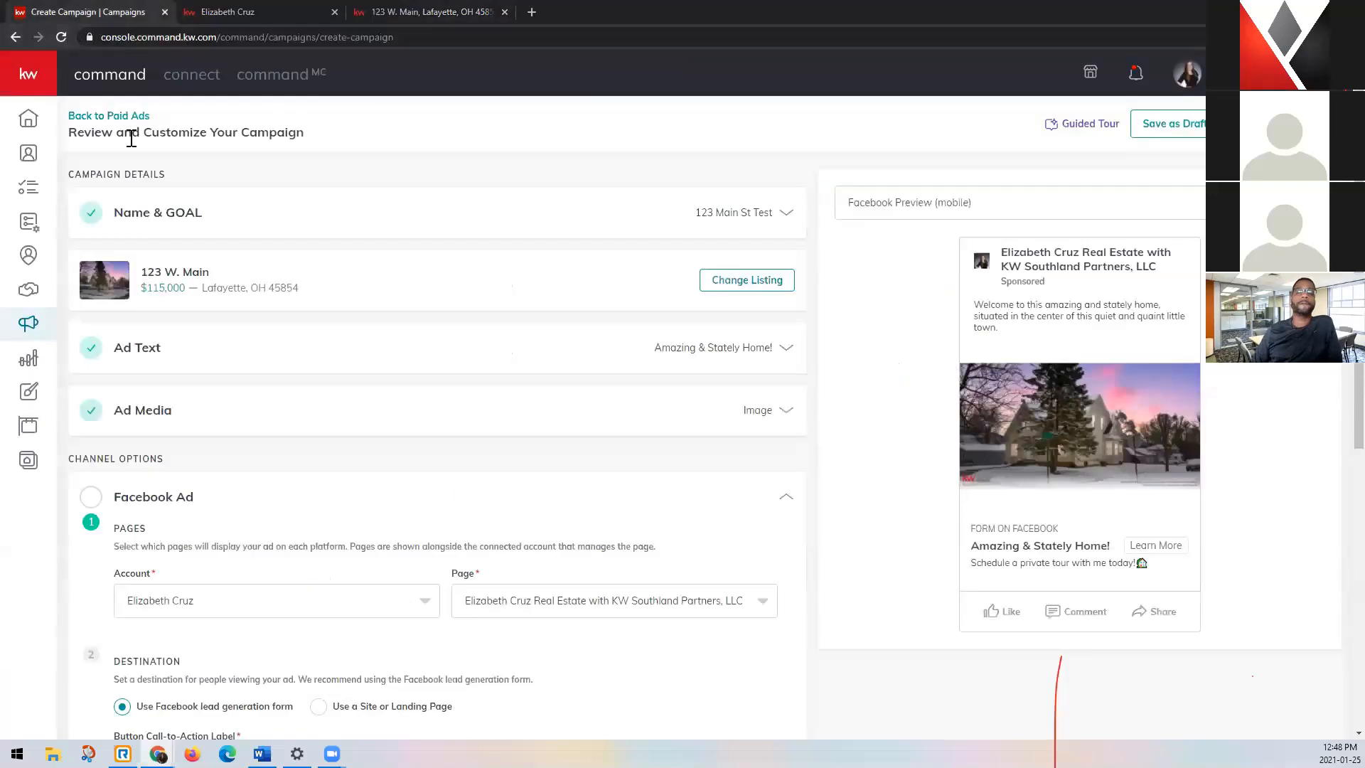
scroll(498, 441, down, 3)
scroll(500, 430, down, 2)
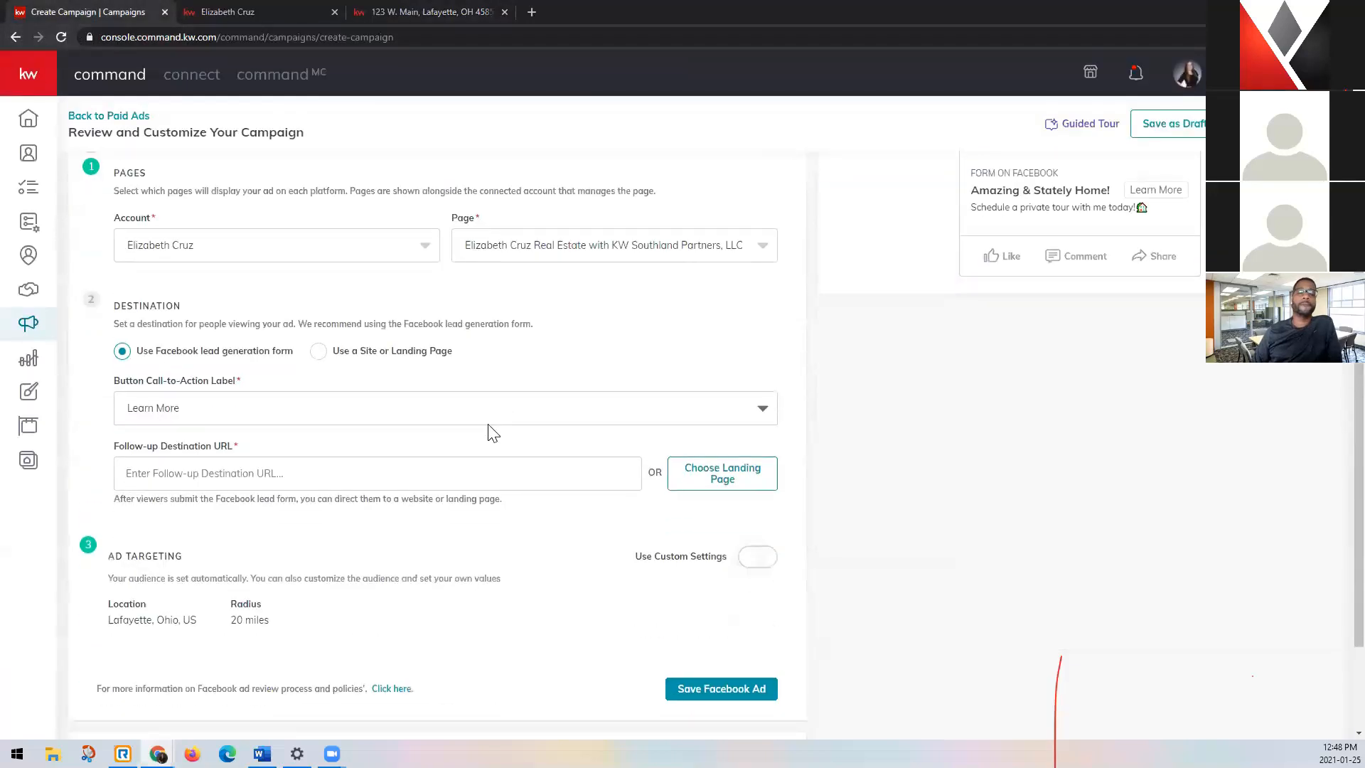
right_click(192, 475)
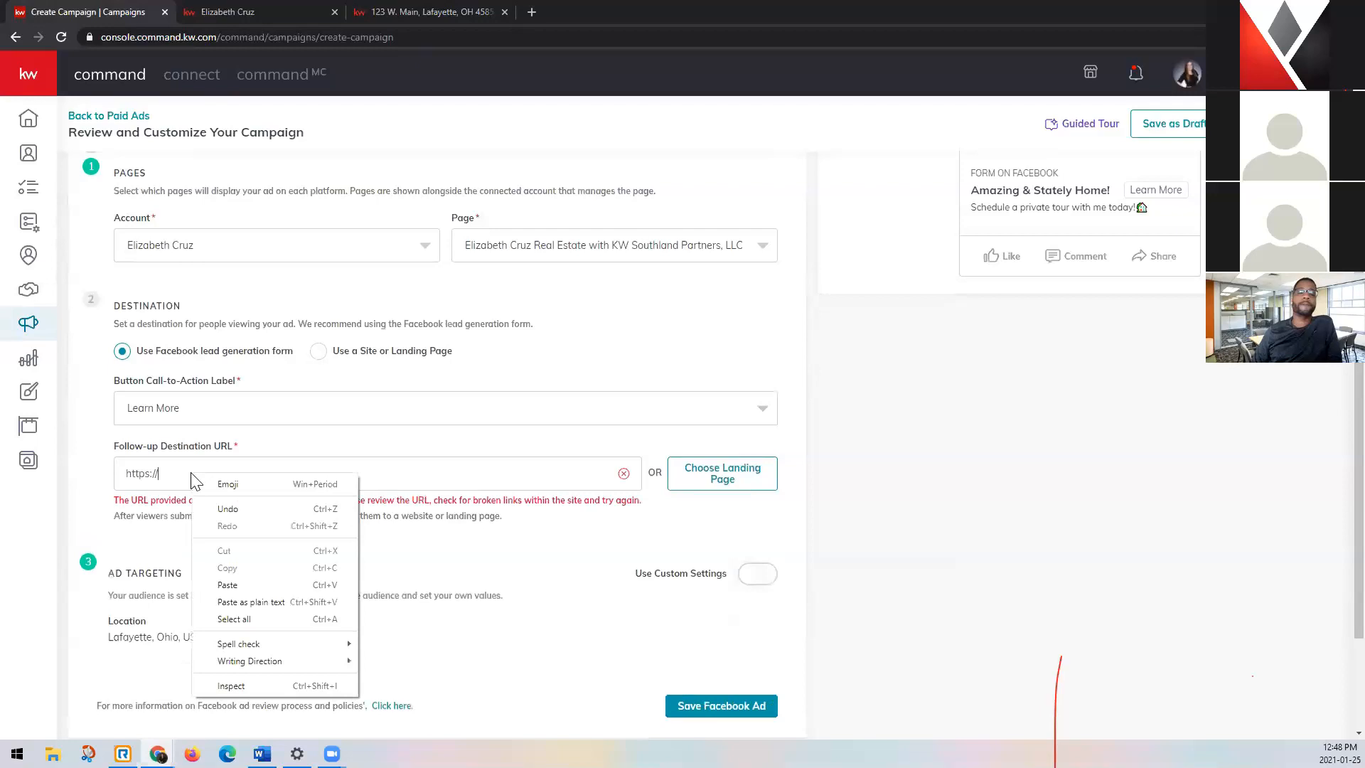
click(340, 602)
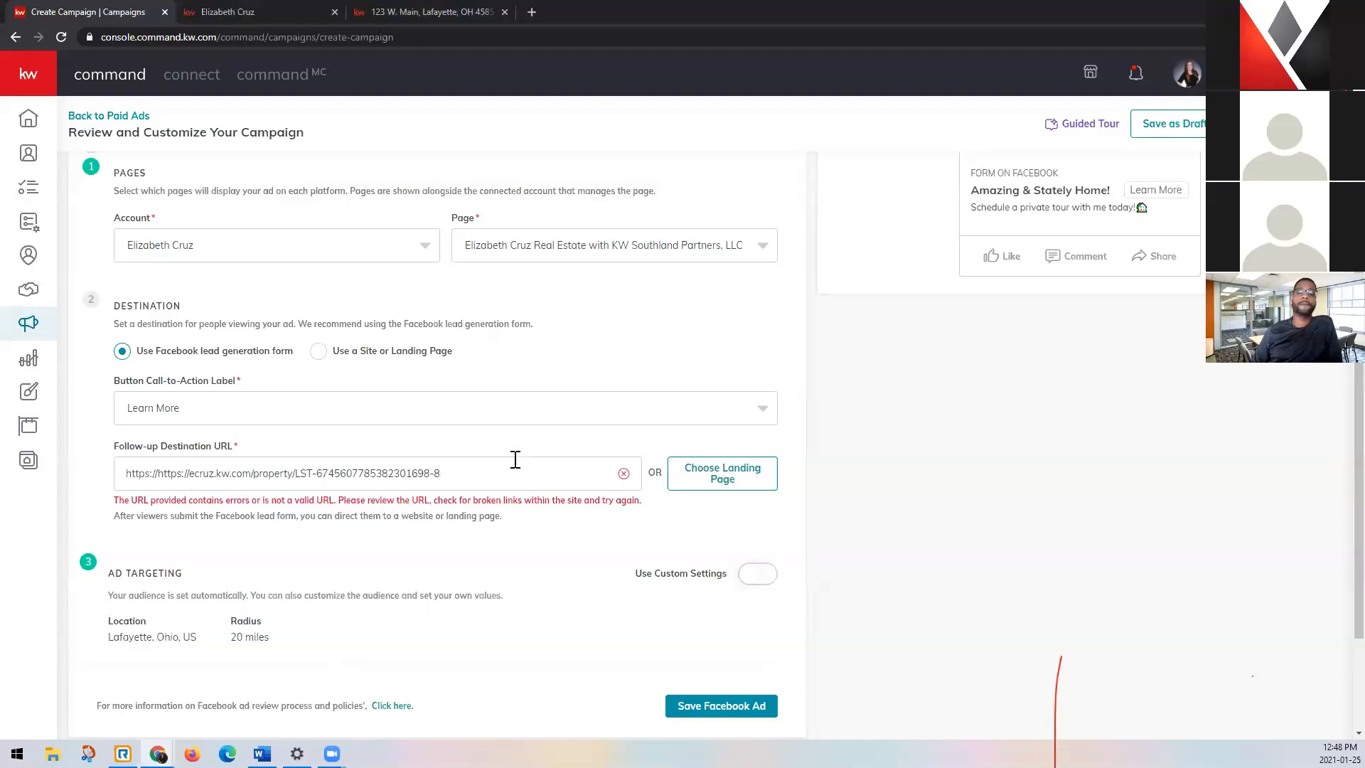
click(160, 473)
key(BackSpace)
key(BackSpace)
key(BackSpace)
key(BackSpace)
key(BackSpace)
key(BackSpace)
key(BackSpace)
key(BackSpace)
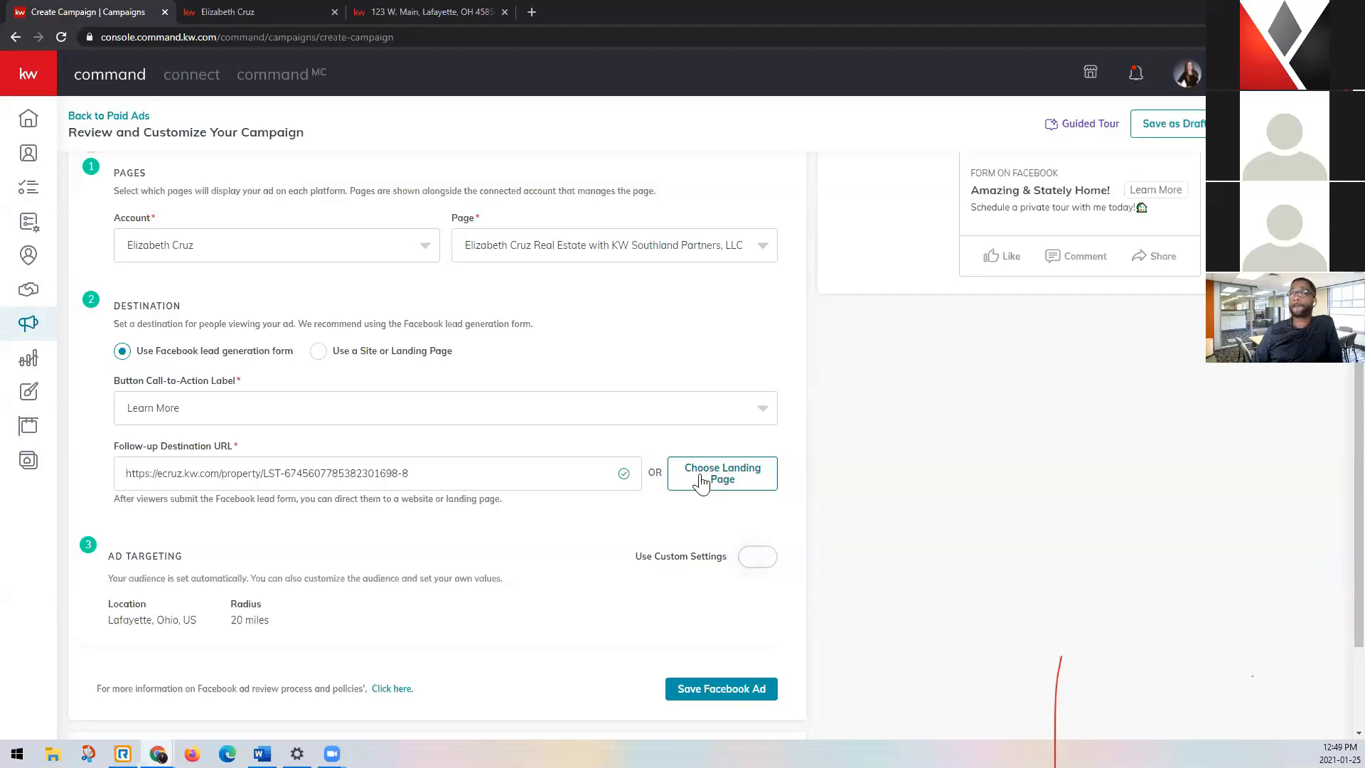
Enable custom settings for the Facebook ad's targeting.
scroll(597, 487, down, 2)
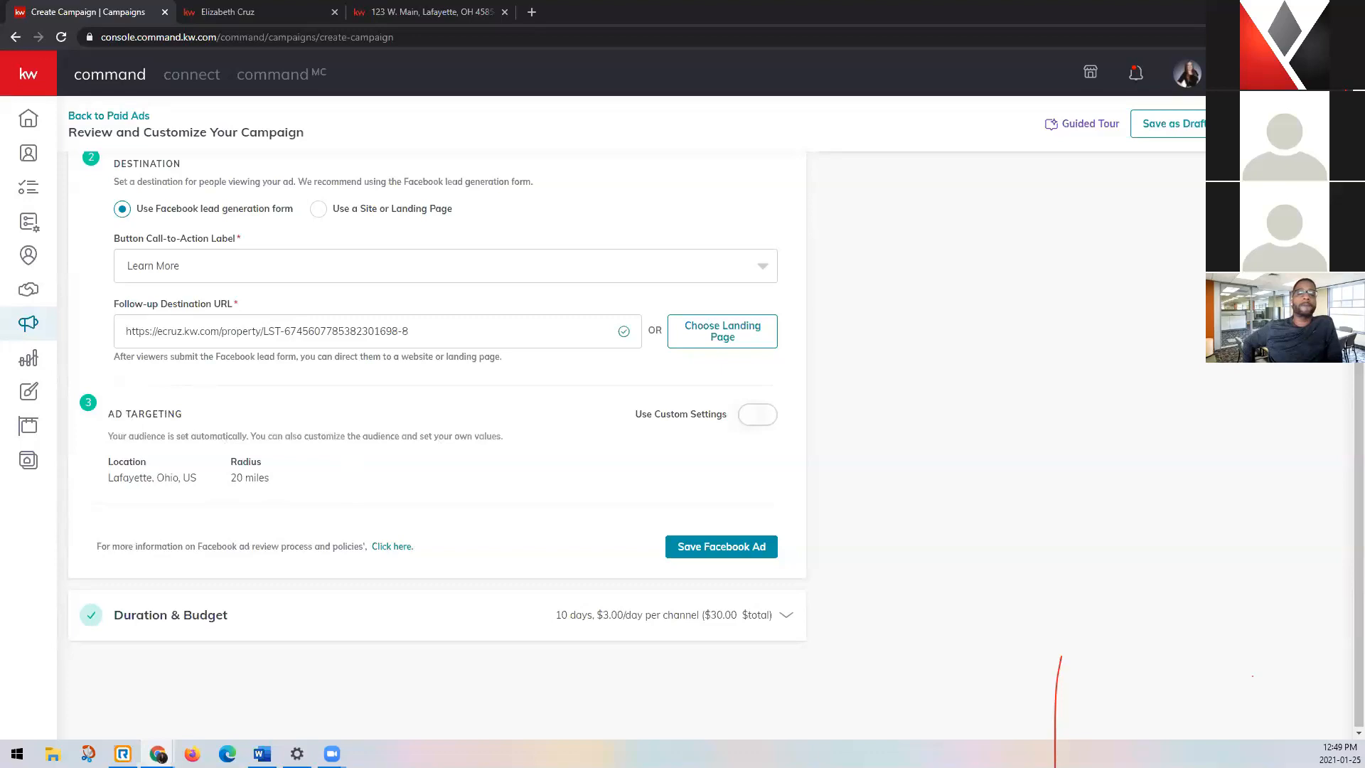
click(760, 418)
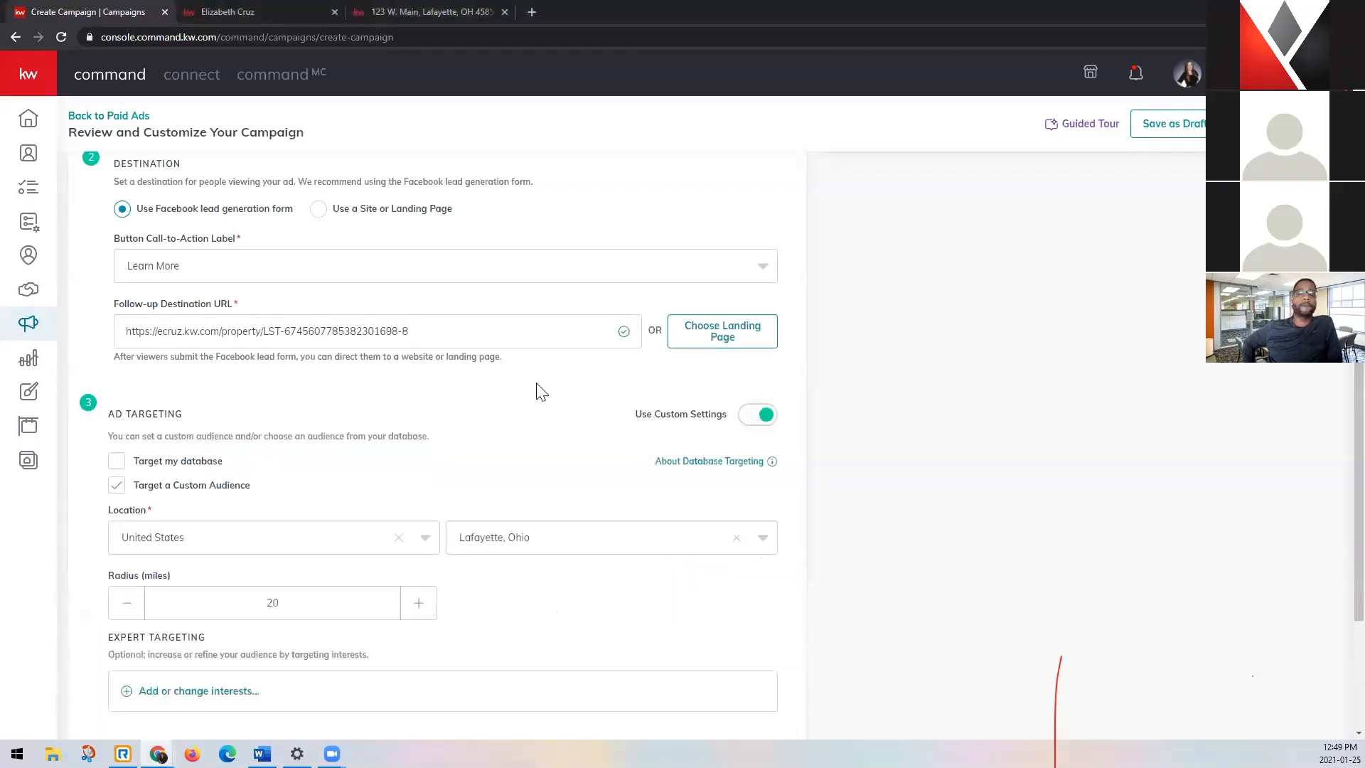
Try targeting the database, check its selectable audiences, and turn database targeting back off.
scroll(540, 391, down, 2)
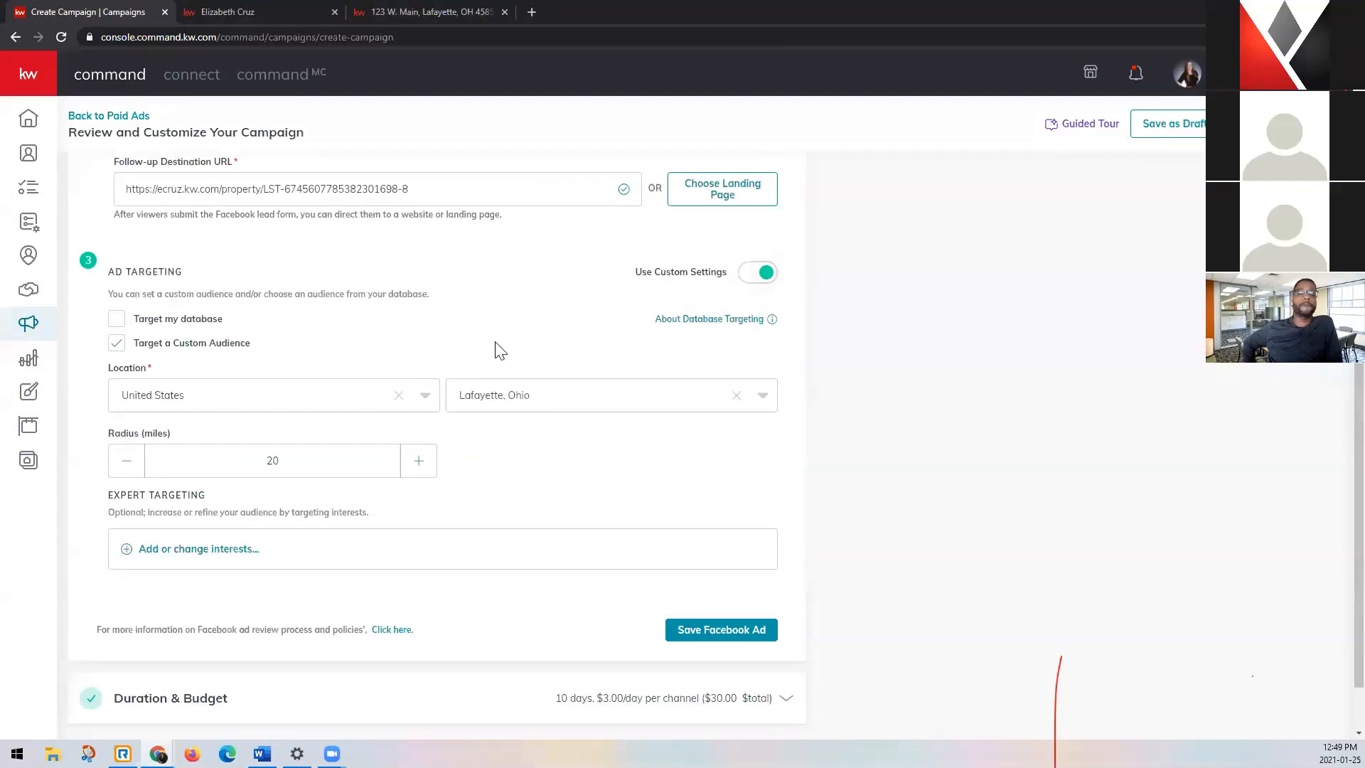
click(118, 321)
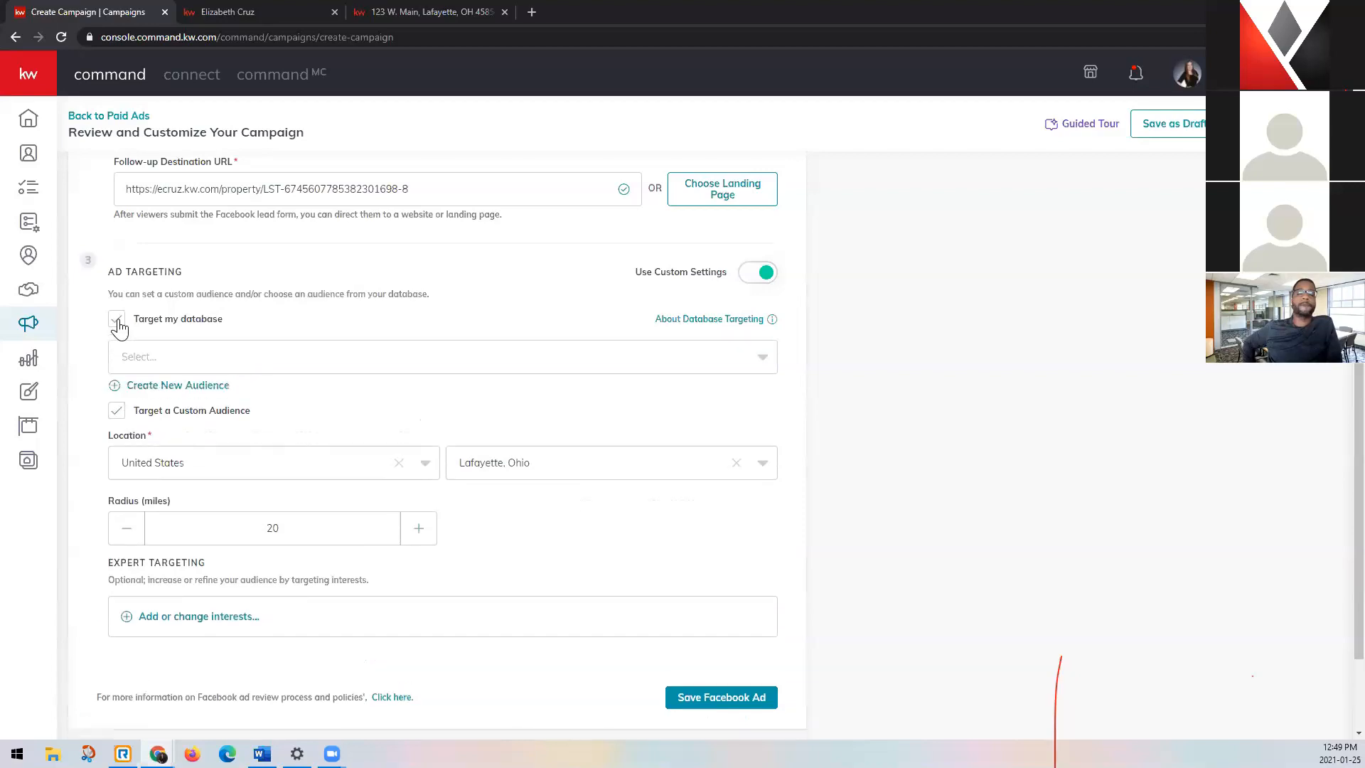
click(341, 365)
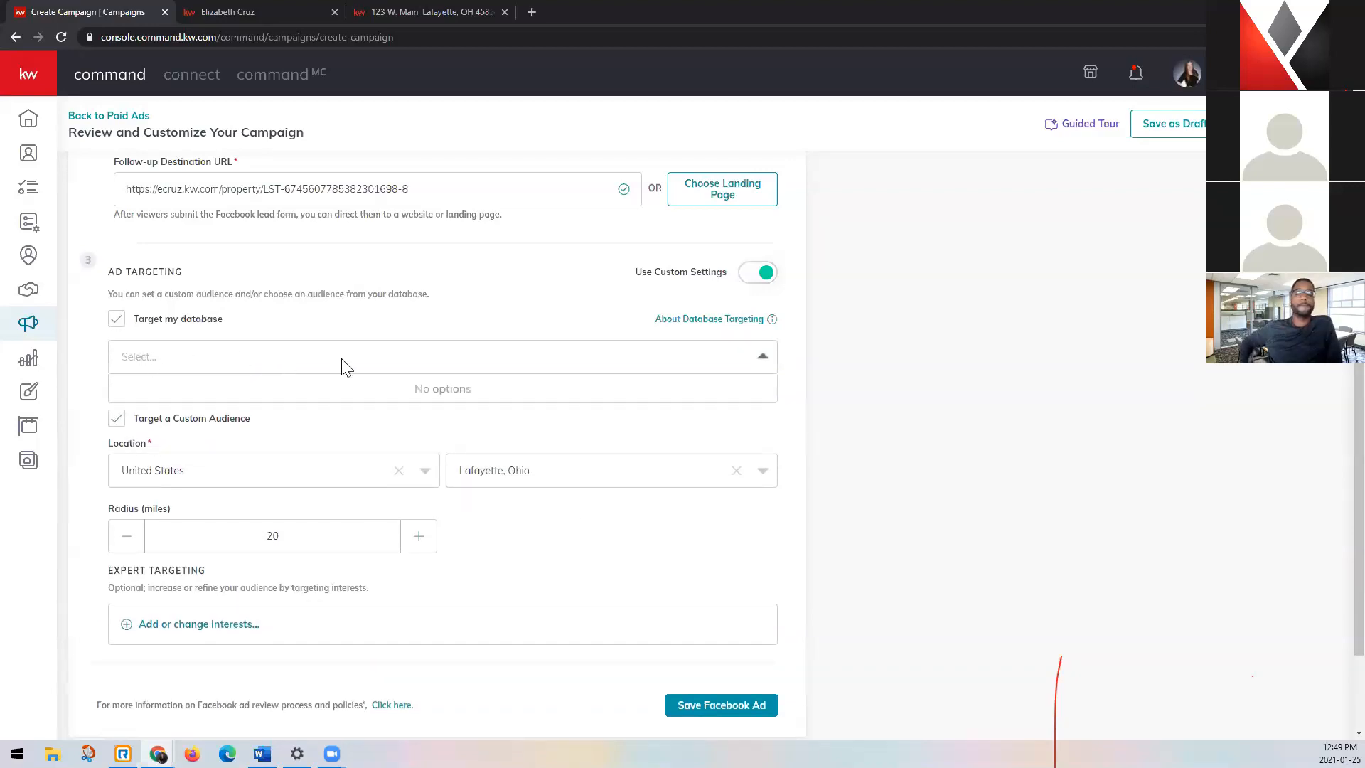
click(342, 367)
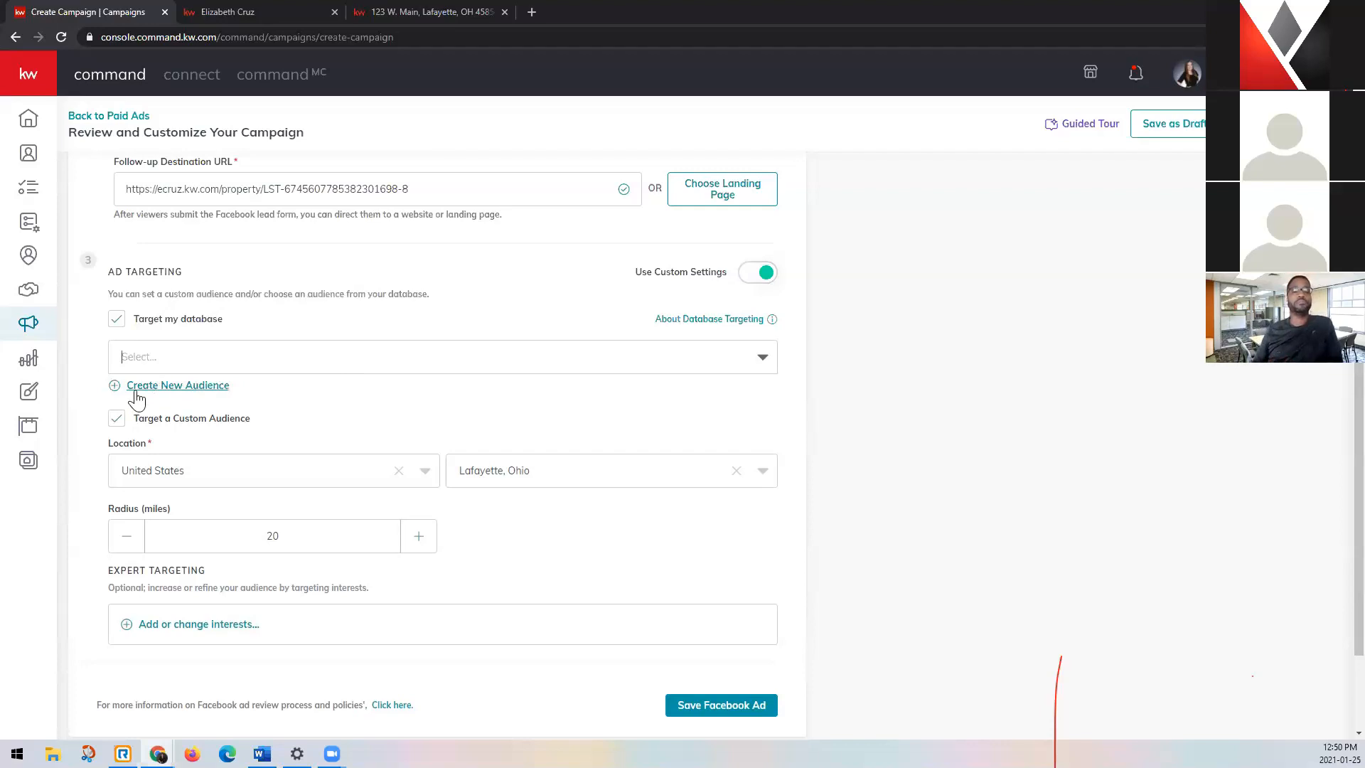
click(115, 321)
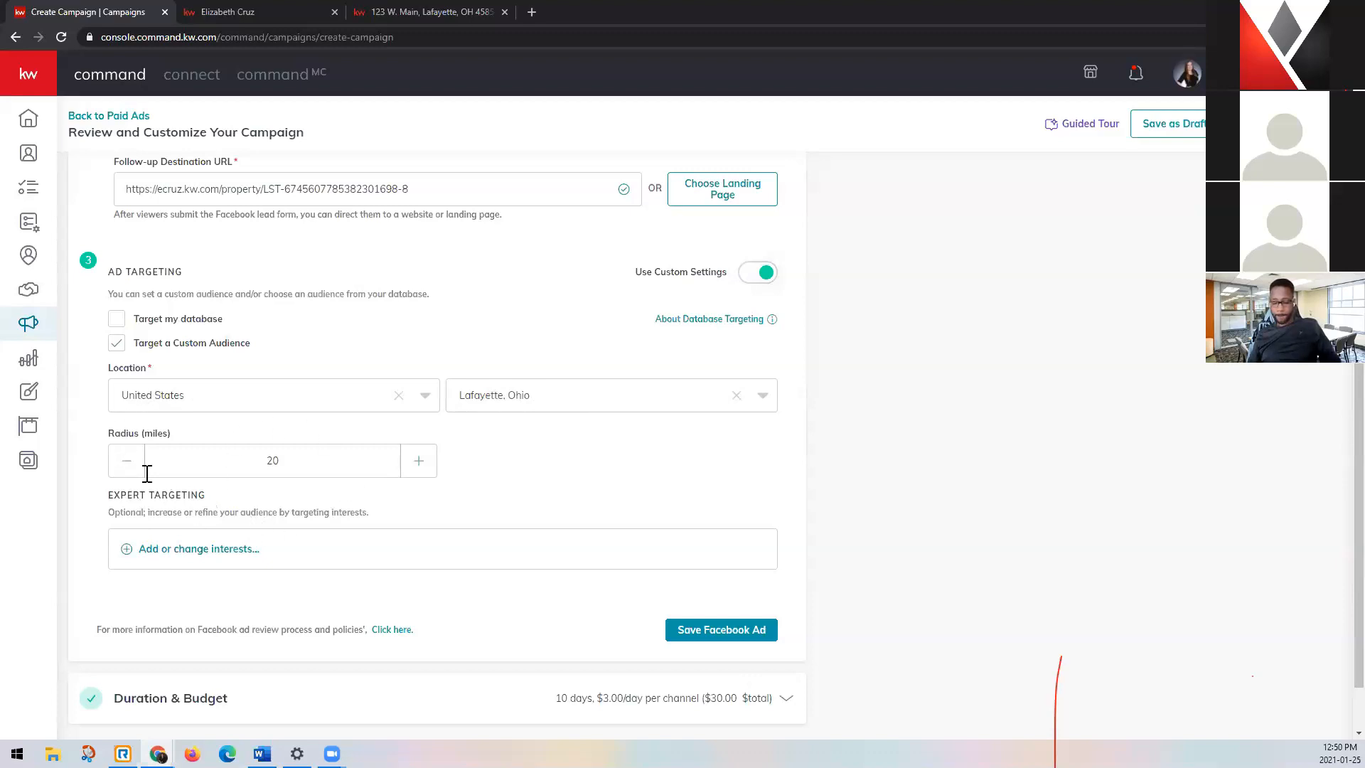
Set the custom audience's targeting radius to 25 miles.
triple_click(125, 466)
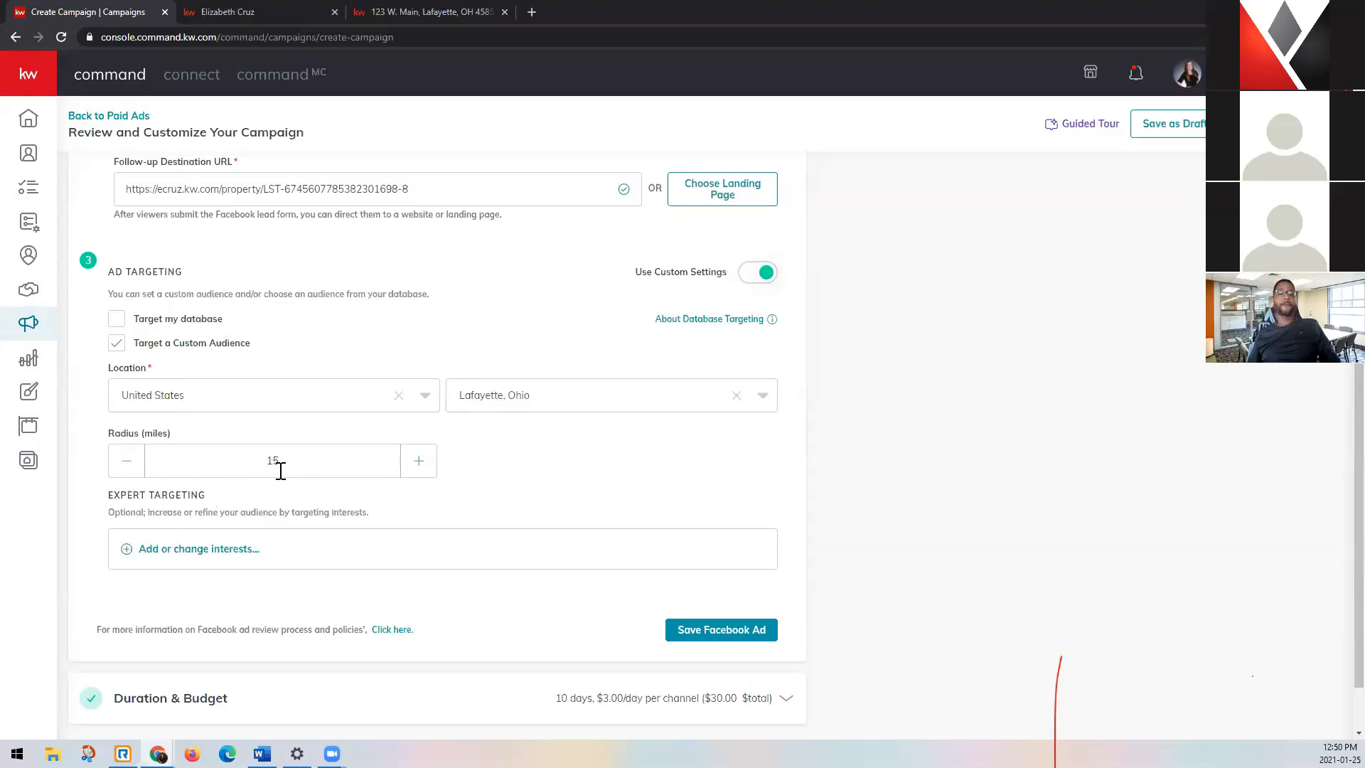
triple_click(417, 468)
triple_click(417, 468)
triple_click(417, 468)
click(417, 468)
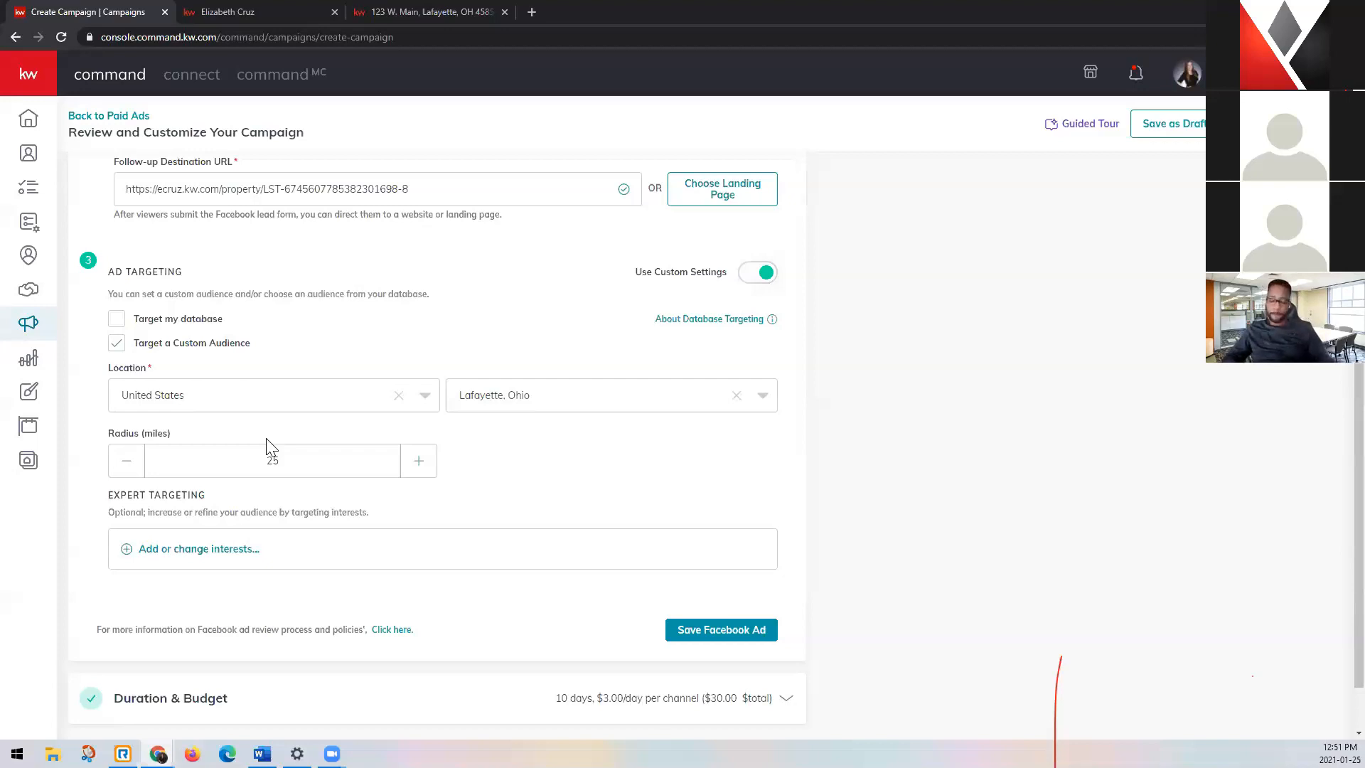
Clear the custom audience's city, search for "lafayette, ohio" and select Lafayette, Ohio as the location again.
click(737, 396)
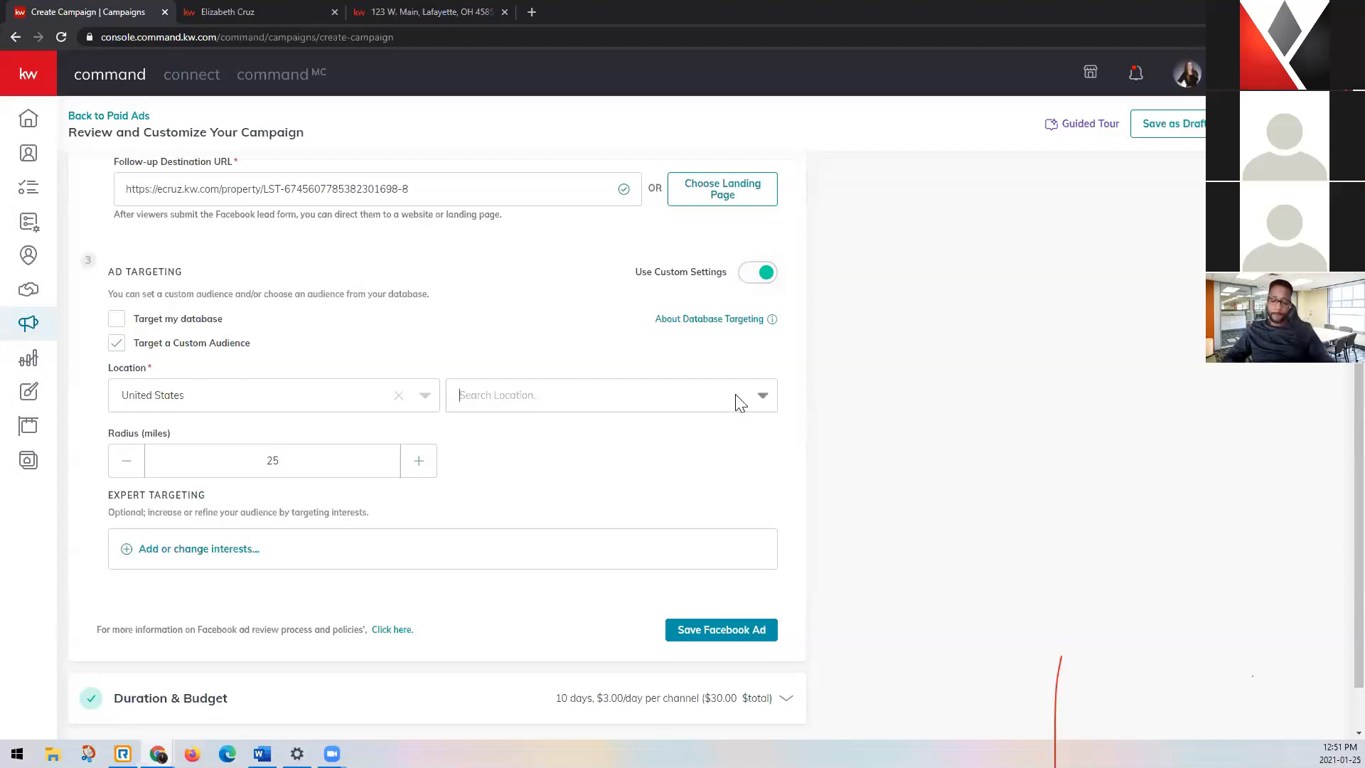
click(530, 403)
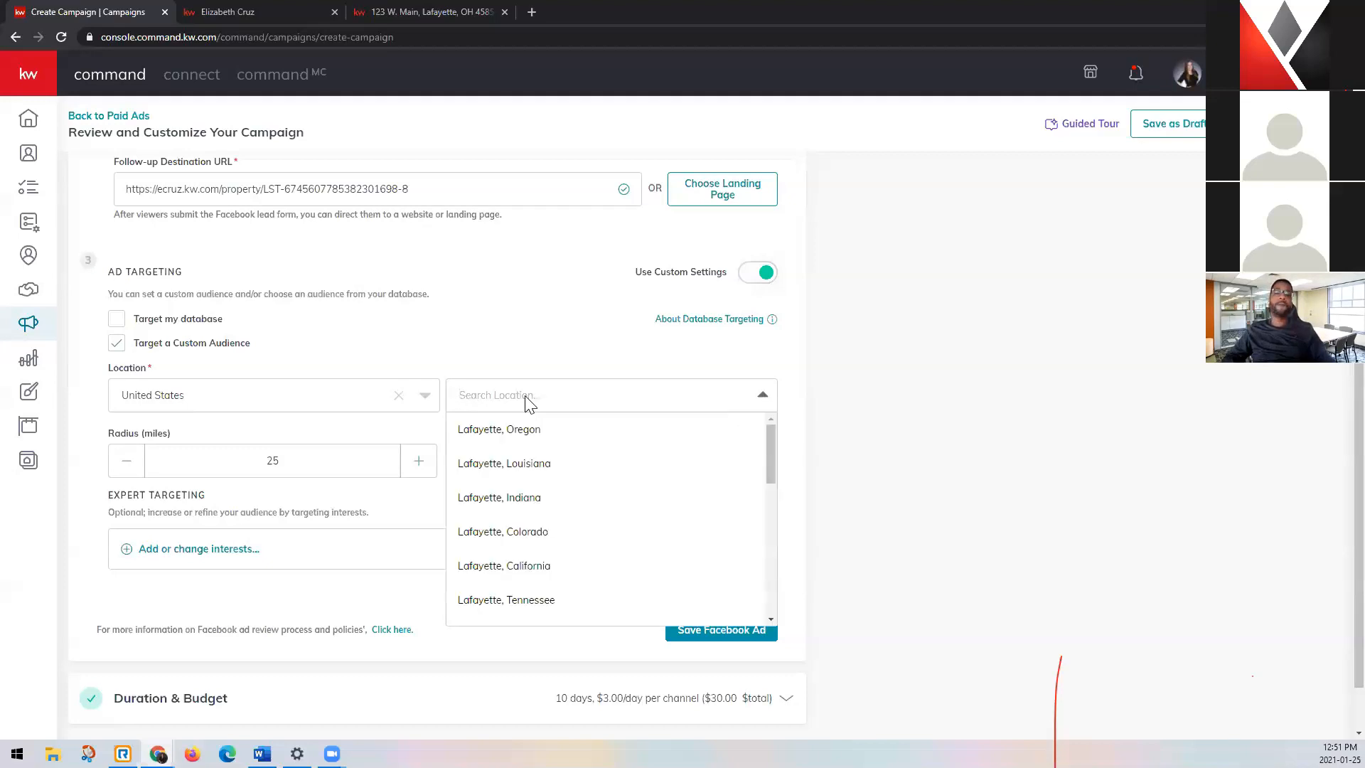
text(lafayette, ohio)
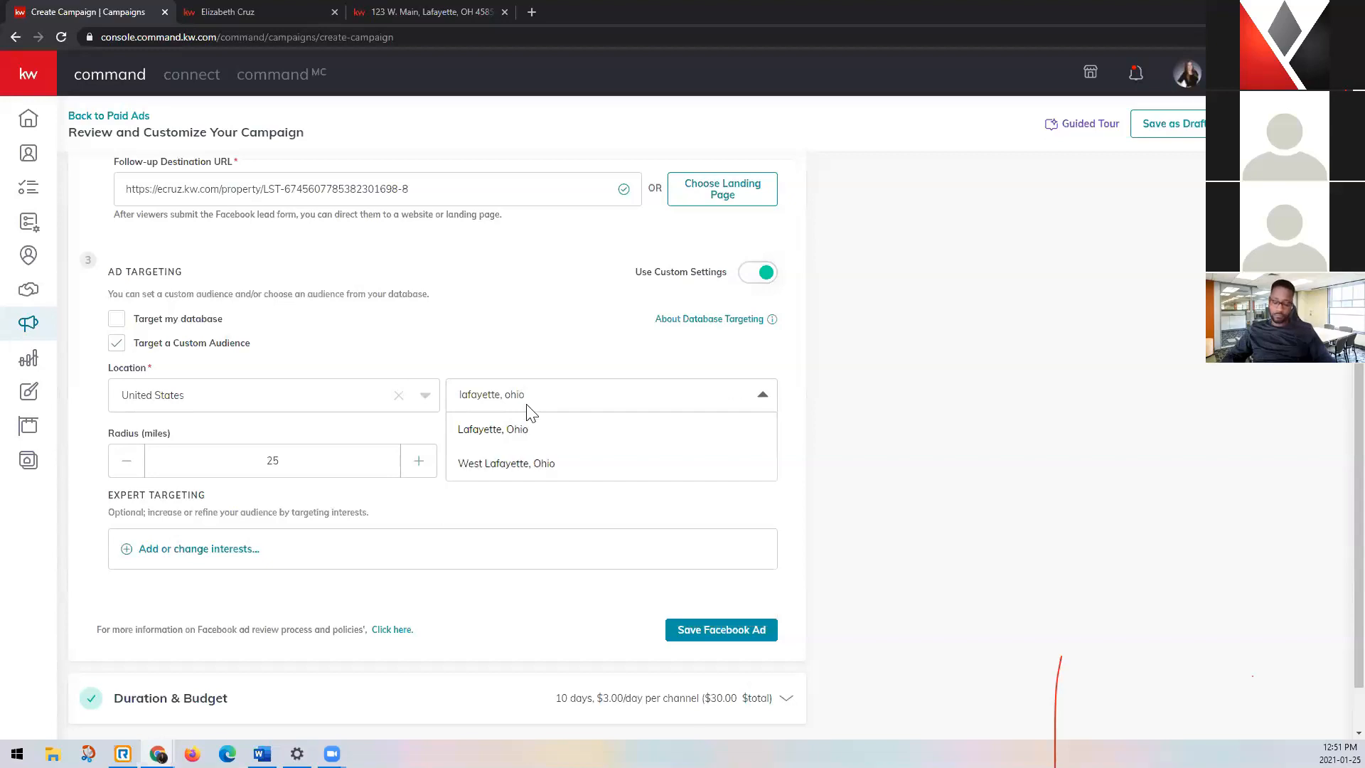
click(511, 429)
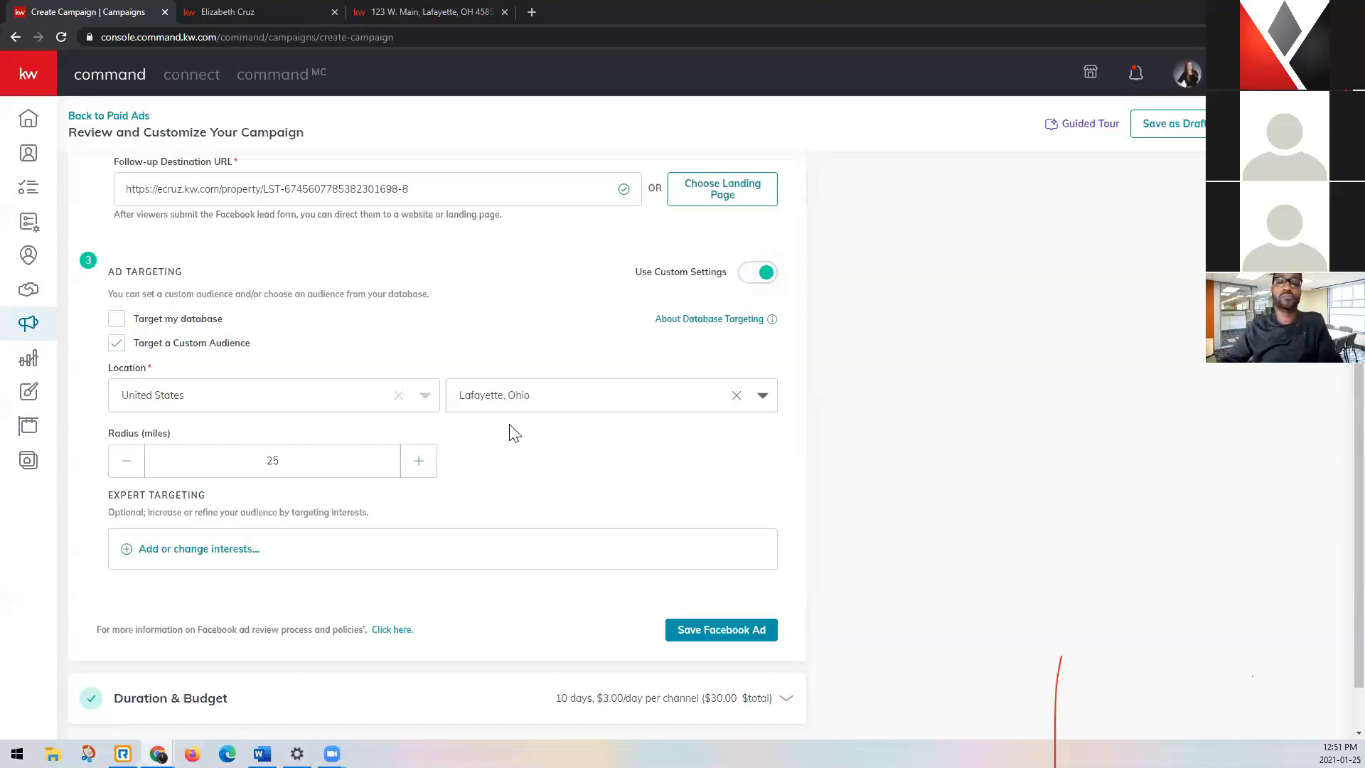
Search the expert targeting interests for "home" and add the Home interest to the ad's audience.
scroll(511, 433, down, 1)
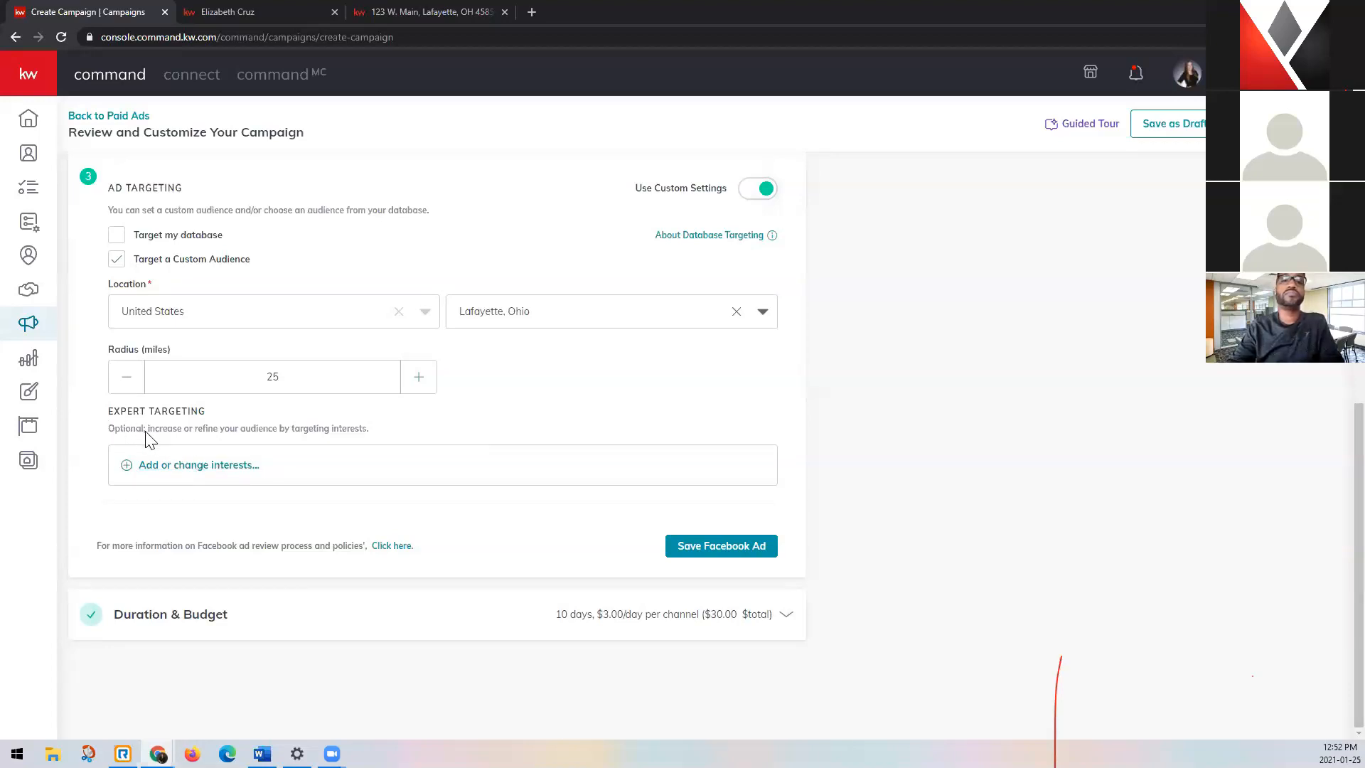
click(173, 472)
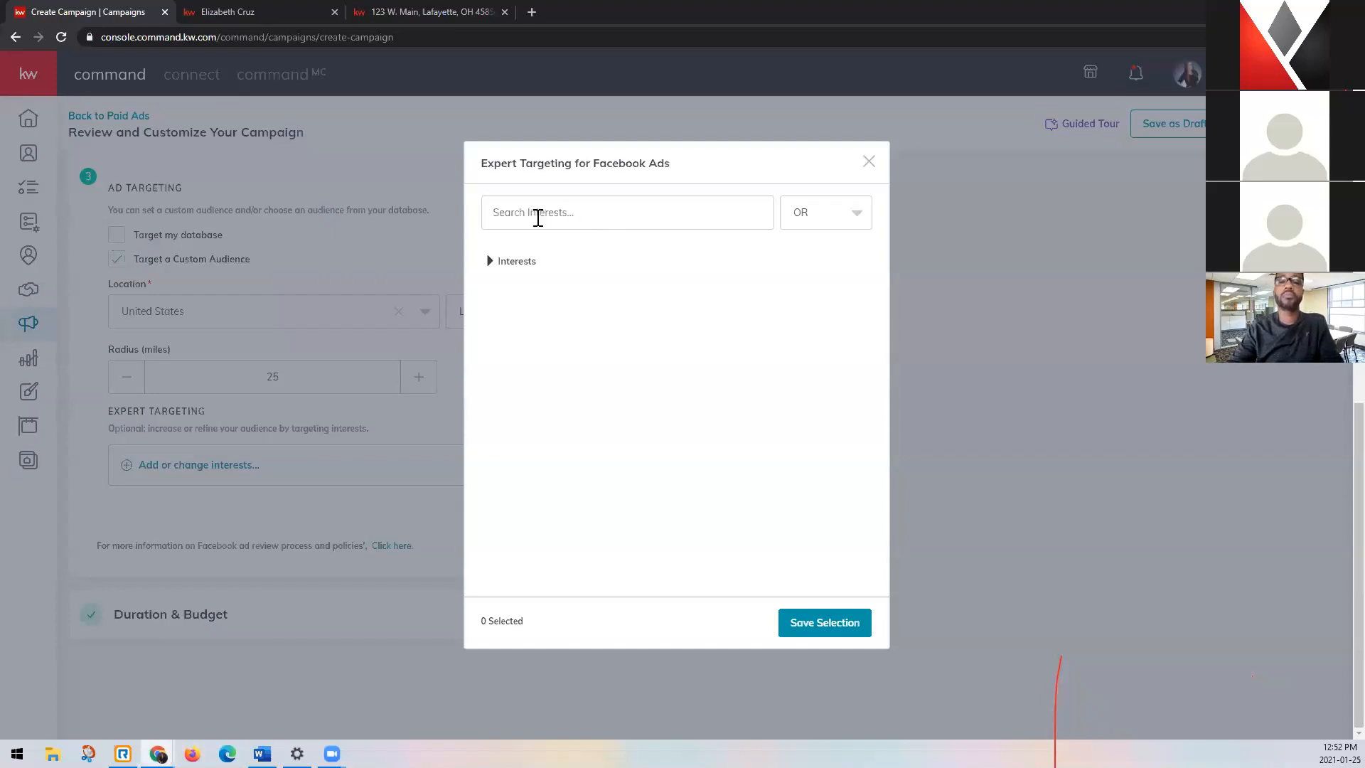
click(538, 219)
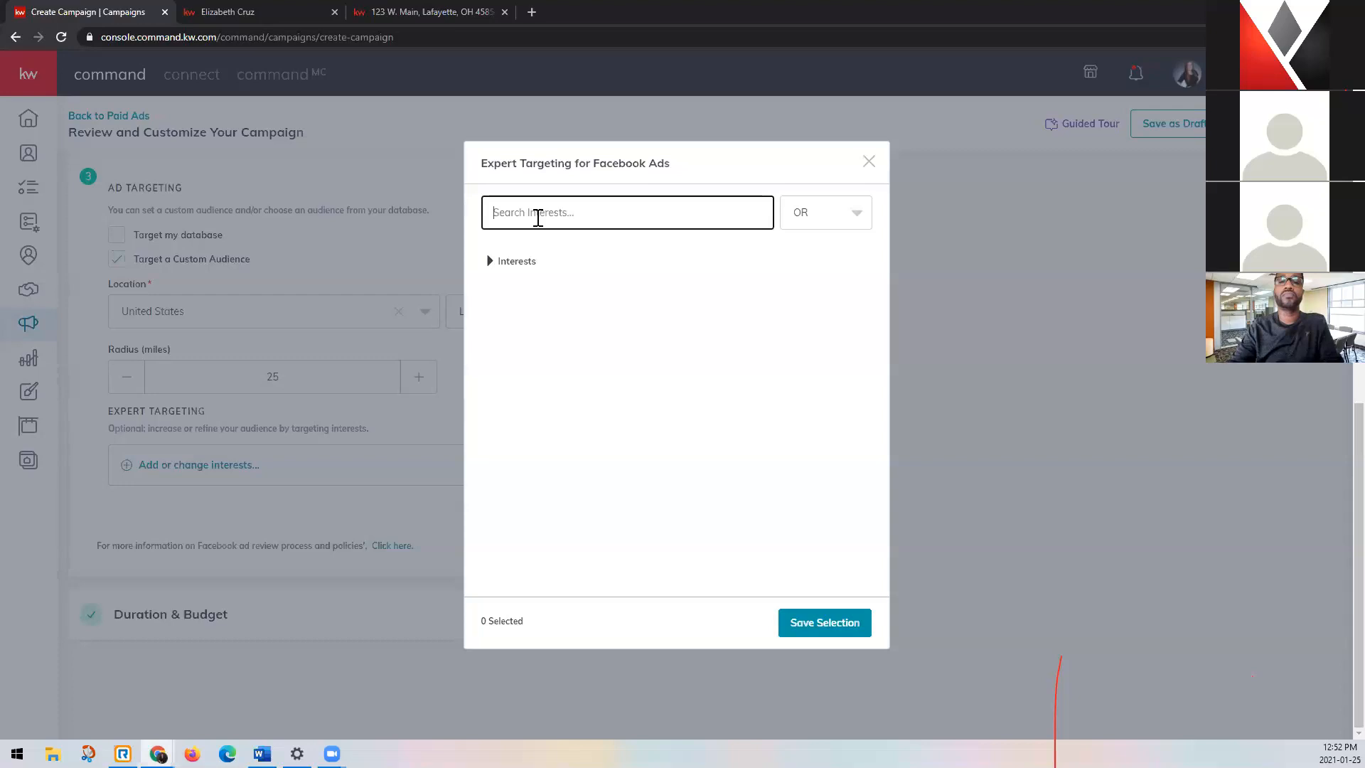
text(home)
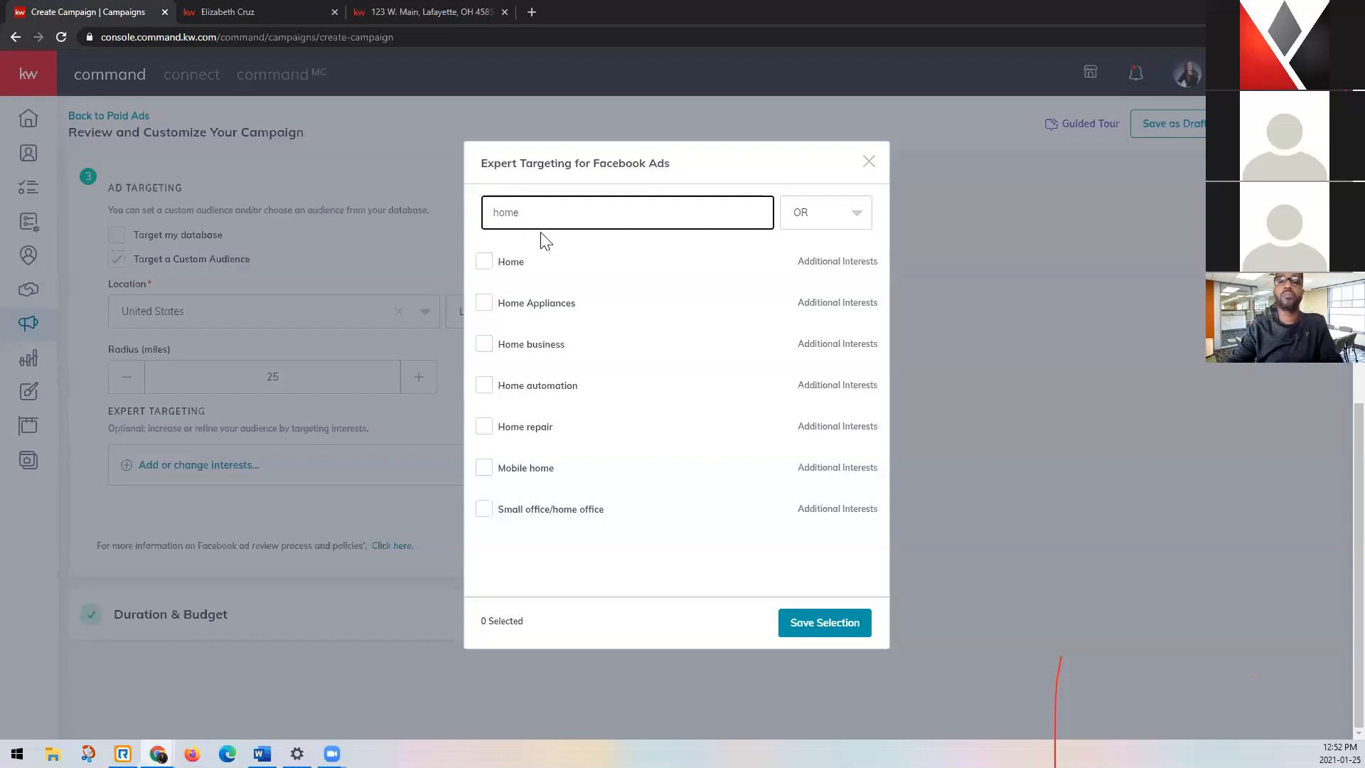
mouse_move(492, 272)
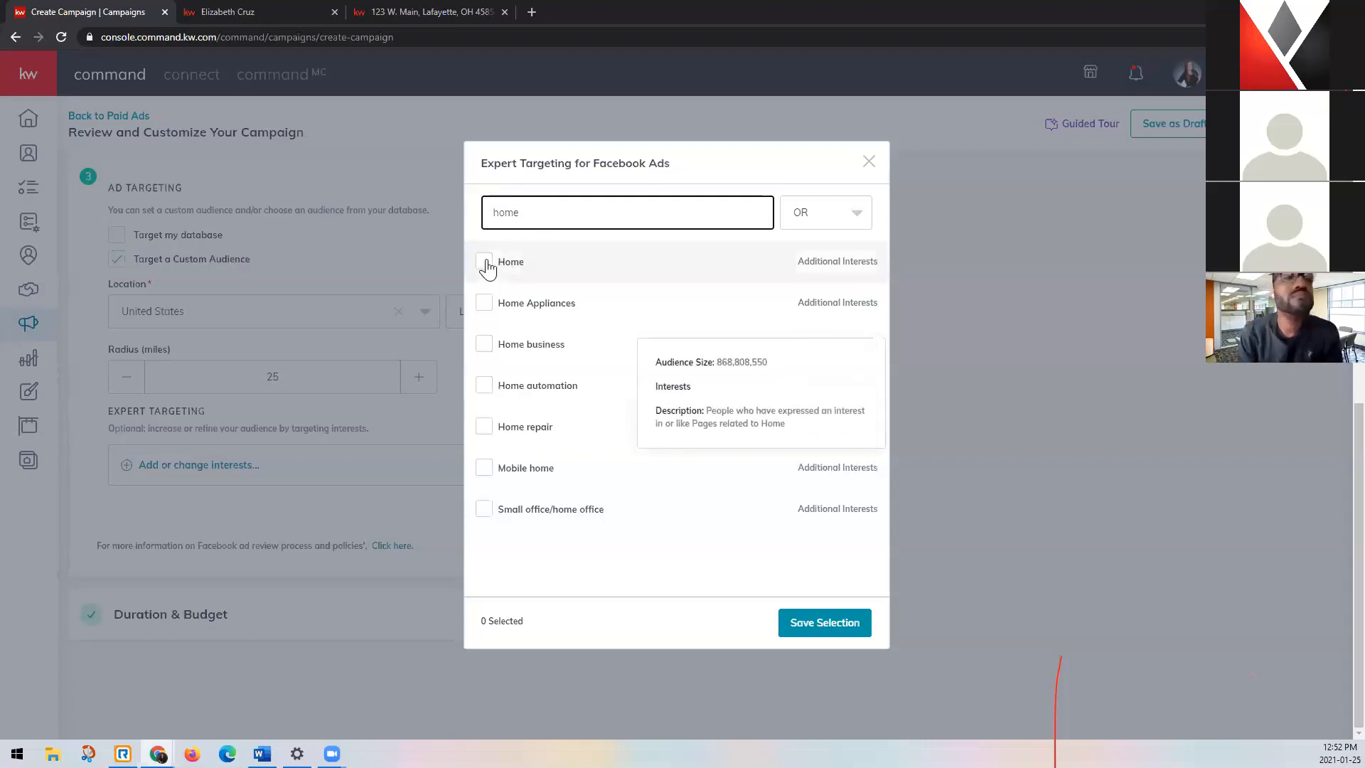
mouse_move(502, 358)
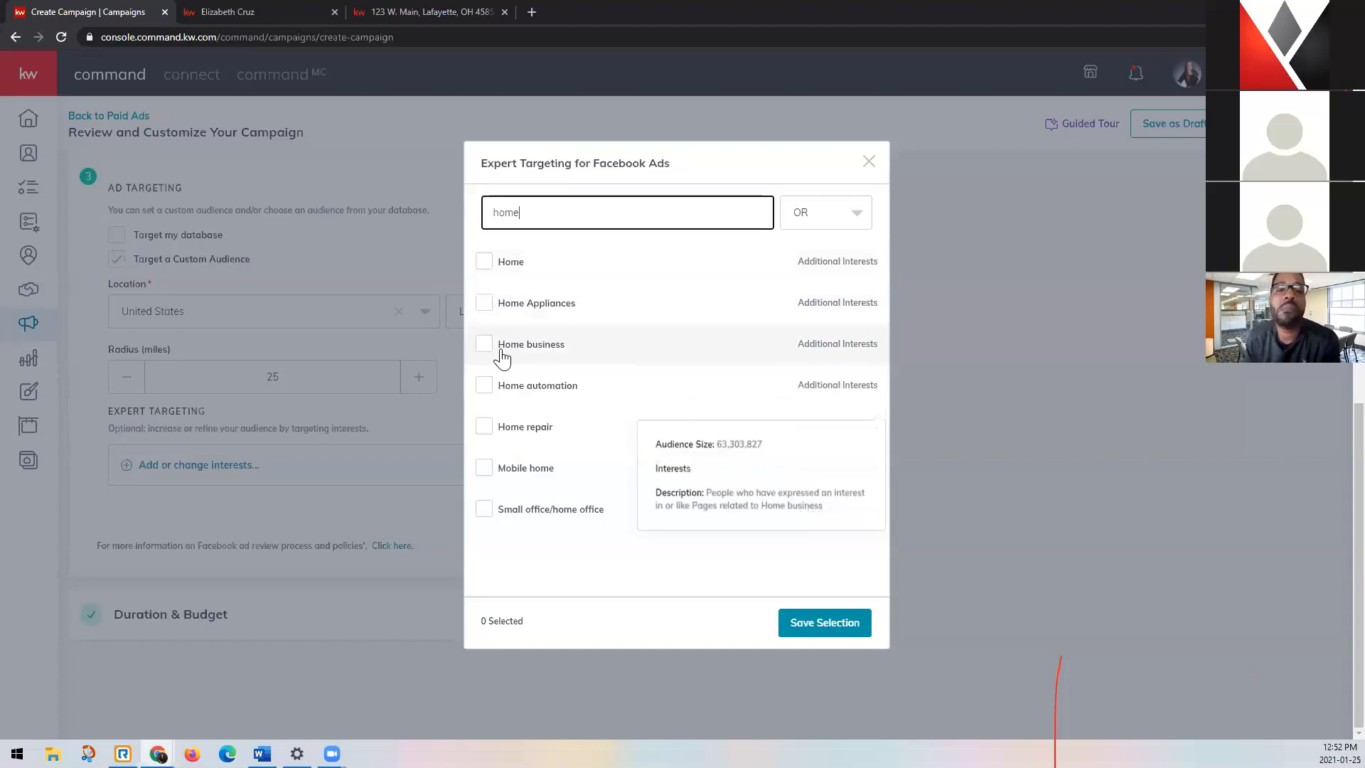
mouse_move(511, 386)
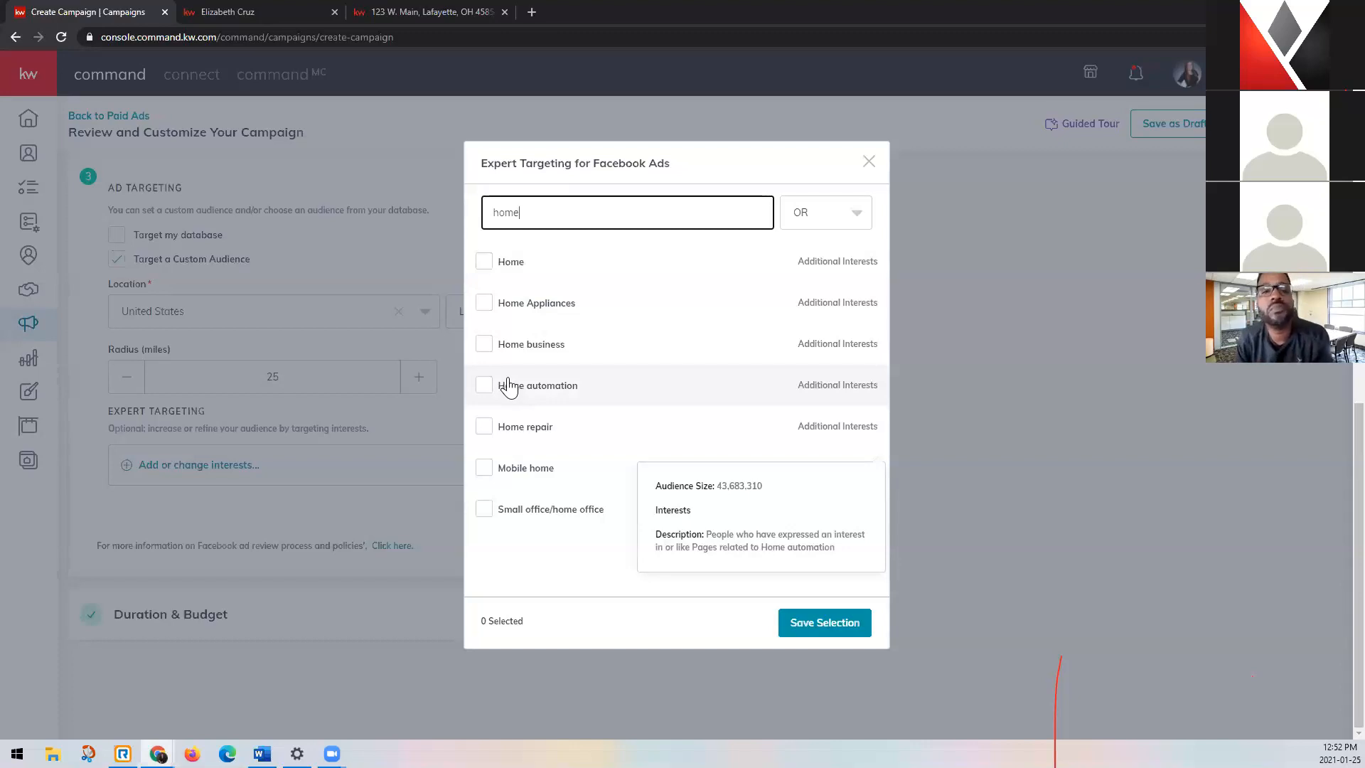
click(486, 265)
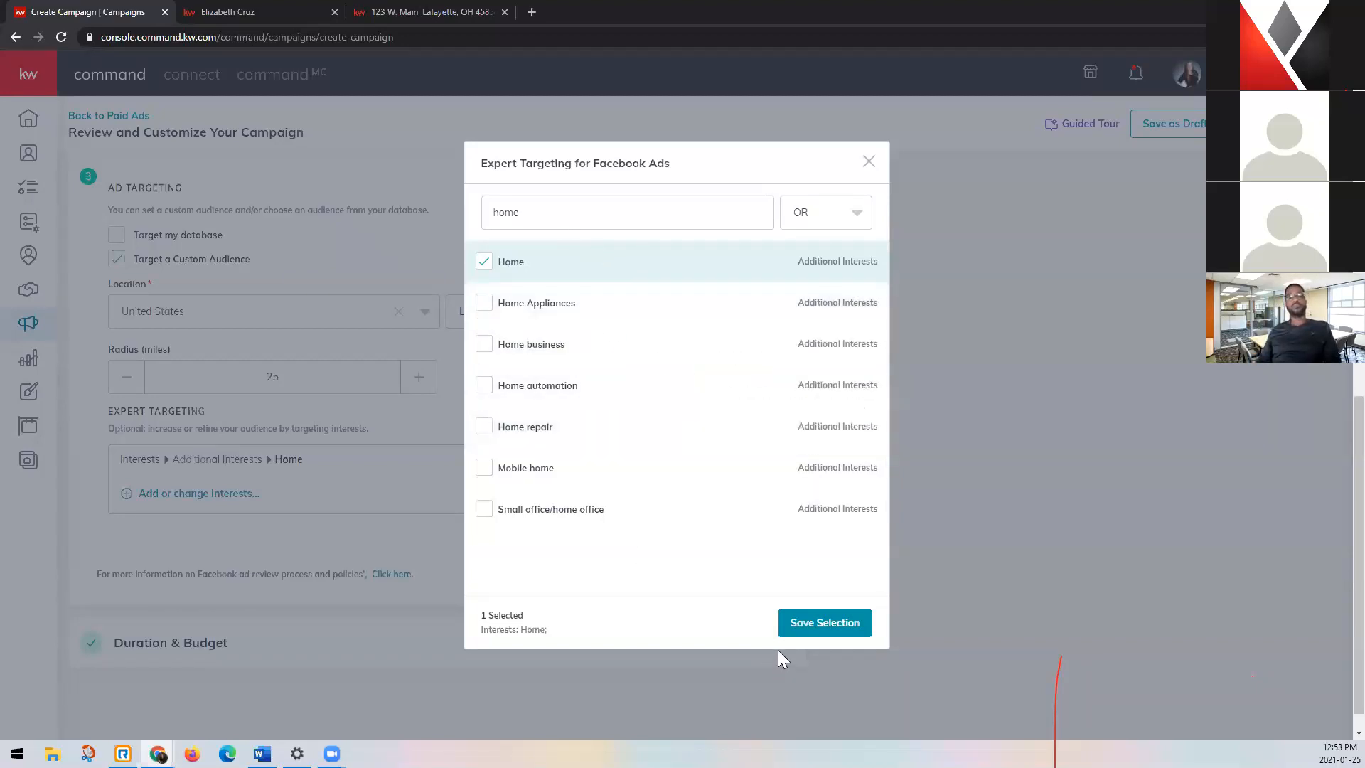
Search the interests for "real estate" and add the Reale state investing interest to the audience.
double_click(631, 212)
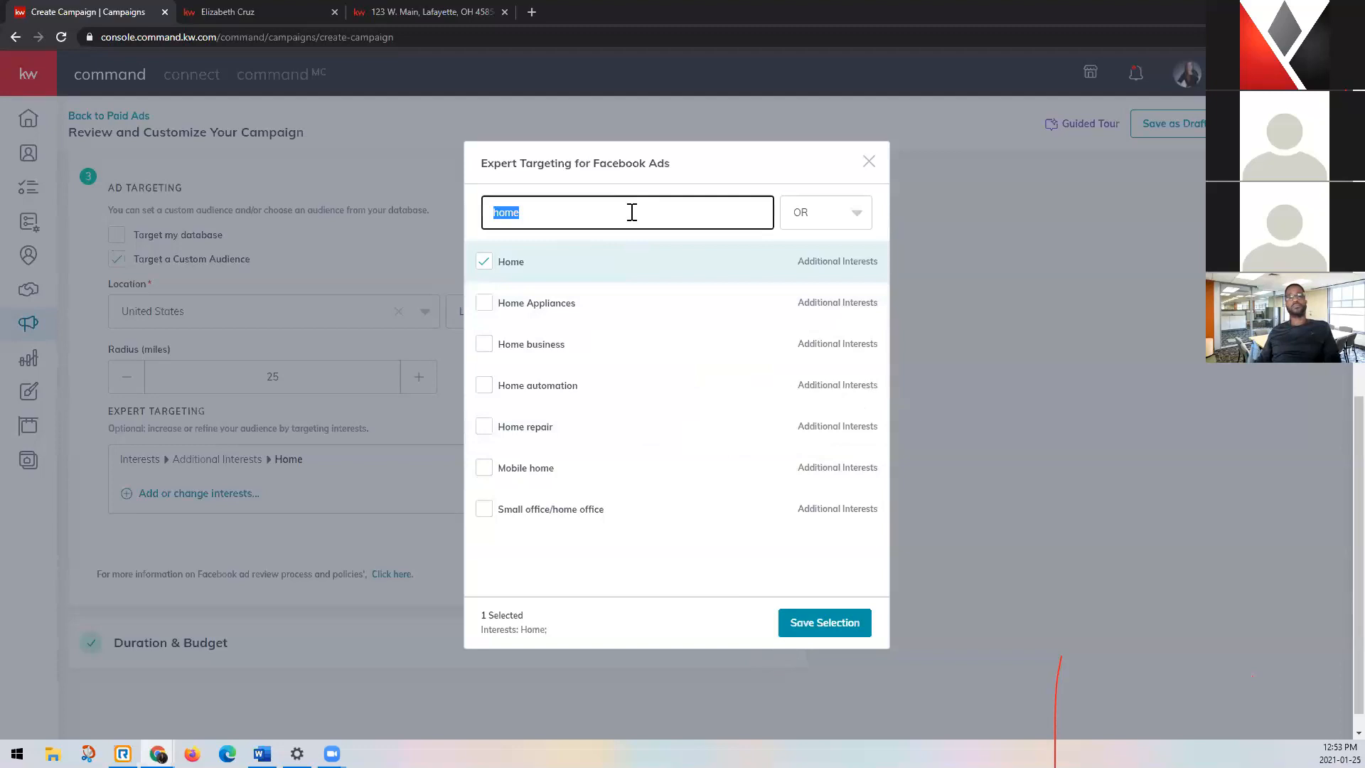
text(real esta)
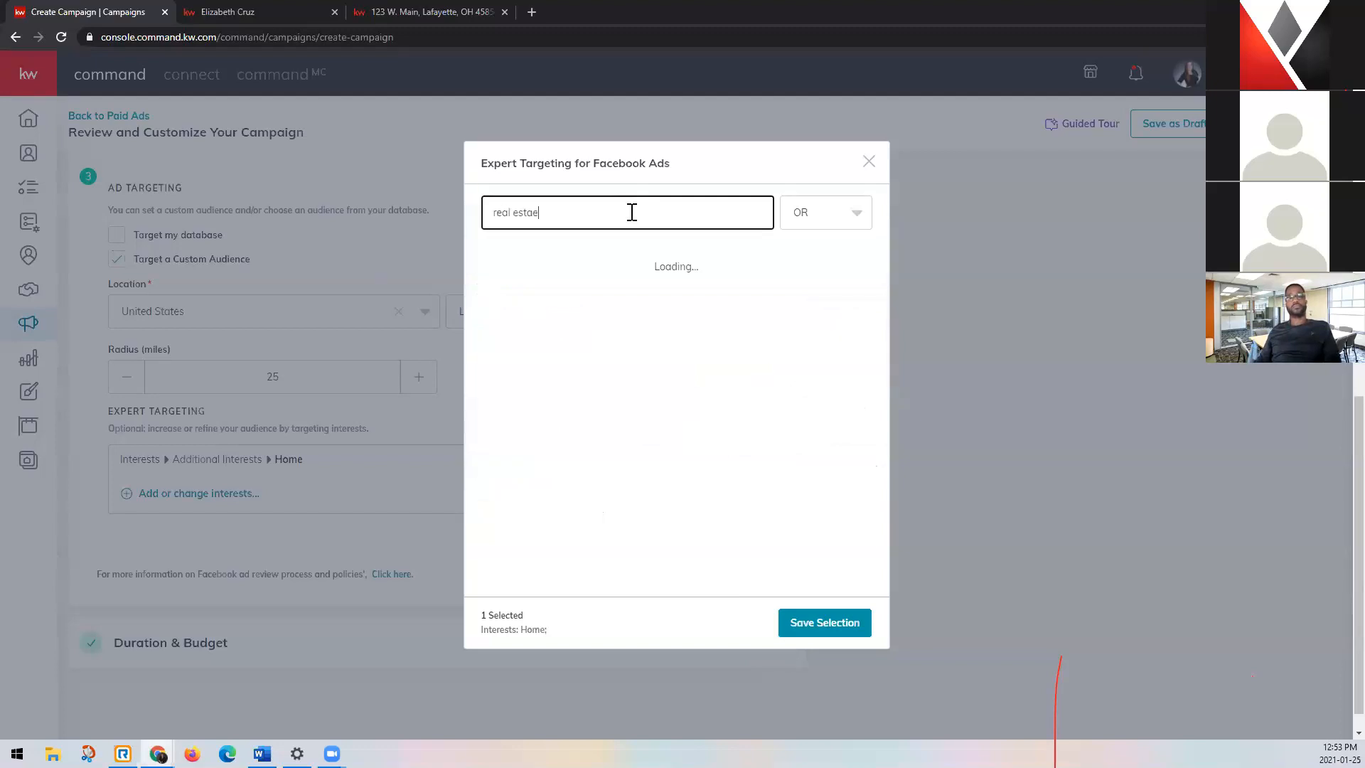
text(te)
mouse_move(542, 260)
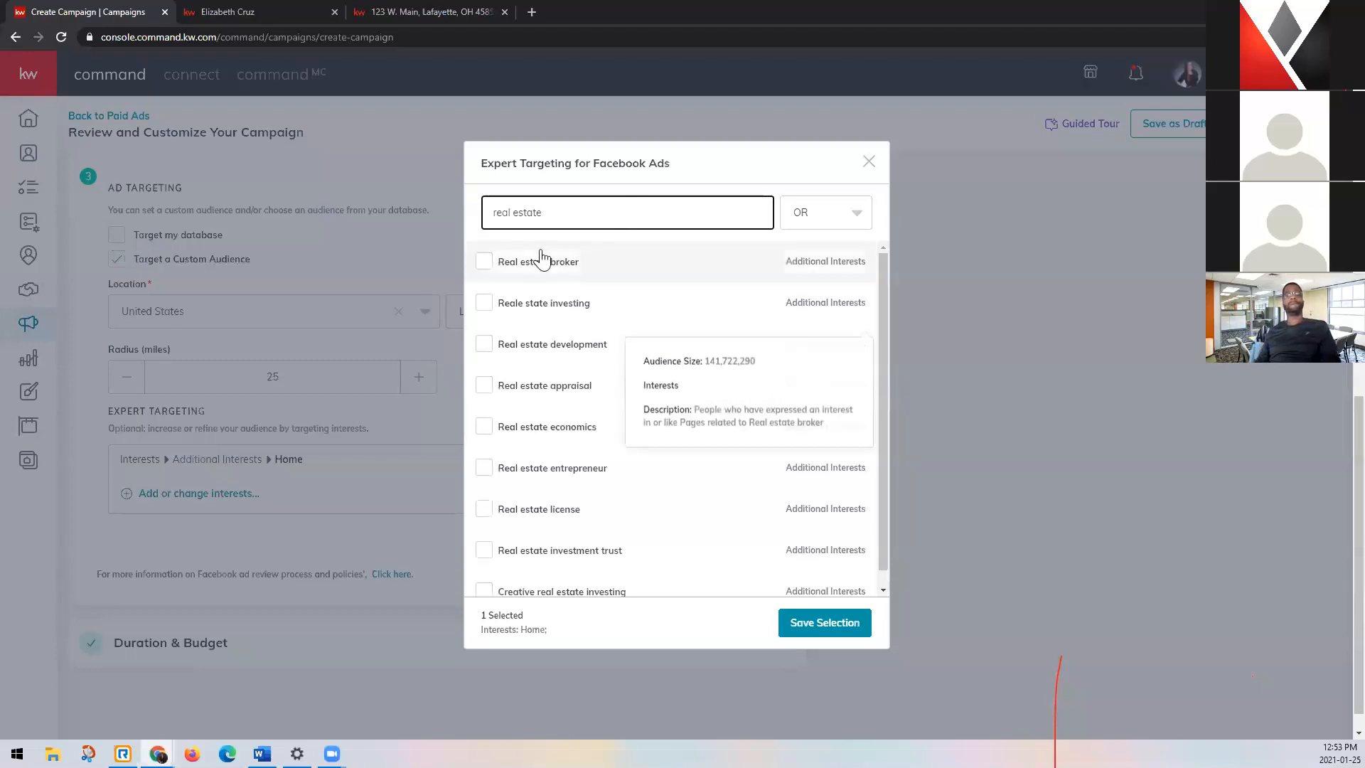
mouse_move(489, 306)
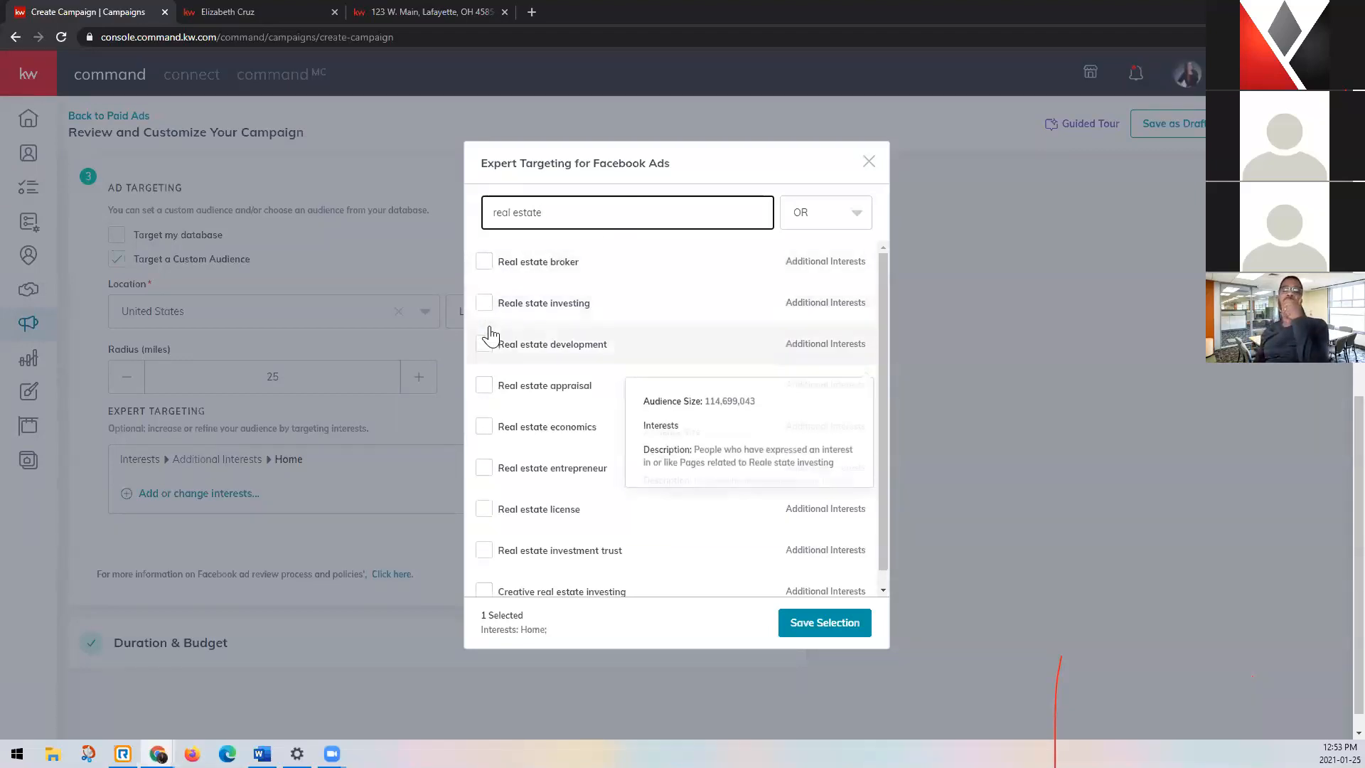
mouse_move(491, 337)
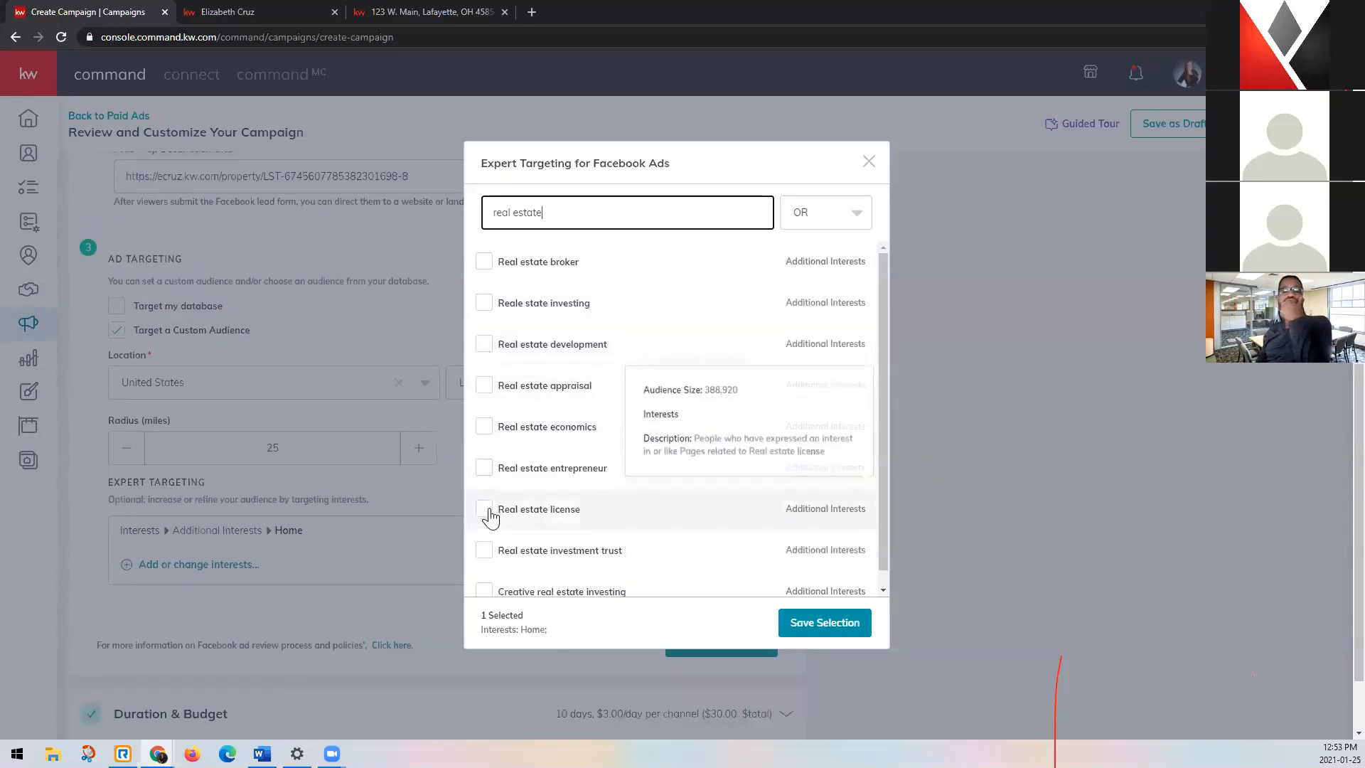
scroll(536, 519, down, 1)
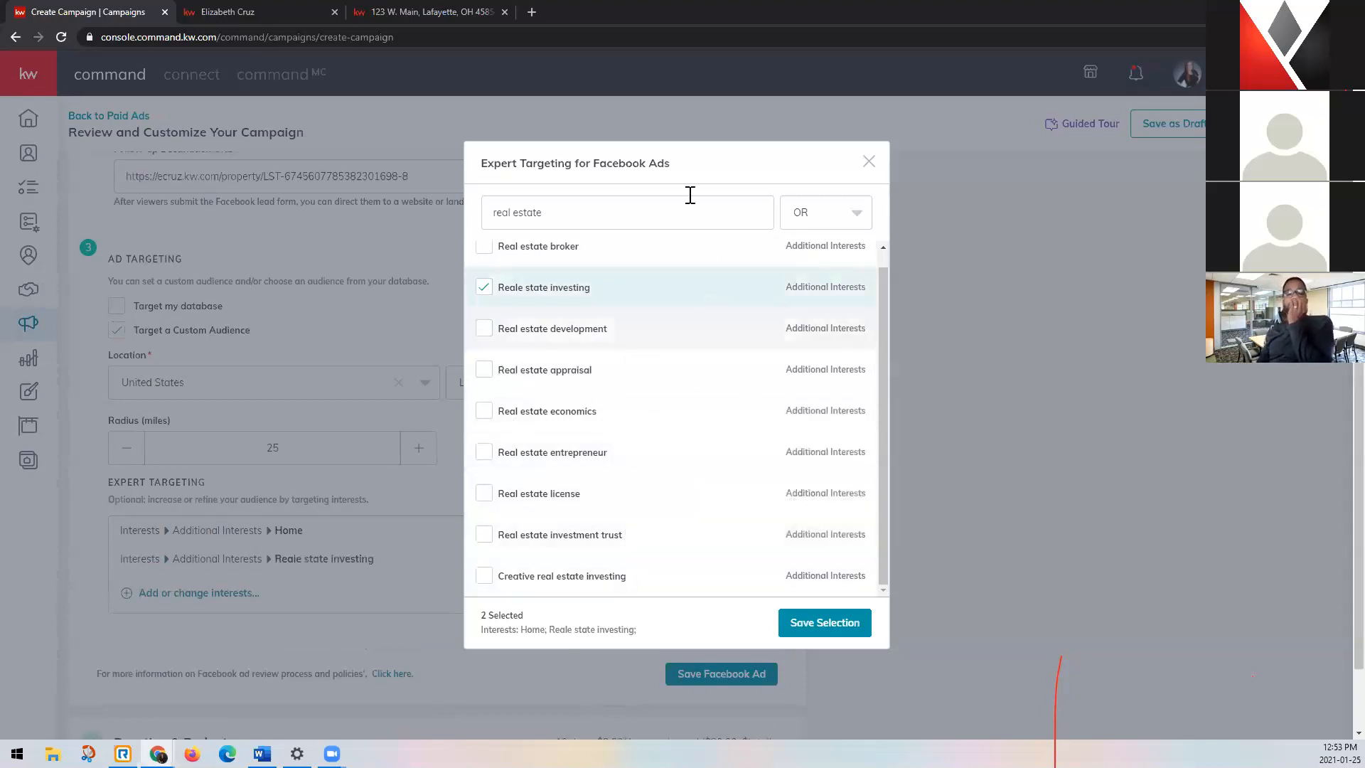
Search the expert targeting interests for "luxury" and view the details of the Luxury property interest.
triple_click(703, 212)
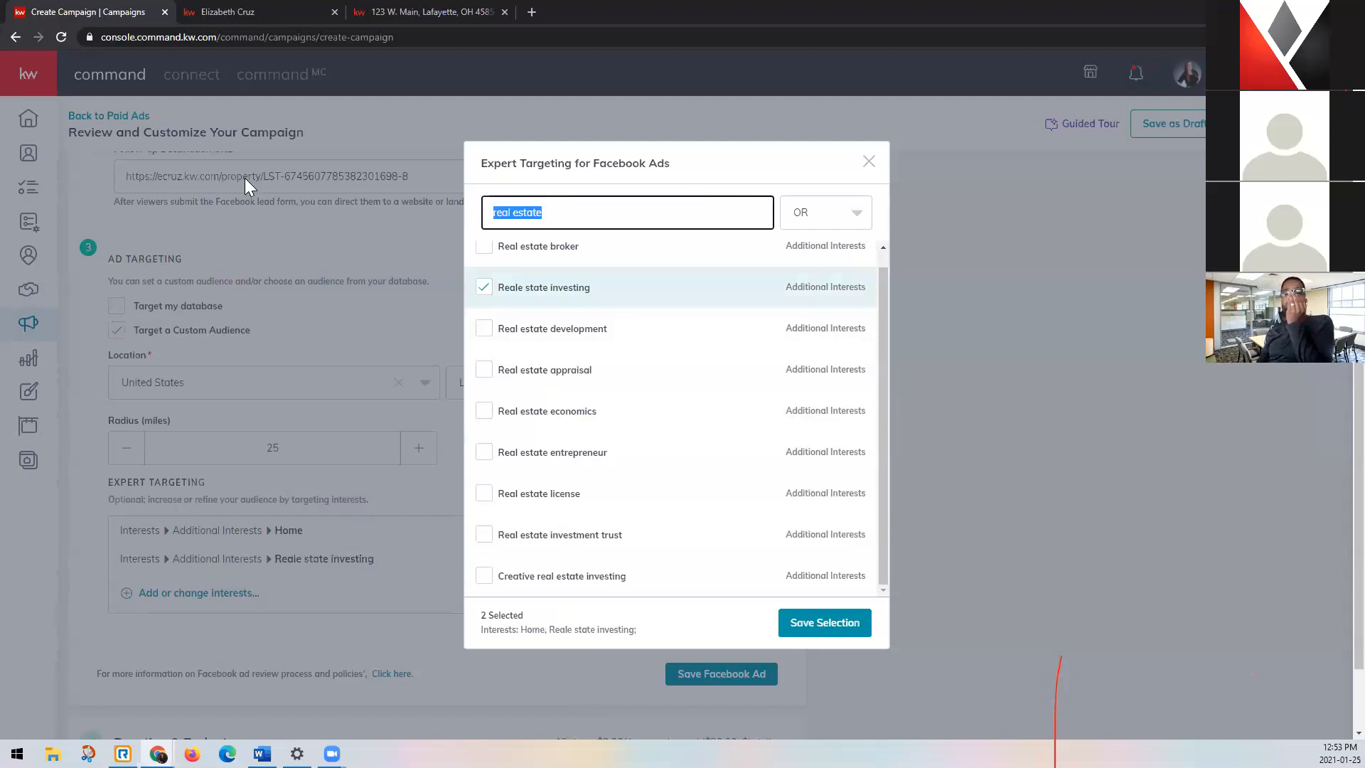
text(luxury)
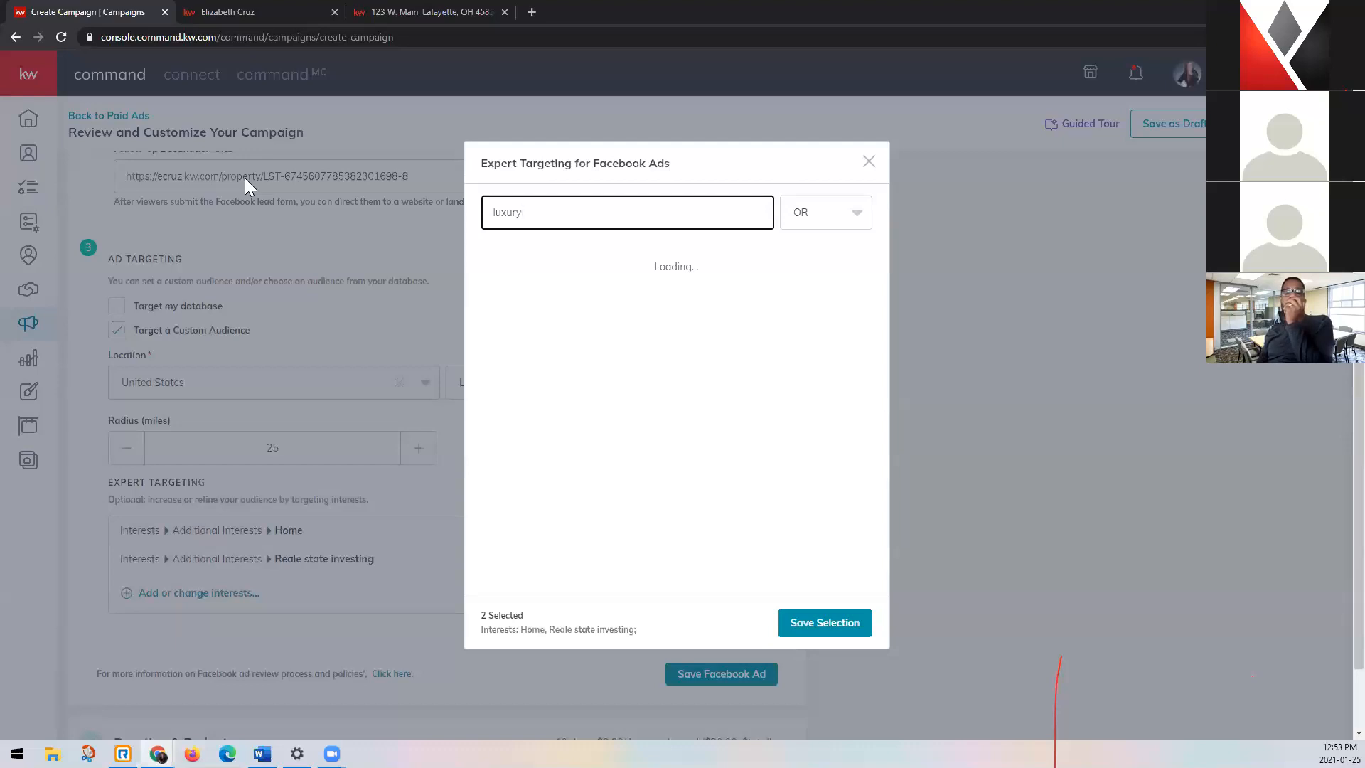
key(BackSpace)
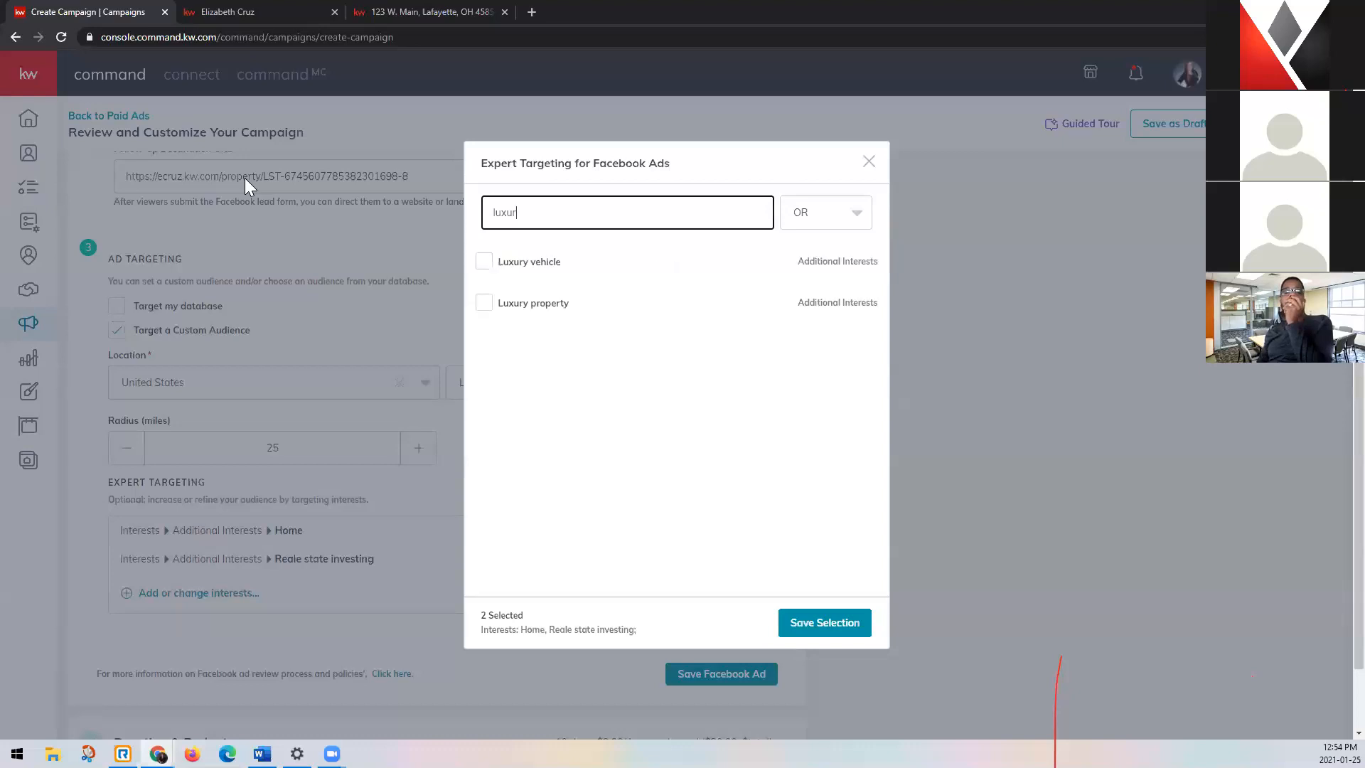
mouse_move(589, 318)
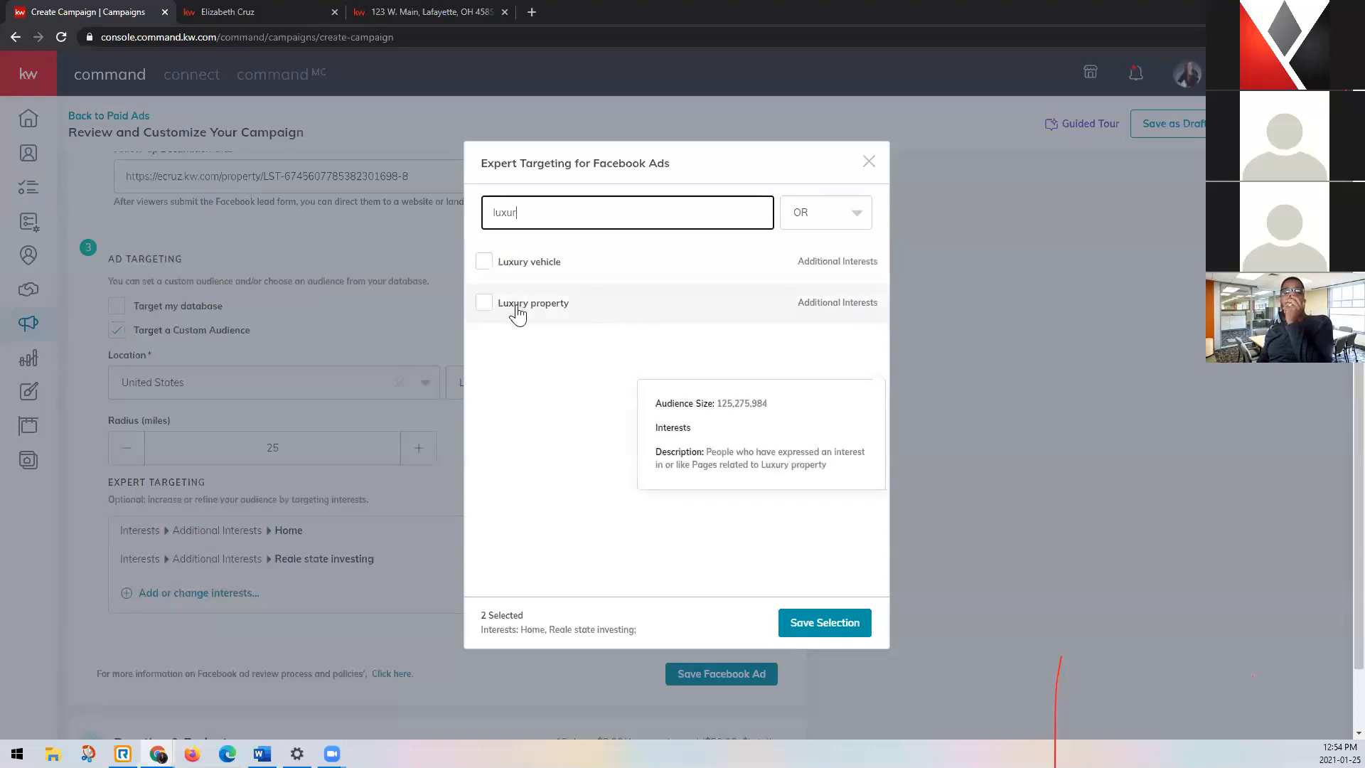
Search the interests for "homes.com" and add the Homes.com interest to the audience.
key(BackSpace)
key(BackSpace)
key(BackSpace)
key(BackSpace)
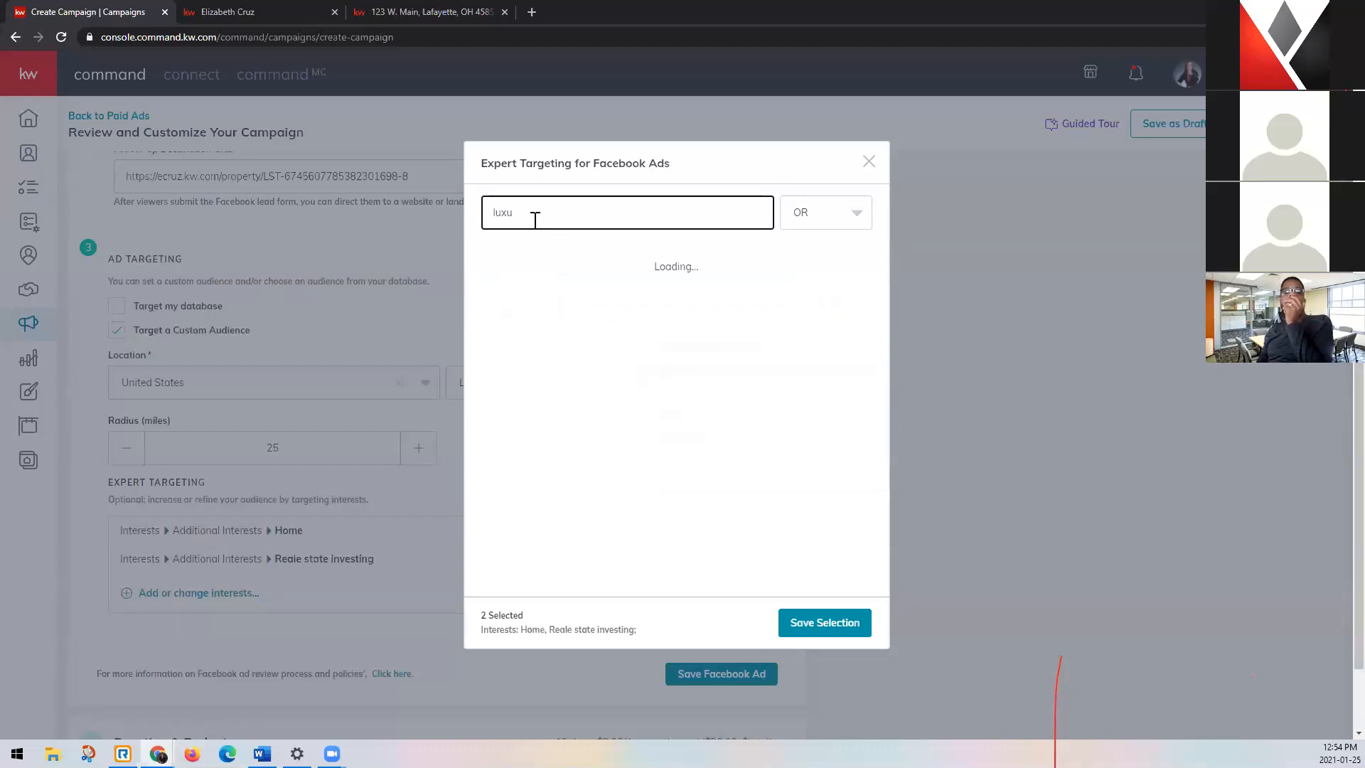
key(BackSpace)
text(homes.com)
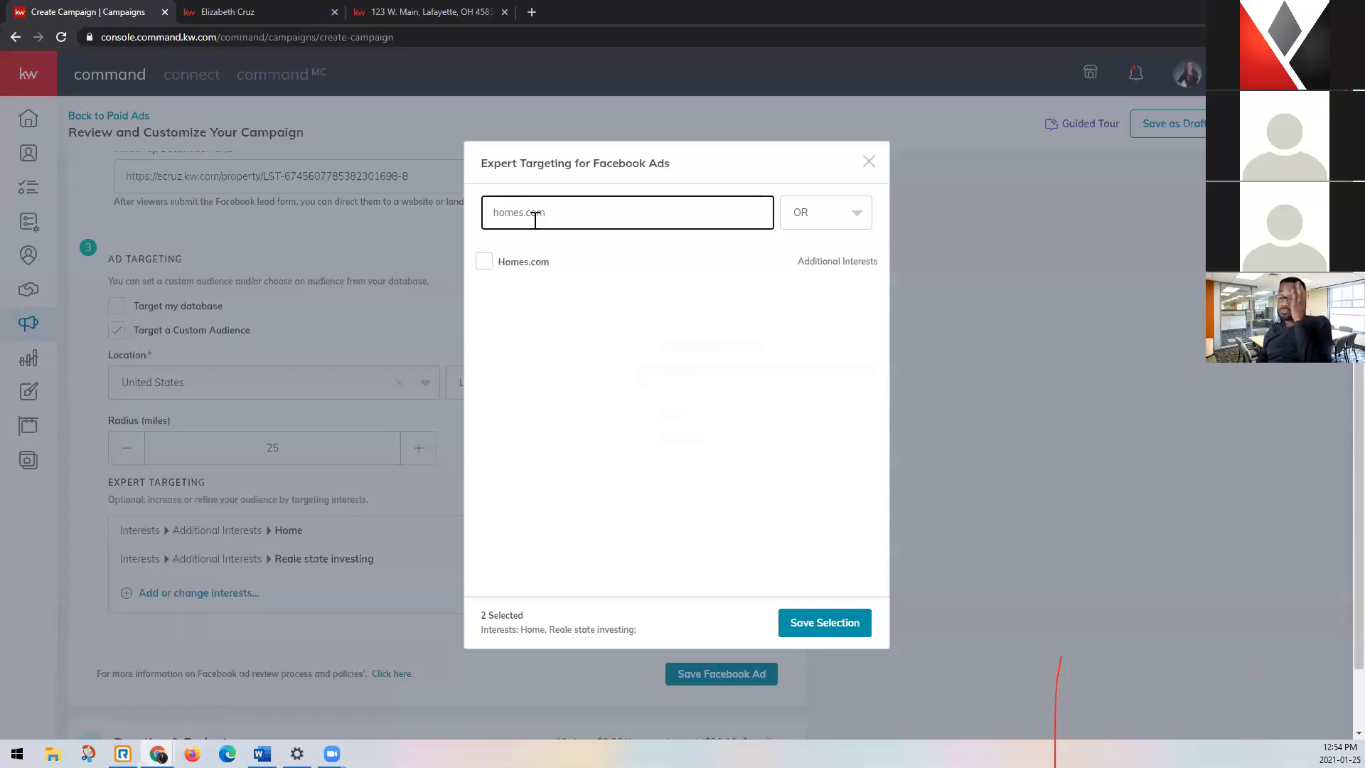
click(482, 264)
Search the interests for "realtor.com" and add the realtor.com interest to the audience.
drag(597, 220, 392, 203)
text(realtor.com)
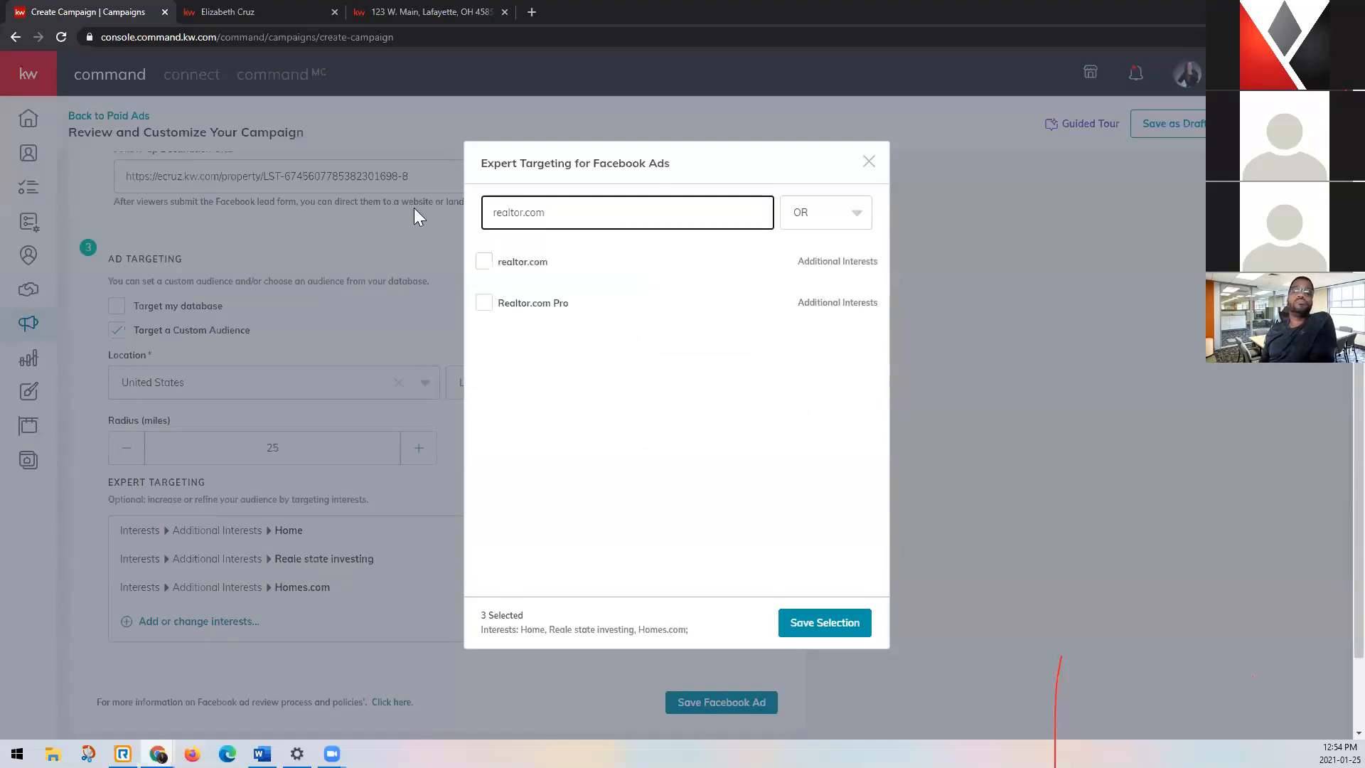
click(482, 260)
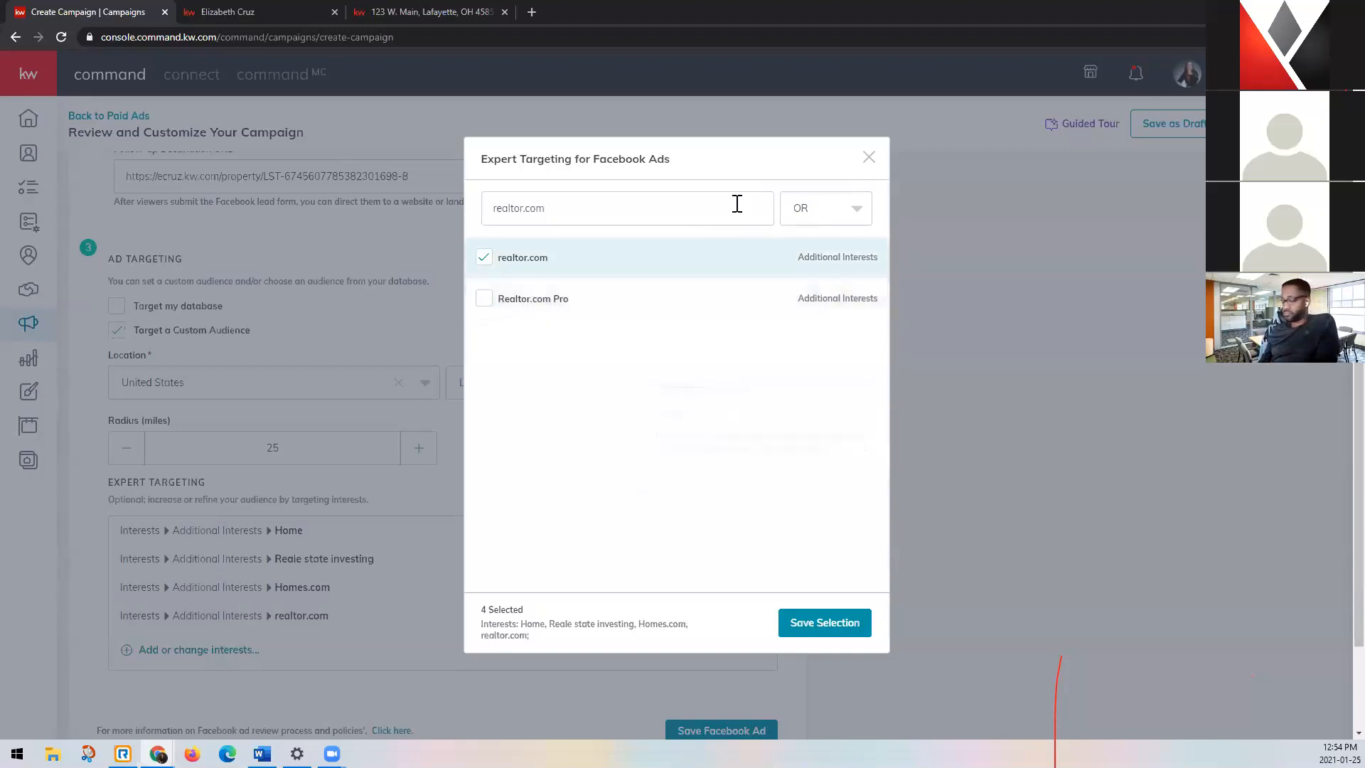
Search the interests for "zillow" and add the Zillow interest to the audience.
drag(717, 207, 440, 195)
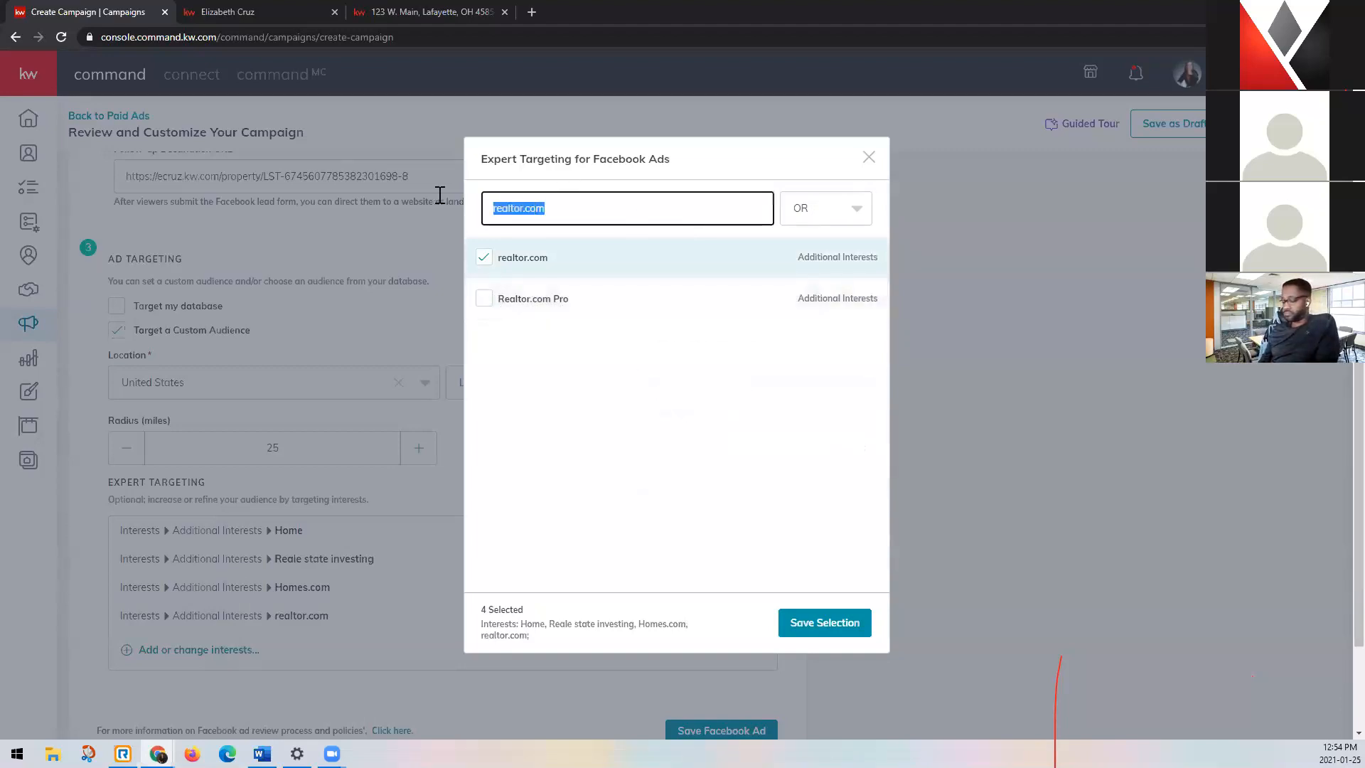
text(zillow)
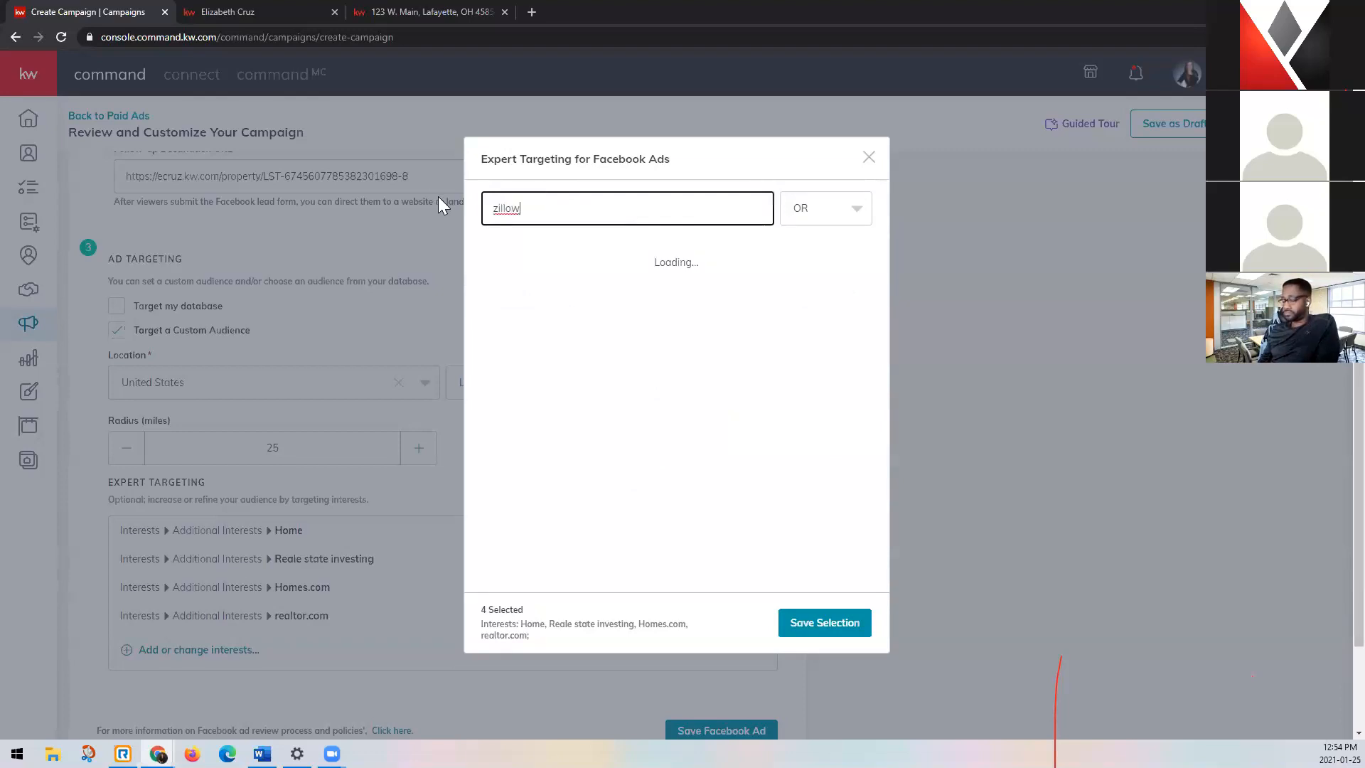
click(484, 264)
mouse_move(479, 313)
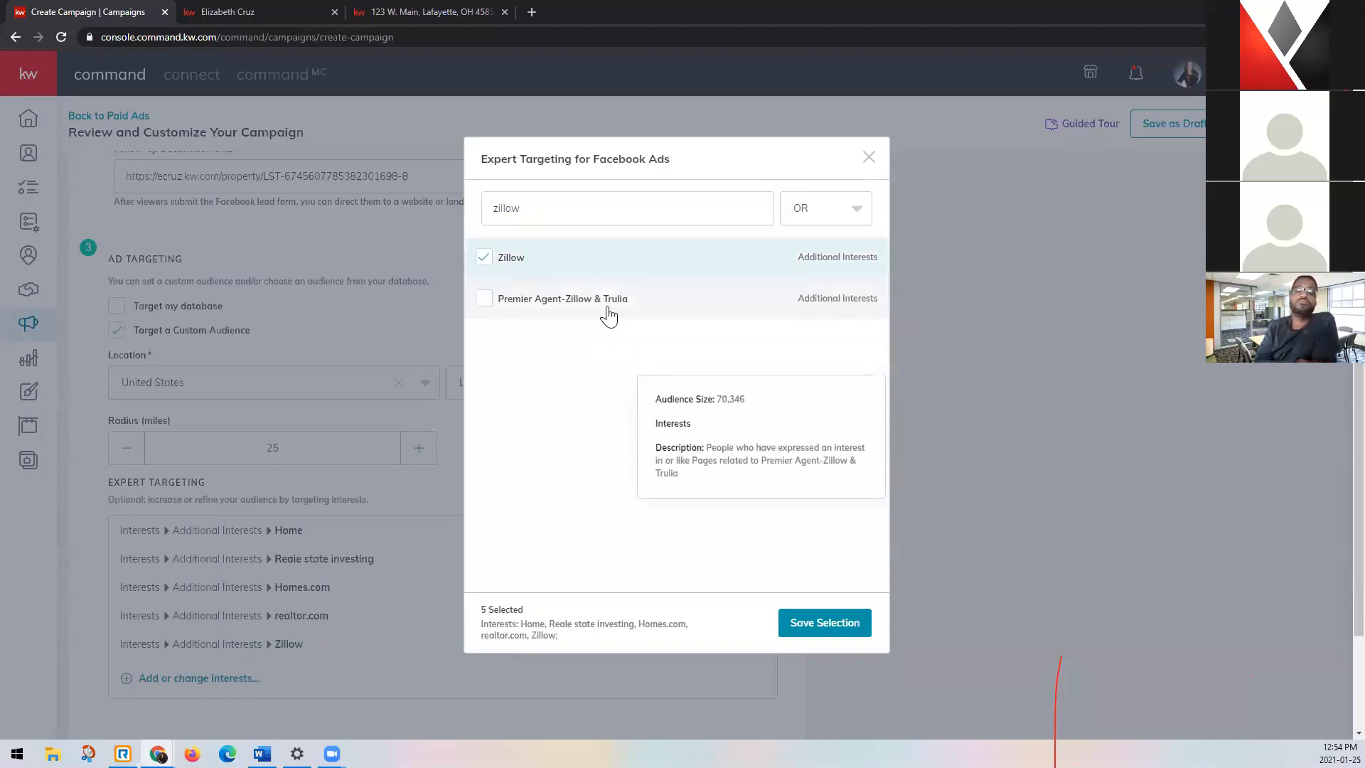
Search the interests for "trulia", add the Trulia interest and save the expert targeting selection.
click(654, 206)
key(ctrl+a)
text(truli)
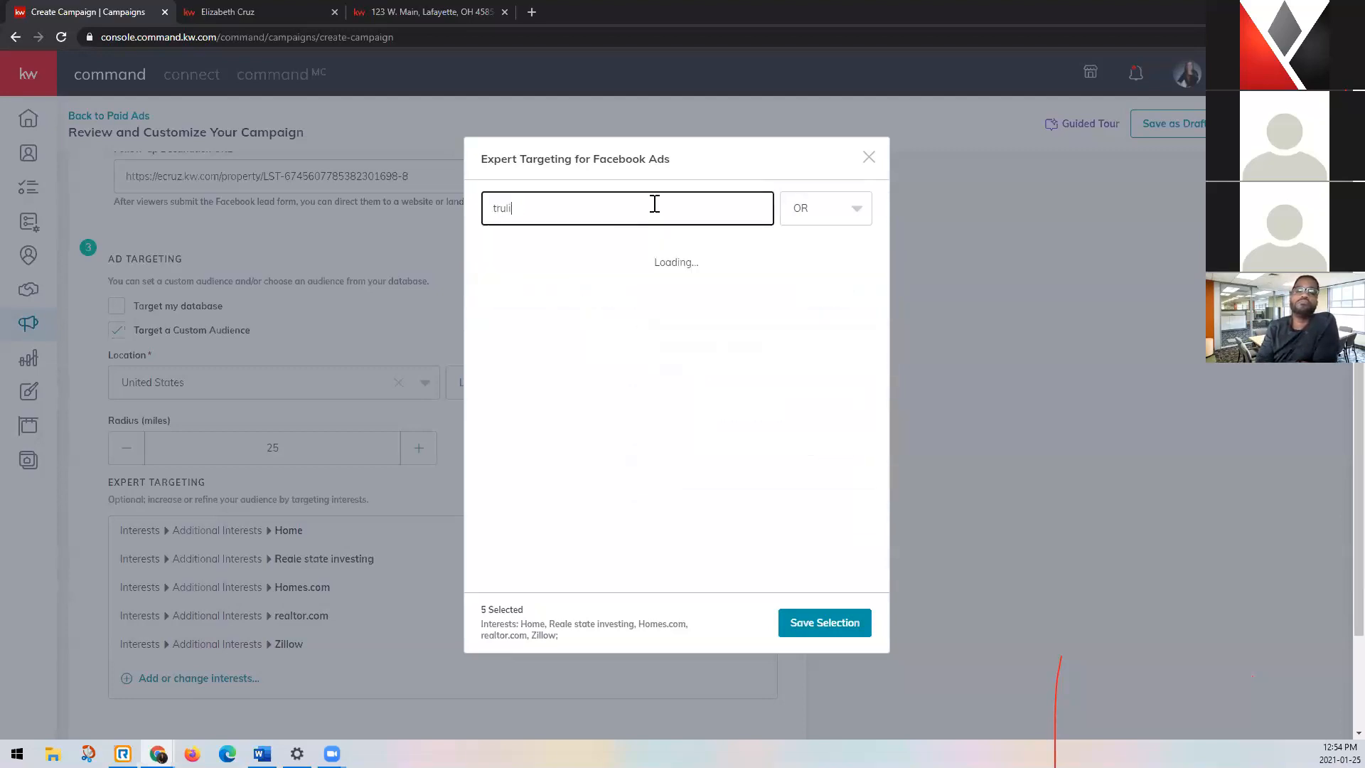
text(a)
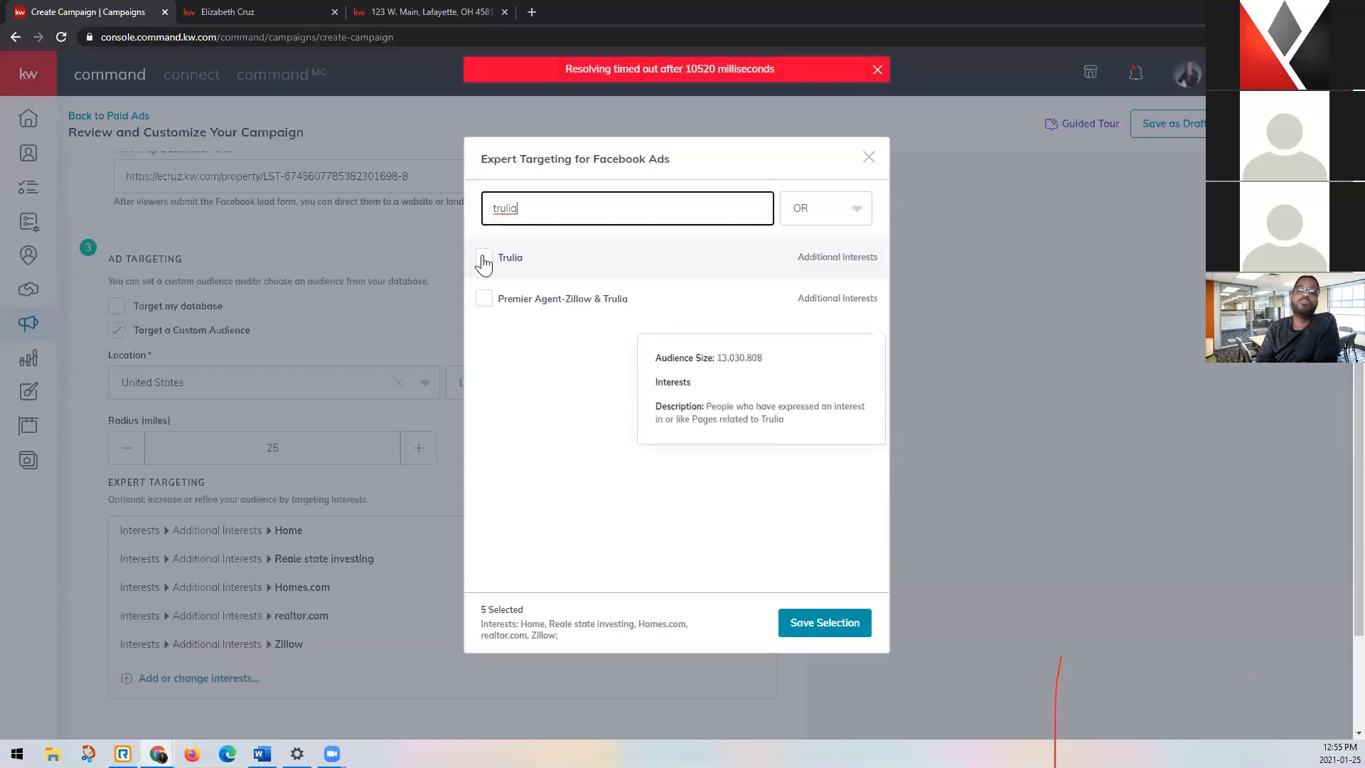
click(484, 258)
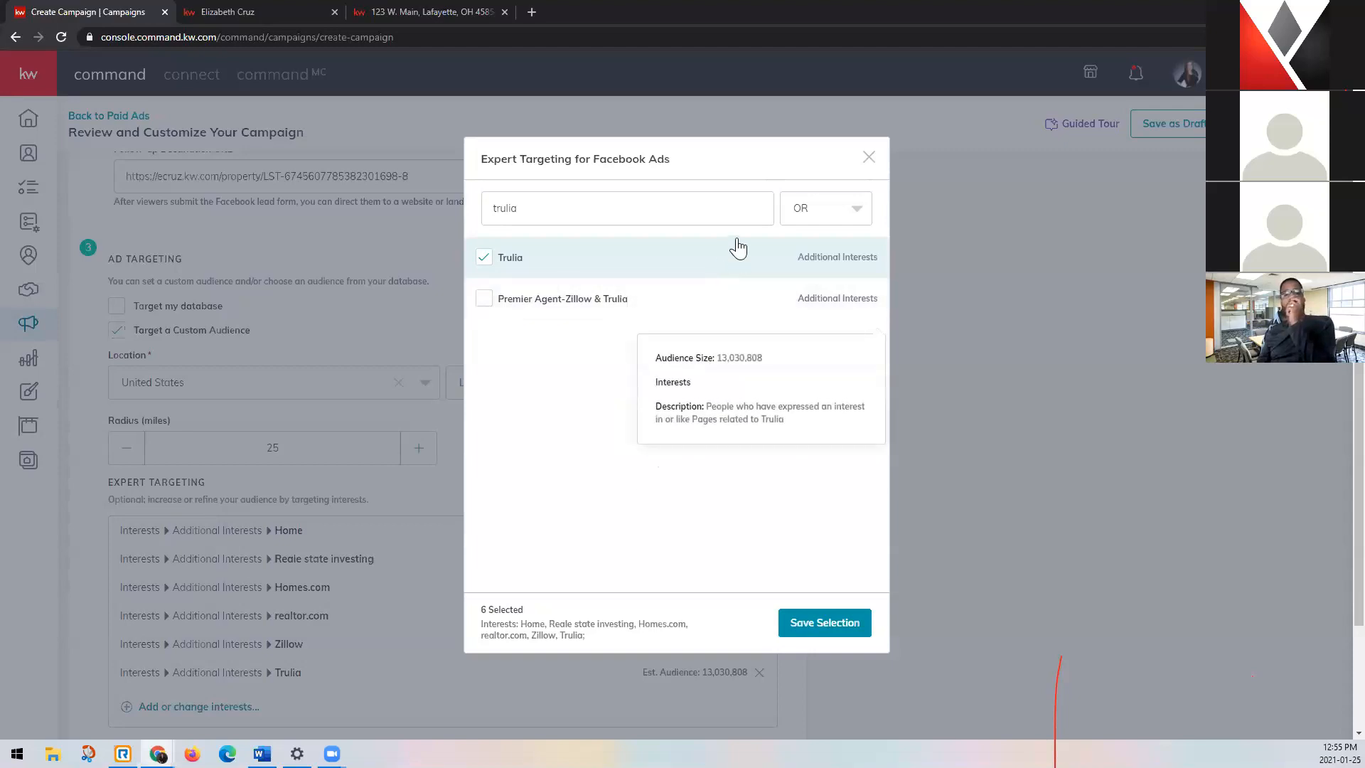
click(857, 209)
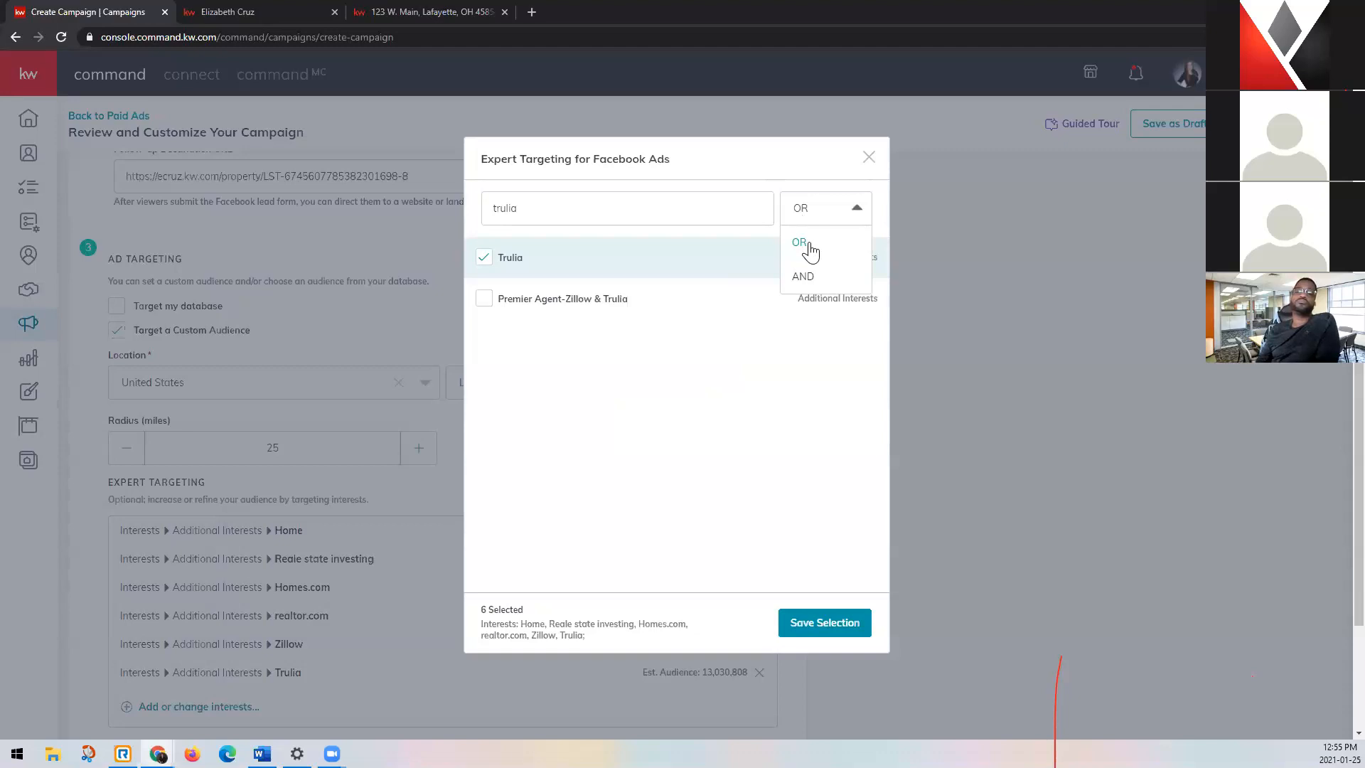
click(807, 619)
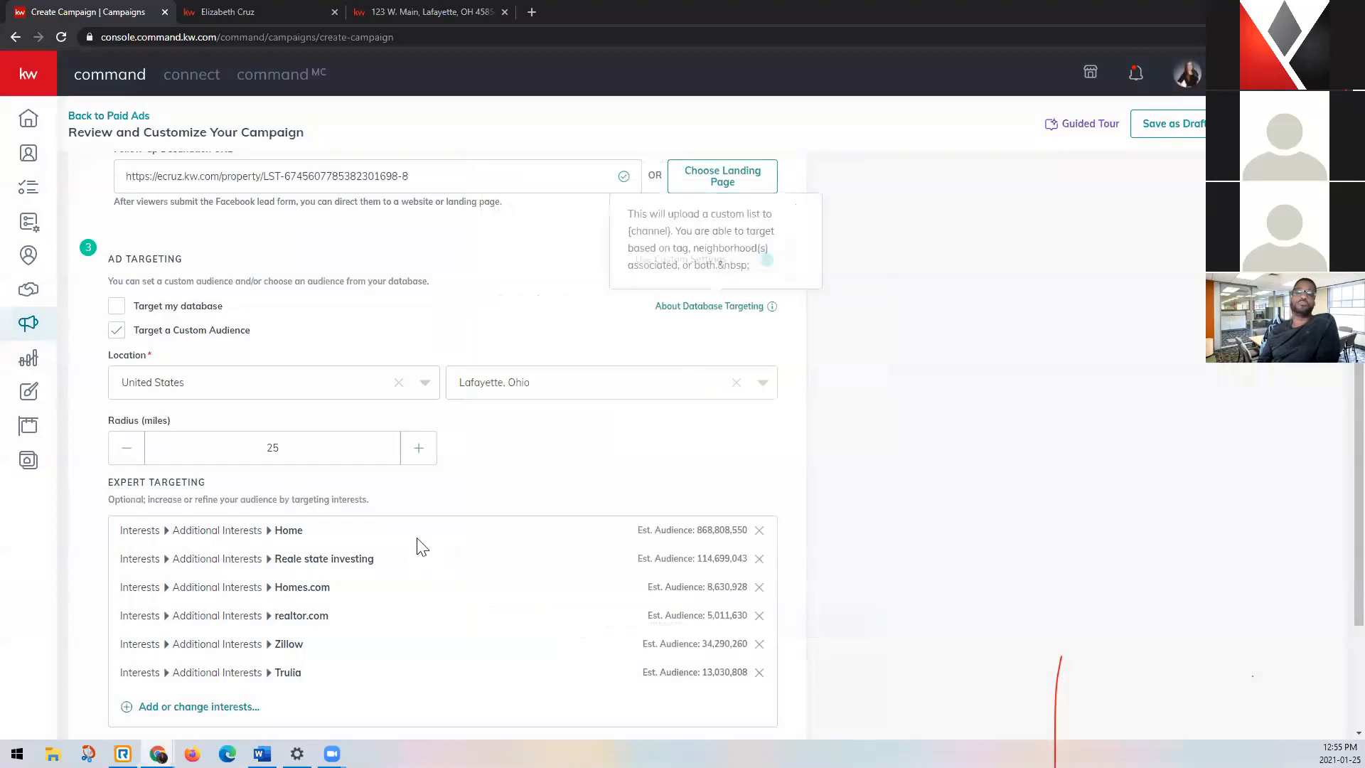
Review the Facebook Ad section's page, destination and targeting settings to look for a missing required field.
scroll(400, 553, down, 2)
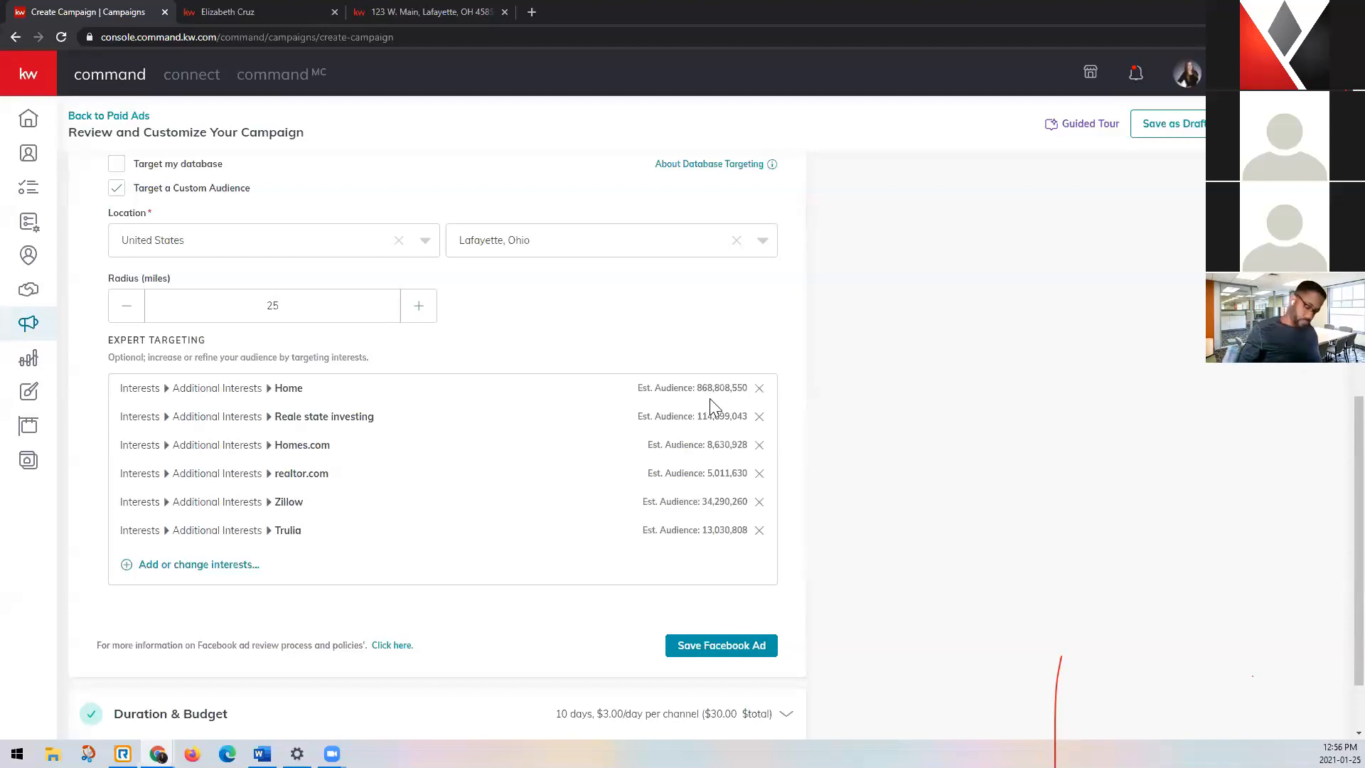
scroll(523, 455, down, 1)
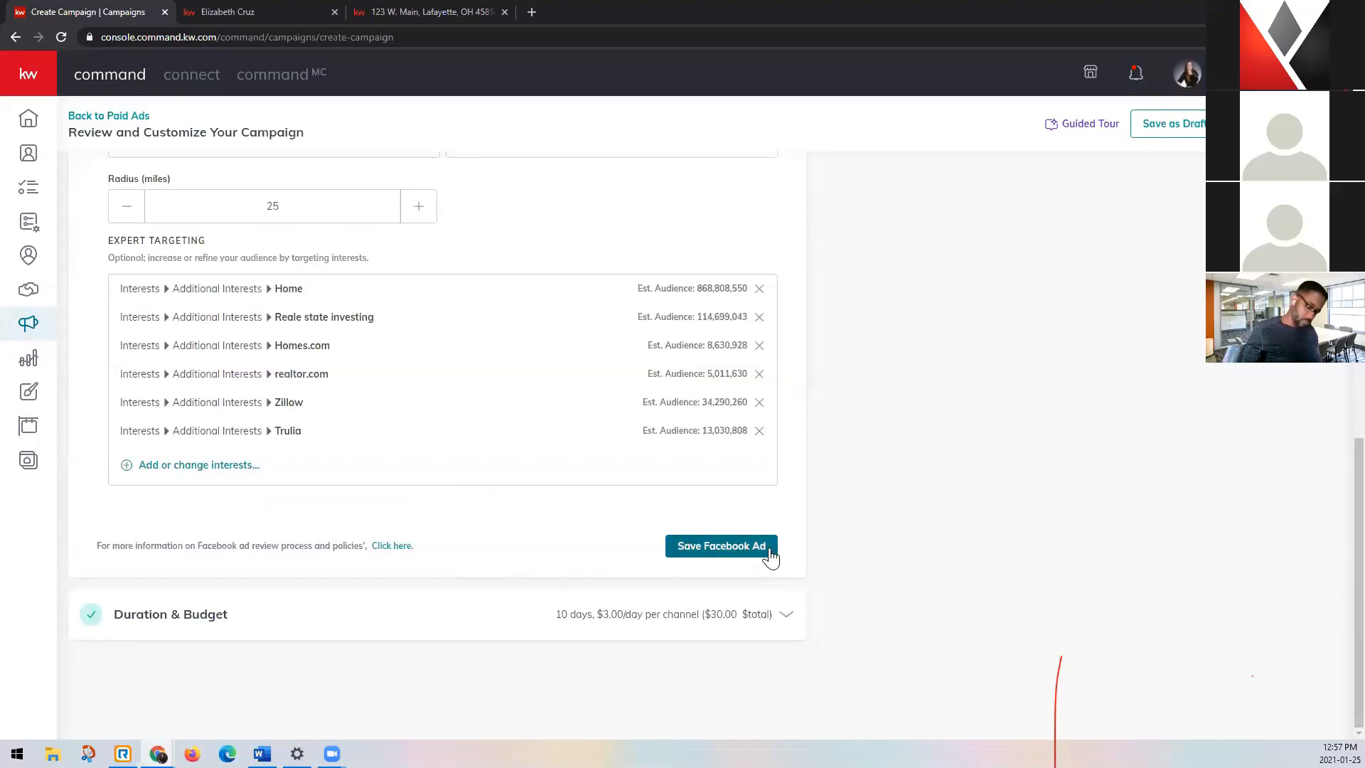
scroll(868, 622, up, 12)
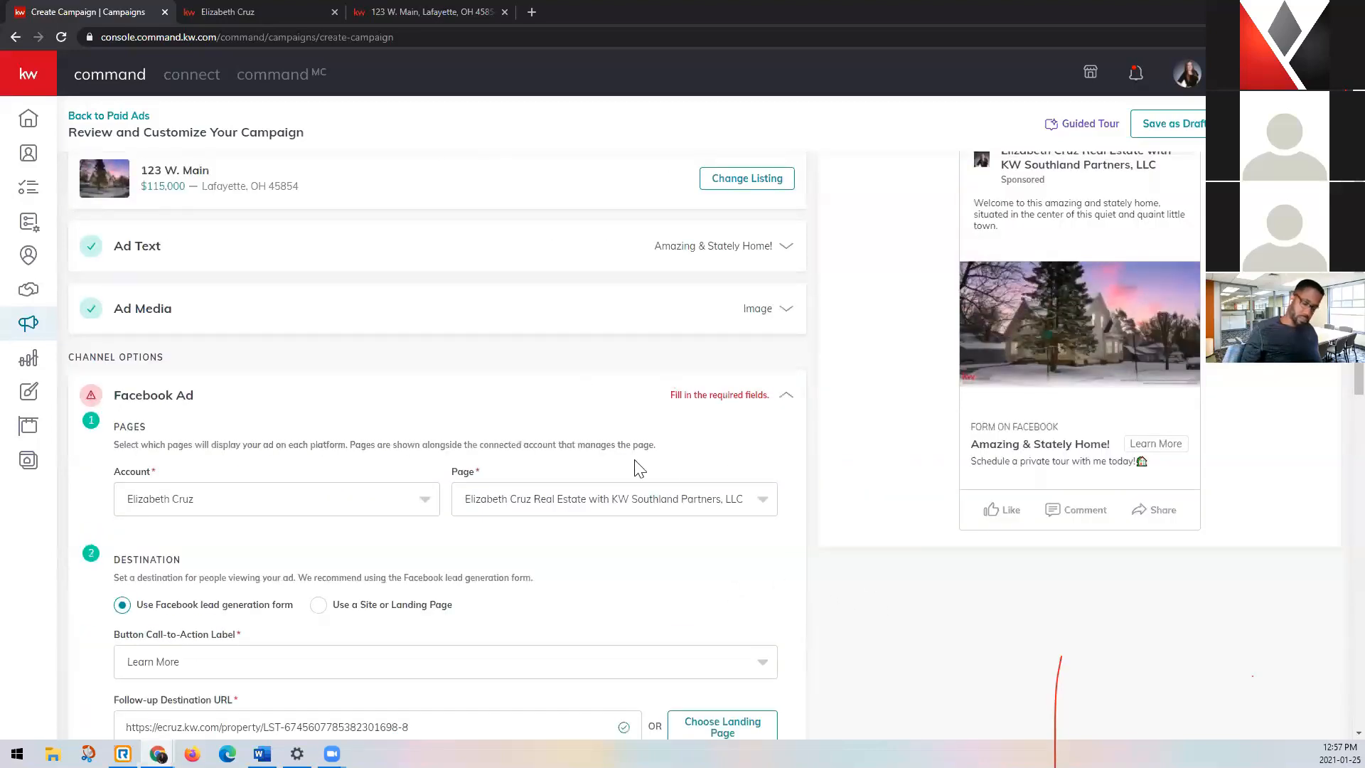
scroll(636, 467, down, 2)
scroll(789, 495, down, 4)
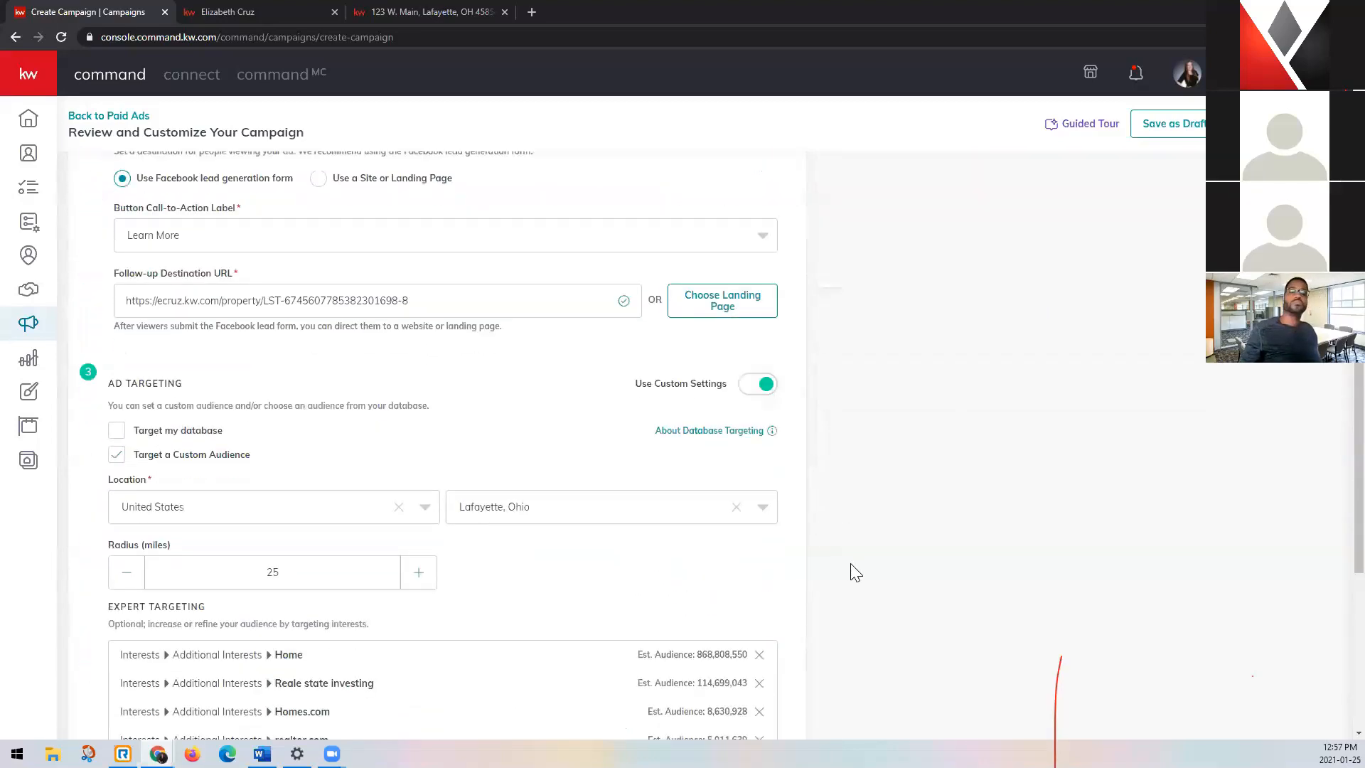
scroll(849, 567, up, 6)
scroll(843, 563, up, 1)
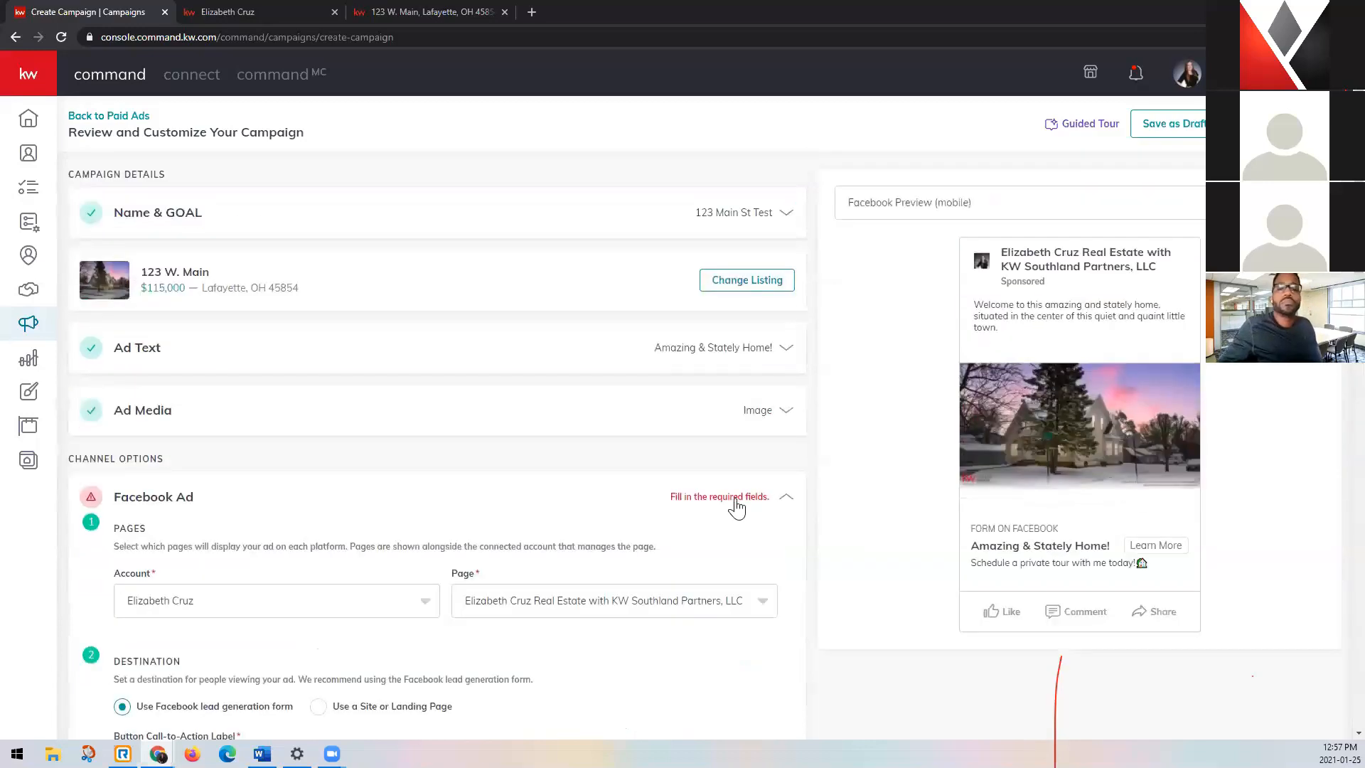
click(737, 508)
click(743, 502)
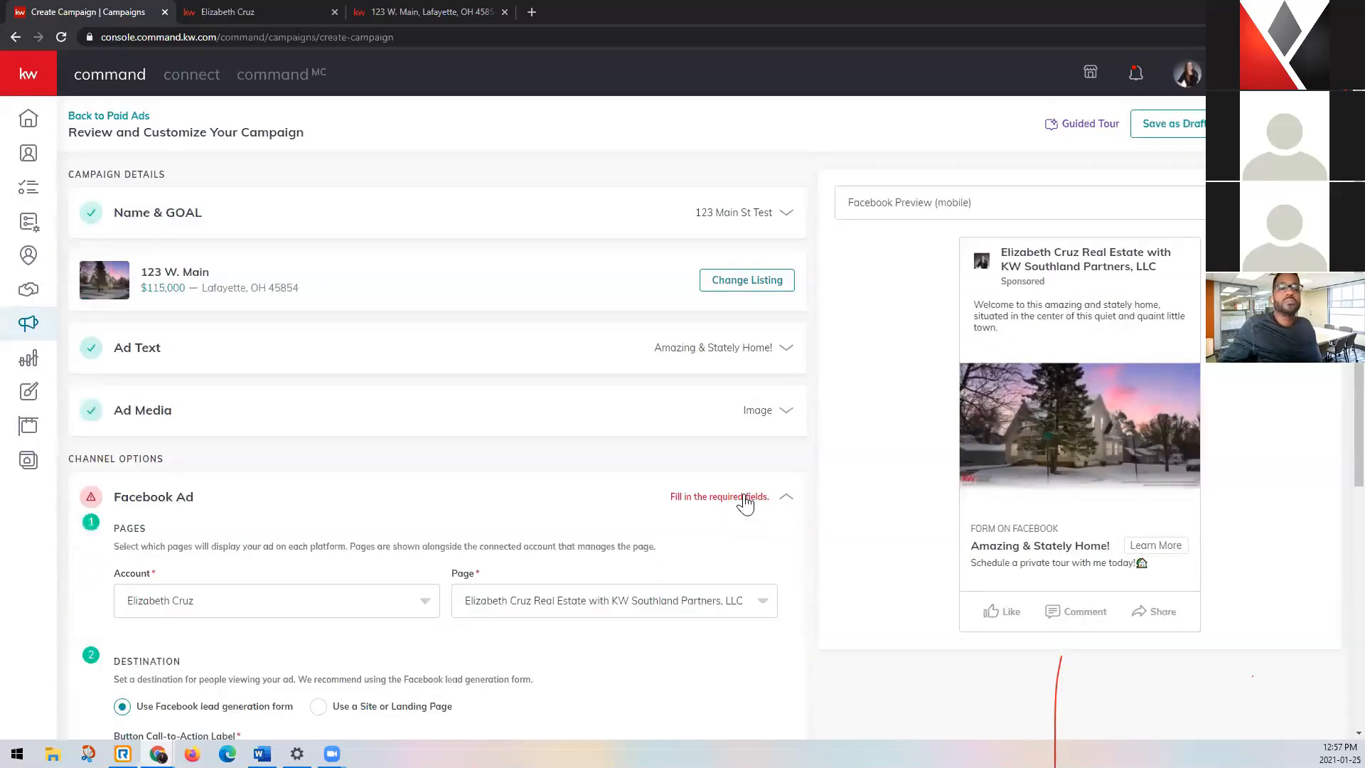
scroll(752, 505, down, 5)
scroll(838, 572, down, 7)
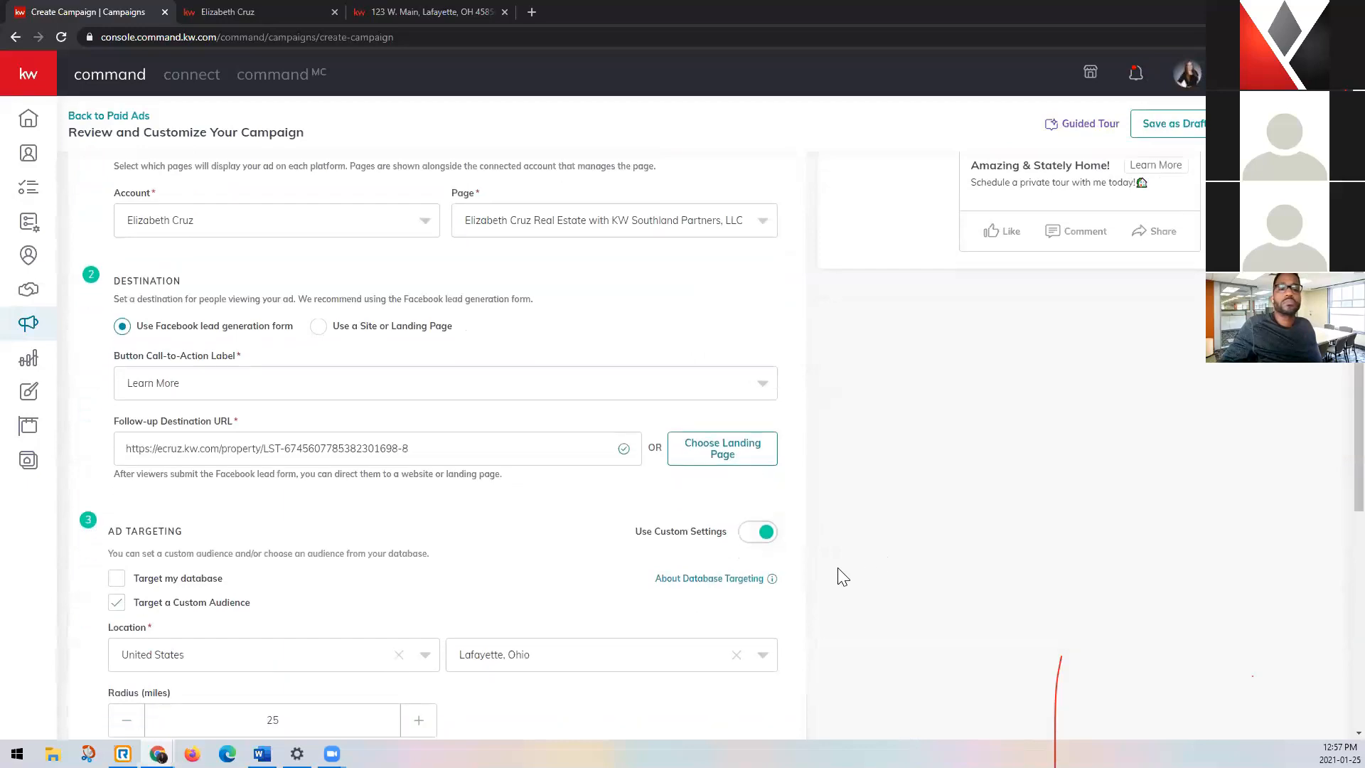
Reselect the Facebook page that displays the ad.
scroll(839, 573, up, 9)
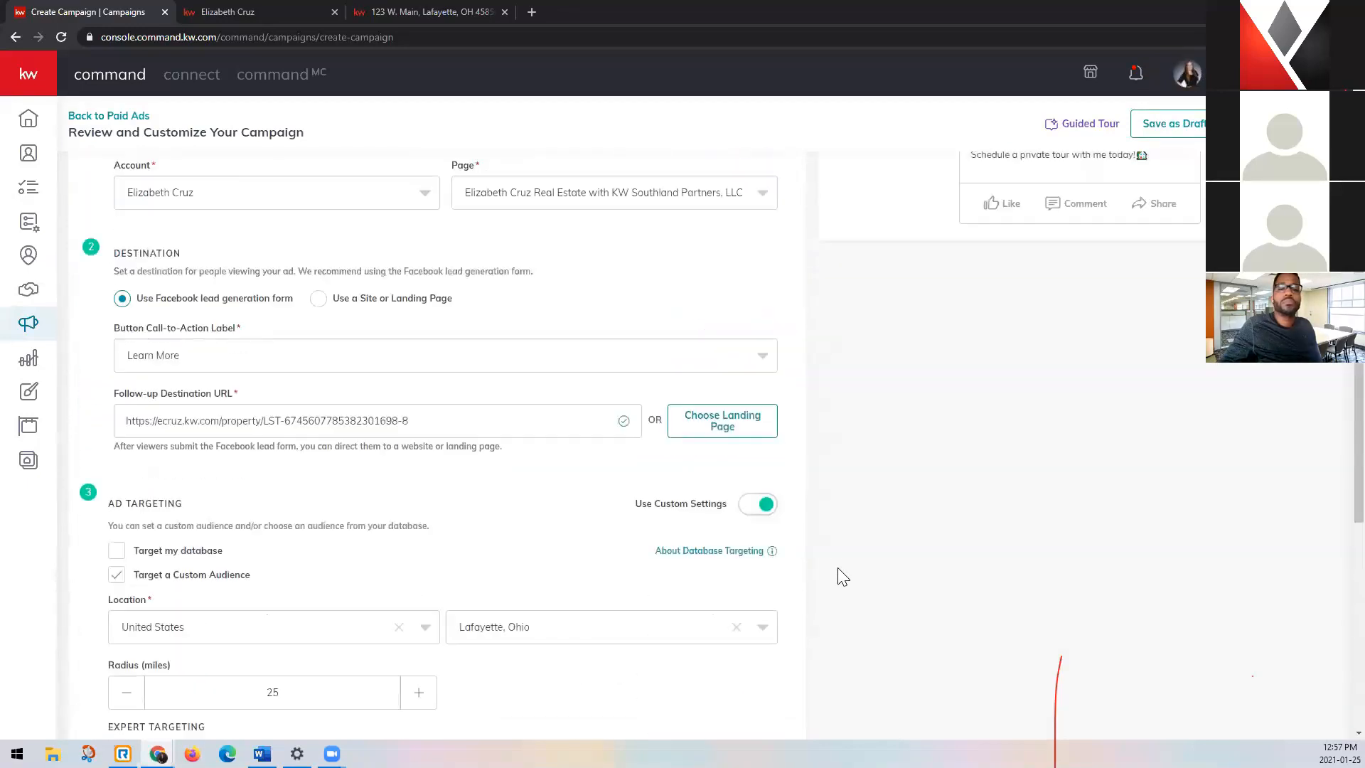
click(752, 350)
click(635, 382)
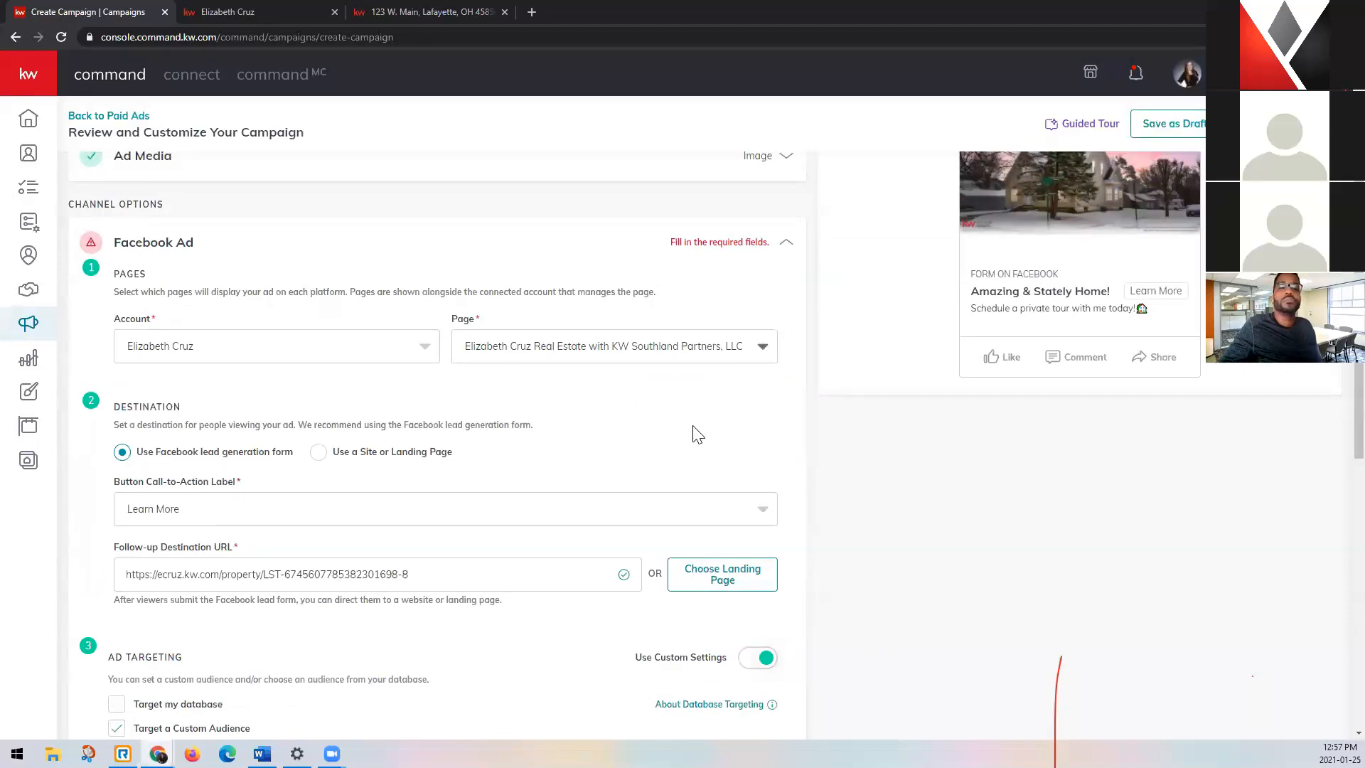
Open the campaign's Duration & Budget settings and set the start date to Jan 27, 2021.
scroll(807, 481, down, 6)
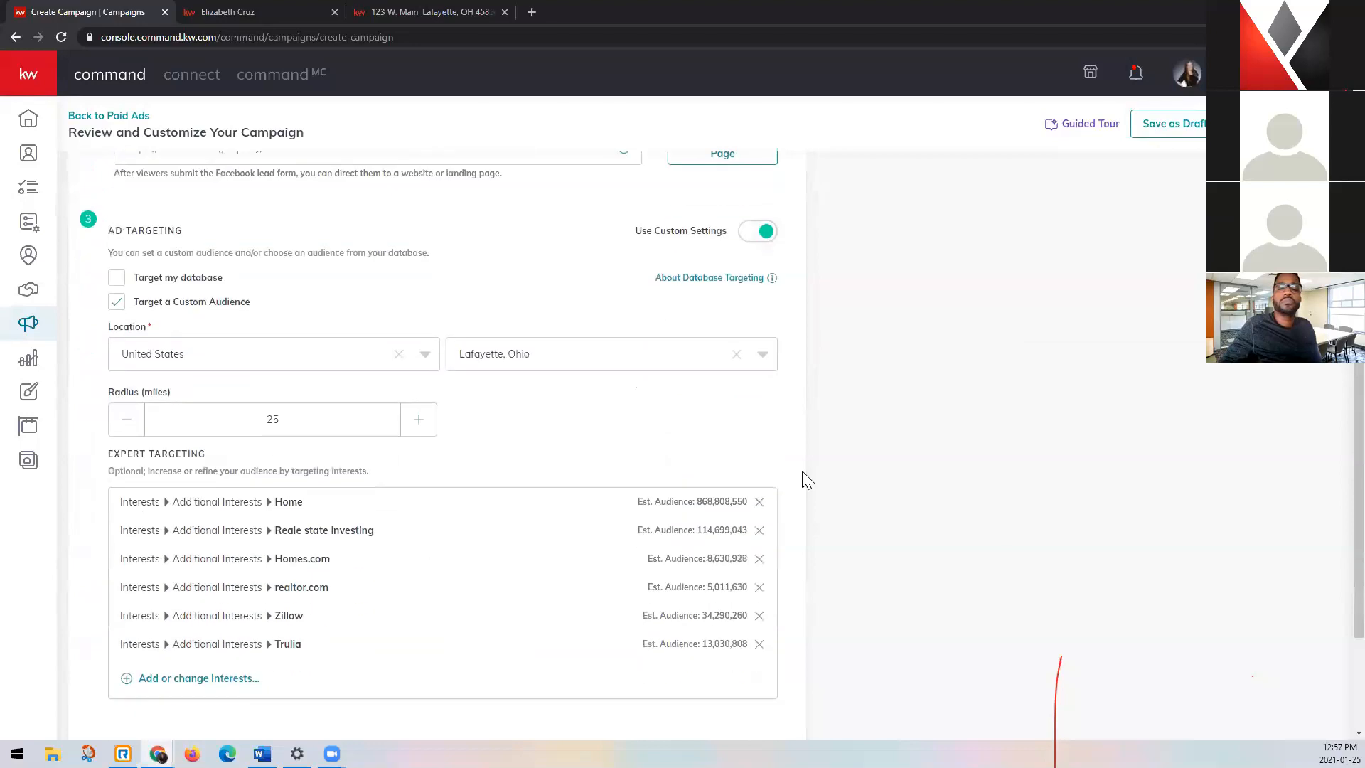
scroll(807, 481, down, 3)
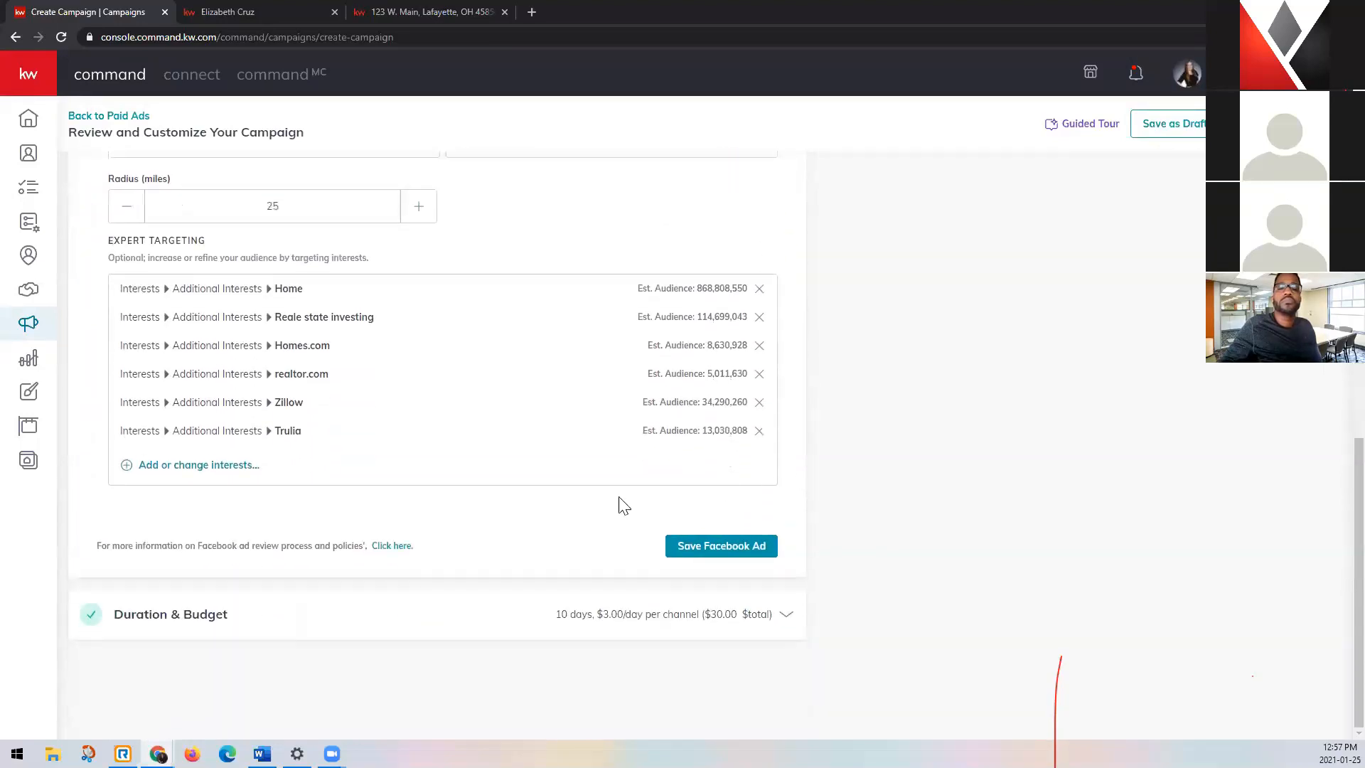
click(191, 620)
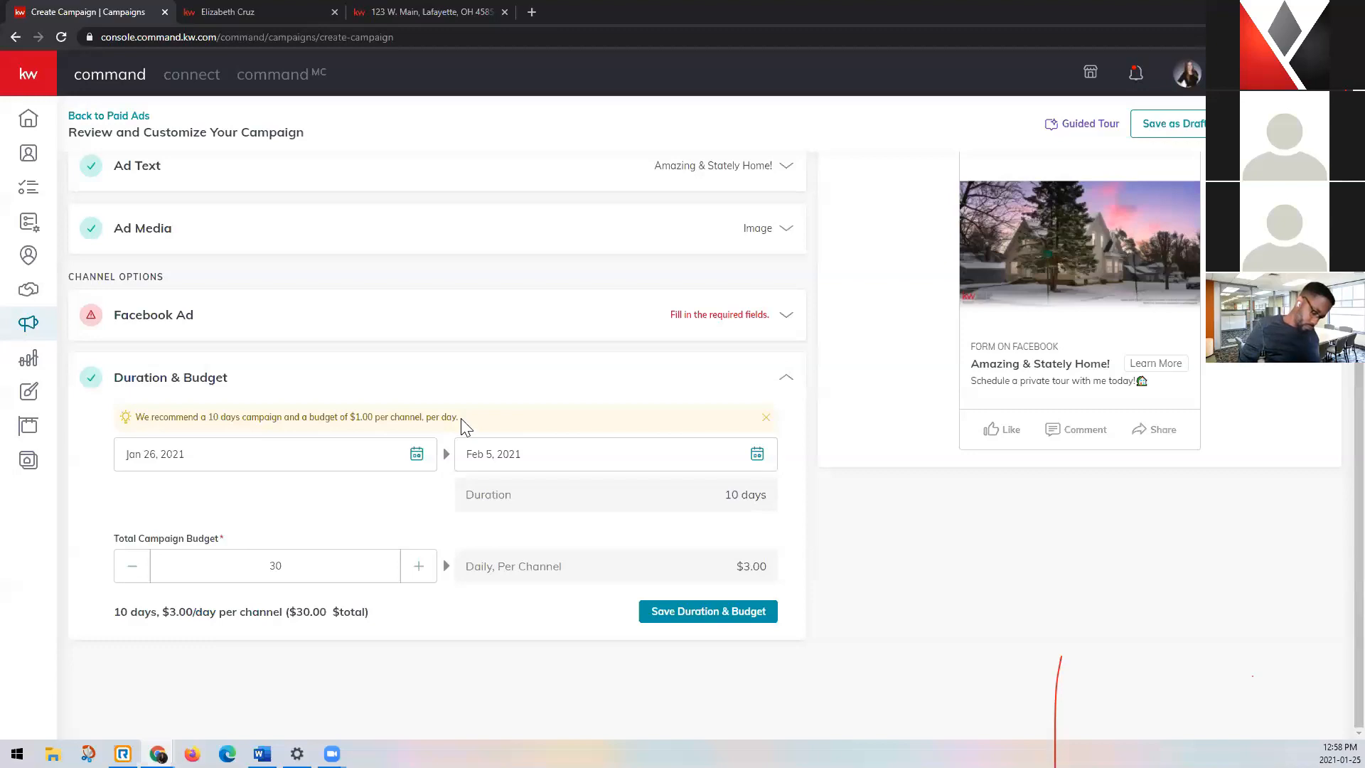
click(416, 455)
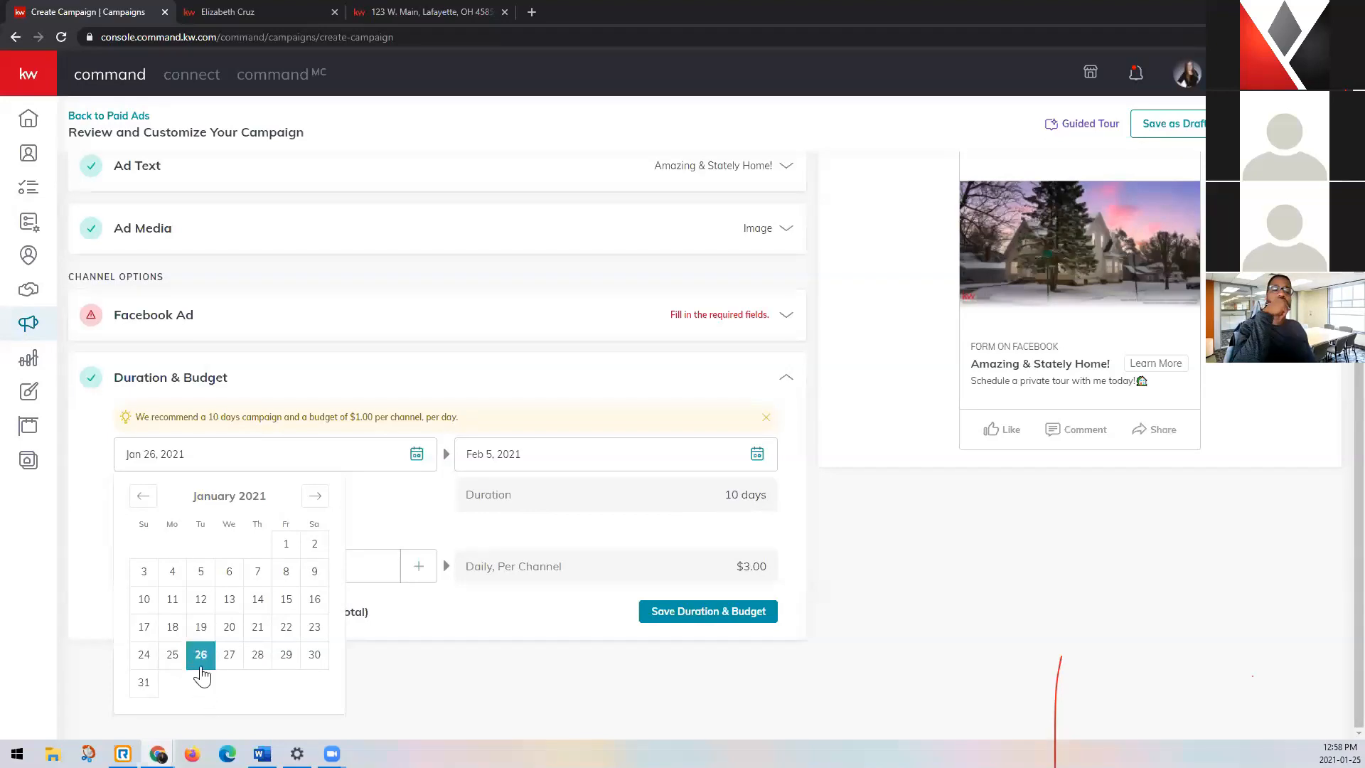
click(228, 657)
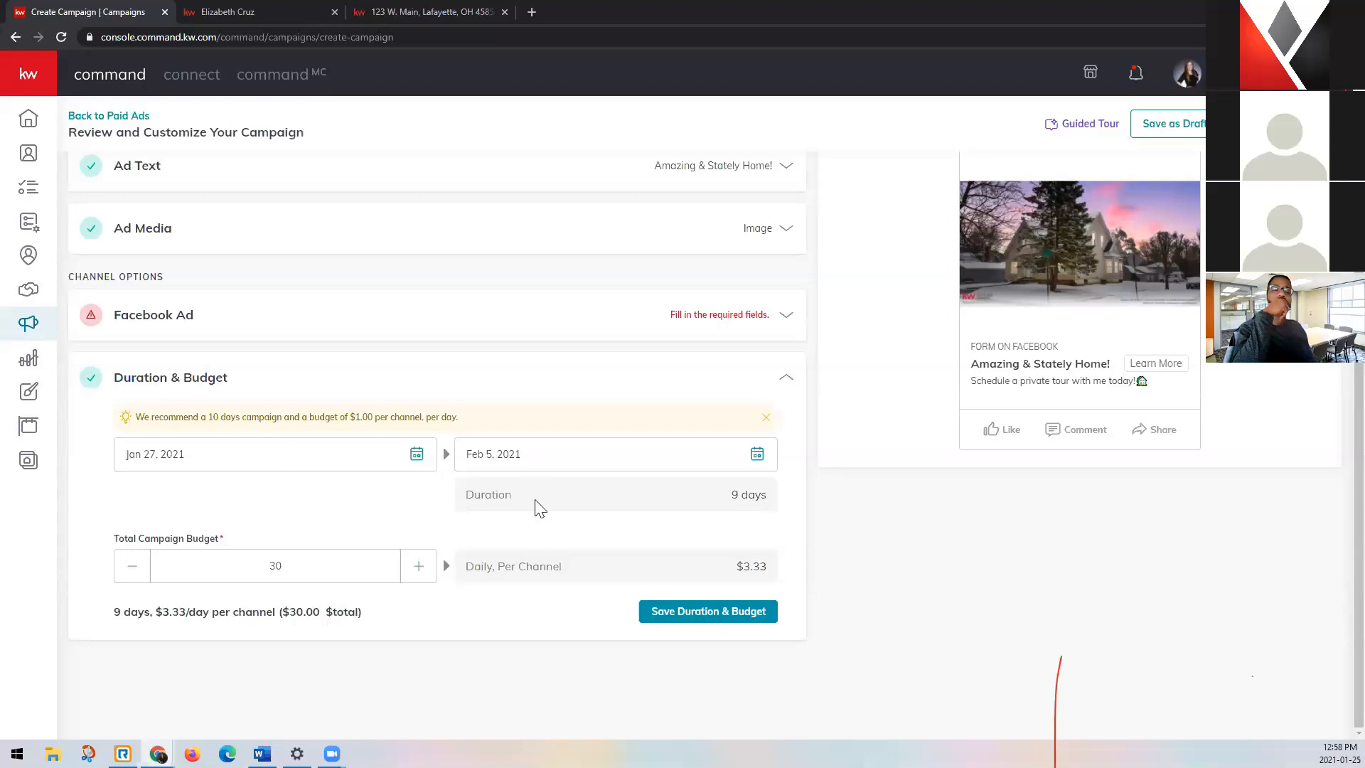
click(756, 453)
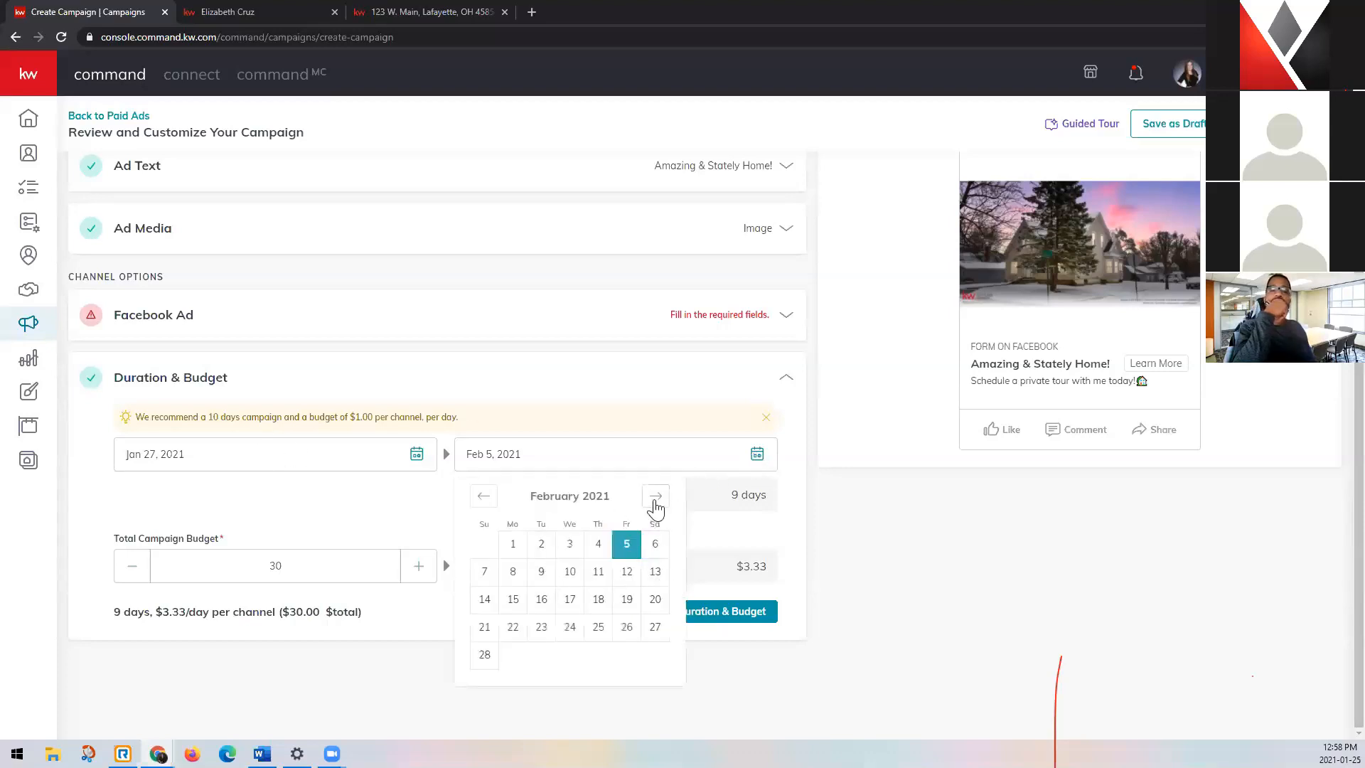
click(713, 548)
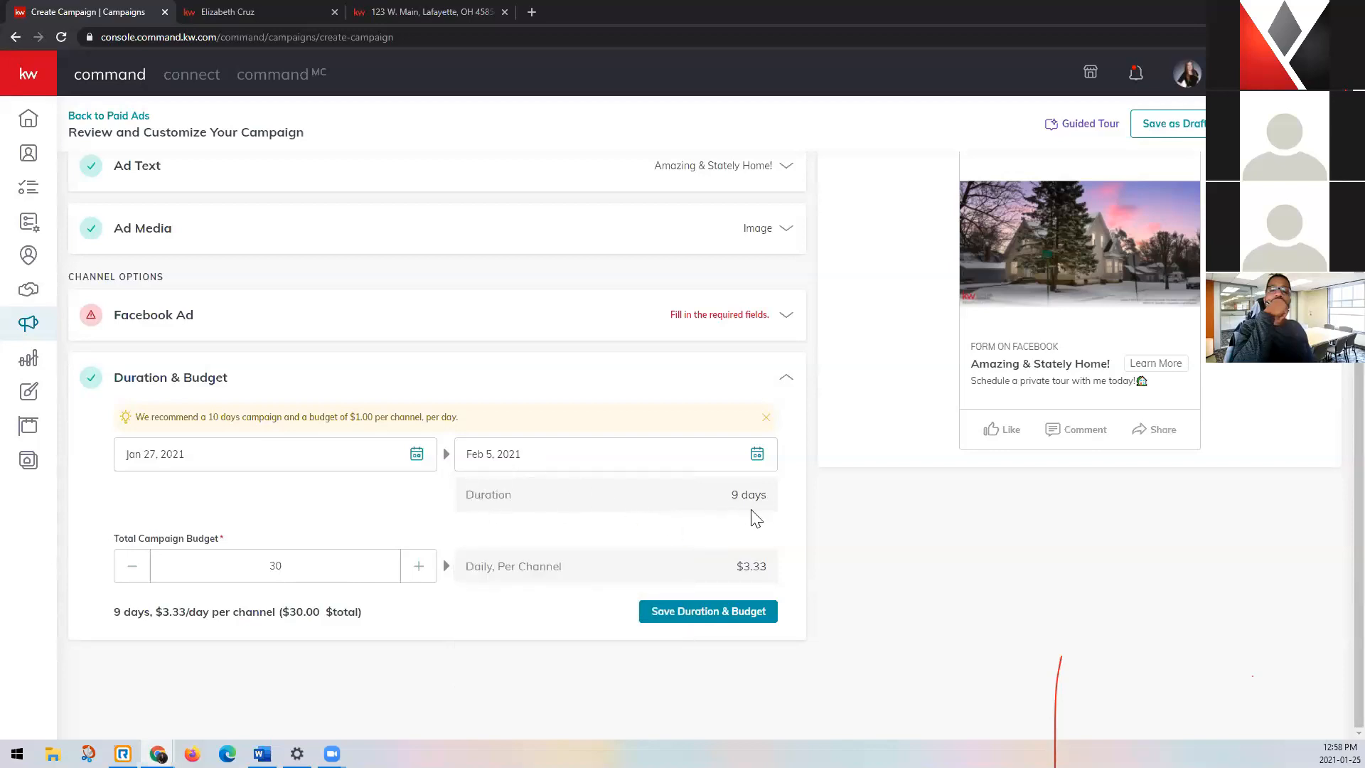
Set the total campaign budget to $18 and save the duration and budget.
click(139, 572)
click(137, 576)
click(136, 580)
double_click(135, 582)
double_click(135, 581)
triple_click(135, 581)
triple_click(135, 581)
click(135, 581)
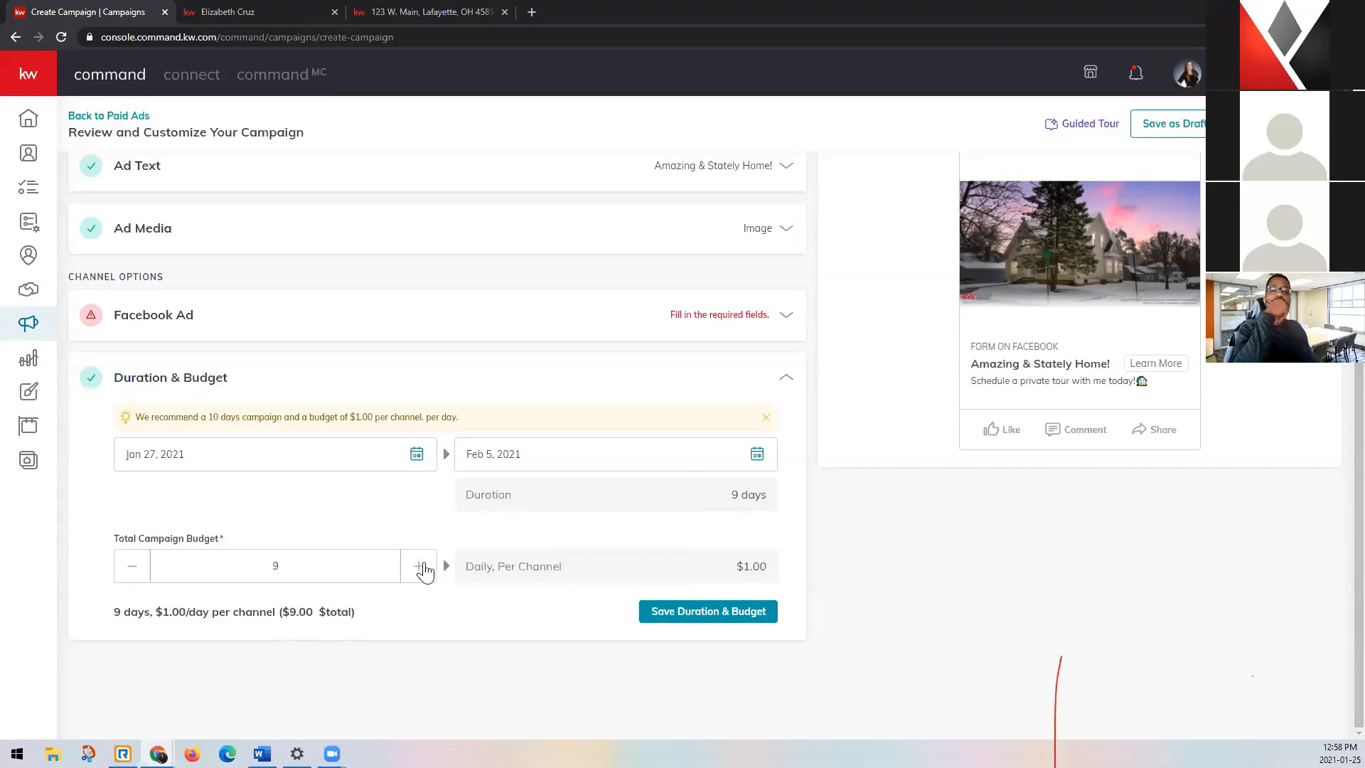
double_click(422, 567)
double_click(422, 566)
click(421, 568)
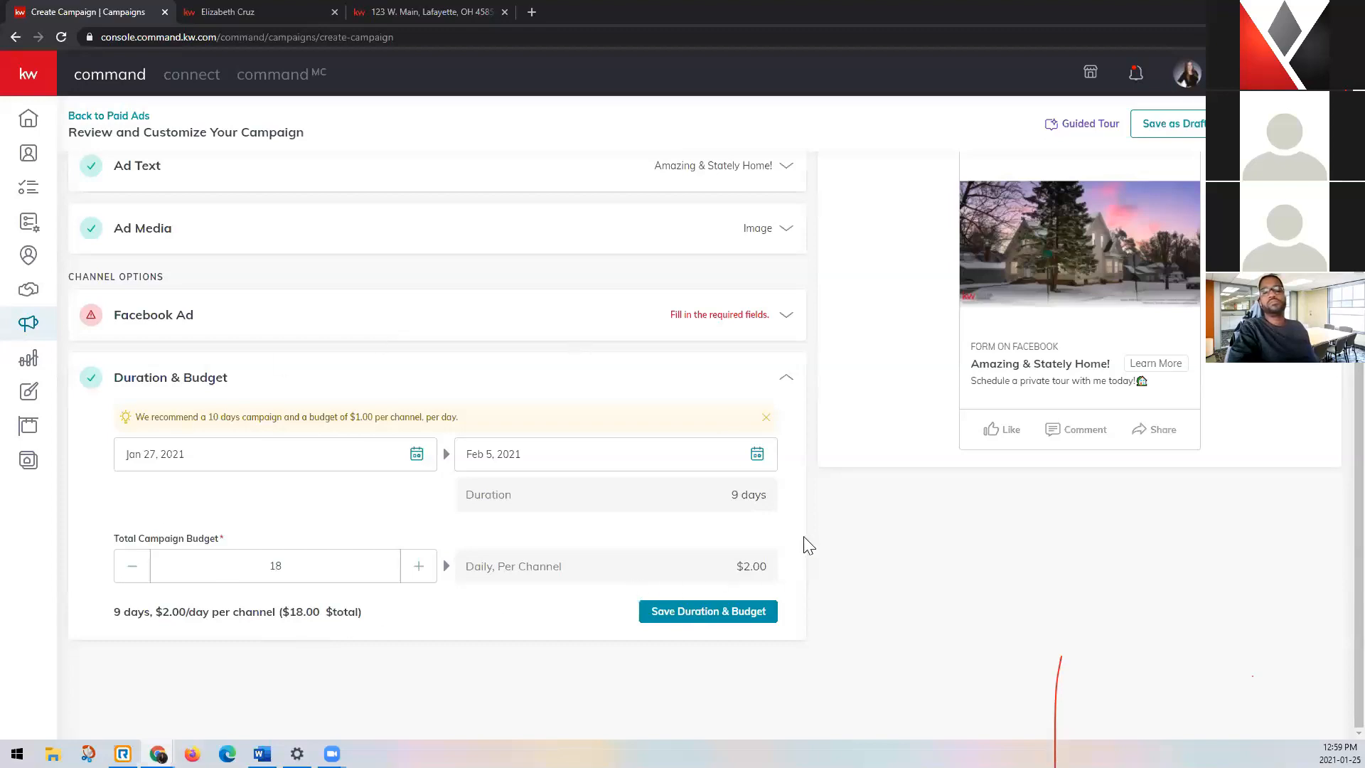
click(753, 619)
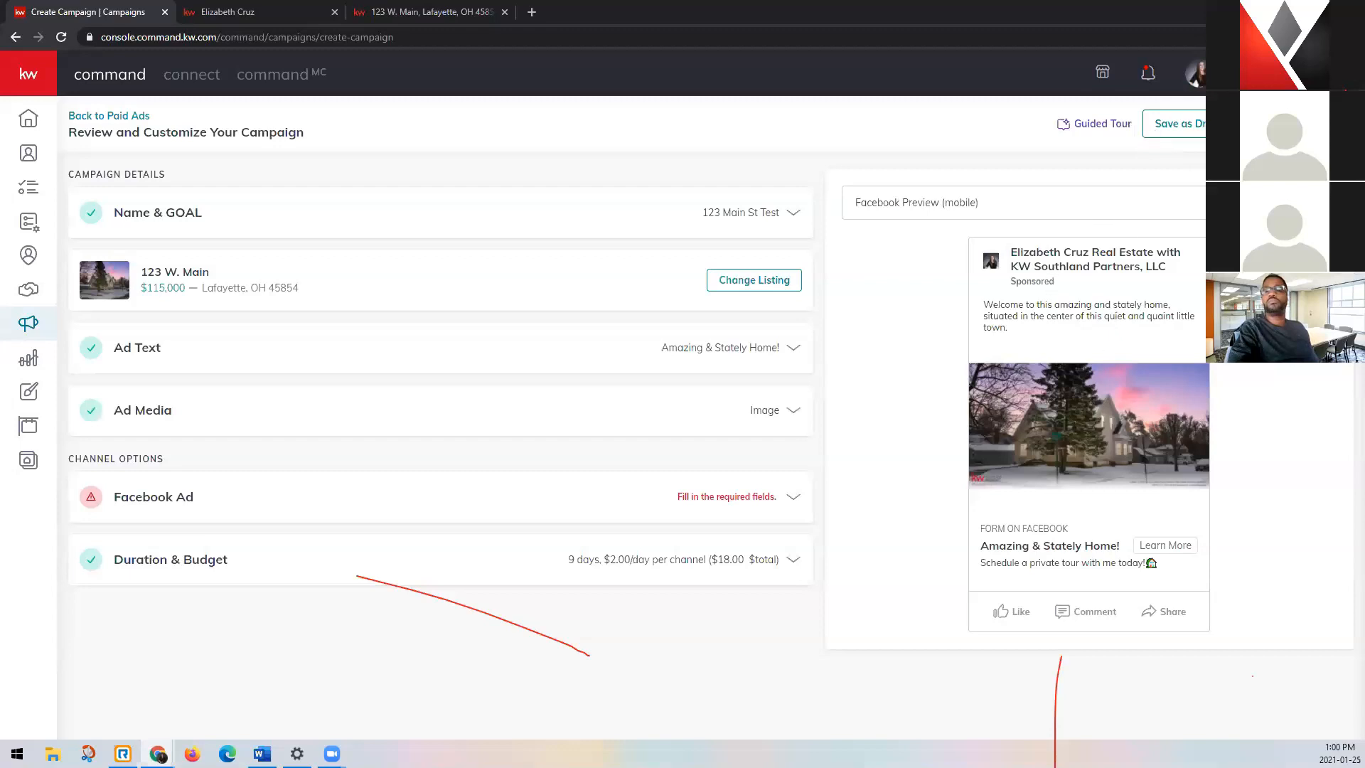
click(1147, 133)
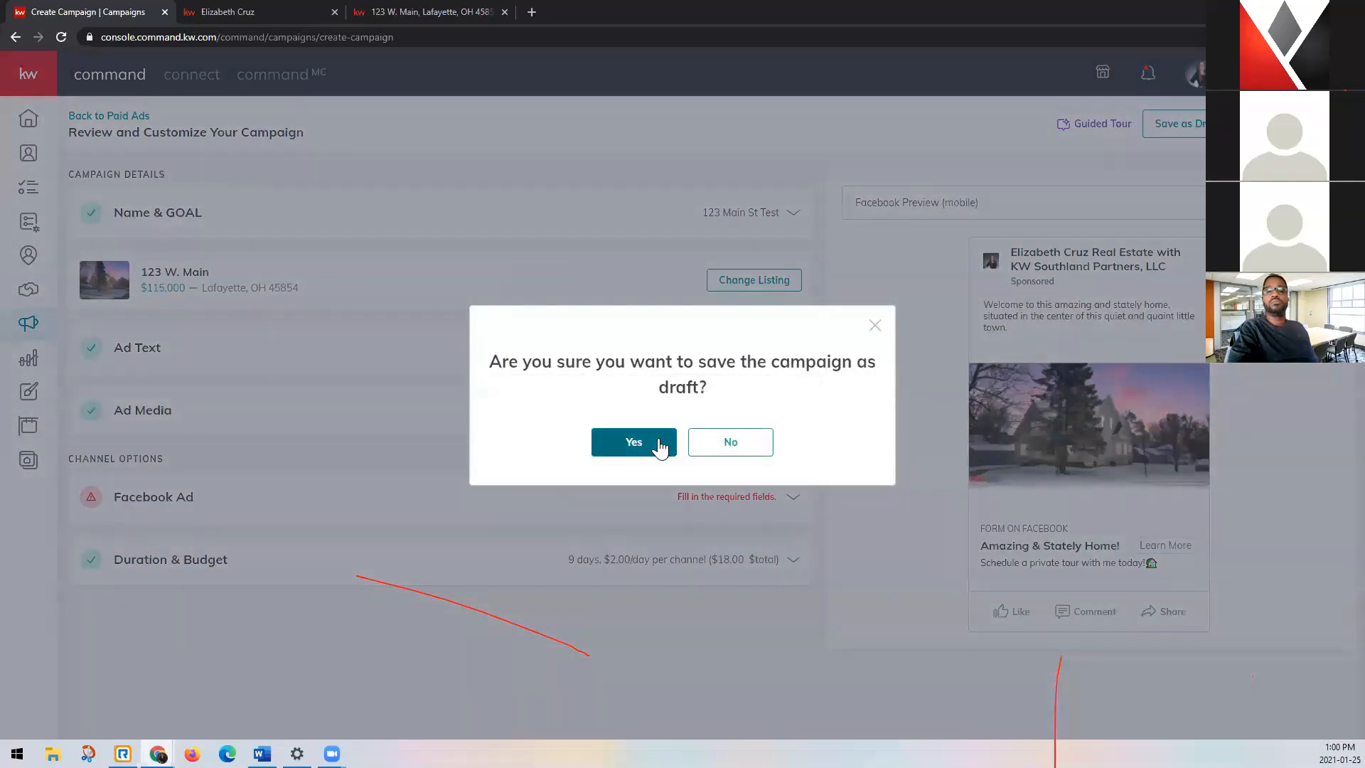
click(633, 441)
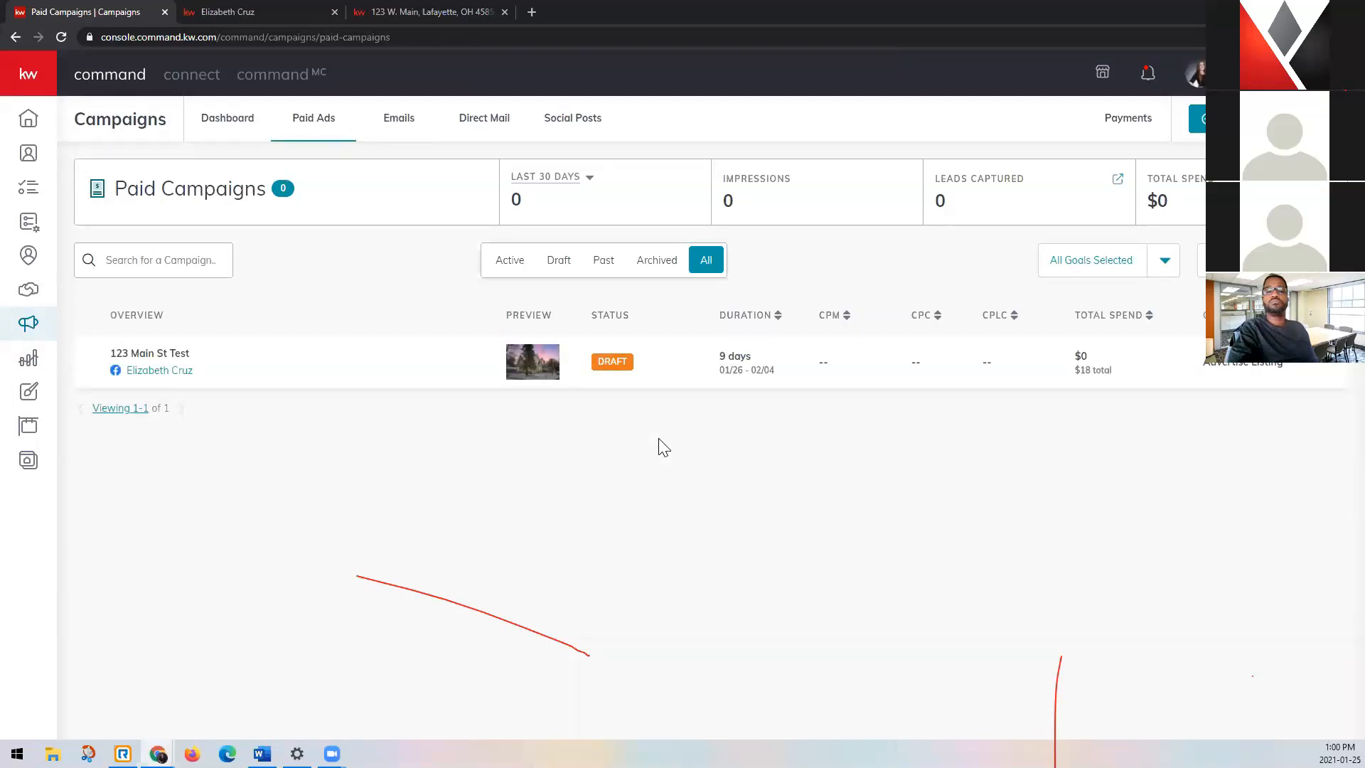
click(1323, 371)
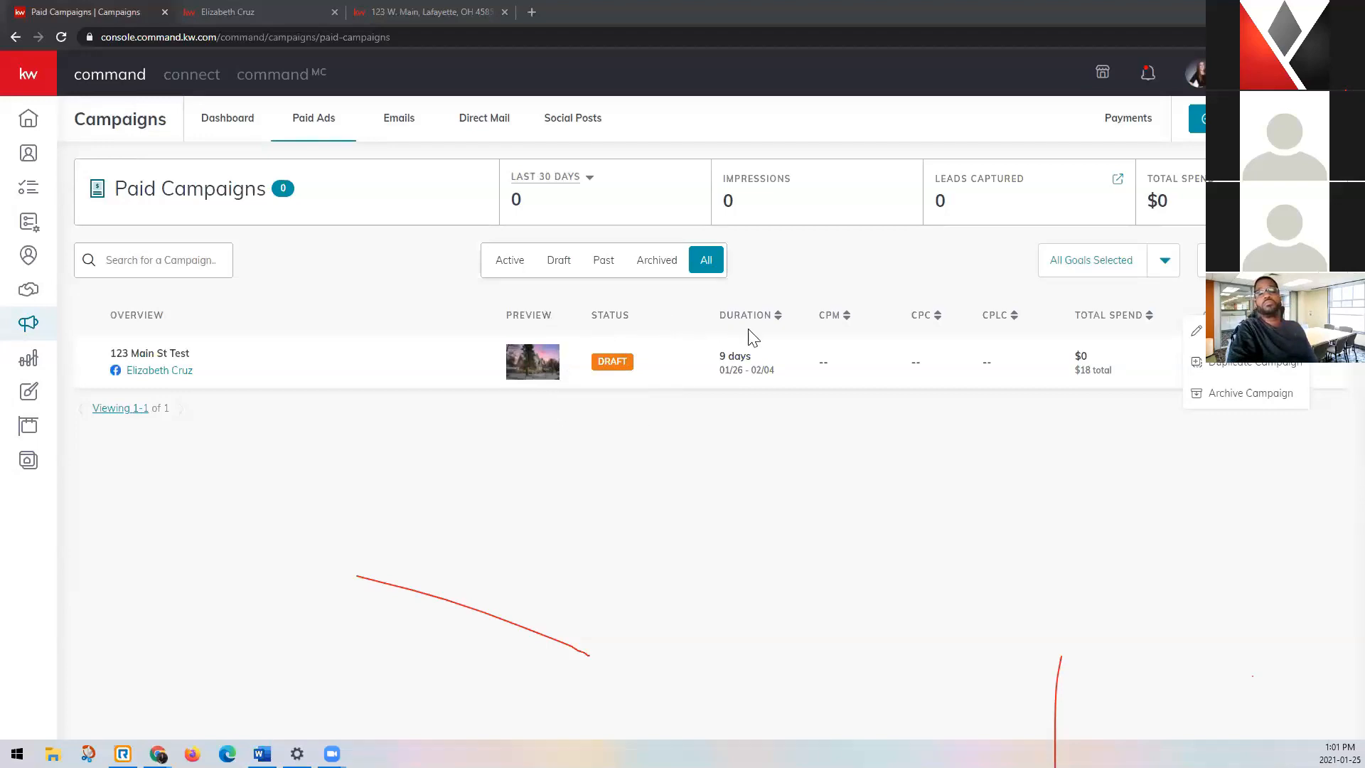
click(914, 428)
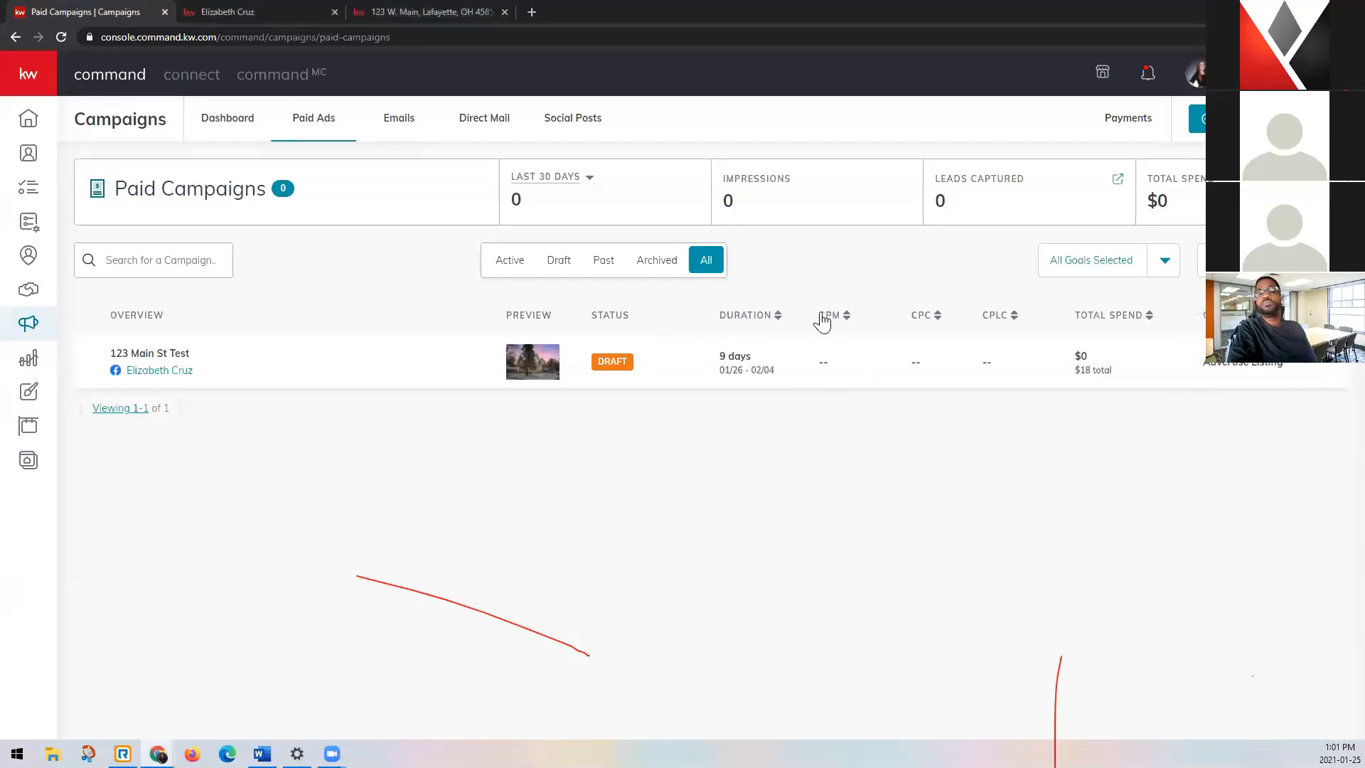
Sort the paid campaigns by CPLC and take a brief look at the Campaigns FAQ.
click(1014, 317)
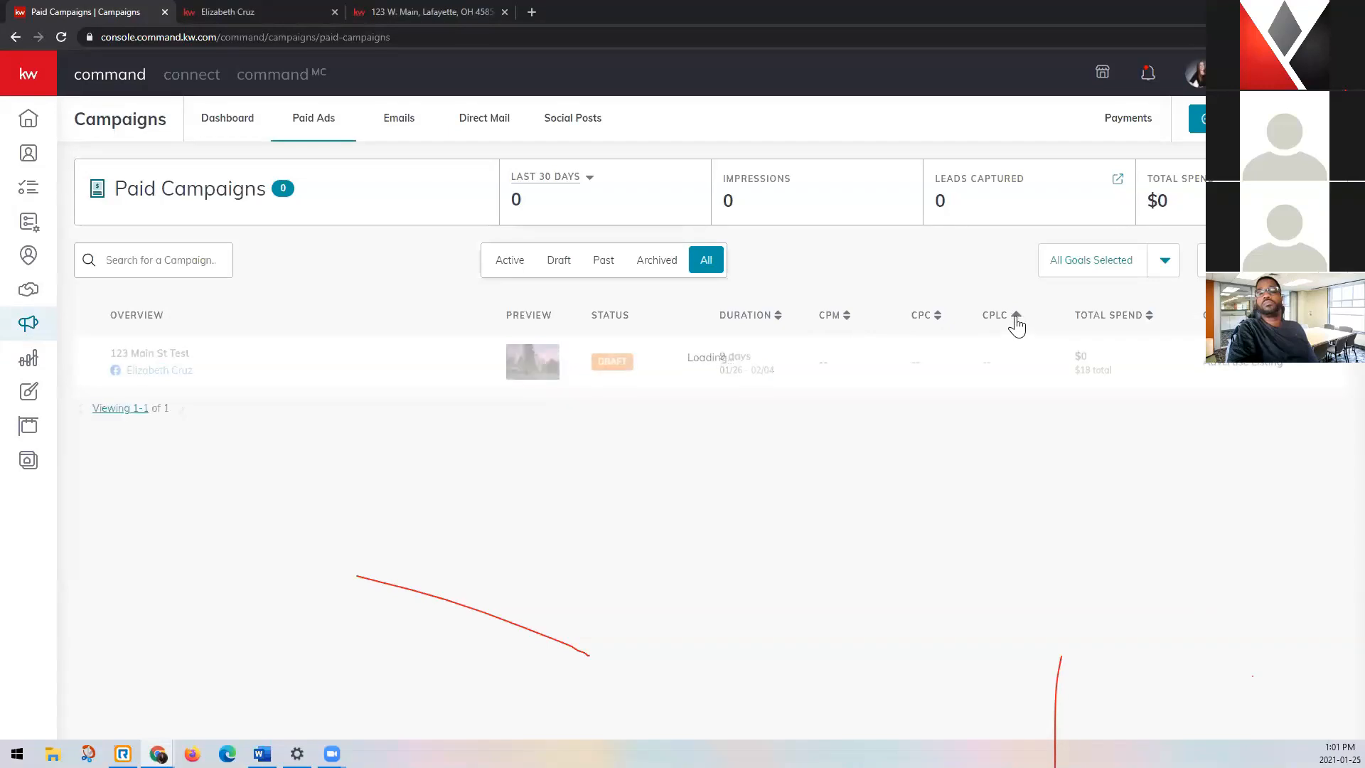
click(995, 315)
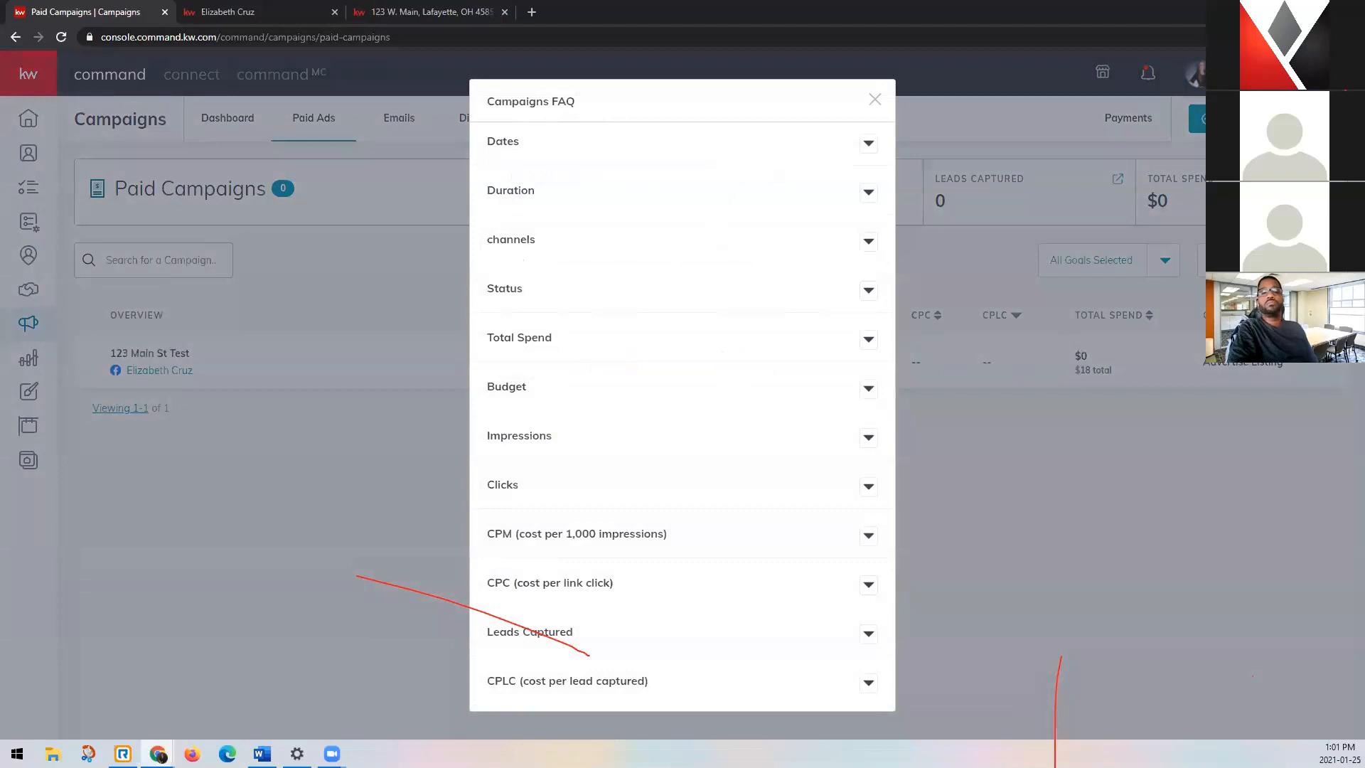
click(874, 99)
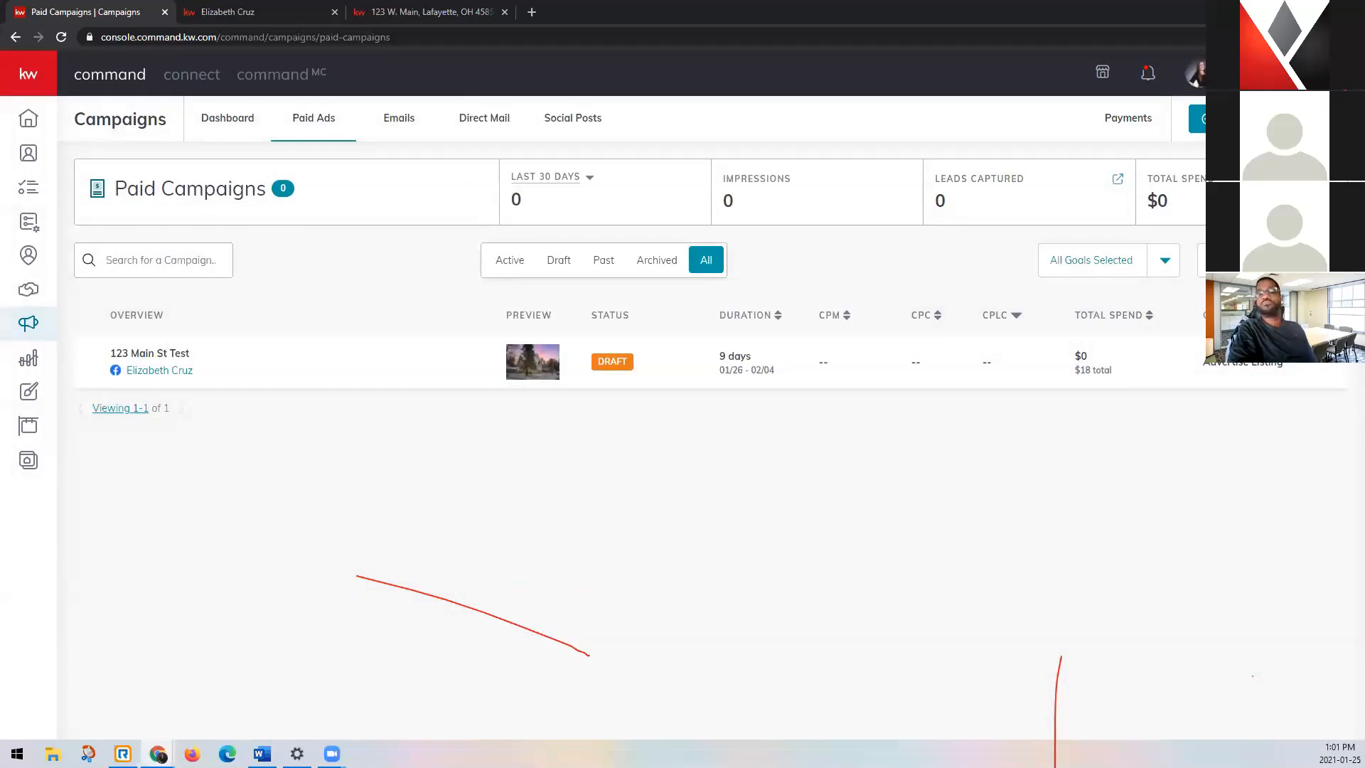
Read the Campaigns FAQ definitions of CPM, CPC, Leads Captured and CPLC, and close the FAQ.
click(859, 310)
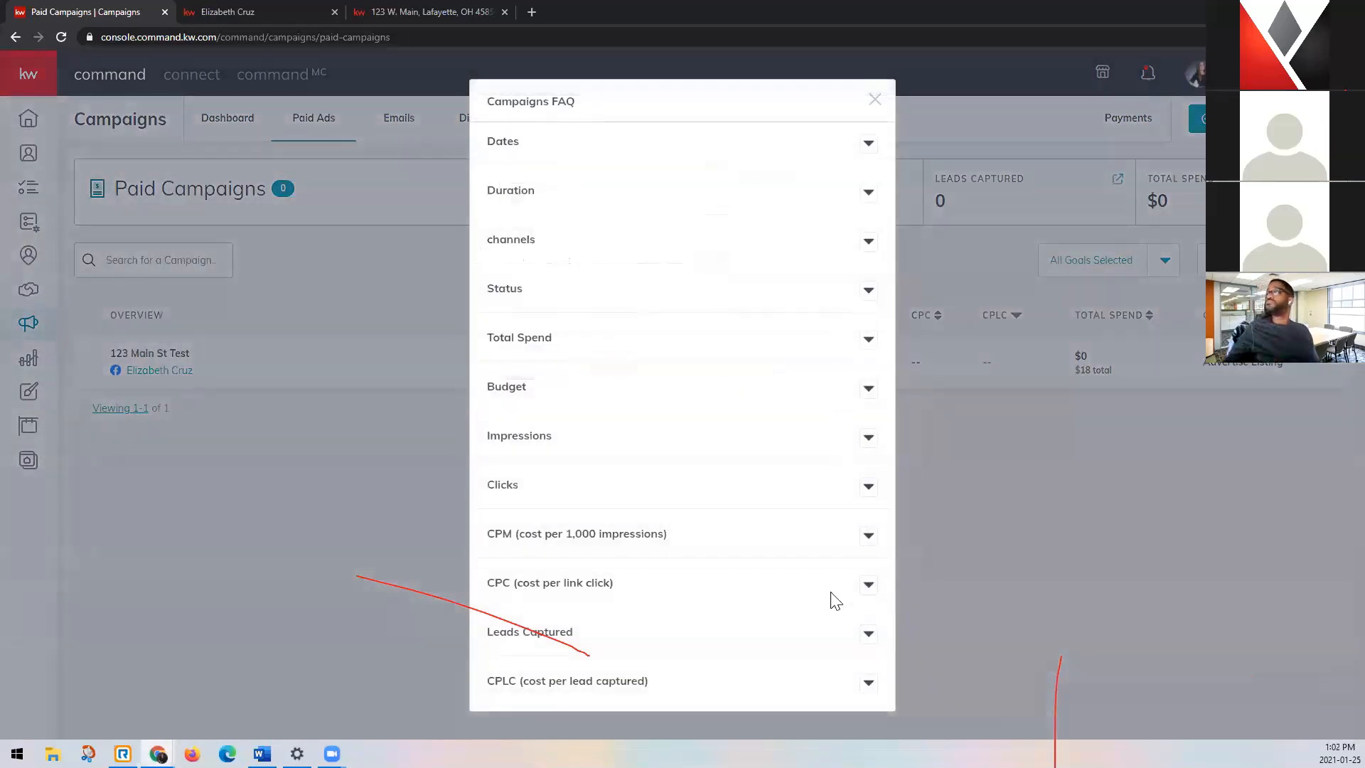
click(867, 541)
scroll(570, 478, down, 2)
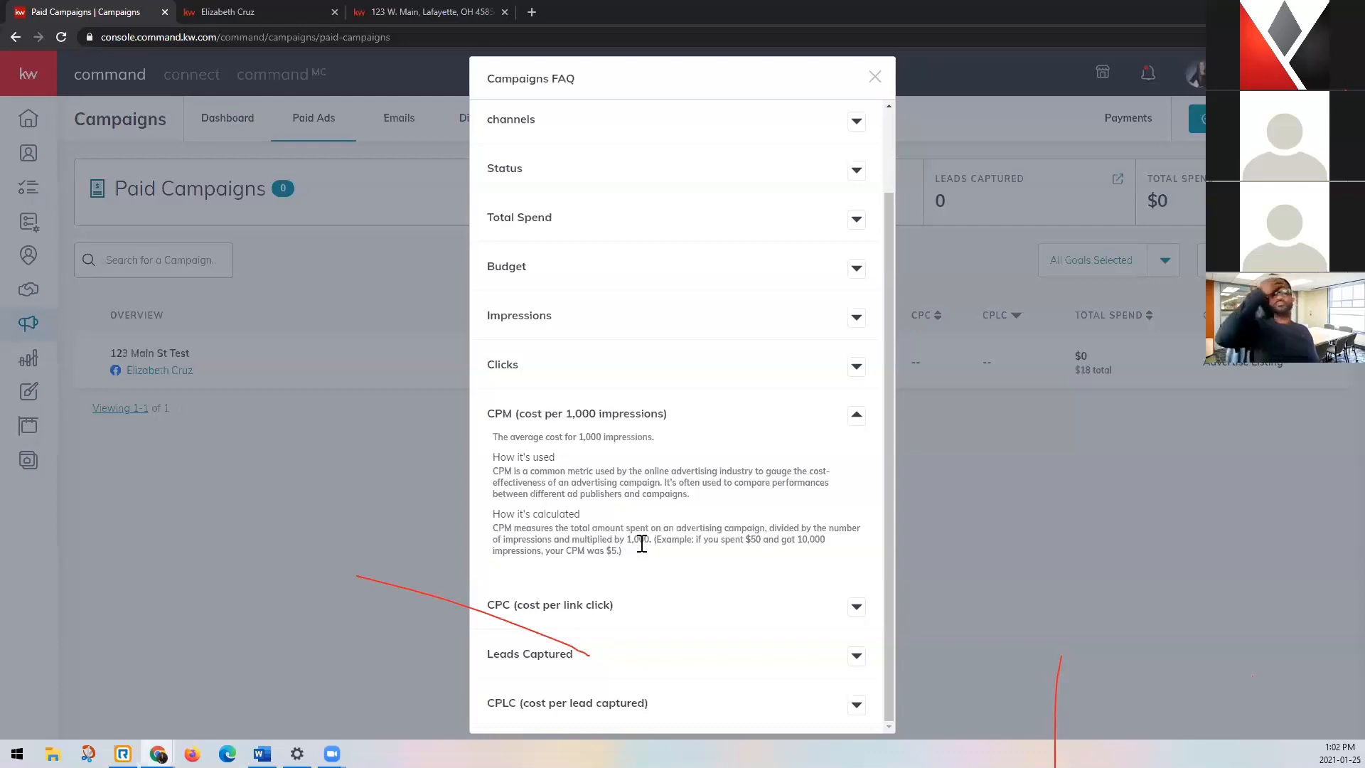
click(857, 609)
scroll(815, 469, down, 2)
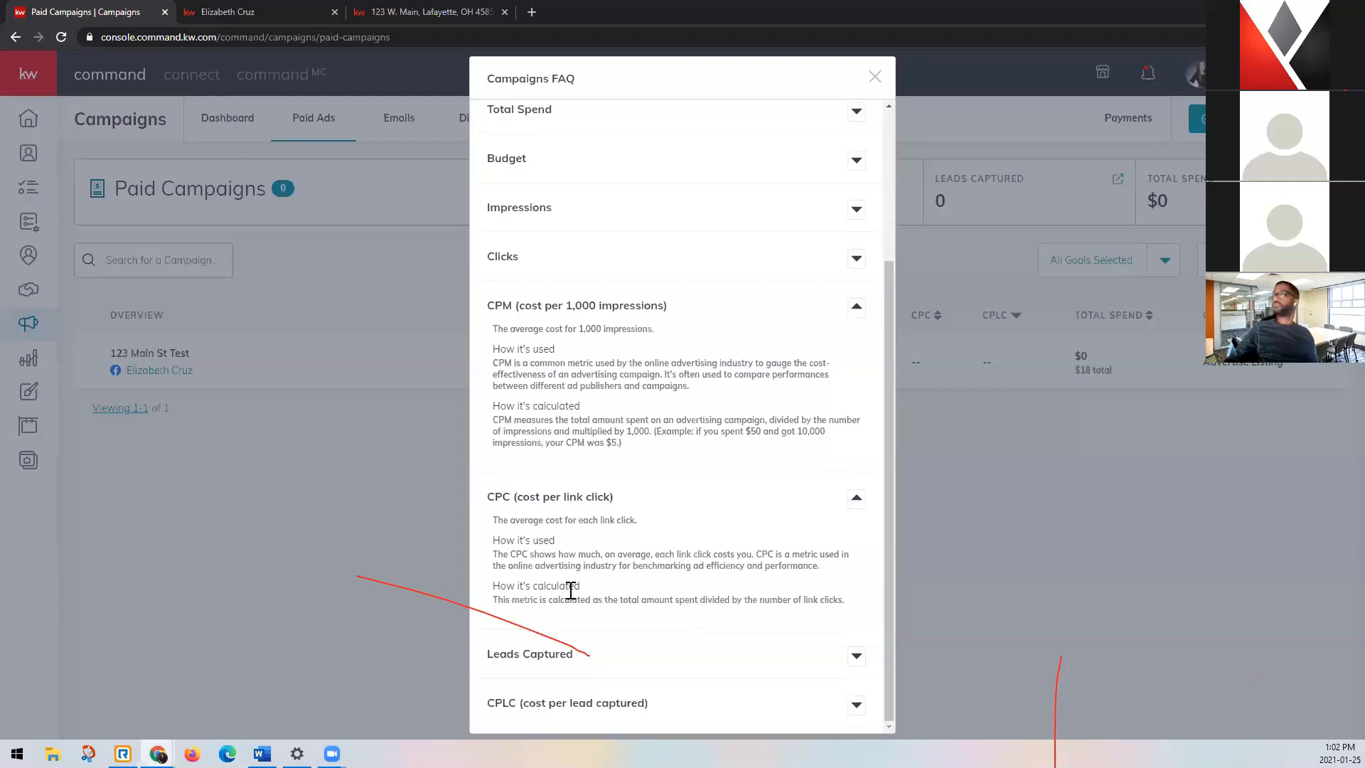
click(856, 655)
scroll(813, 533, down, 1)
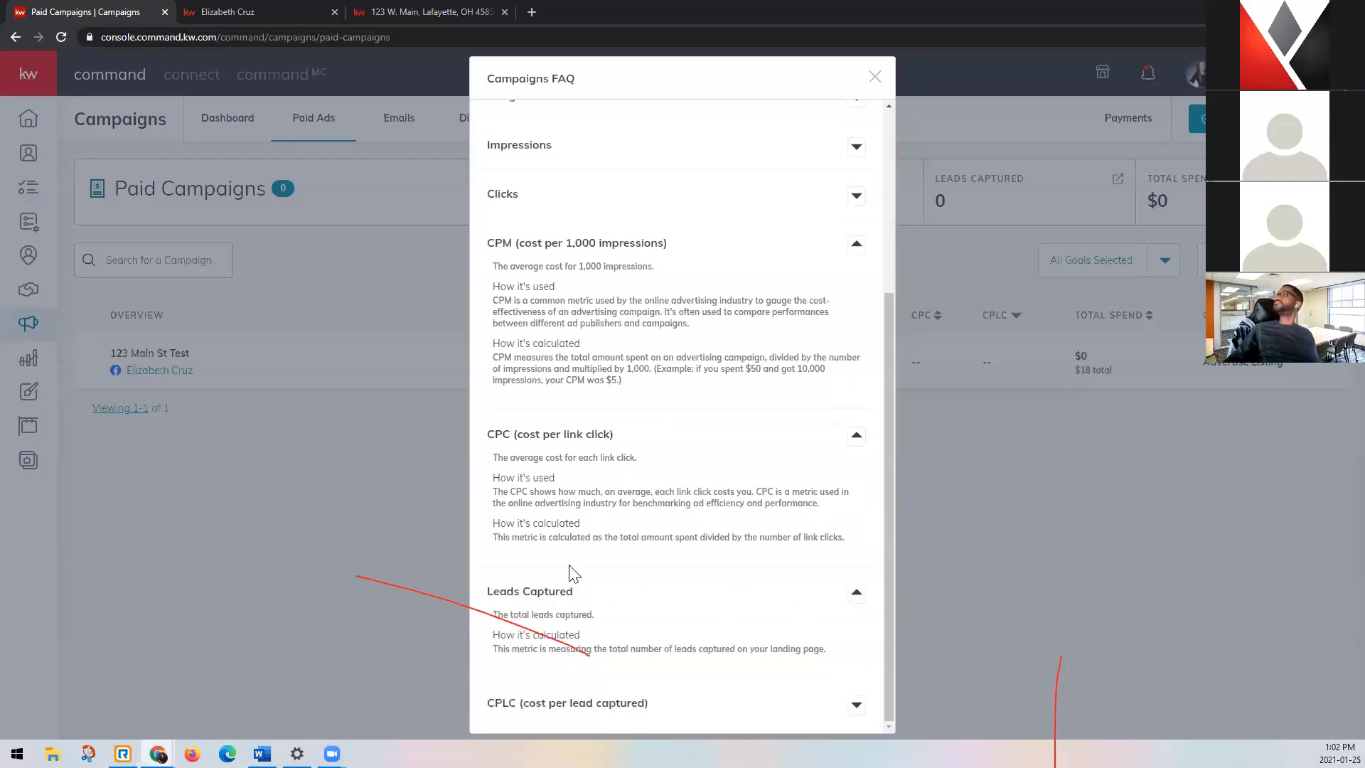
click(856, 707)
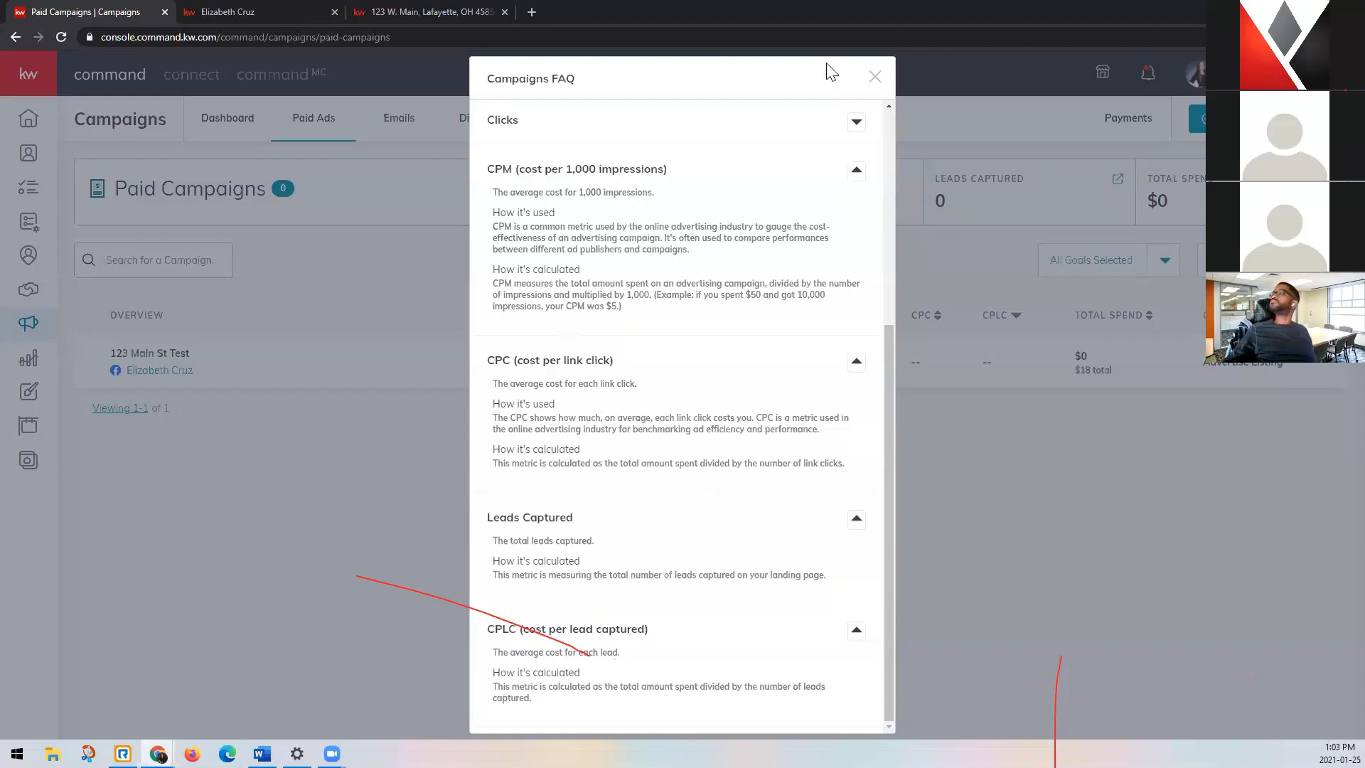
click(873, 78)
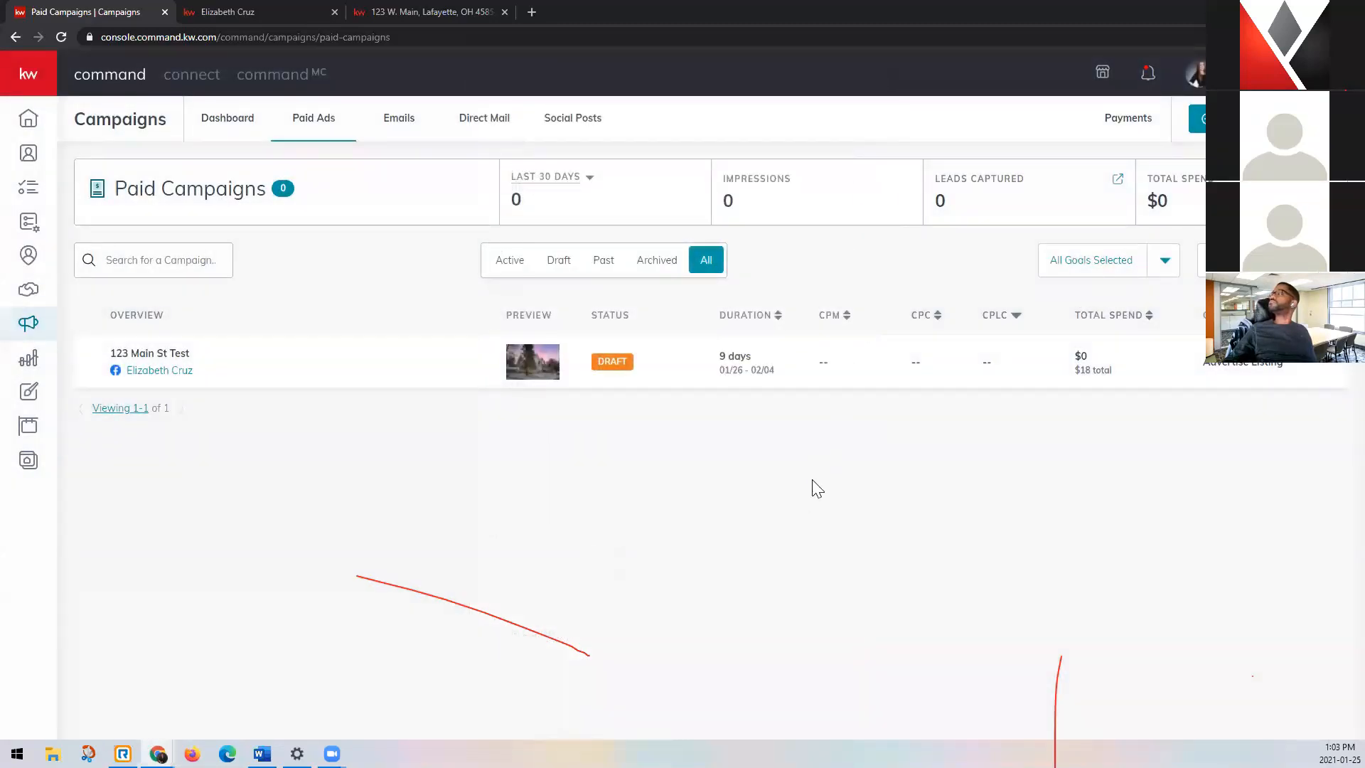
Review the draft campaign's available actions and the reporting period choices for the Paid Campaigns summary.
click(1320, 370)
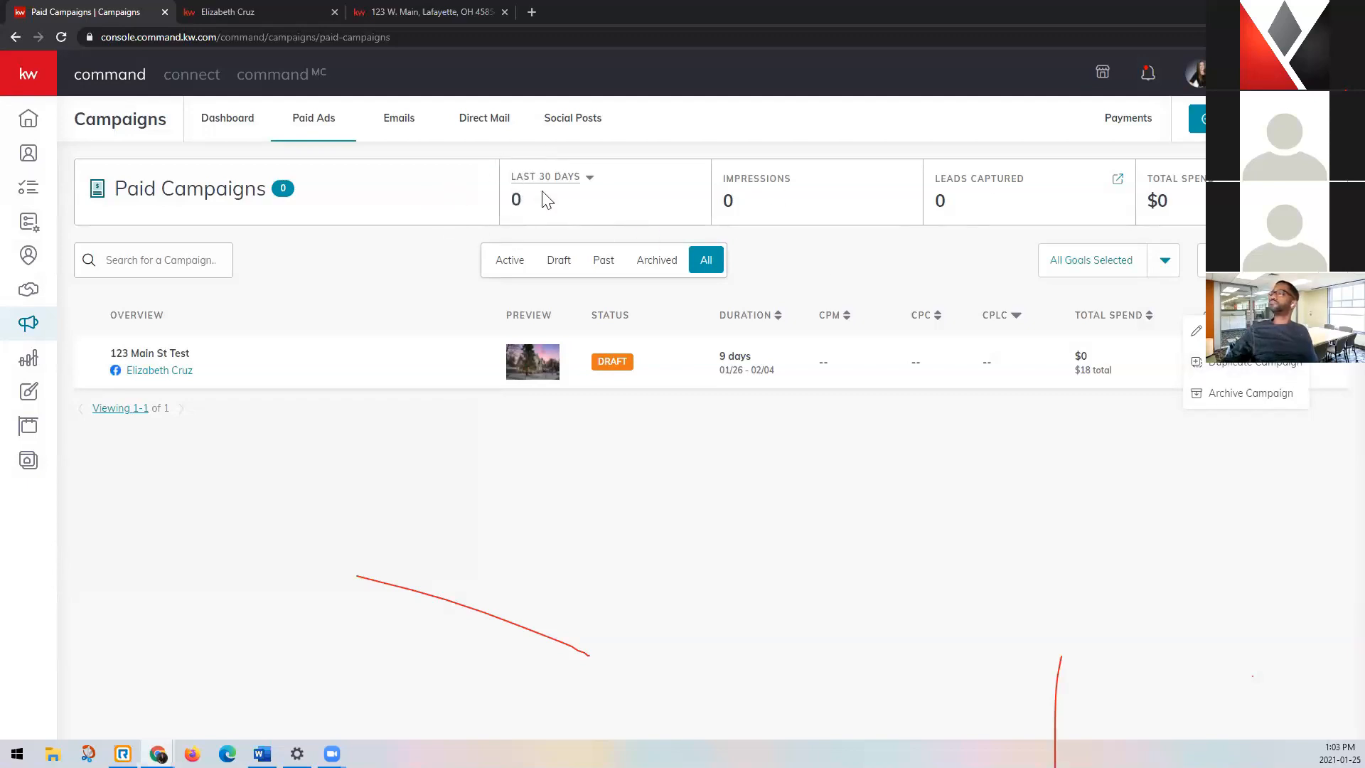
click(589, 180)
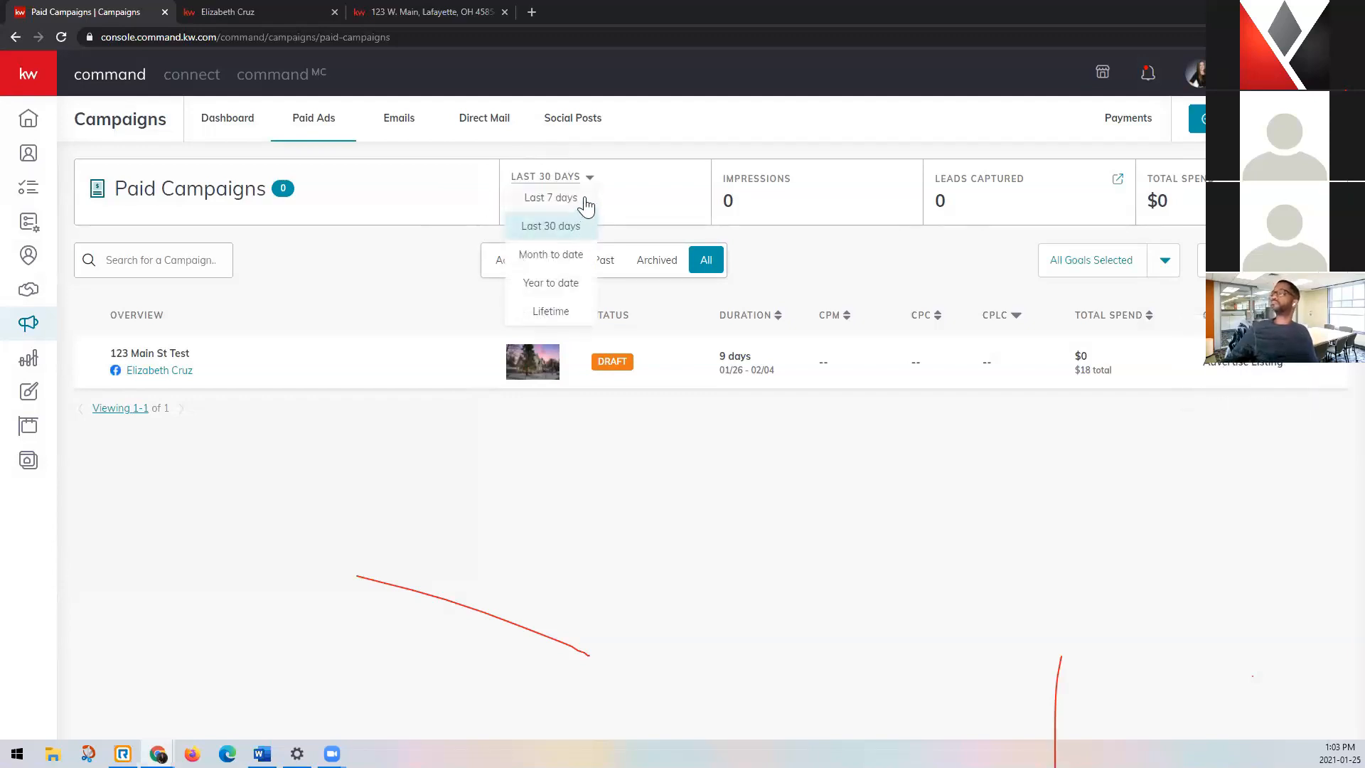
click(708, 179)
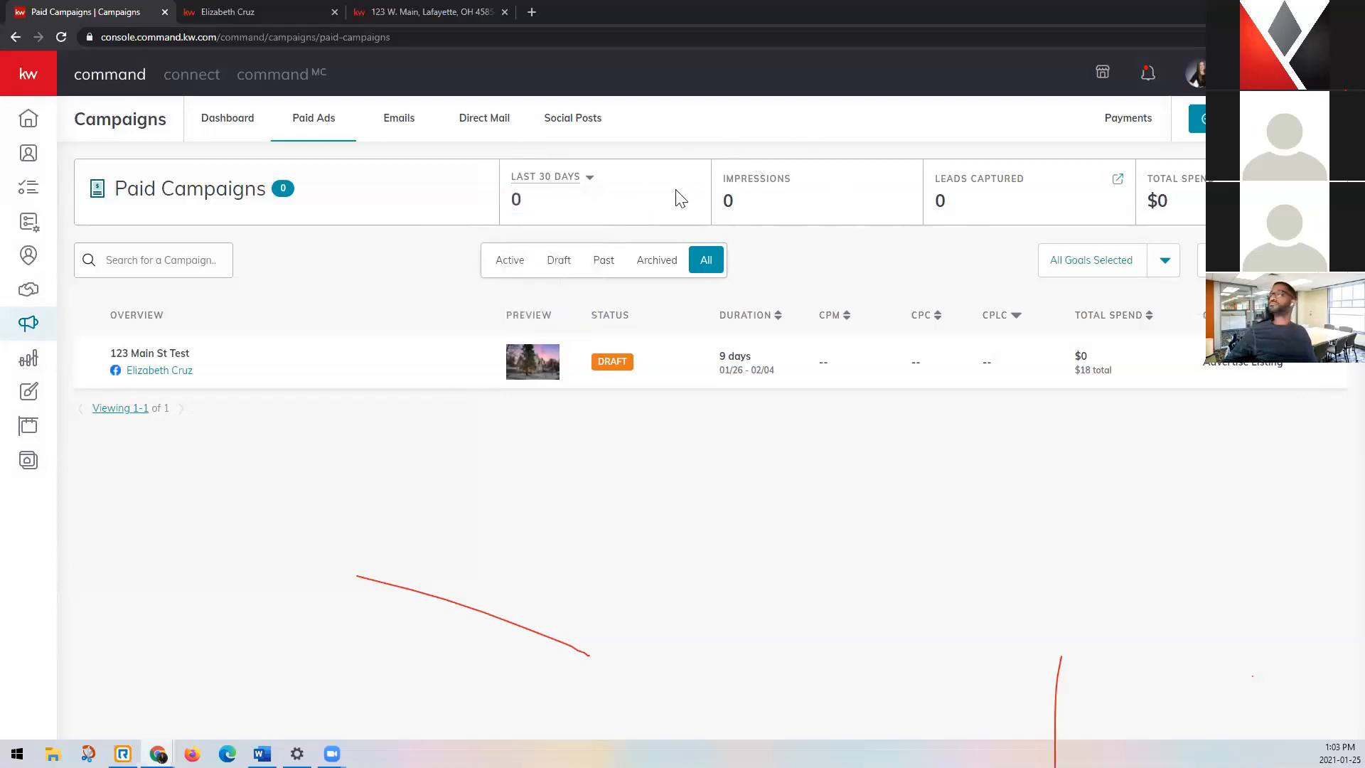